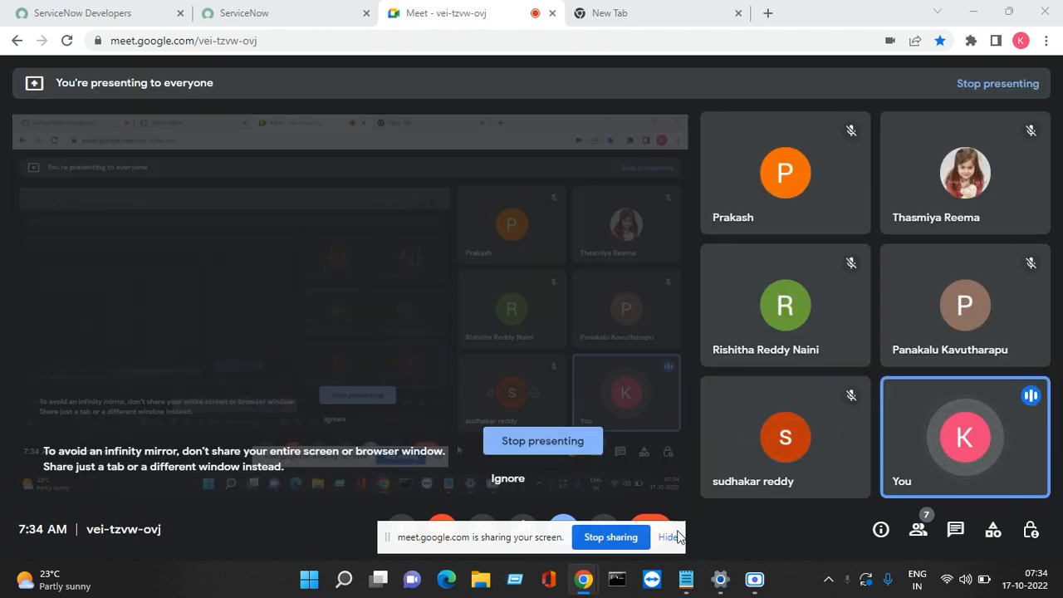
# Step: Close the empty new tab and return to the ServiceNow App Engine Studio tab
pyautogui.click(627, 16)
pyautogui.click(737, 13)
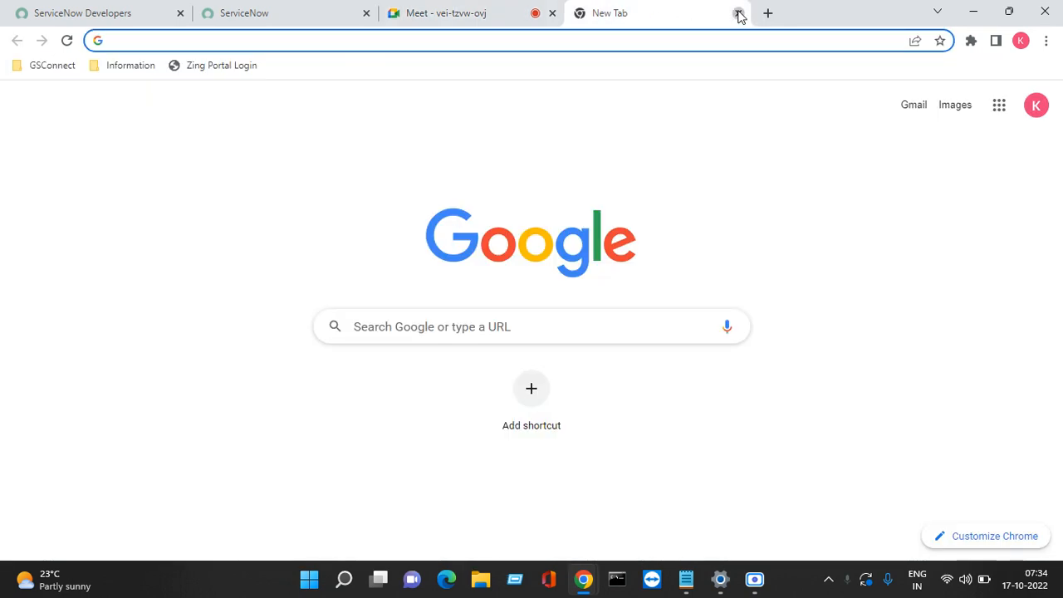
pyautogui.click(265, 12)
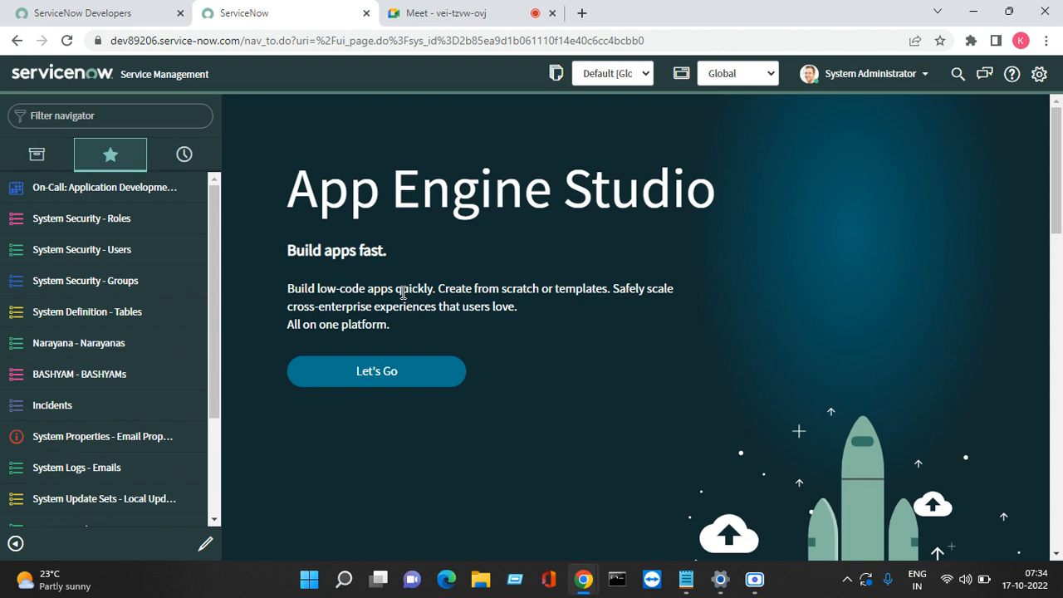
# Step: Admit the waiting person into the Meet call and move the meeting into its own window
pyautogui.click(461, 11)
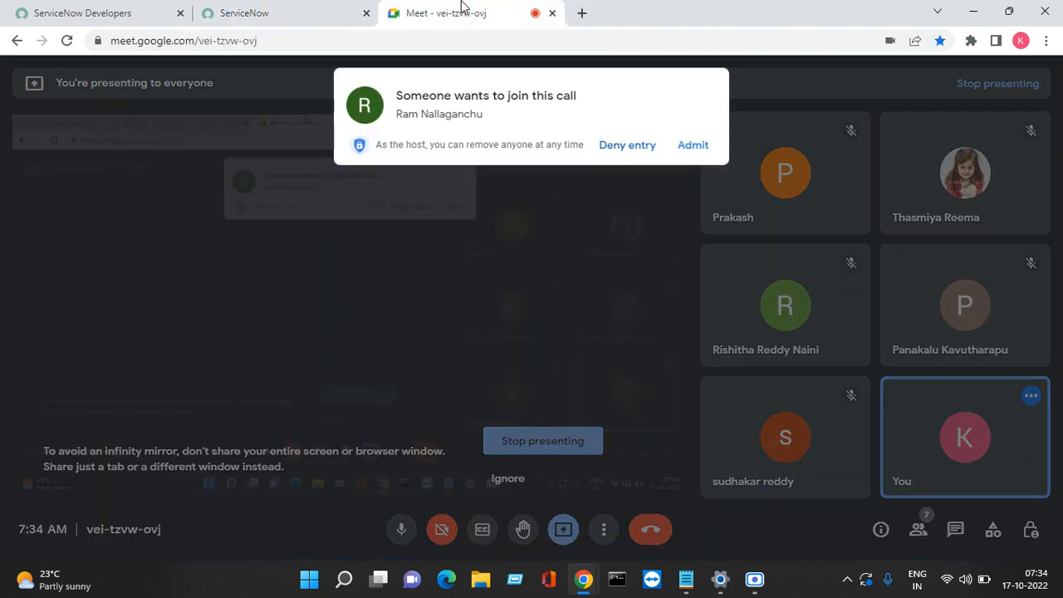
pyautogui.click(692, 144)
pyautogui.click(337, 15)
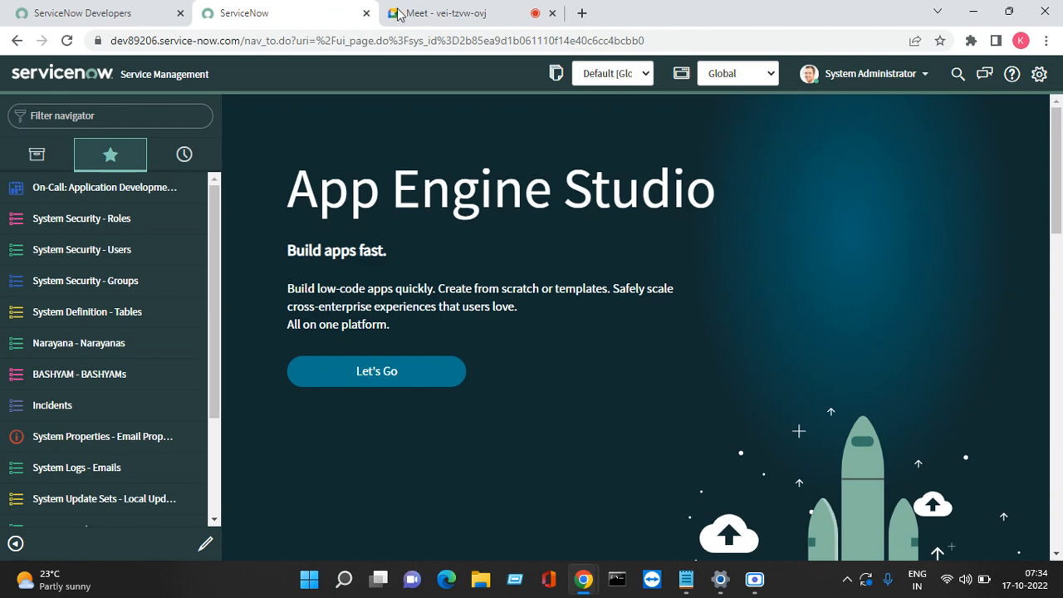
pyautogui.moveTo(471, 12); pyautogui.dragTo(573, 555)
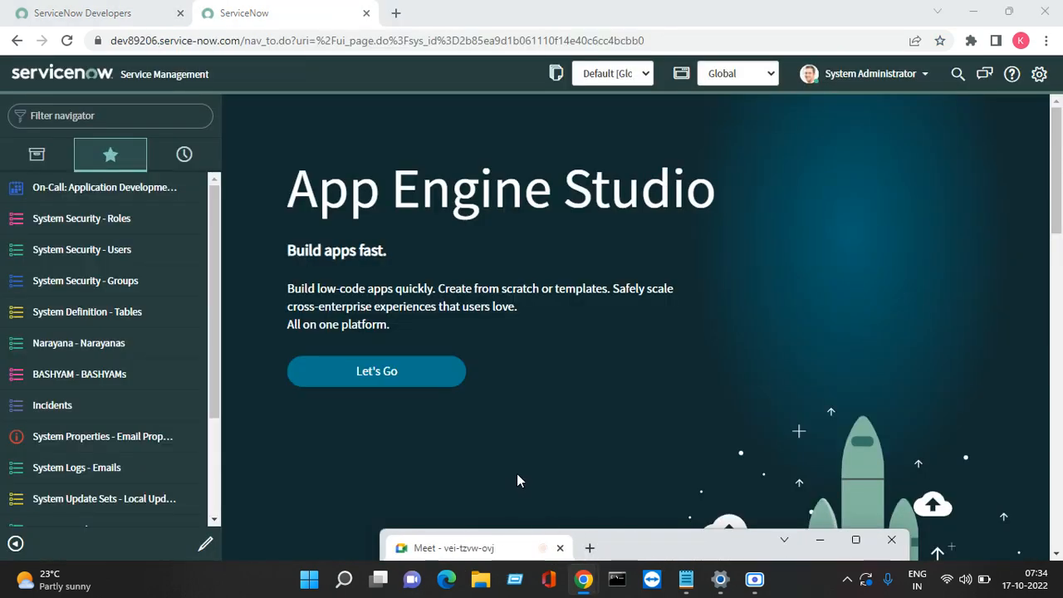
# Step: Minimise the screen recorder, then maximise and minimise the meeting window so ServiceNow shows
pyautogui.click(510, 429)
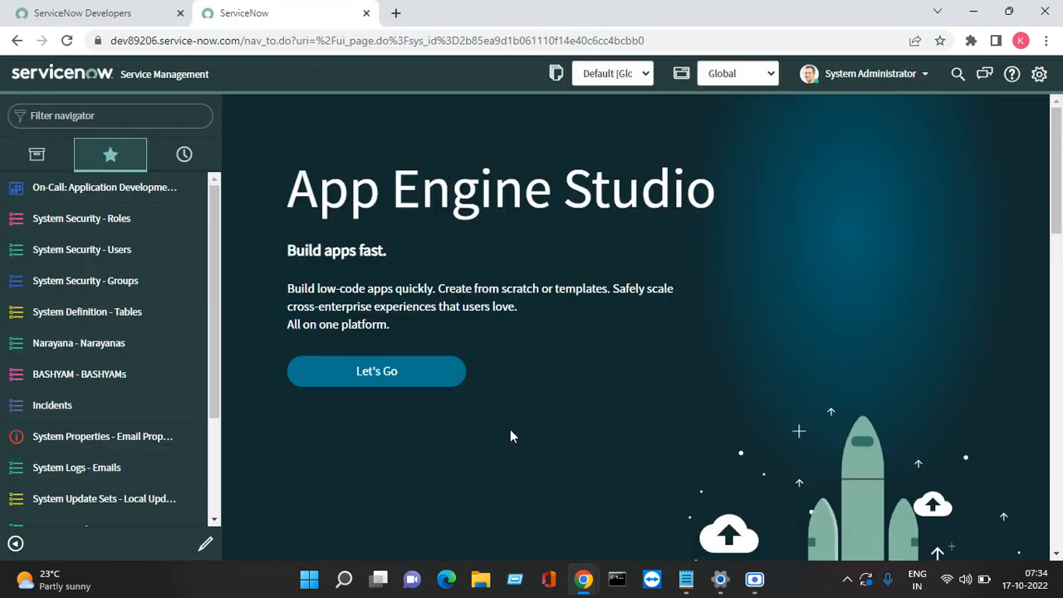
pyautogui.click(751, 578)
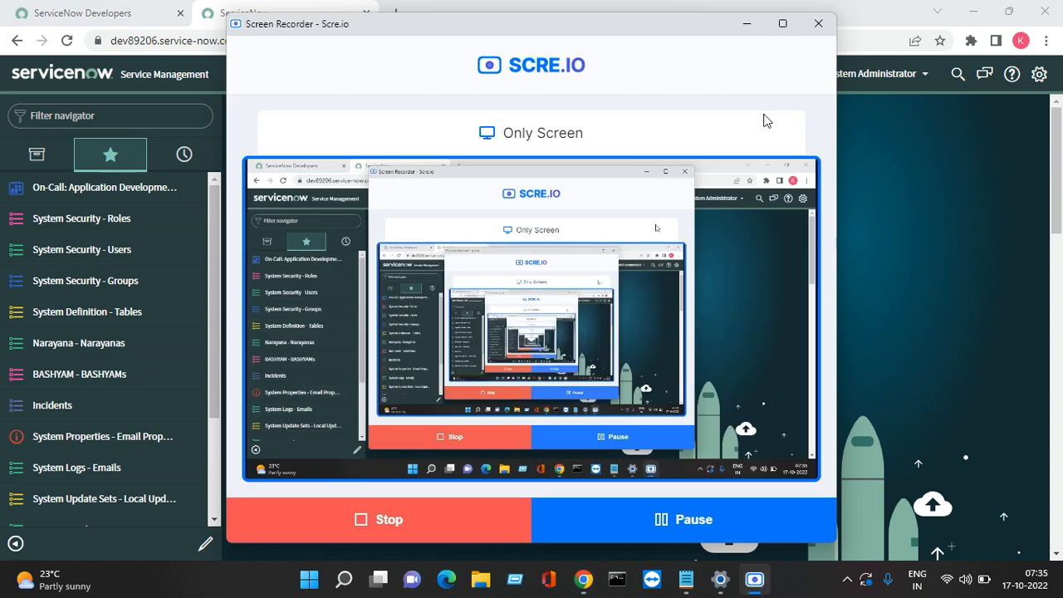
pyautogui.click(747, 23)
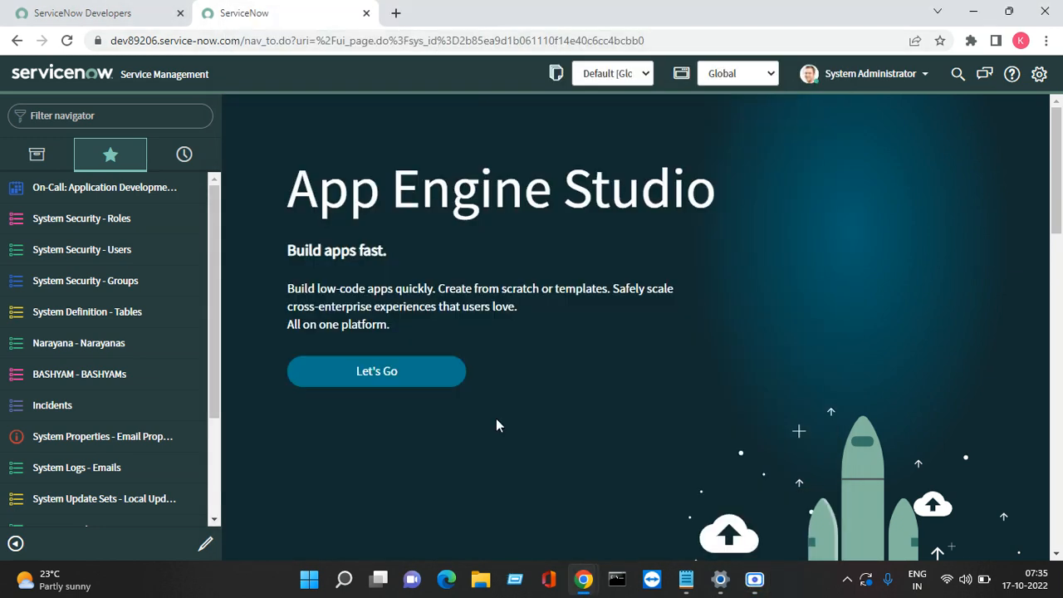
pyautogui.click(583, 579)
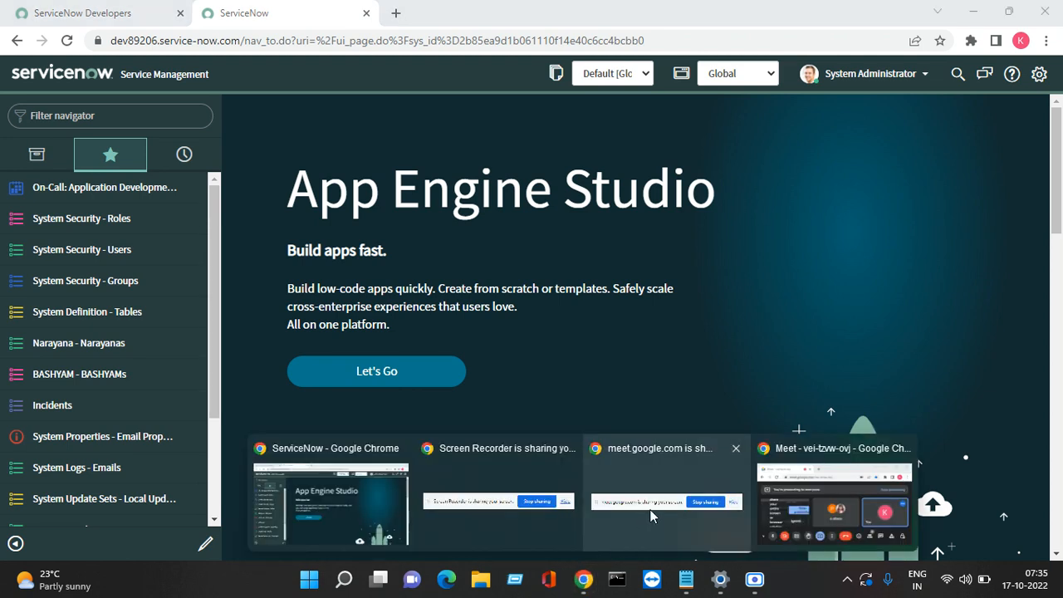
pyautogui.click(800, 497)
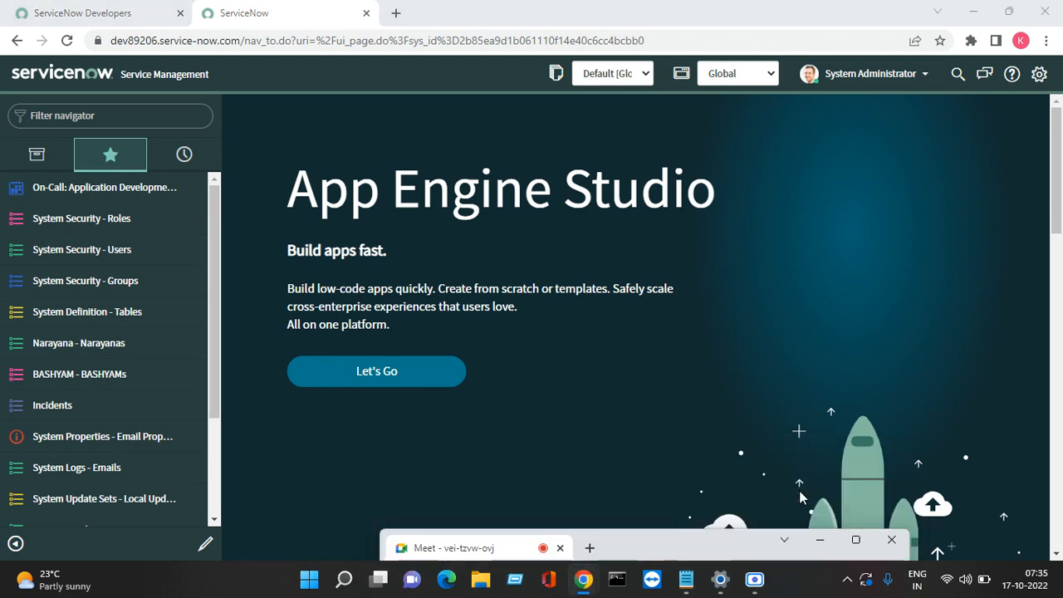
pyautogui.click(855, 541)
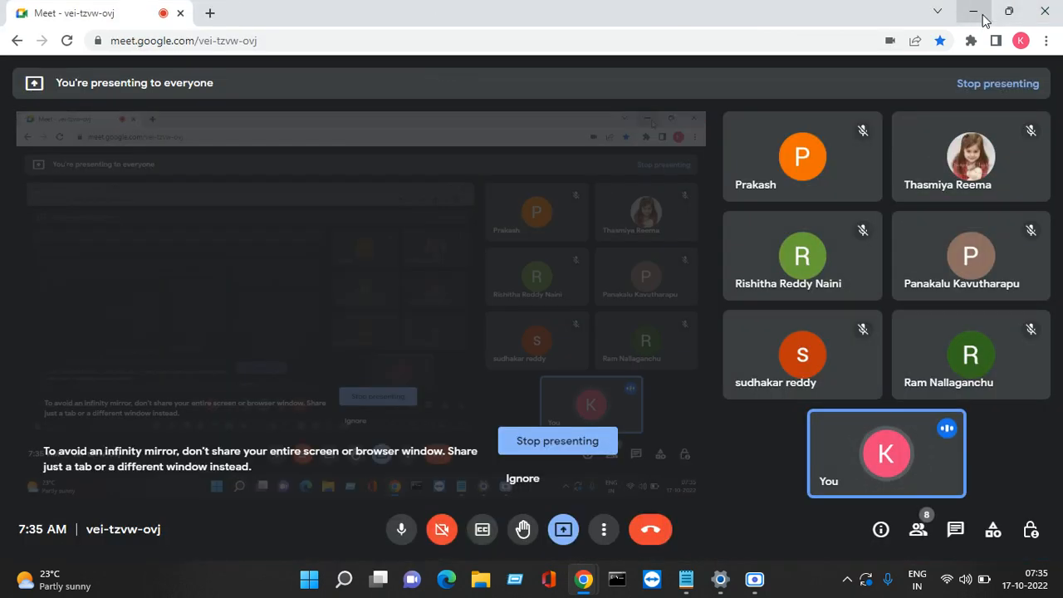
pyautogui.click(977, 15)
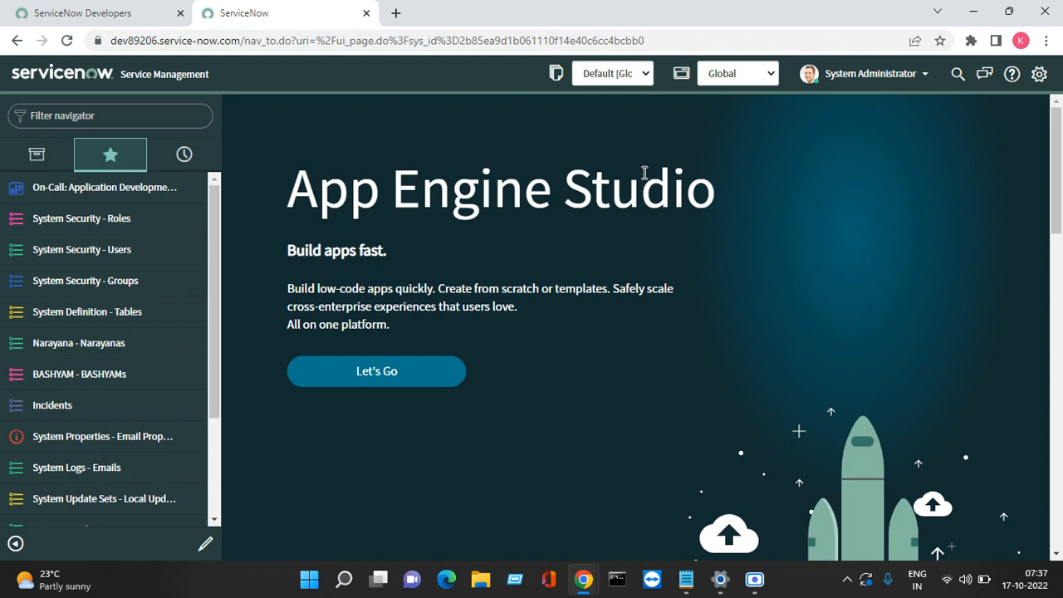
# Step: Admit the next waiting participant to the Meet call and minimise the meeting window
pyautogui.click(583, 578)
pyautogui.click(828, 504)
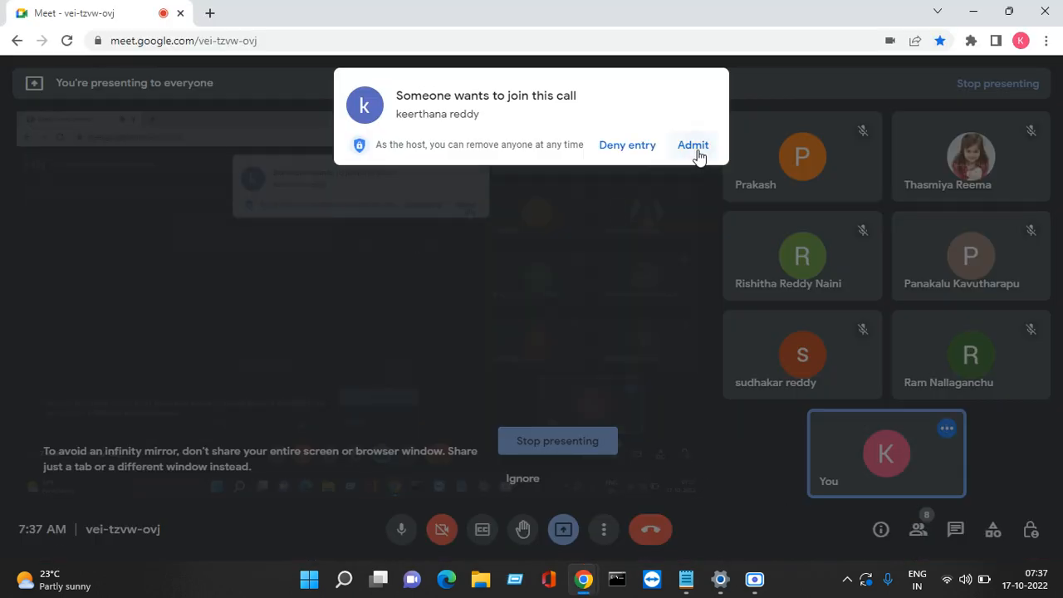
pyautogui.click(694, 146)
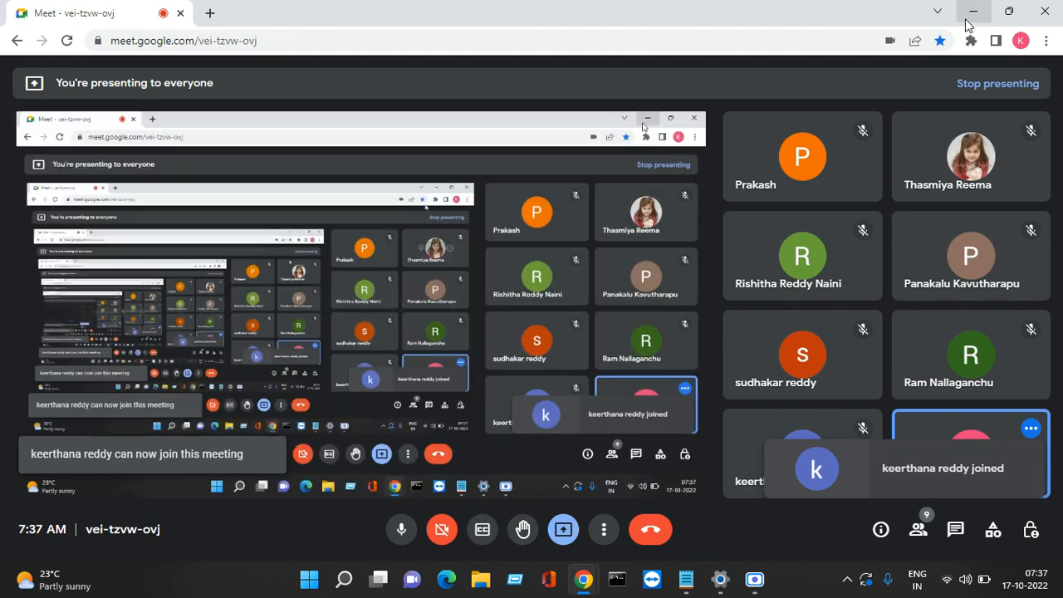
pyautogui.click(973, 12)
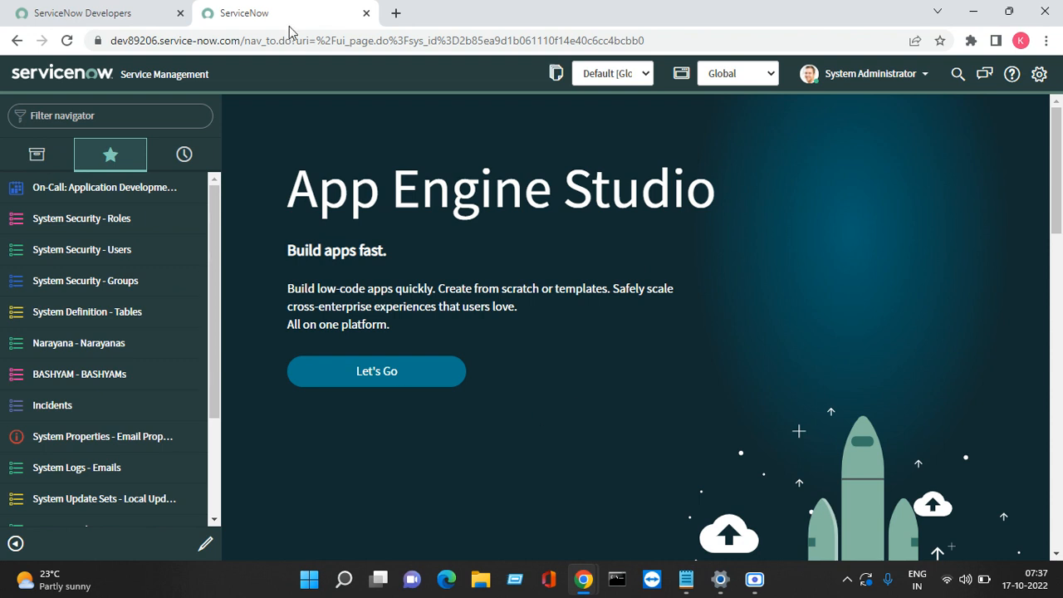
# Step: Filter the navigator by 'record' and open Service Catalog's Record Producers list
pyautogui.write('re')
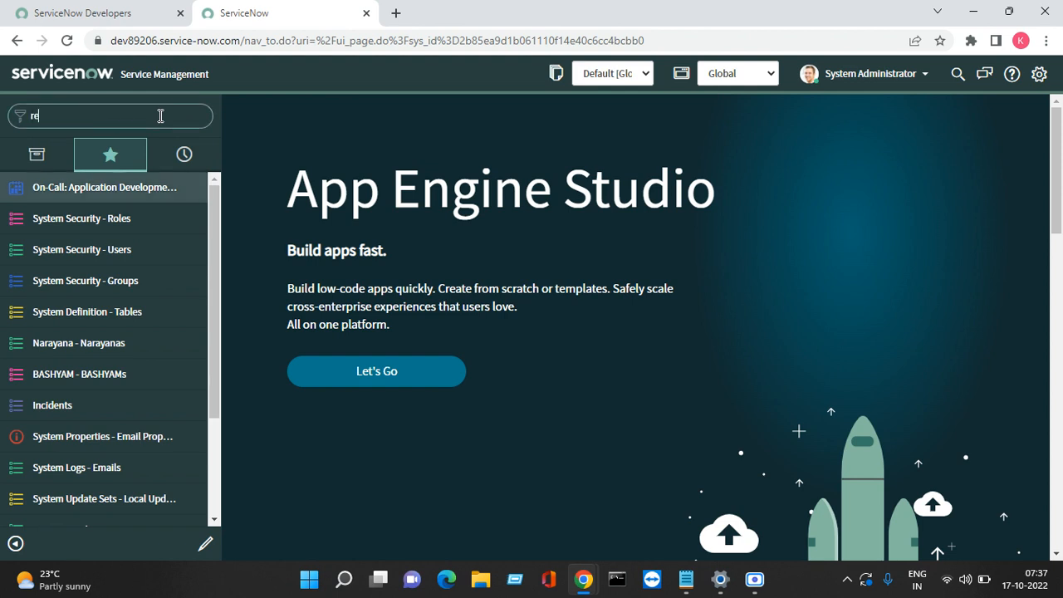
pyautogui.write('ord')
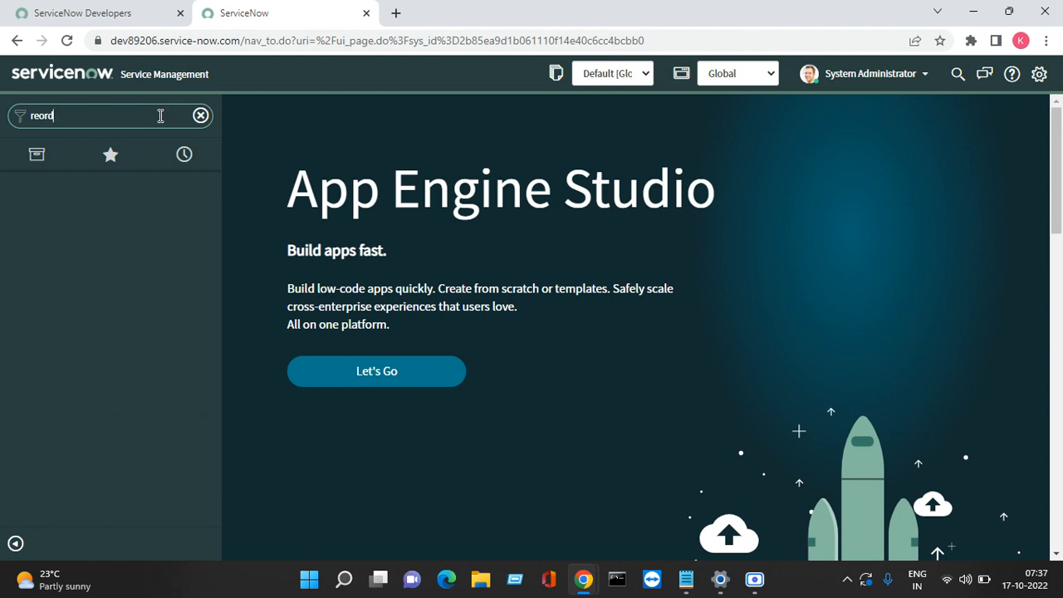
pyautogui.press('BackSpace')
pyautogui.press('BackSpace')
pyautogui.press('BackSpace')
pyautogui.write('ord')
pyautogui.press('BackSpace')
pyautogui.press('BackSpace')
pyautogui.press('BackSpace')
pyautogui.write('cccc')
pyautogui.press('BackSpace')
pyautogui.press('BackSpace')
pyautogui.write('ord')
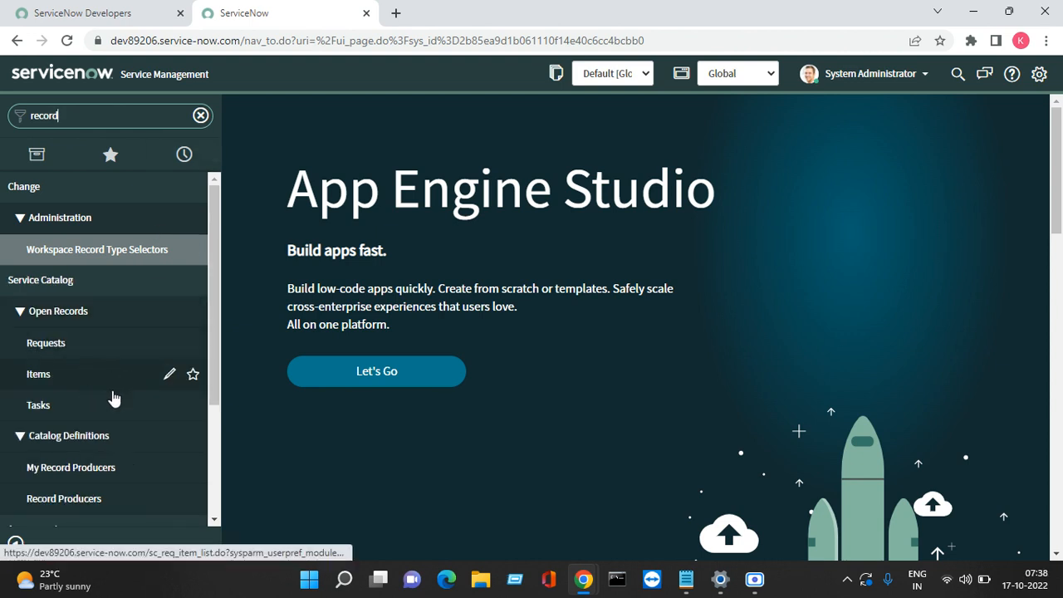
pyautogui.click(193, 500)
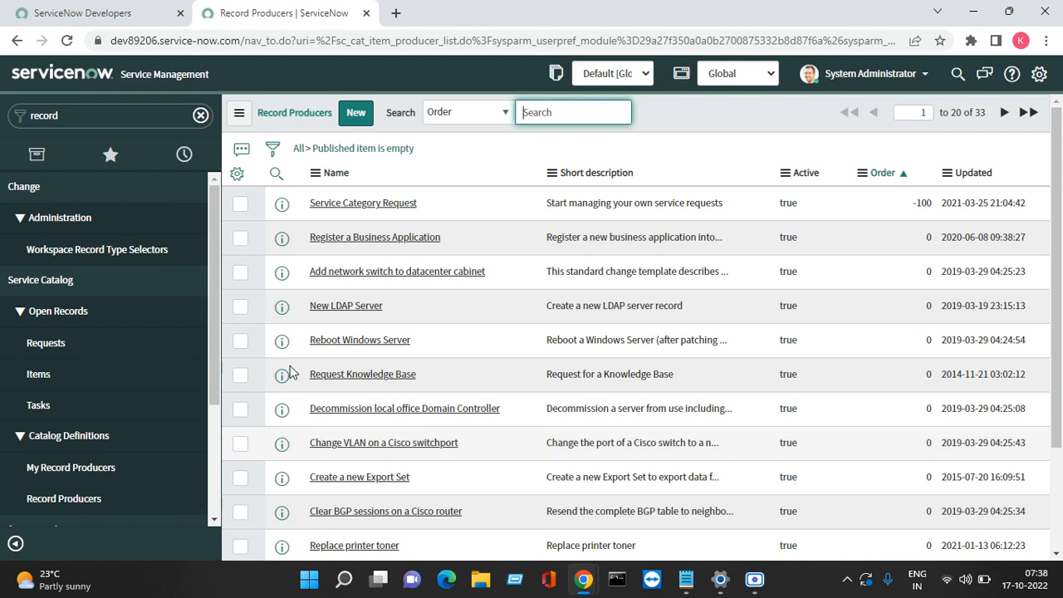
# Step: Start a blank Record Producer with the list's New button
pyautogui.click(356, 118)
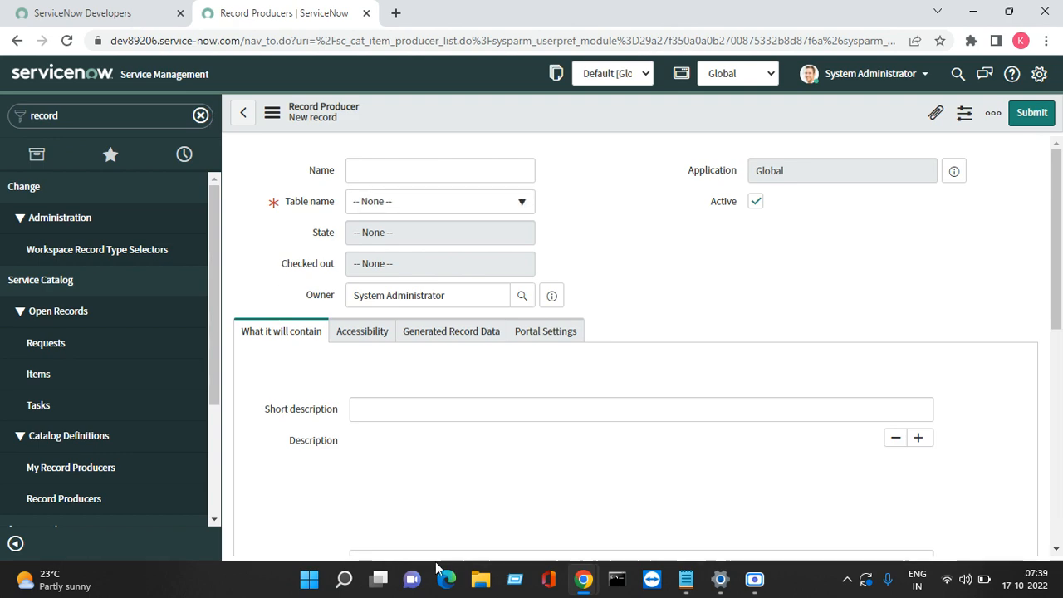
# Step: Admit another waiting participant to the Meet call, then minimise the meeting window
pyautogui.click(585, 572)
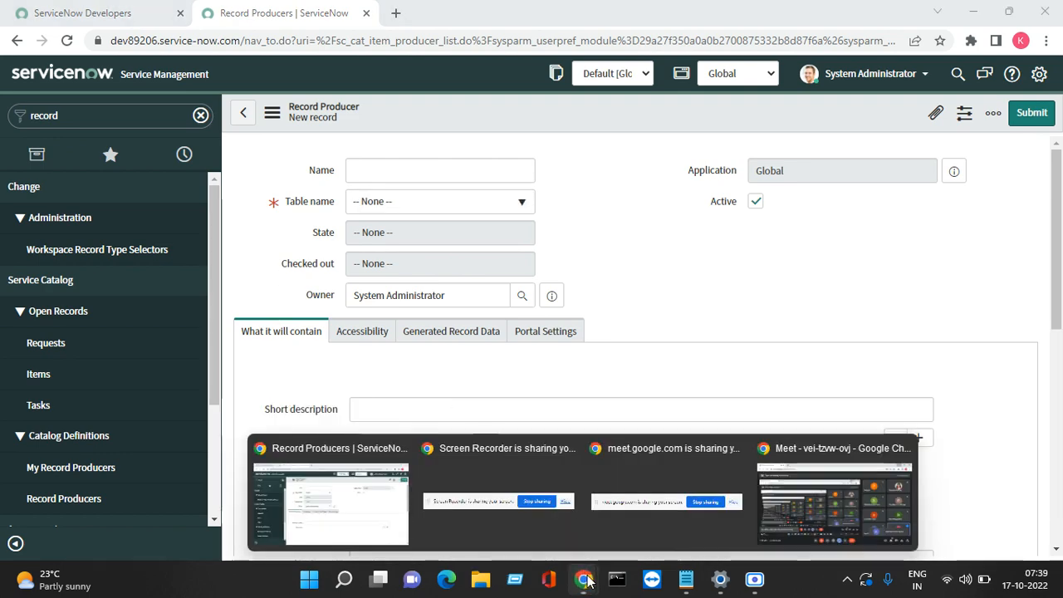
pyautogui.click(820, 510)
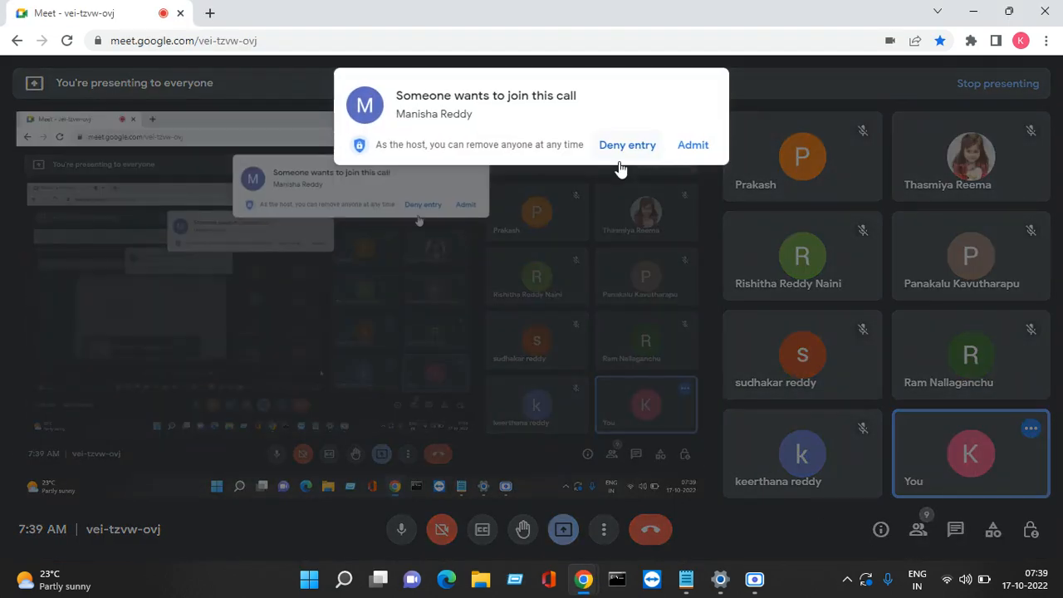
pyautogui.click(691, 146)
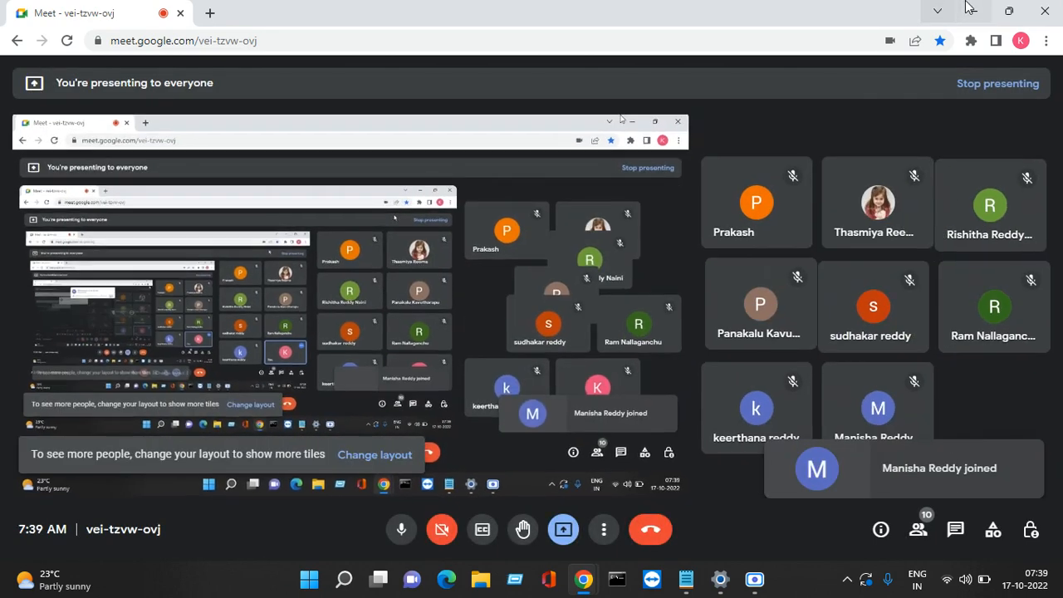
pyautogui.click(973, 11)
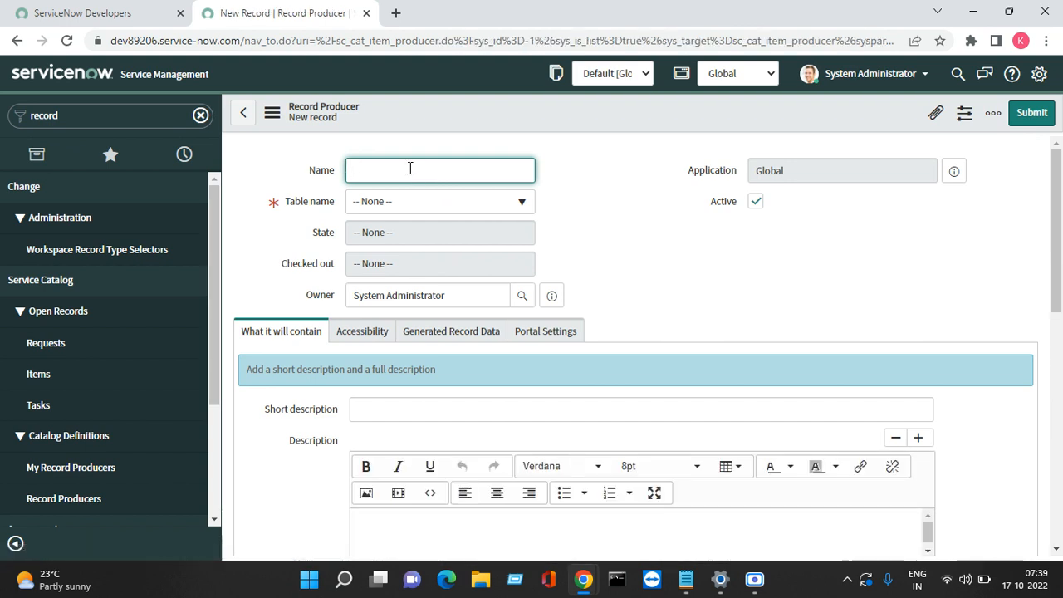
# Step: Enter 'Creating an incident' as the Record Producer's Name
pyautogui.write('Creating an incident')
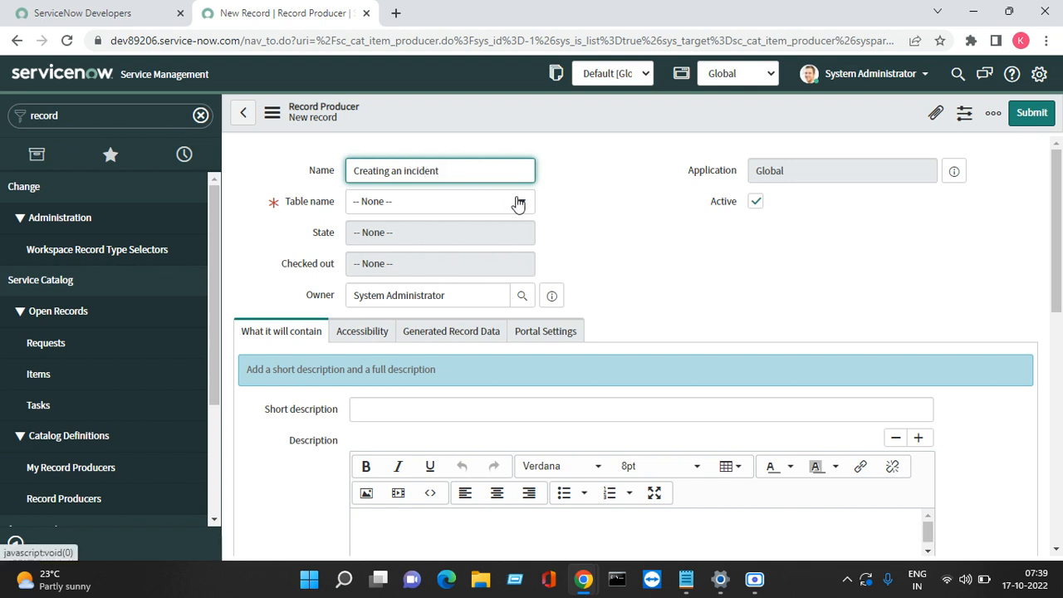
pyautogui.click(416, 204)
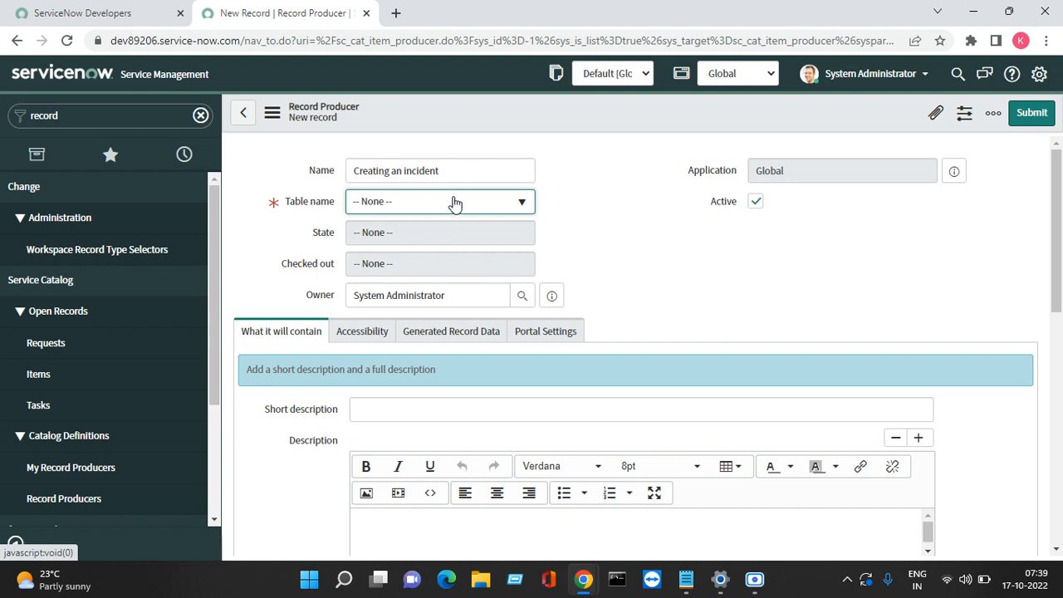
# Step: Search the Table name list for 'incident' and pick a table from the results
pyautogui.click(454, 203)
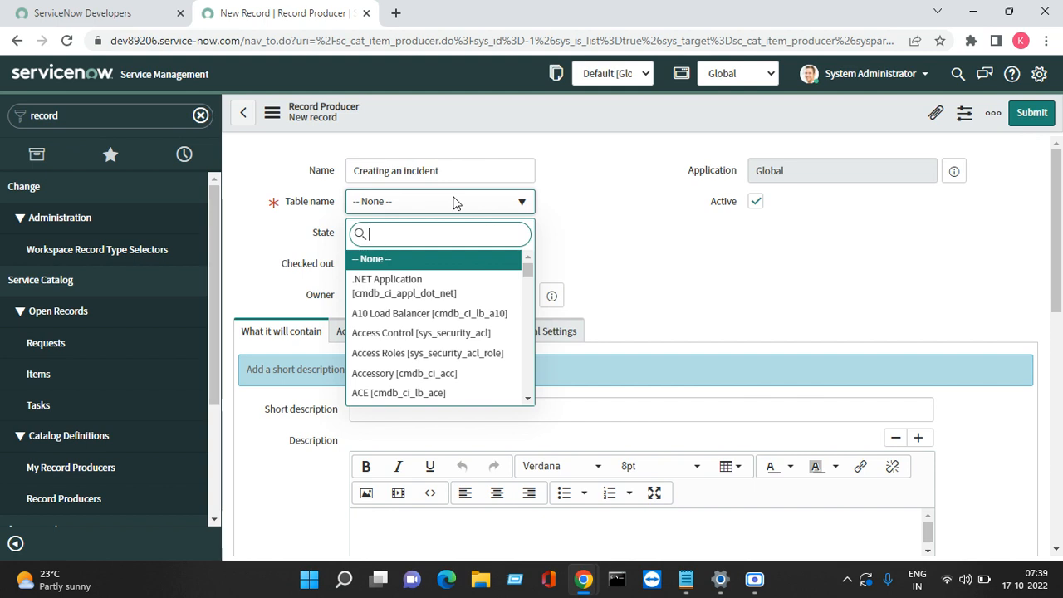
pyautogui.write('incident')
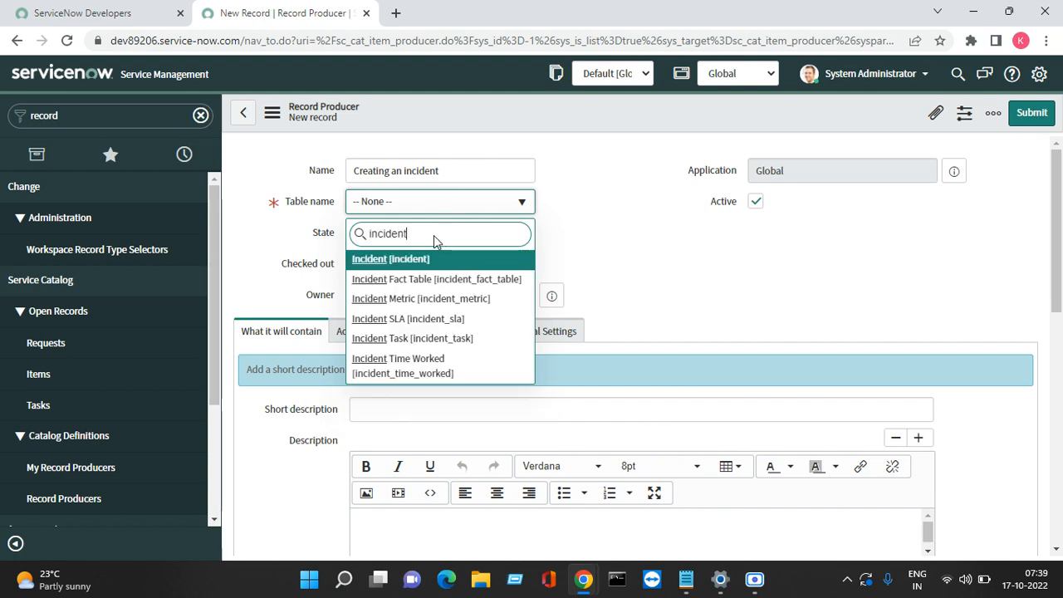
pyautogui.click(656, 217)
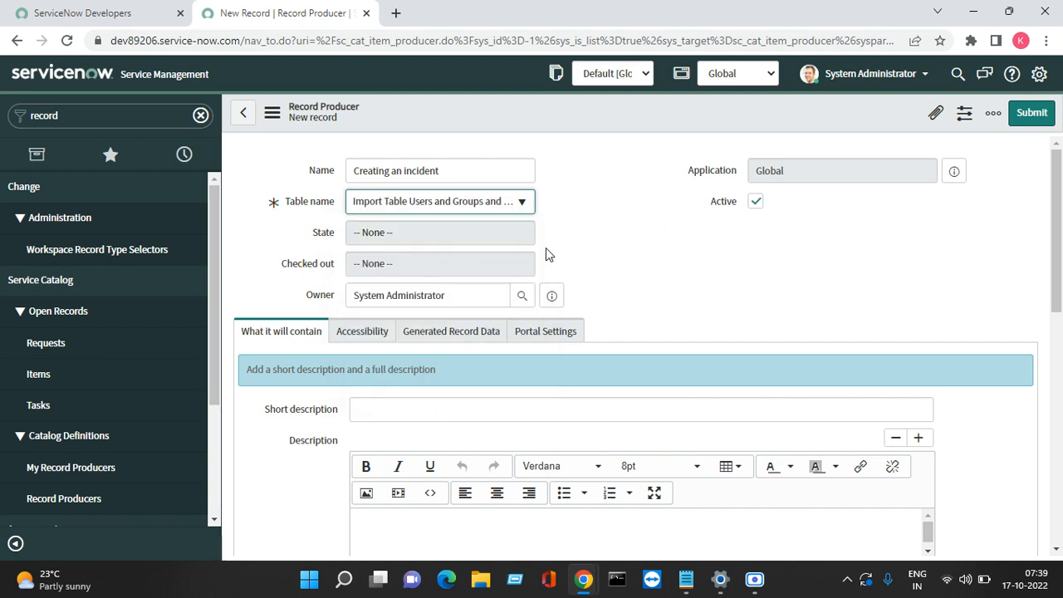
# Step: Copy the name 'Creating an incident' into the Short description field
pyautogui.tripleClick(454, 177)
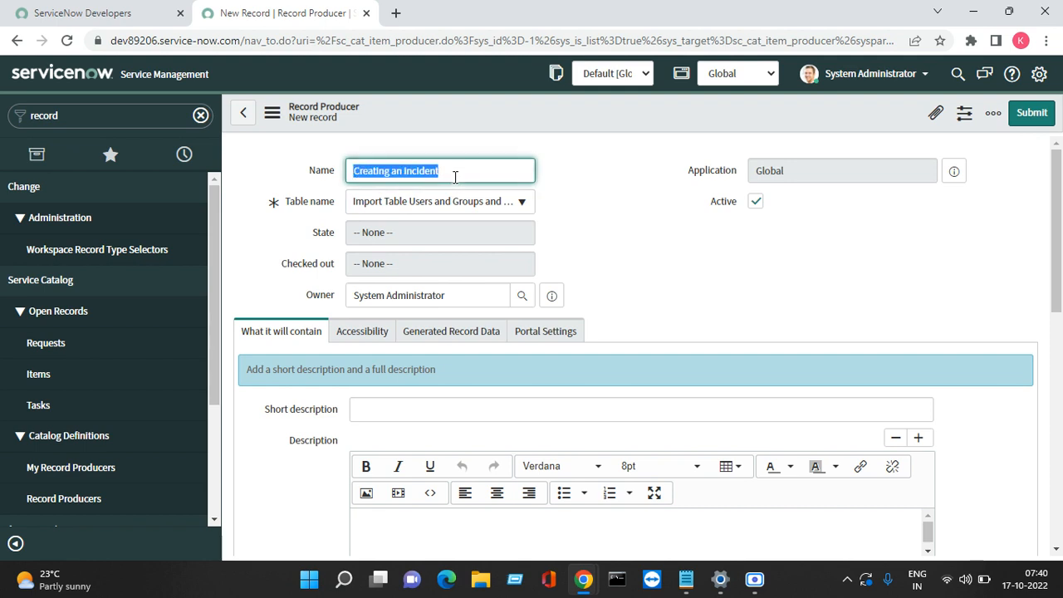
pyautogui.rightClick(453, 176)
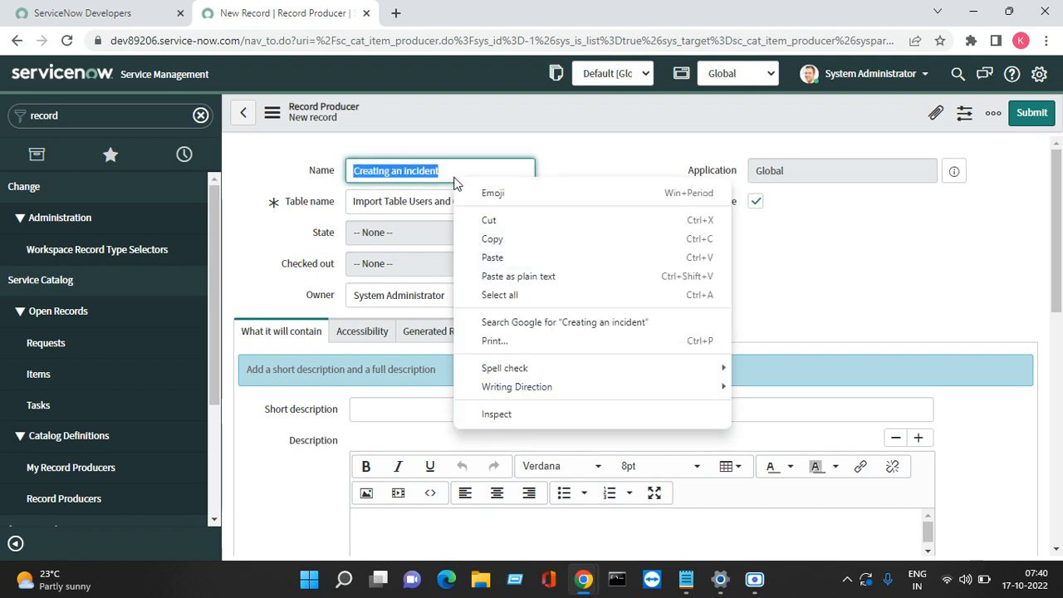
pyautogui.click(492, 239)
pyautogui.click(396, 408)
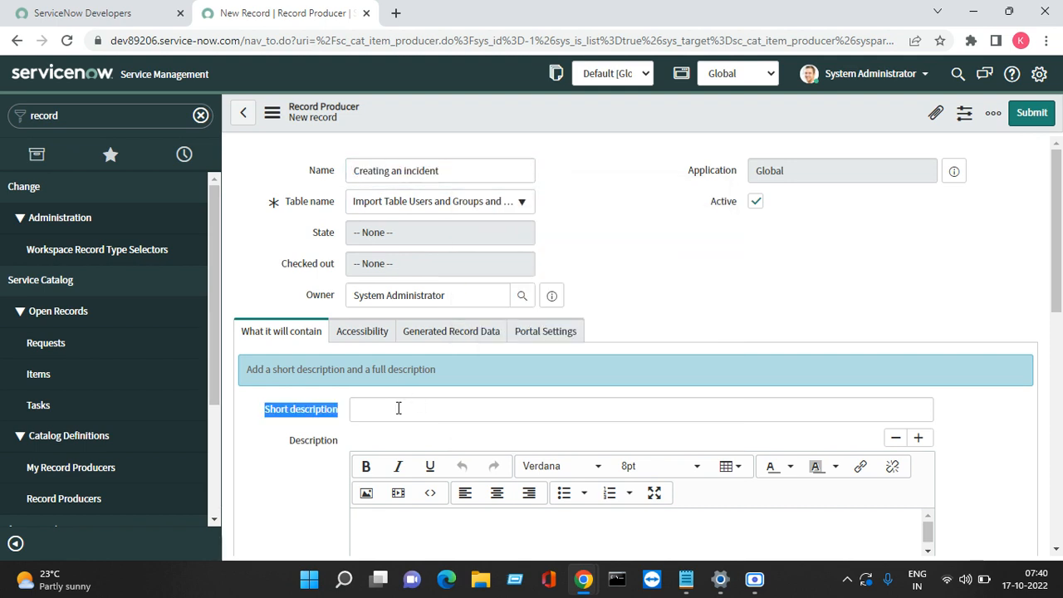
pyautogui.click(396, 408)
pyautogui.rightClick(397, 407)
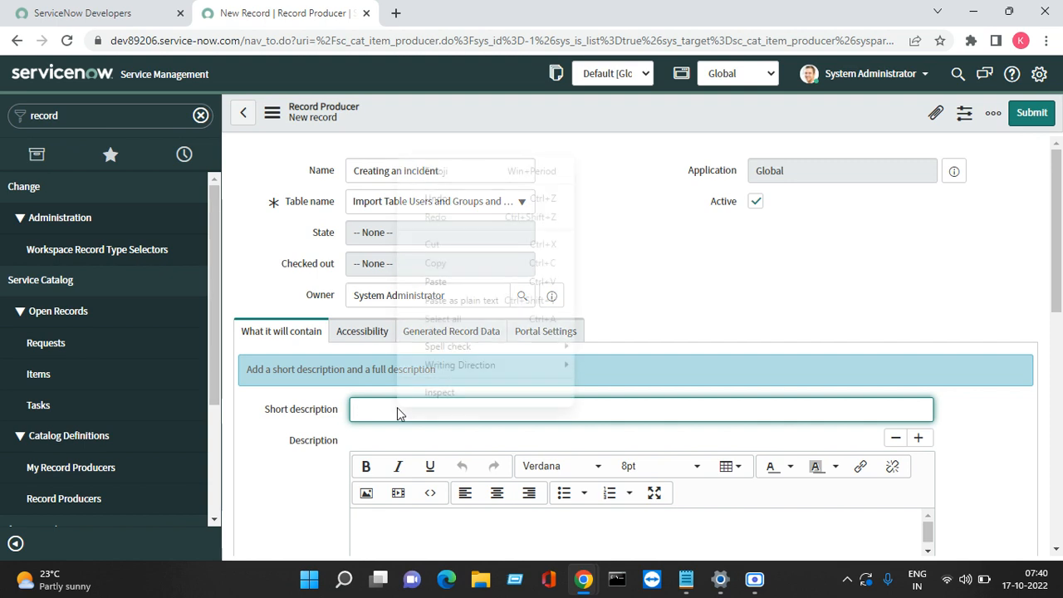
pyautogui.click(449, 282)
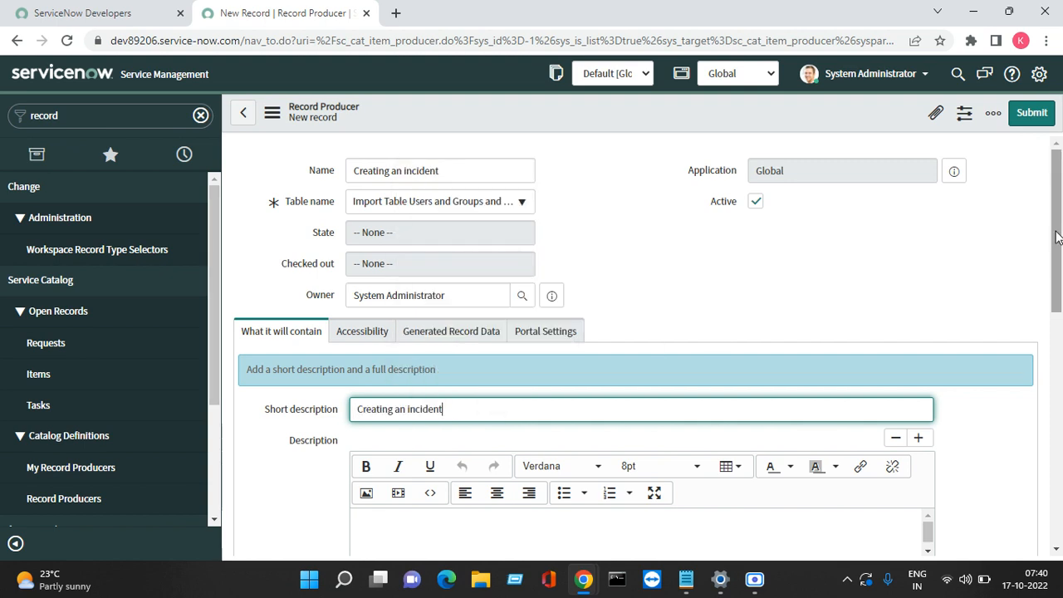
pyautogui.moveTo(1058, 237); pyautogui.dragTo(1043, 253)
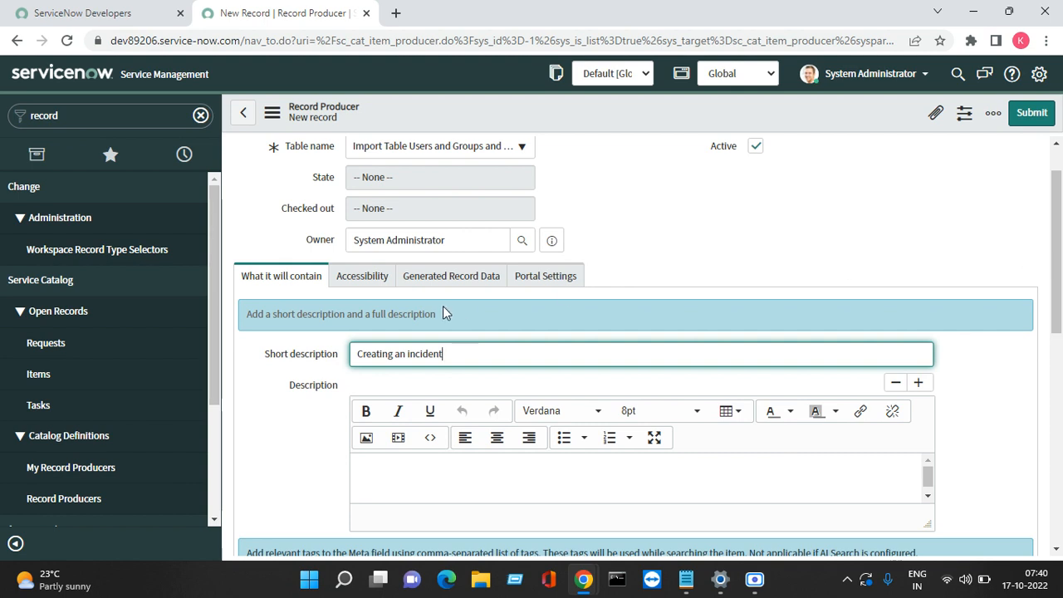
# Step: Under Accessibility, set Catalogs to Service Catalog and Category to Can We Help You?
pyautogui.click(370, 274)
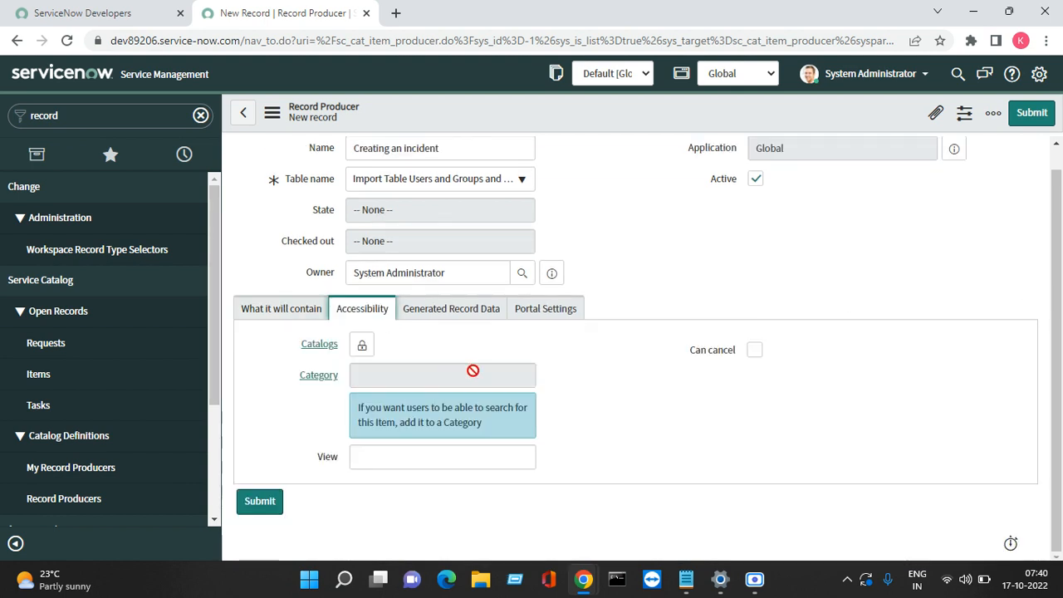
pyautogui.click(365, 347)
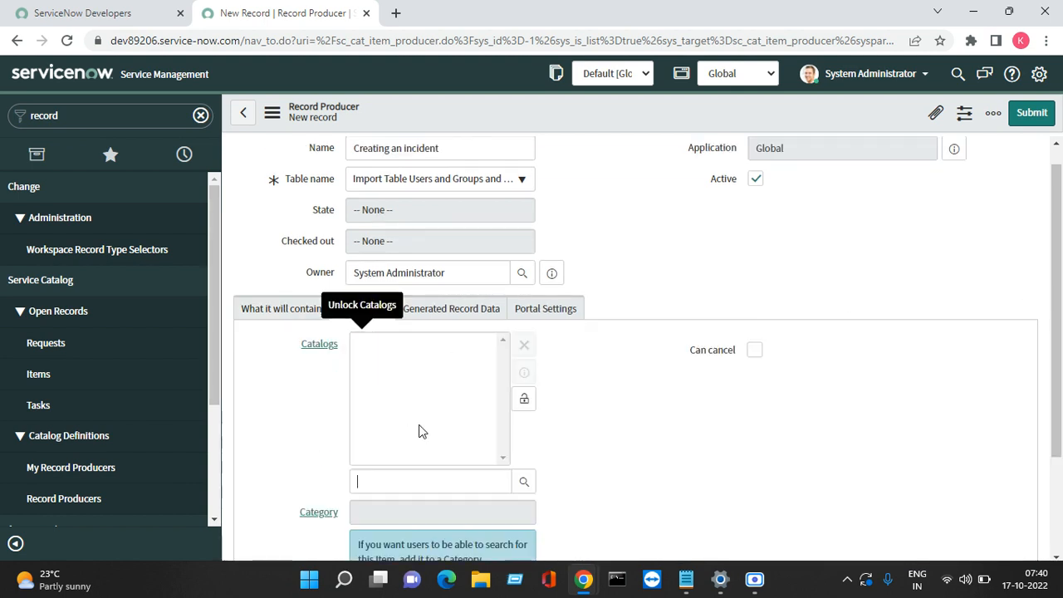
pyautogui.write('Ser')
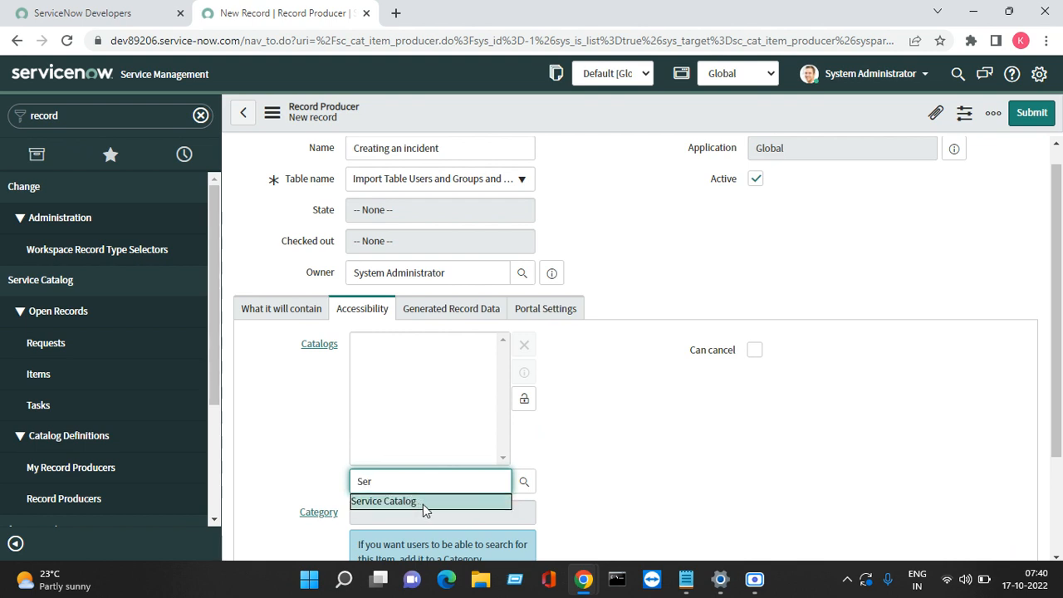
pyautogui.click(420, 500)
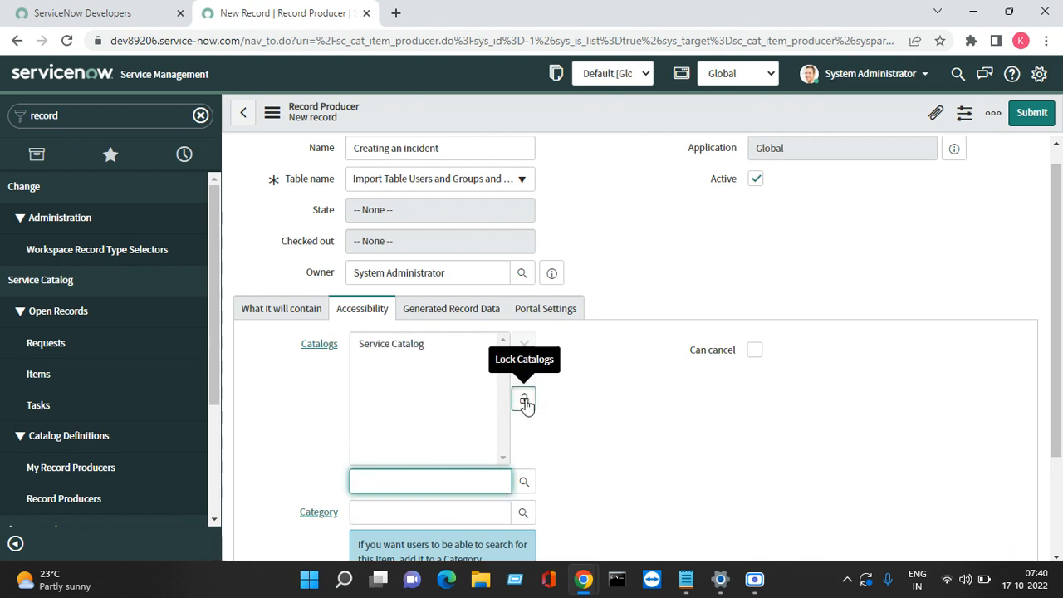
pyautogui.click(526, 403)
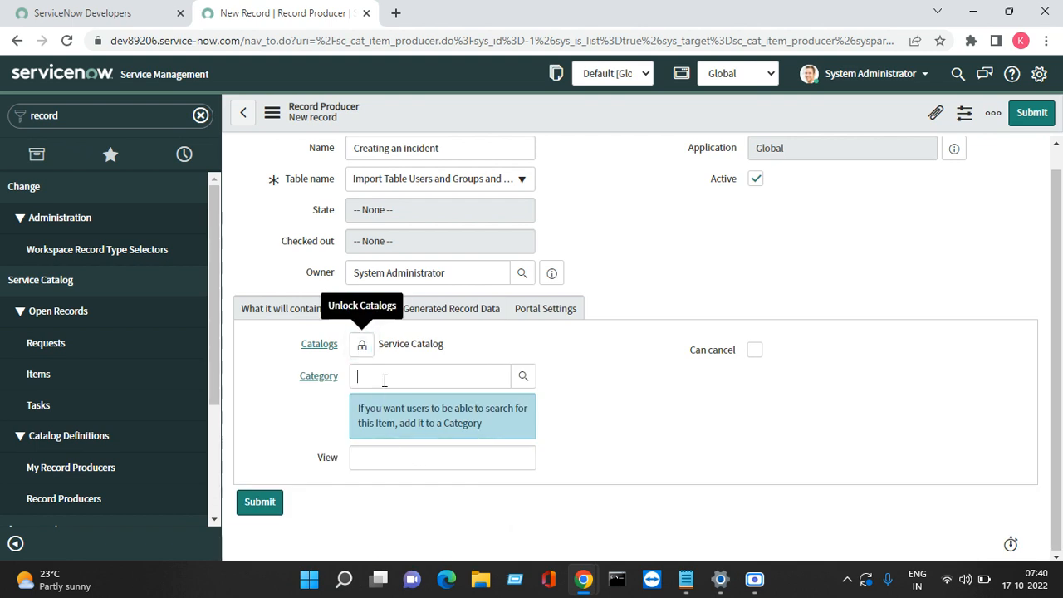
pyautogui.write('can')
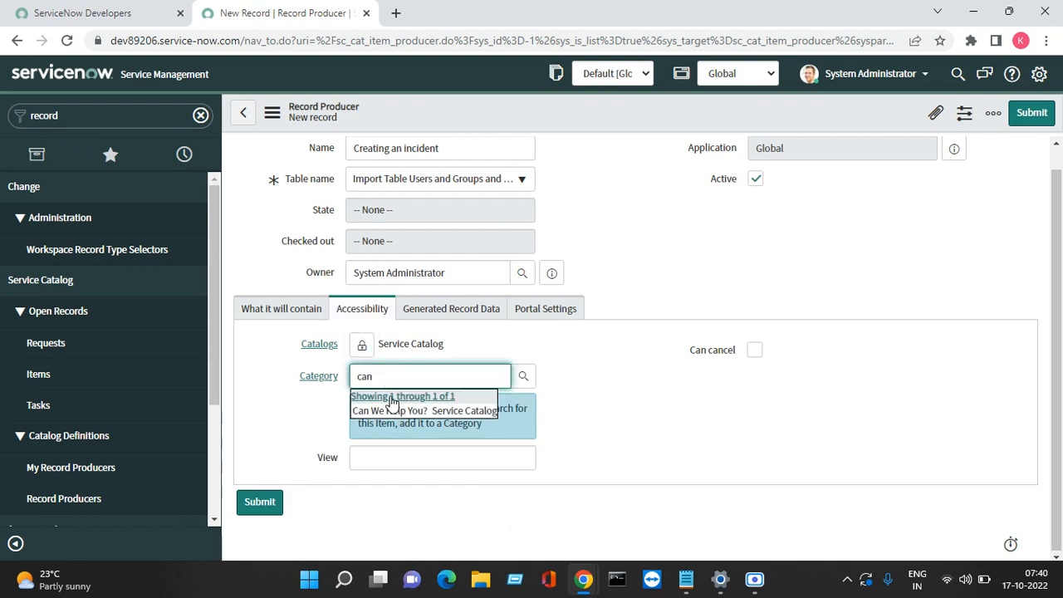
pyautogui.click(401, 408)
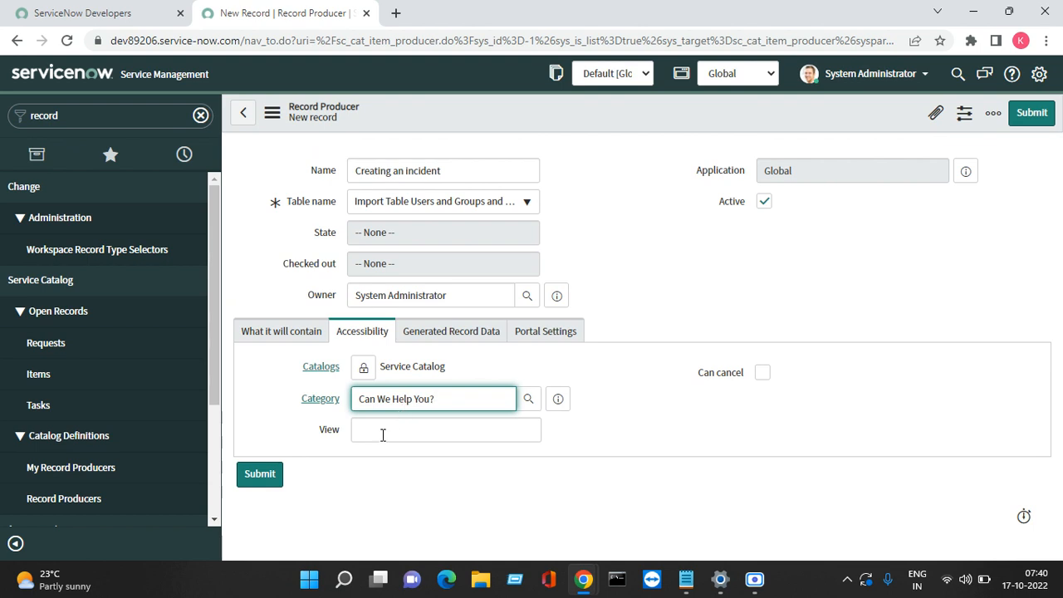
# Step: Review the View field, Generated Record Data and Portal Settings sections
pyautogui.click(383, 434)
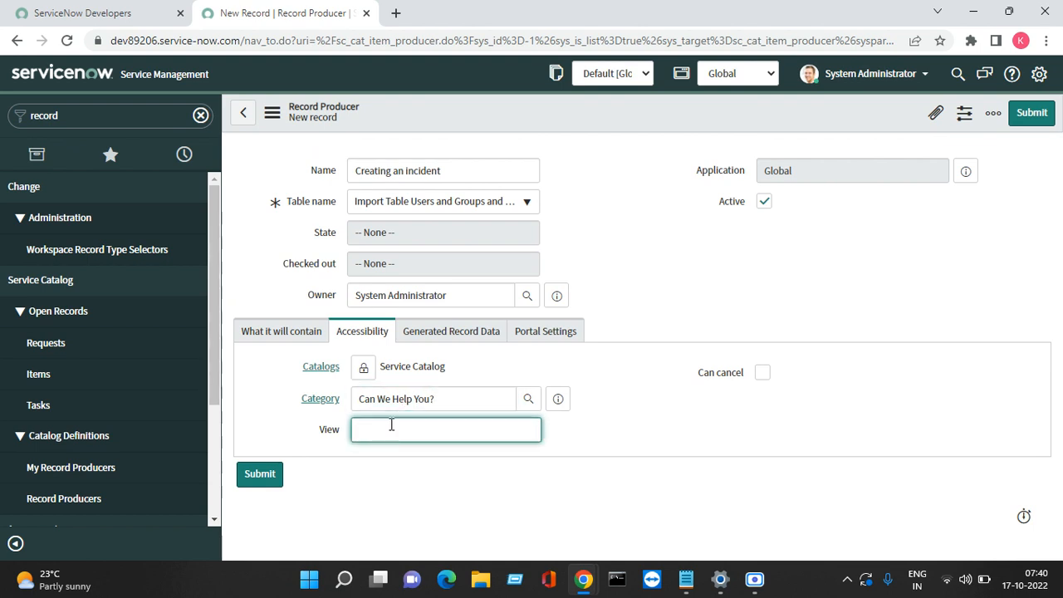
pyautogui.click(450, 339)
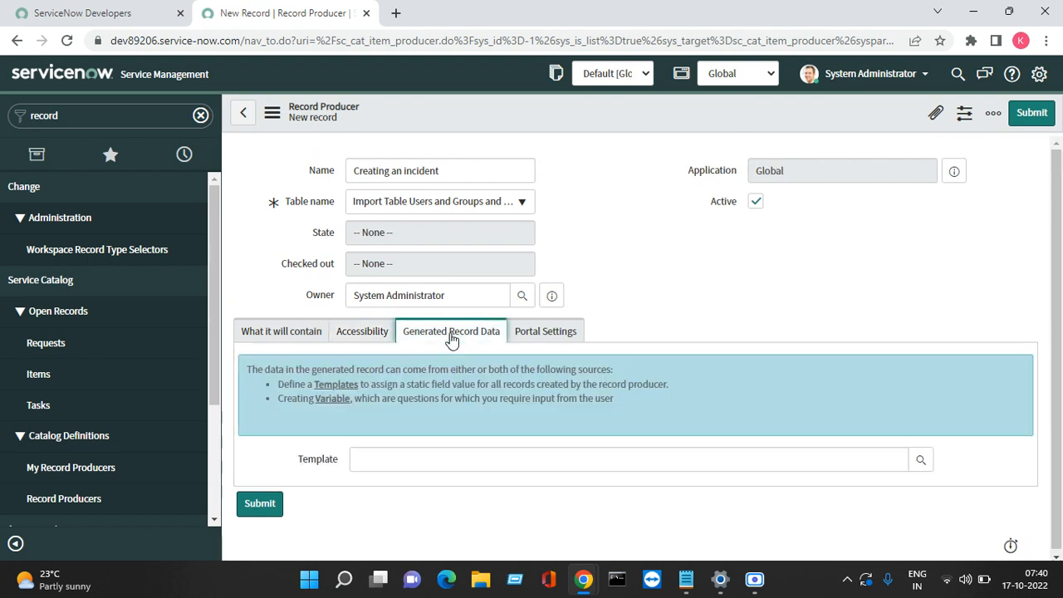
pyautogui.click(562, 334)
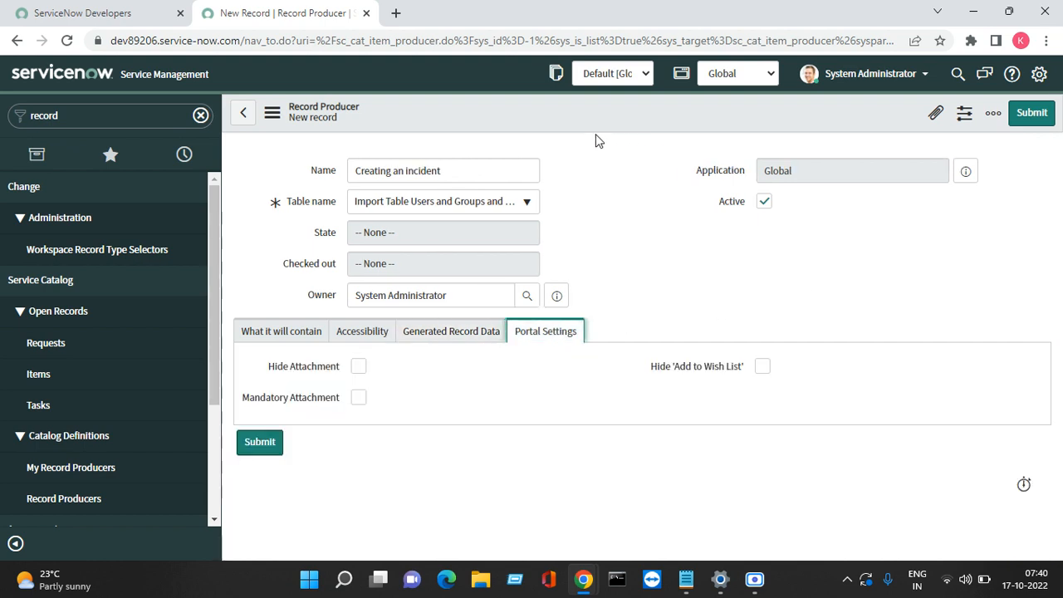
pyautogui.rightClick(566, 119)
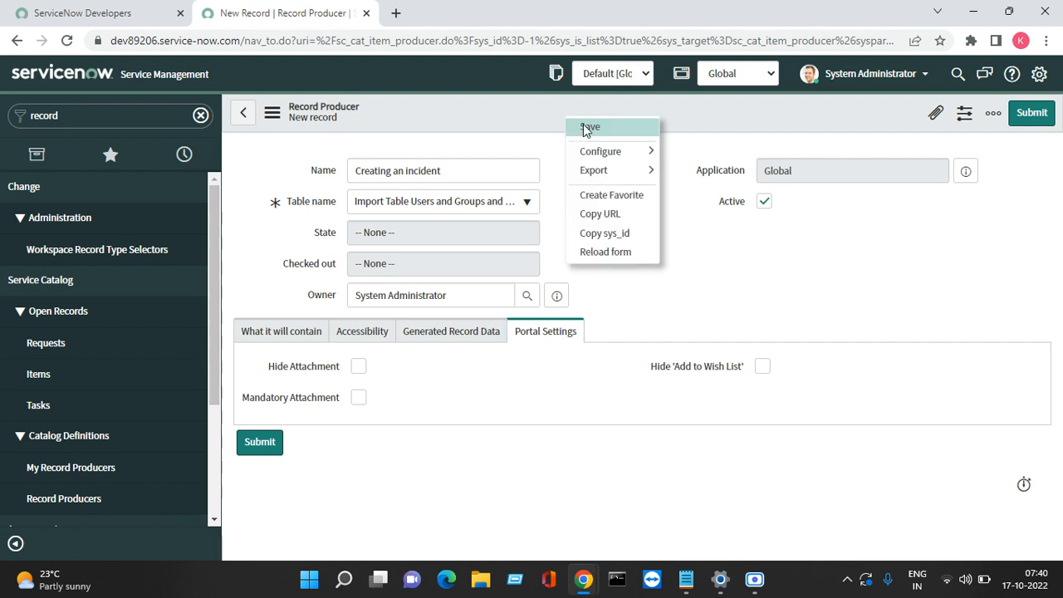
# Step: Save the record producer and scroll down to its empty Variables list
pyautogui.click(587, 128)
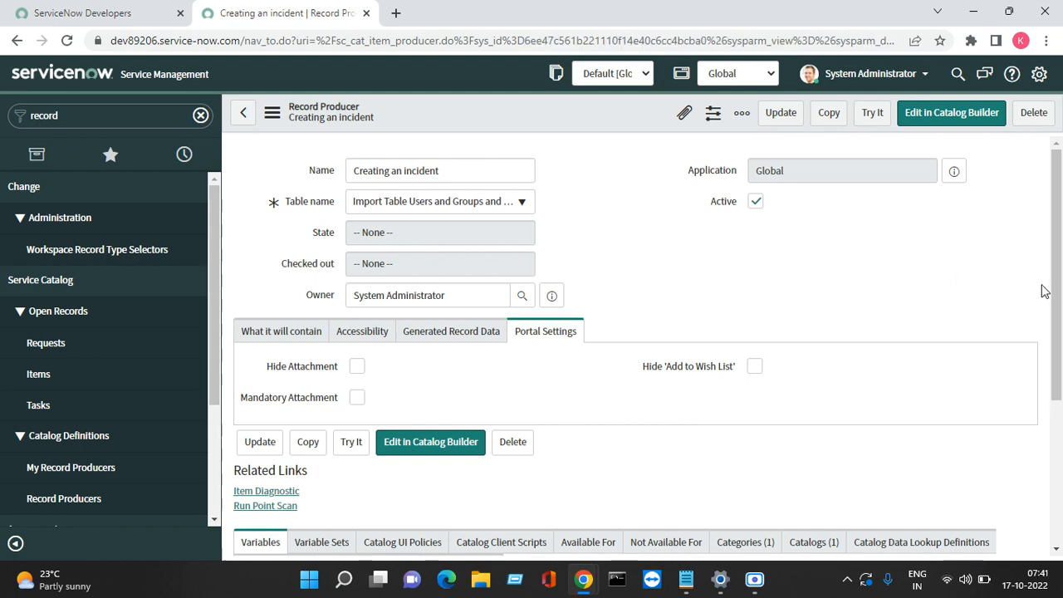
pyautogui.scroll(-2, 1058, 324)
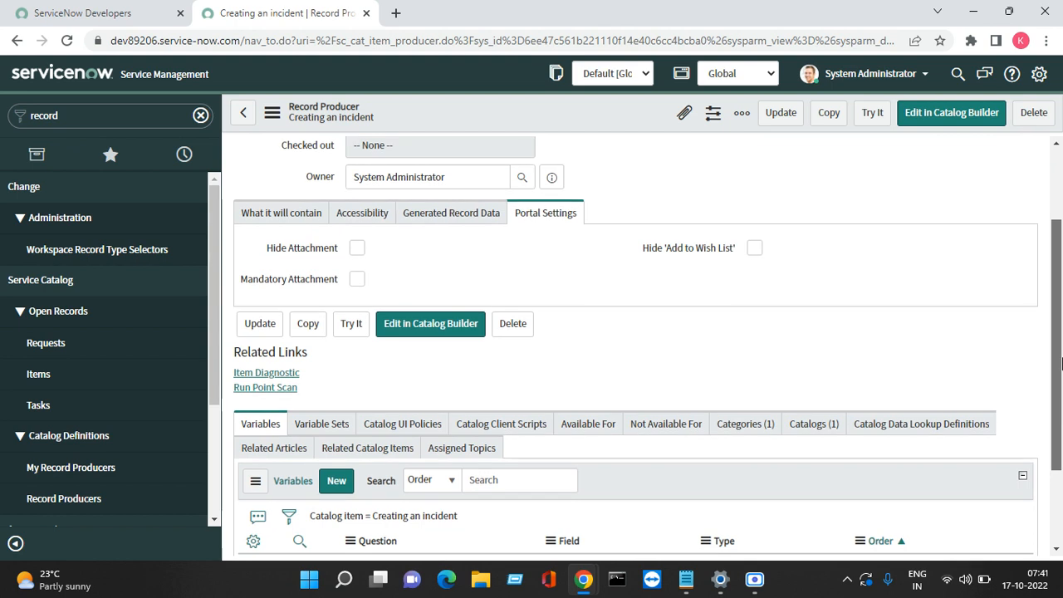
pyautogui.scroll(-1, 1059, 362)
pyautogui.press('super+r')
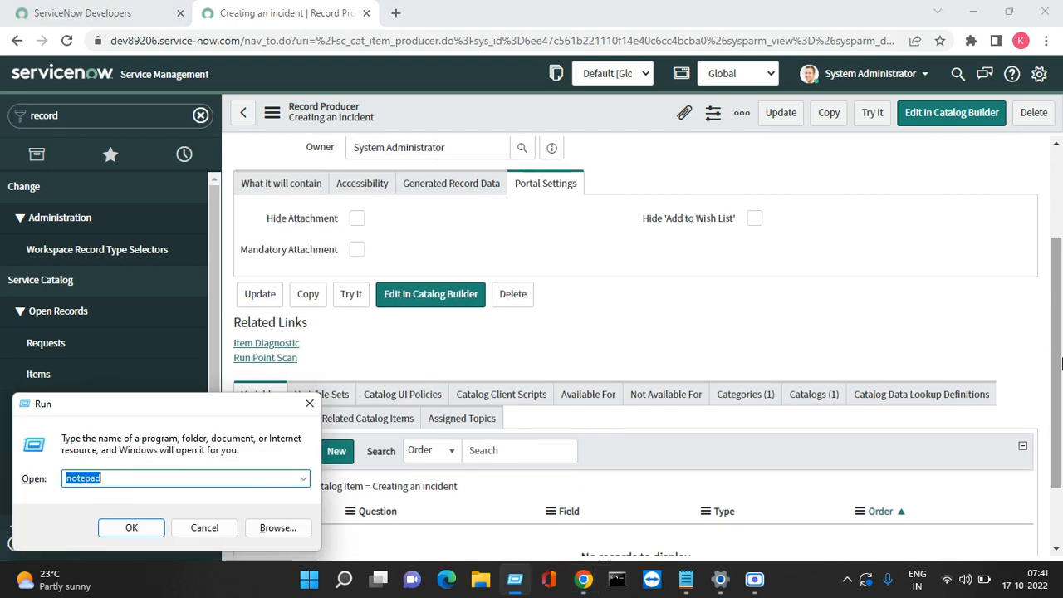
# Step: Open Notepad and list Requestor, Category, Issue and Issue description on separate lines
pyautogui.press('Return')
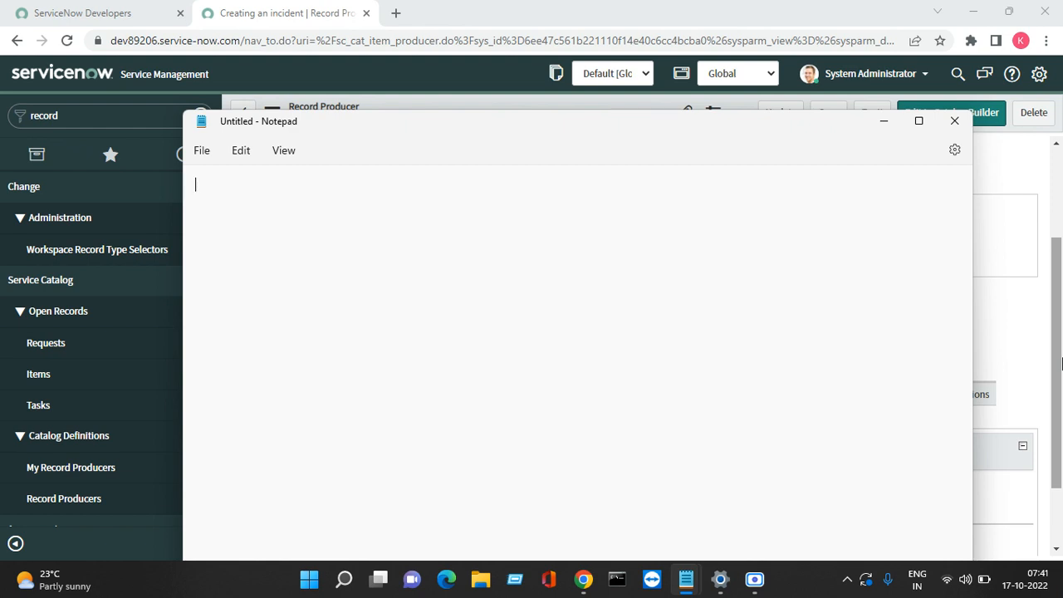
pyautogui.write('Requestor d')
pyautogui.press('BackSpace')
pyautogui.press('BackSpace')
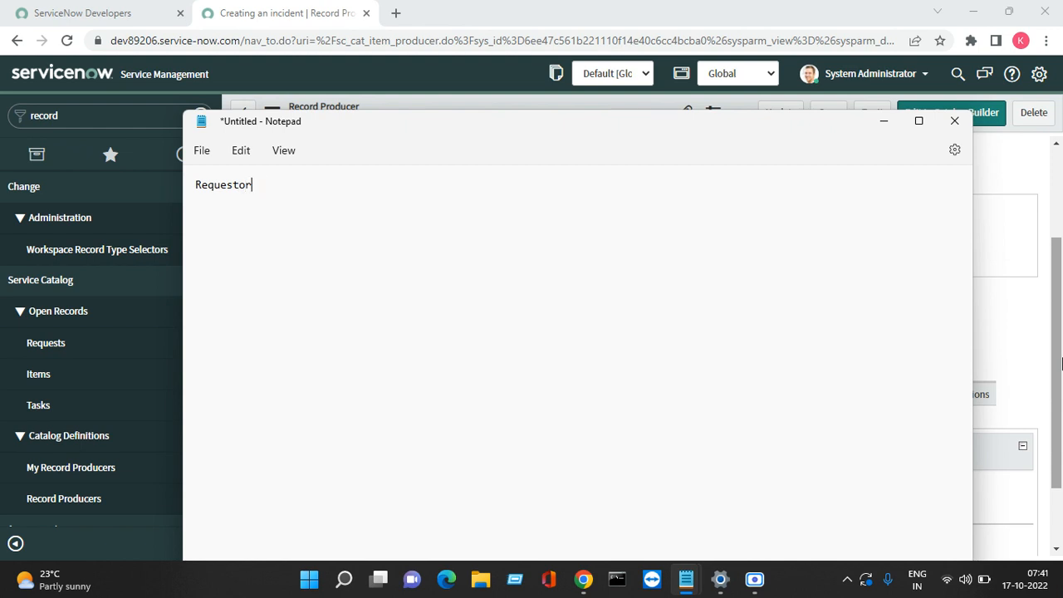
pyautogui.press('Return')
pyautogui.press('Return')
pyautogui.write('ate')
pyautogui.press('BackSpace')
pyautogui.press('BackSpace')
pyautogui.press('BackSpace')
pyautogui.write('Category')
pyautogui.press('Return')
pyautogui.press('Return')
pyautogui.write('Issue')
pyautogui.press('Return')
pyautogui.press('Return')
pyautogui.write('Issue d')
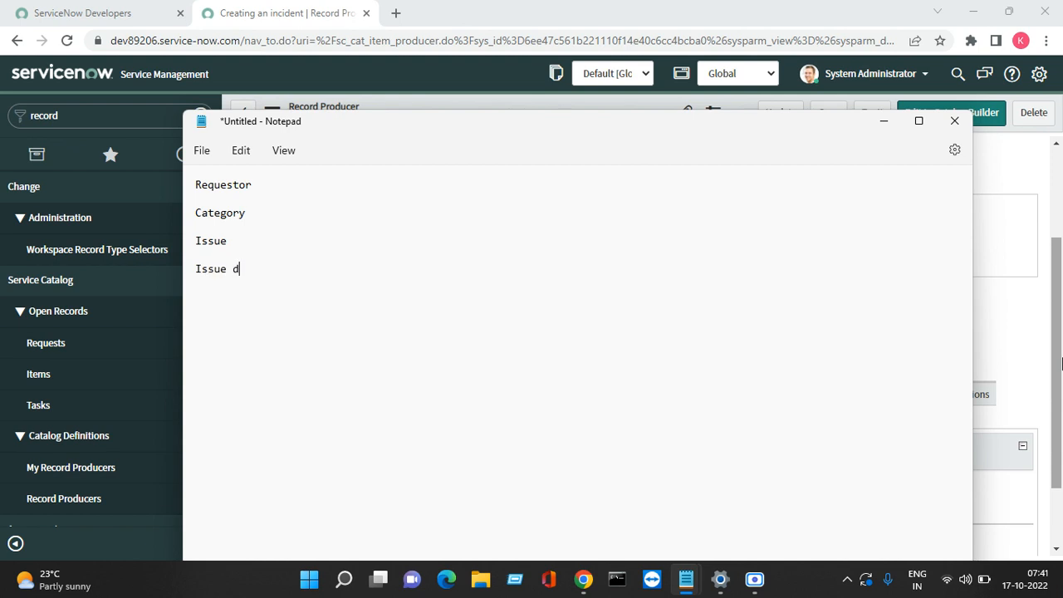
pyautogui.write('esc')
pyautogui.write('ription')
pyautogui.press('Return')
pyautogui.press('Return')
pyautogui.press('Return')
pyautogui.press('Return')
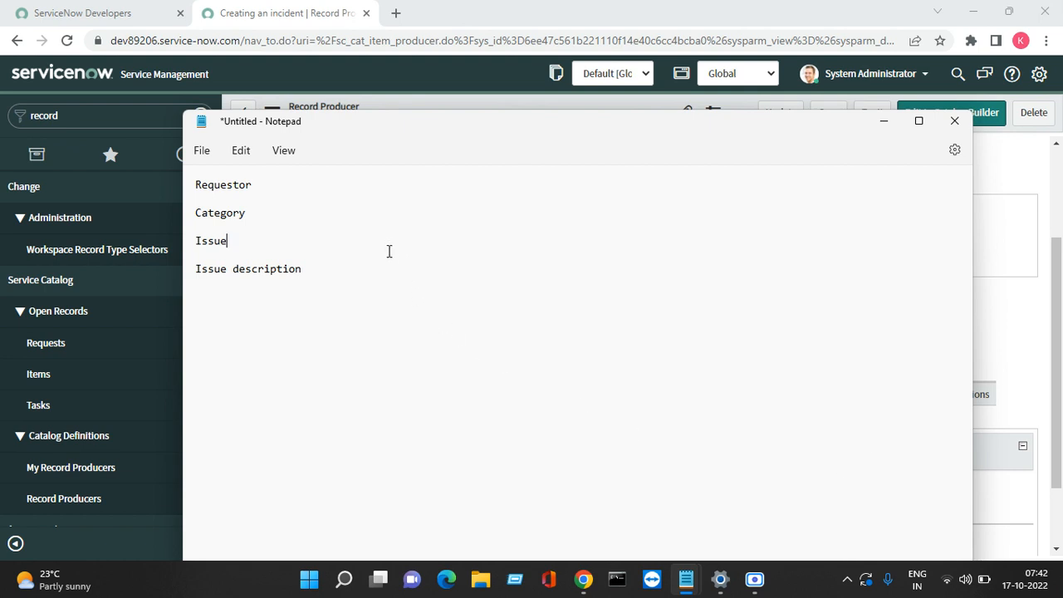
# Step: Rewrite the last line from 'Issue description' to 'Explain the issue details'
pyautogui.press('Left')
pyautogui.press('Left')
pyautogui.press('Left')
pyautogui.press('Left')
pyautogui.press('Left')
pyautogui.press('Left')
pyautogui.press('Left')
pyautogui.press('Left')
pyautogui.press('Left')
pyautogui.press('Left')
pyautogui.press('Left')
pyautogui.press('Left')
pyautogui.press('Left')
pyautogui.press('Left')
pyautogui.press('Left')
pyautogui.press('Left')
pyautogui.press('Left')
pyautogui.press('Down')
pyautogui.press('Down')
pyautogui.press('Left')
pyautogui.press('Home')
pyautogui.write('Expl')
pyautogui.write('ain the')
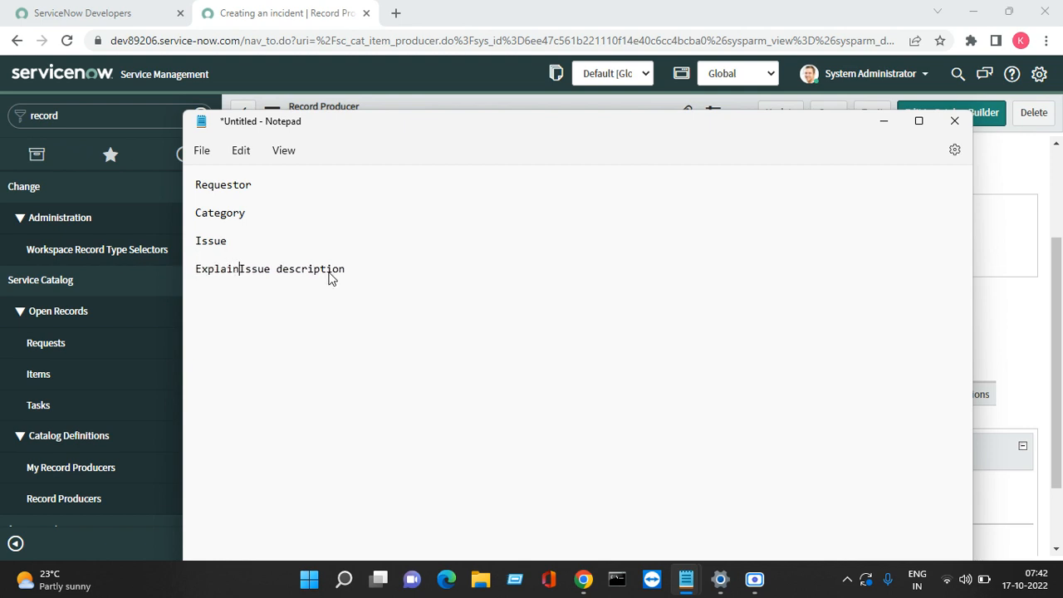
pyautogui.press('Delete')
pyautogui.write('e')
pyautogui.press('Right')
pyautogui.press('Right')
pyautogui.press('Right')
pyautogui.press('Right')
pyautogui.press('Left')
pyautogui.press('Left')
pyautogui.press('Left')
pyautogui.press('Left')
pyautogui.press('BackSpace')
pyautogui.write('i')
pyautogui.press('Right')
pyautogui.press('Right')
pyautogui.press('Right')
pyautogui.write('de')
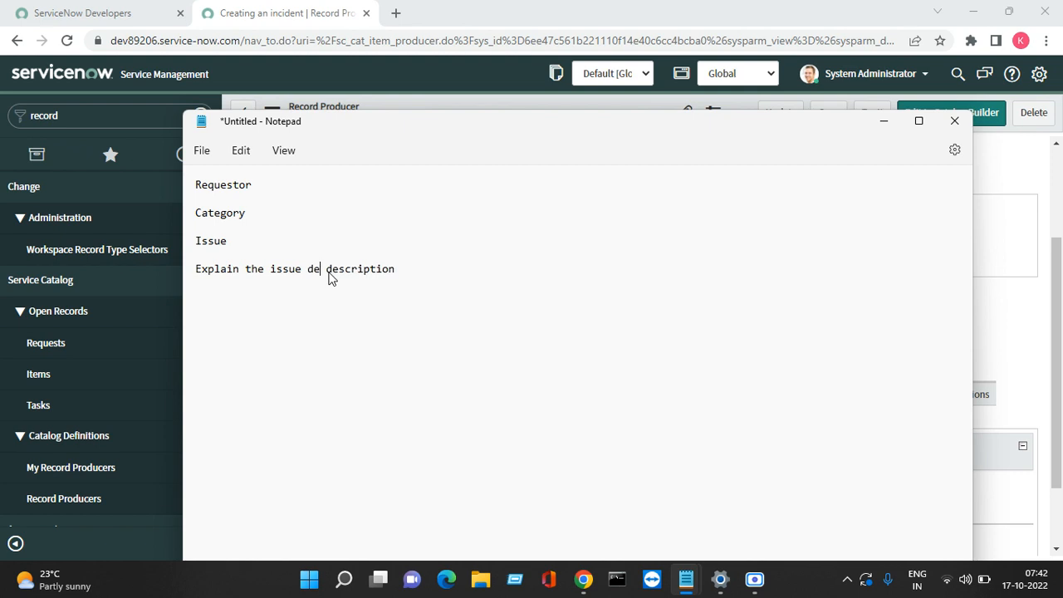
pyautogui.write('tails')
pyautogui.press('Delete')
pyautogui.press('Delete')
pyautogui.press('Delete')
pyautogui.press('Delete')
pyautogui.press('Delete')
pyautogui.press('Delete')
pyautogui.press('Delete')
pyautogui.press('Delete')
pyautogui.press('Delete')
pyautogui.press('Delete')
pyautogui.press('Delete')
pyautogui.press('Delete')
# Step: Copy the word Requestor from the notes and minimize Notepad to reveal ServiceNow
pyautogui.click(302, 186)
pyautogui.hotkey('shift', 'Home')
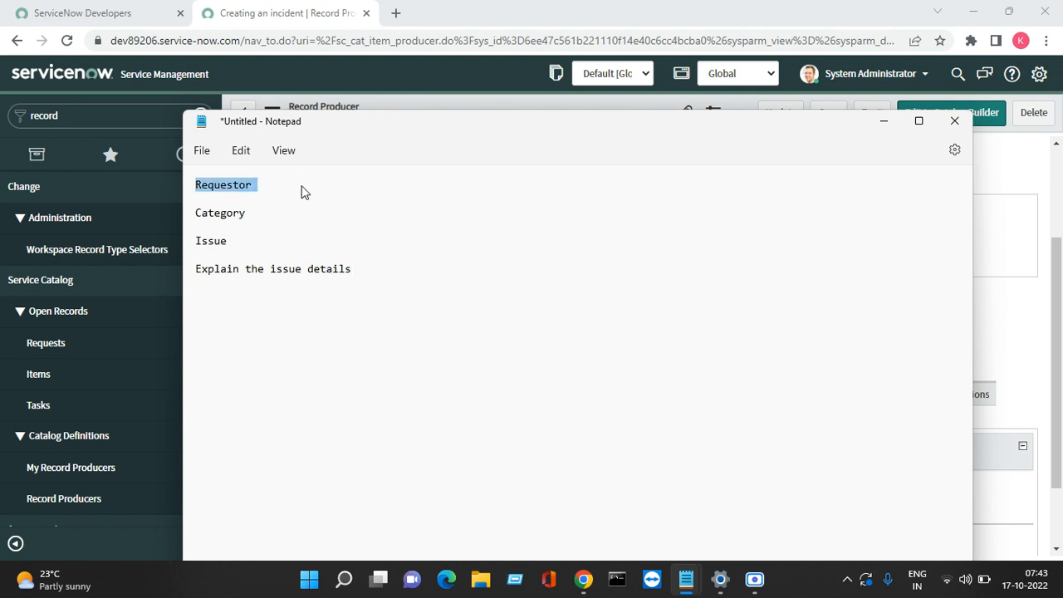
pyautogui.rightClick(303, 191)
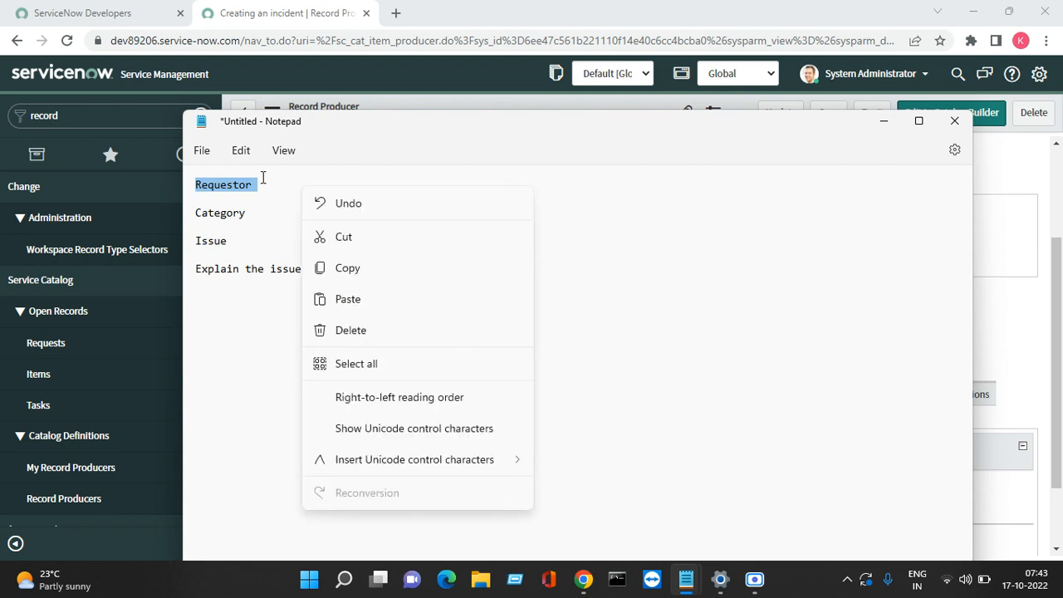
pyautogui.click(268, 221)
pyautogui.hotkey('shift', 'Home')
pyautogui.click(258, 185)
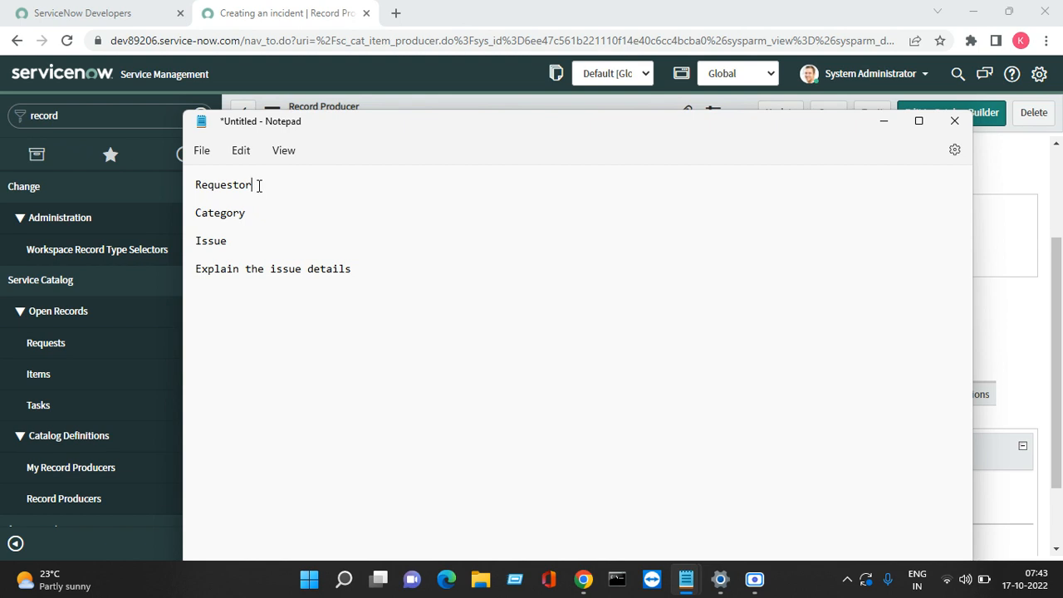
pyautogui.hotkey('shift', 'Home')
pyautogui.press('End')
pyautogui.hotkey('shift', 'Home')
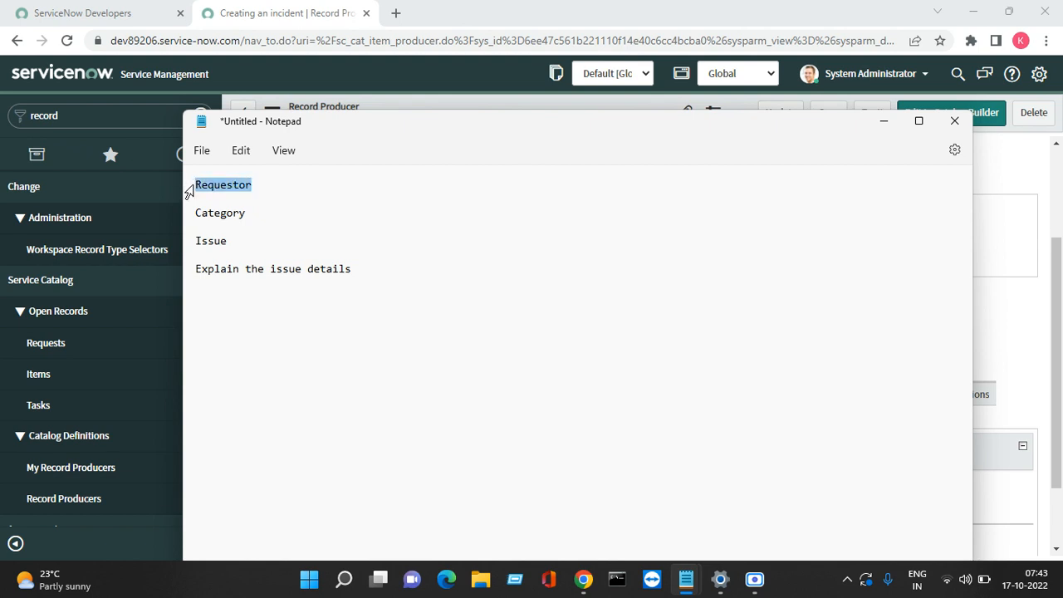
pyautogui.rightClick(189, 190)
pyautogui.click(270, 271)
pyautogui.click(882, 122)
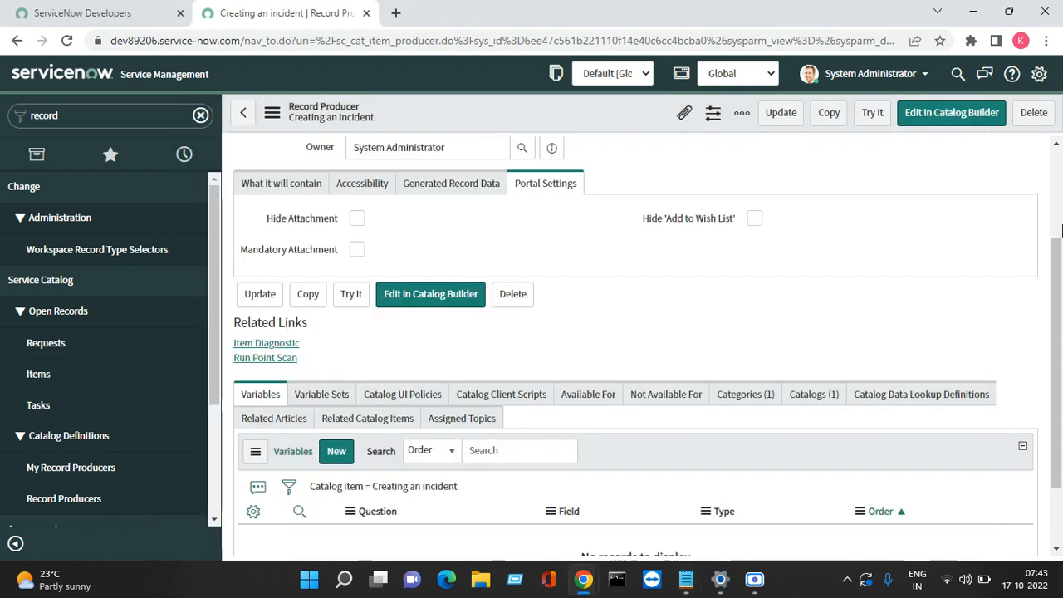
# Step: Open a new variable form, choose Reference as its Type and set Order 100
pyautogui.click(346, 457)
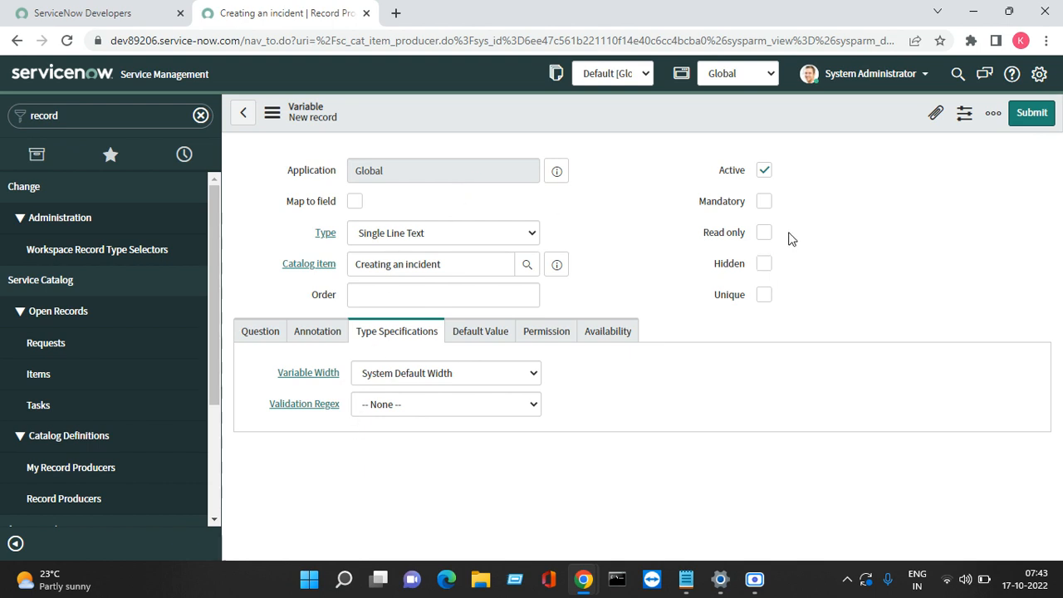
pyautogui.click(772, 209)
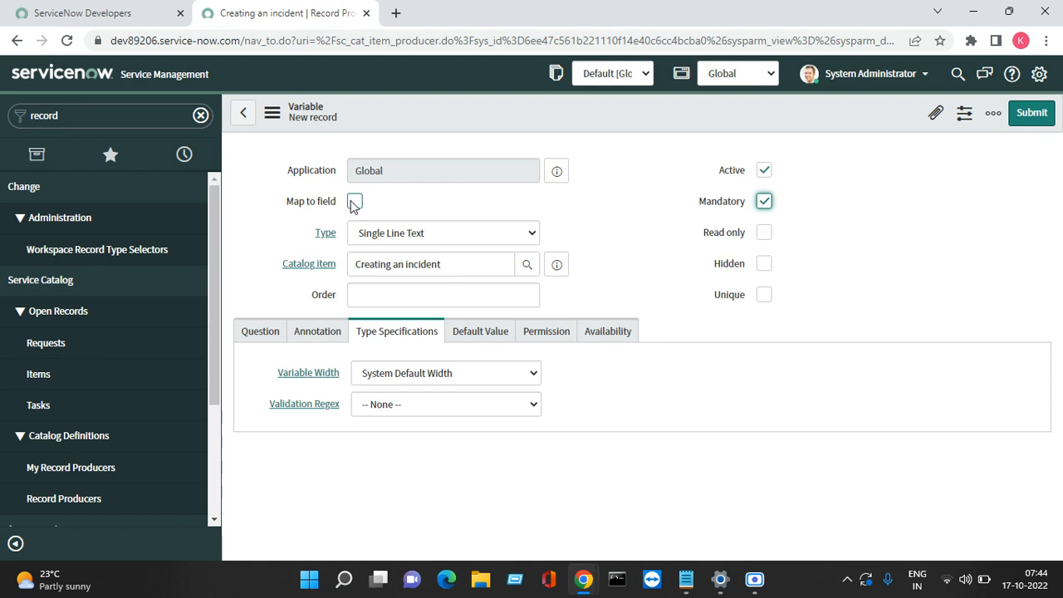
pyautogui.click(353, 202)
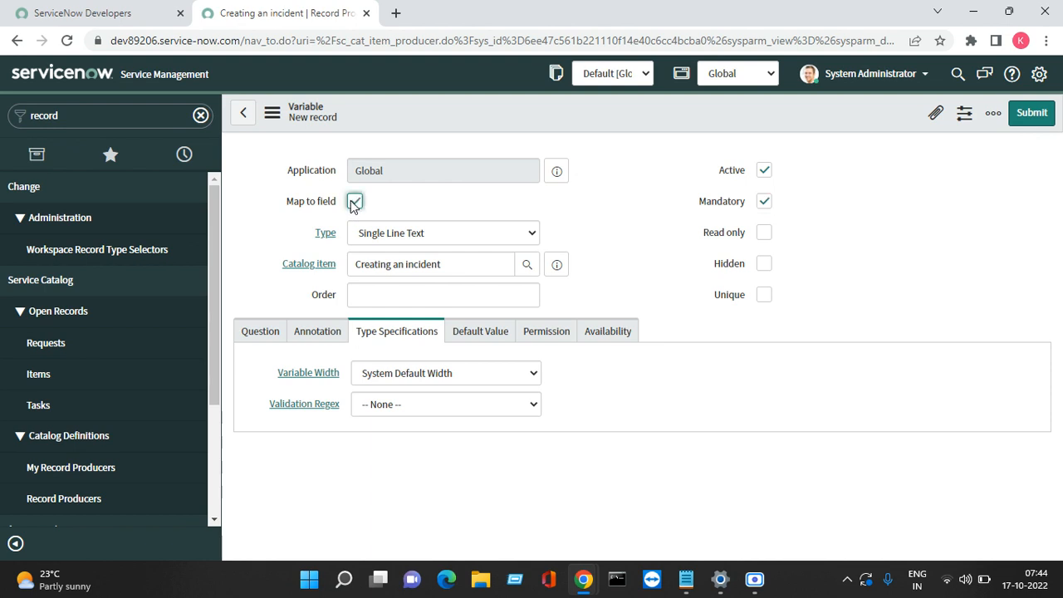
pyautogui.click(467, 233)
pyautogui.press('r')
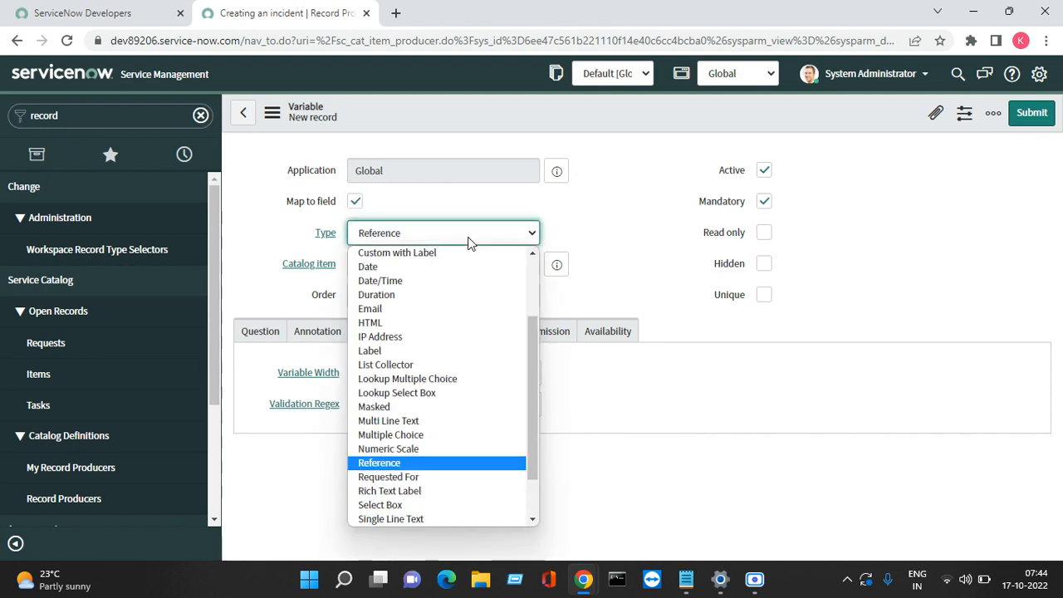
pyautogui.press('Return')
pyautogui.press('Tab')
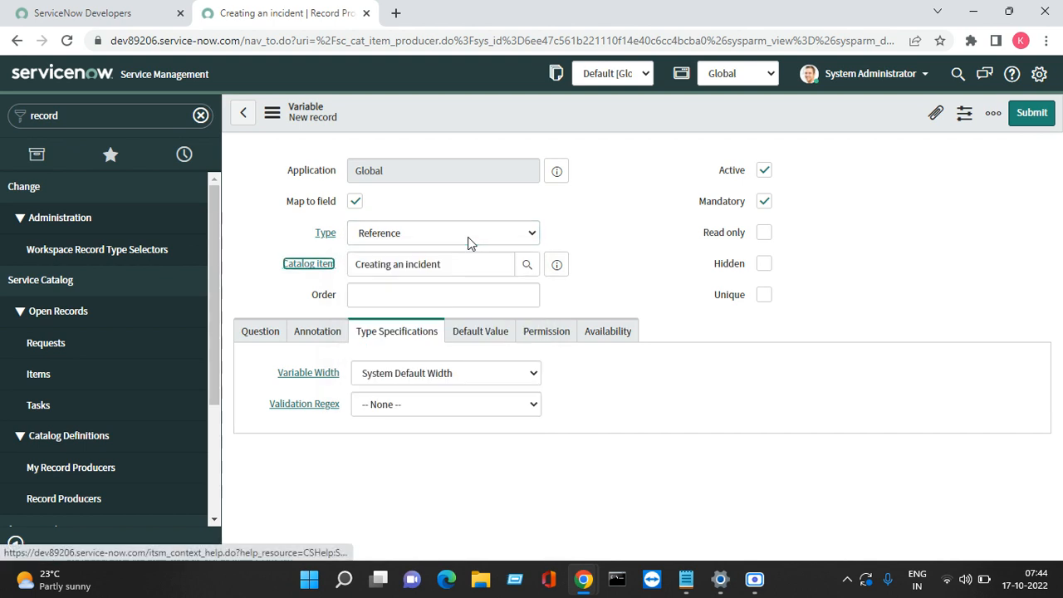
pyautogui.press('Tab')
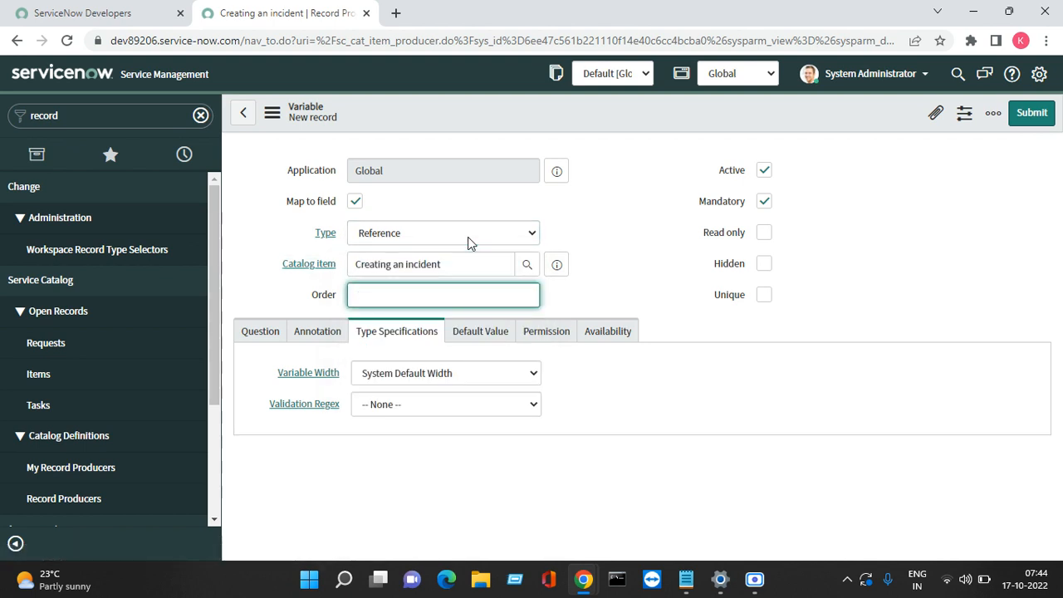
pyautogui.click(264, 331)
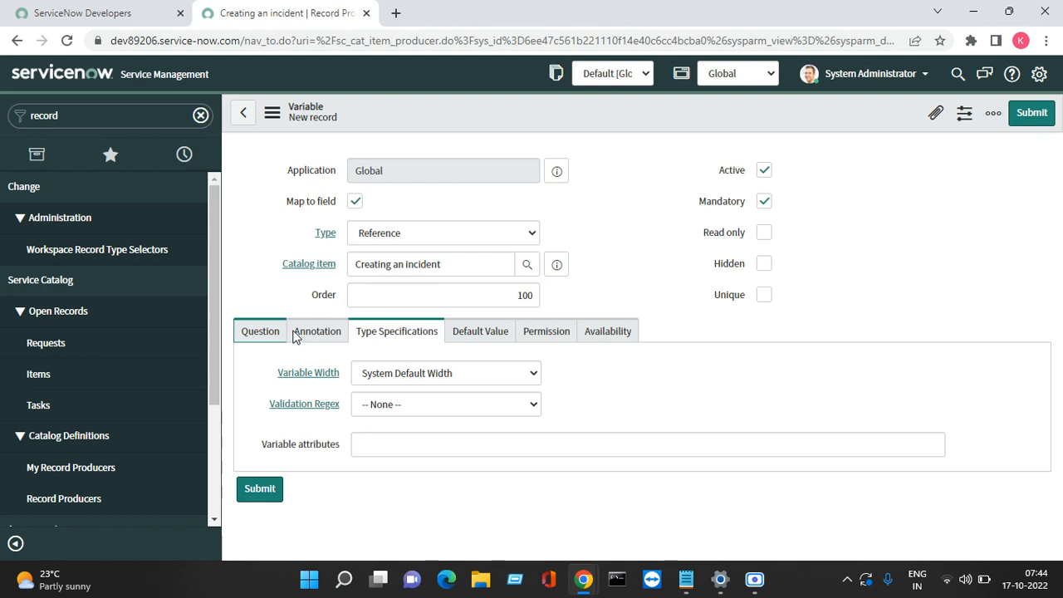
pyautogui.click(260, 334)
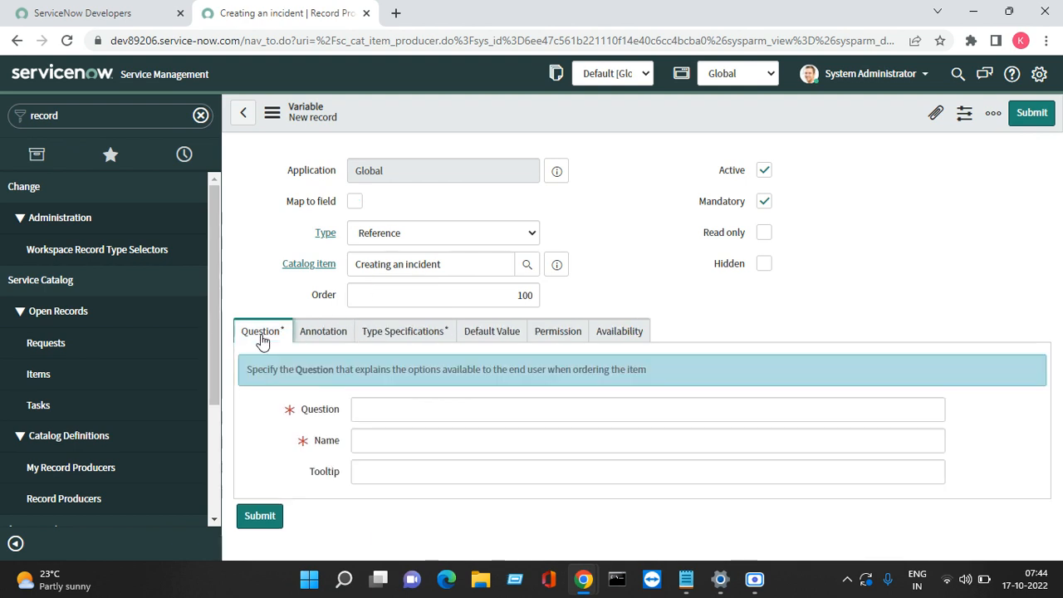
# Step: Paste Requestor as the variable's Question
pyautogui.click(382, 410)
pyautogui.rightClick(383, 409)
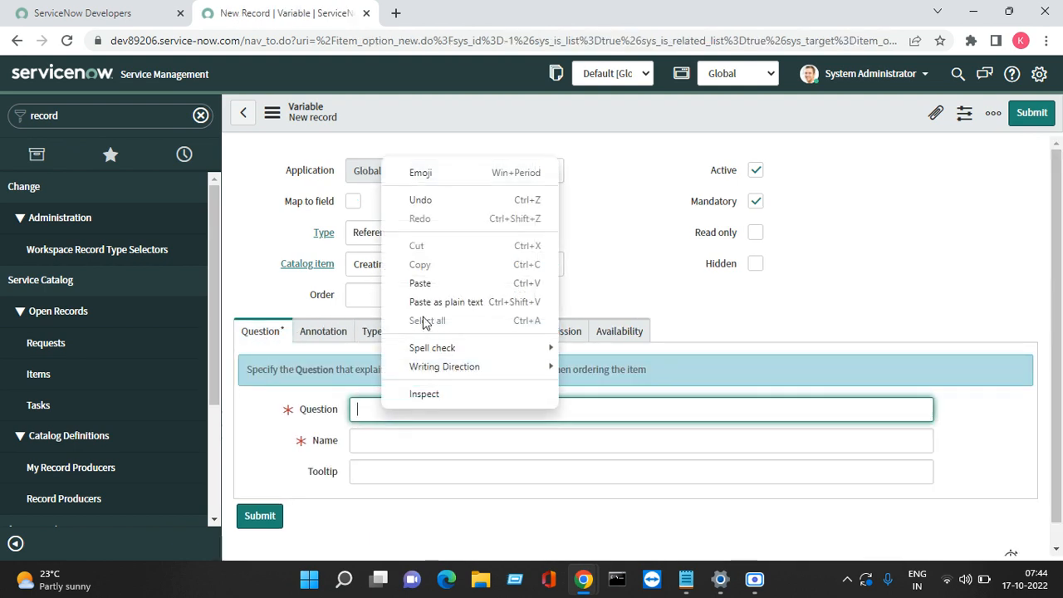
pyautogui.click(443, 291)
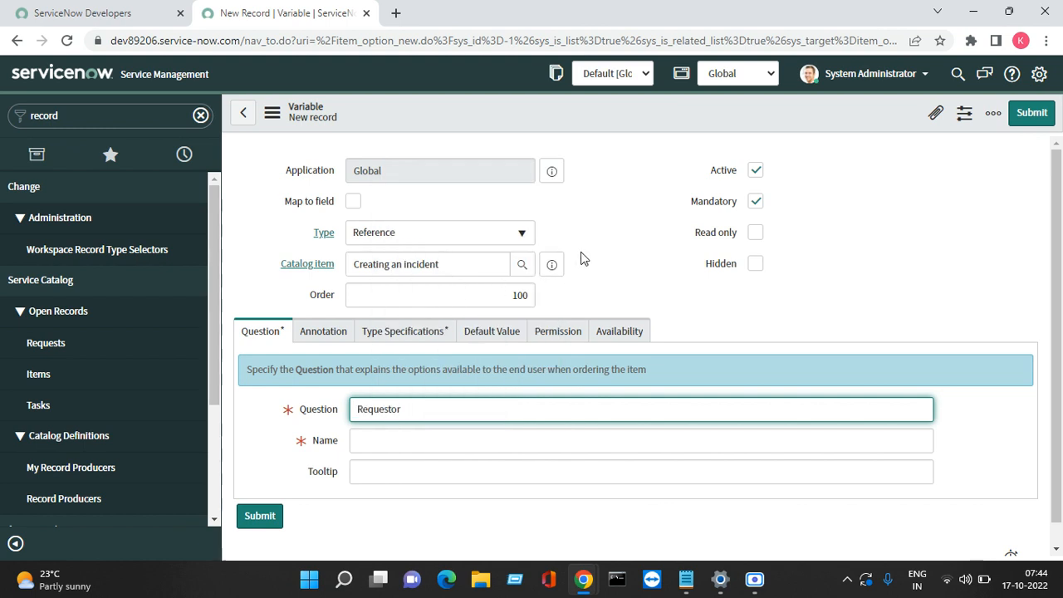
pyautogui.click(630, 205)
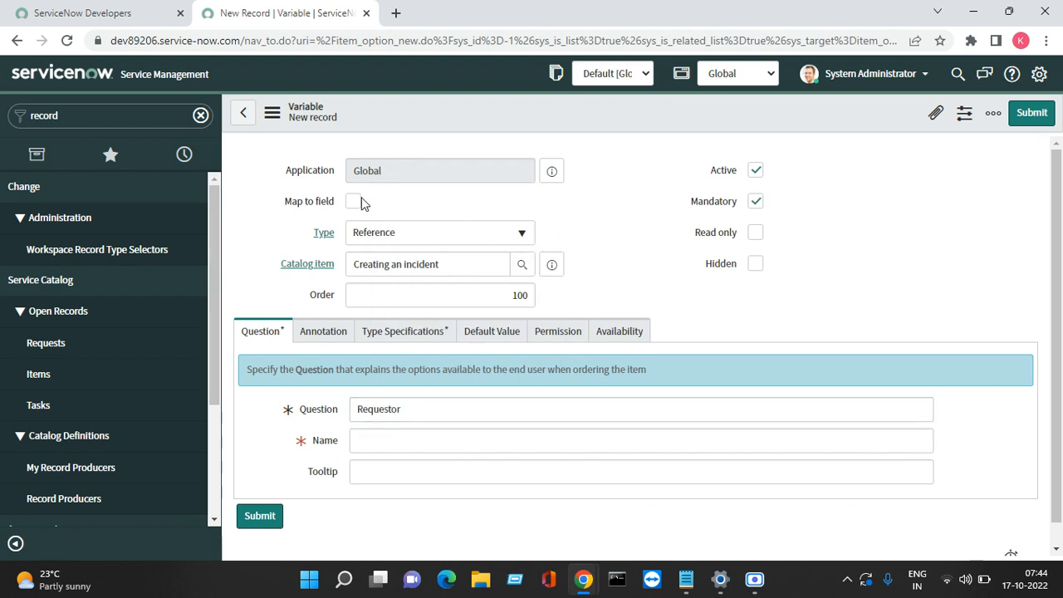
# Step: Turn on Map to field and map the variable to the Application field
pyautogui.click(361, 203)
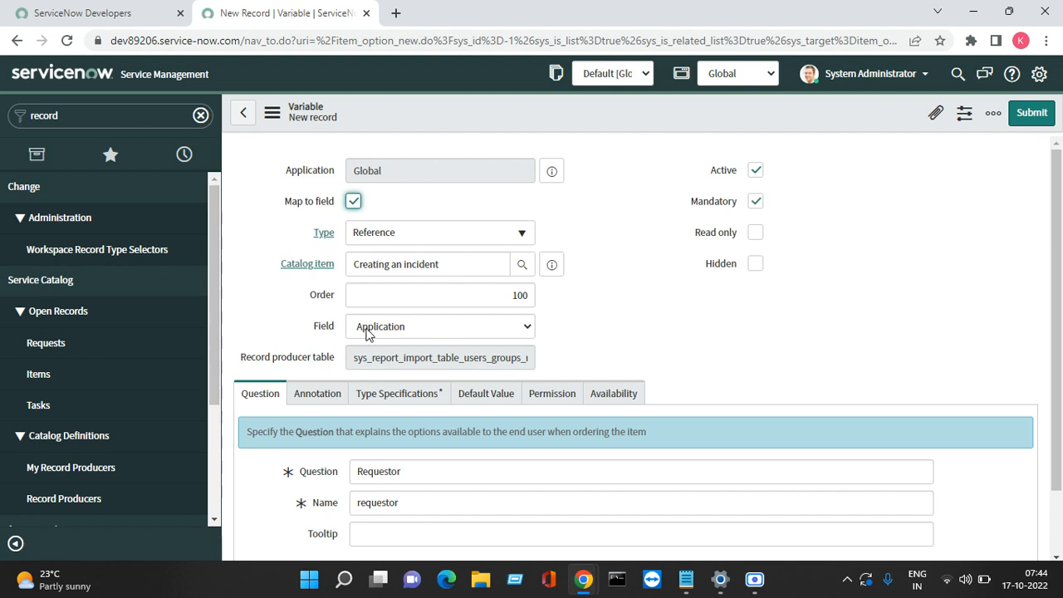
pyautogui.click(393, 329)
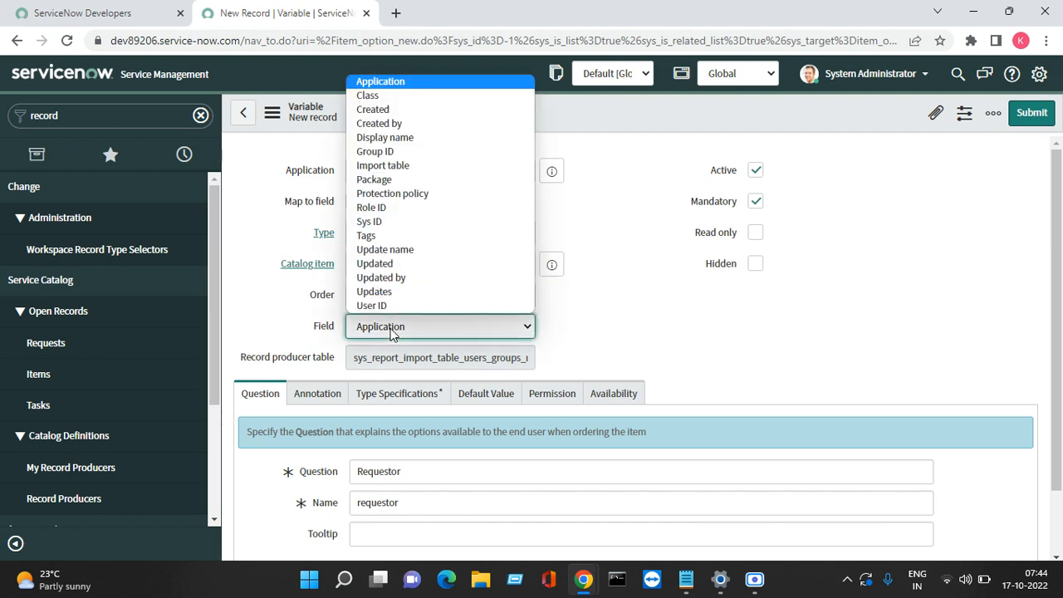
pyautogui.press('Down')
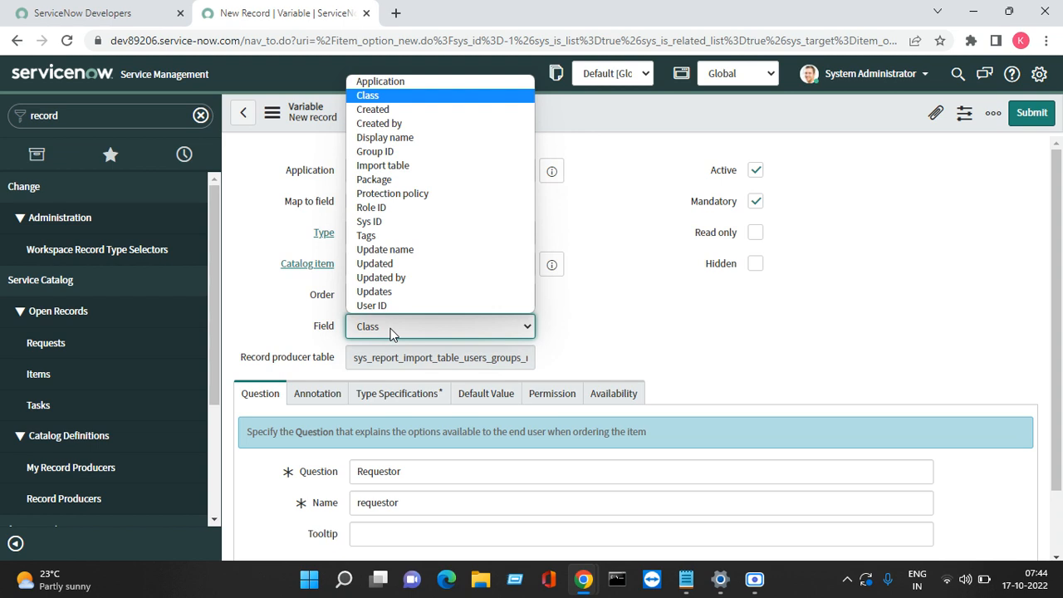
pyautogui.press('Up')
pyautogui.press('Down')
pyautogui.press('Down')
pyautogui.press('Down')
pyautogui.press('Down')
pyautogui.press('Down')
pyautogui.press('Down')
pyautogui.press('Down')
pyautogui.press('Down')
pyautogui.press('Down')
pyautogui.press('Down')
pyautogui.press('Down')
pyautogui.press('Down')
pyautogui.press('Down')
pyautogui.press('Down')
pyautogui.press('Down')
pyautogui.press('Down')
pyautogui.click(584, 204)
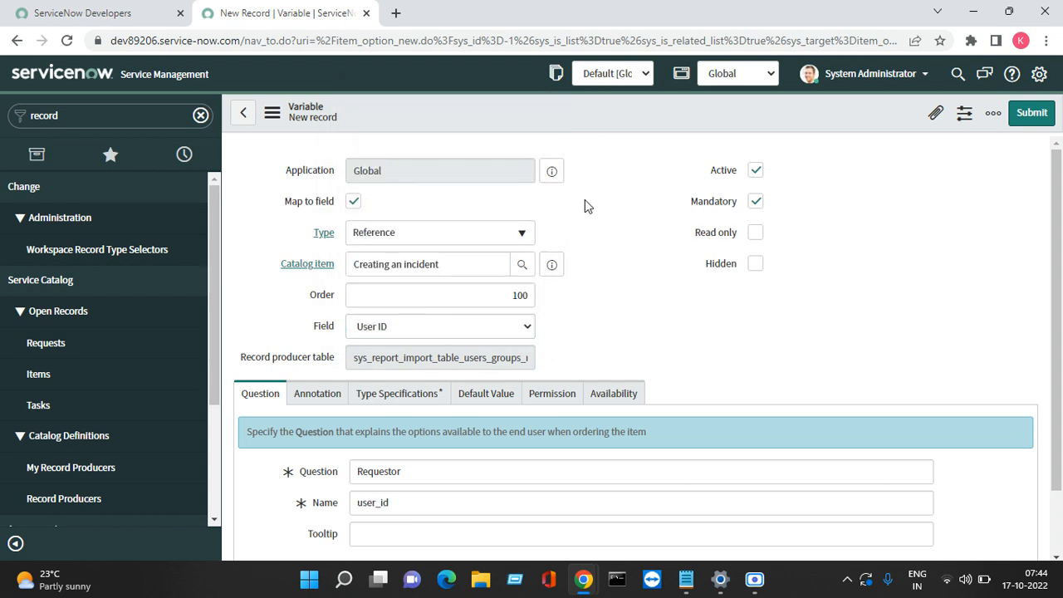
pyautogui.click(450, 328)
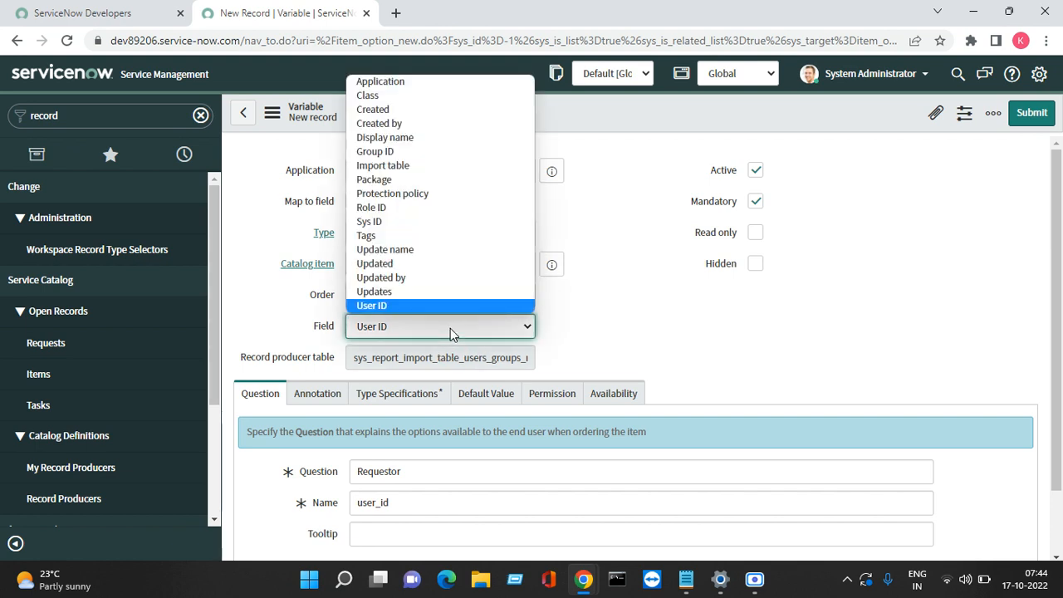
pyautogui.press('Up')
pyautogui.press('Up')
pyautogui.press('Up')
pyautogui.press('Up')
pyautogui.press('Up')
pyautogui.press('Up')
pyautogui.press('Up')
pyautogui.press('Up')
pyautogui.press('Up')
pyautogui.press('Up')
pyautogui.press('Up')
pyautogui.press('Up')
pyautogui.press('Up')
pyautogui.press('Up')
pyautogui.press('Up')
pyautogui.press('Up')
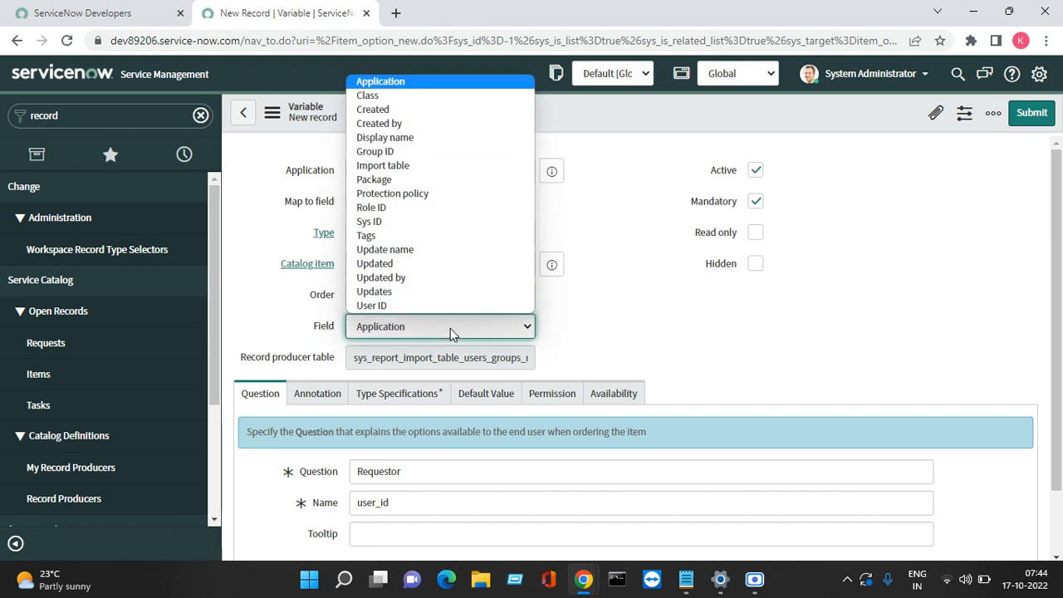
pyautogui.click(645, 333)
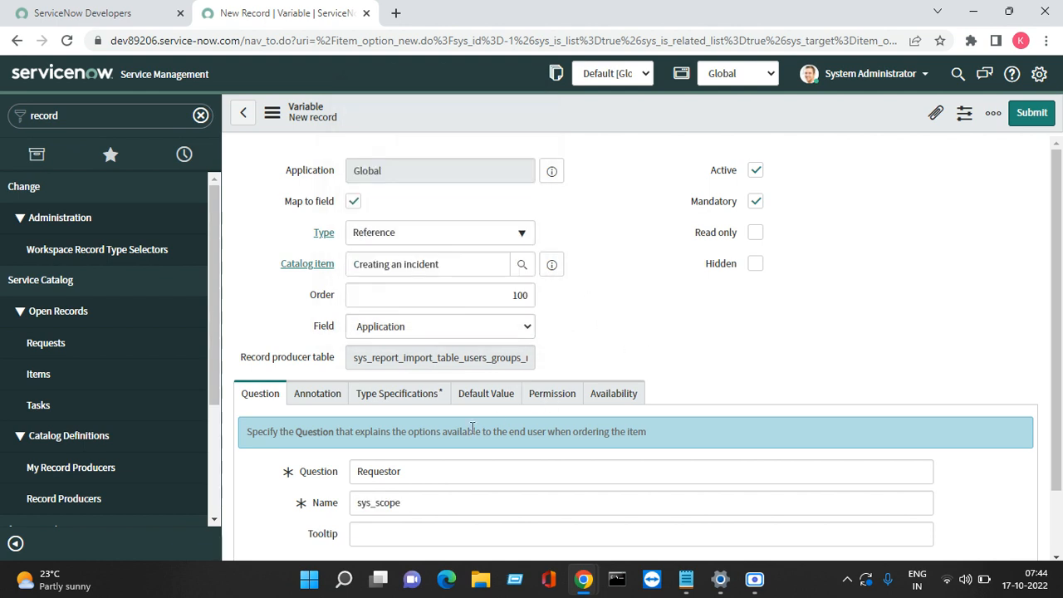
# Step: Clear the auto-filled name sys_scope, keep Type Reference, and leave the unsaved form
pyautogui.doubleClick(438, 497)
pyautogui.press('BackSpace')
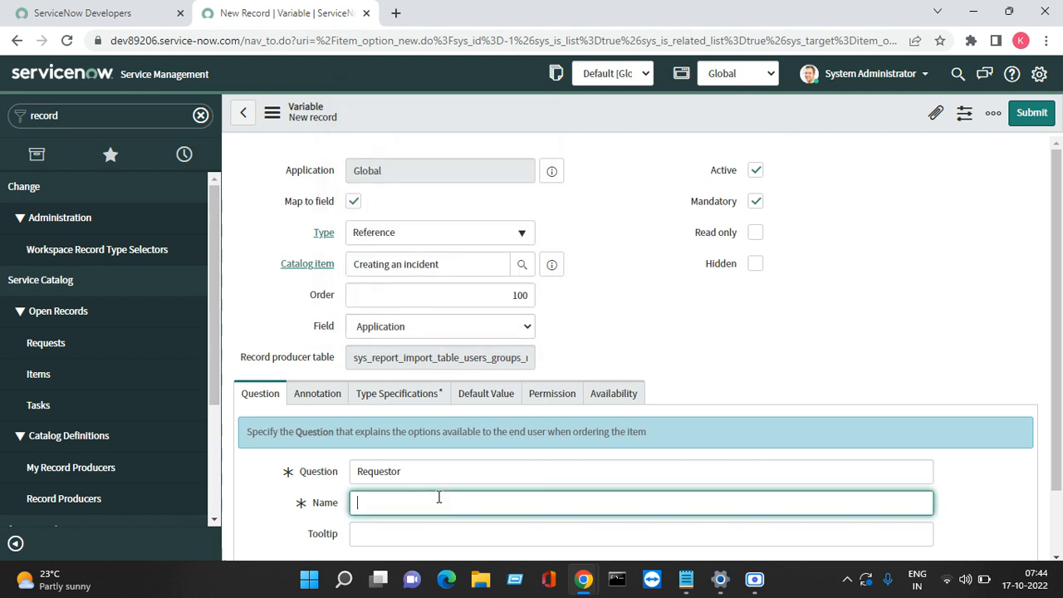
pyautogui.click(450, 235)
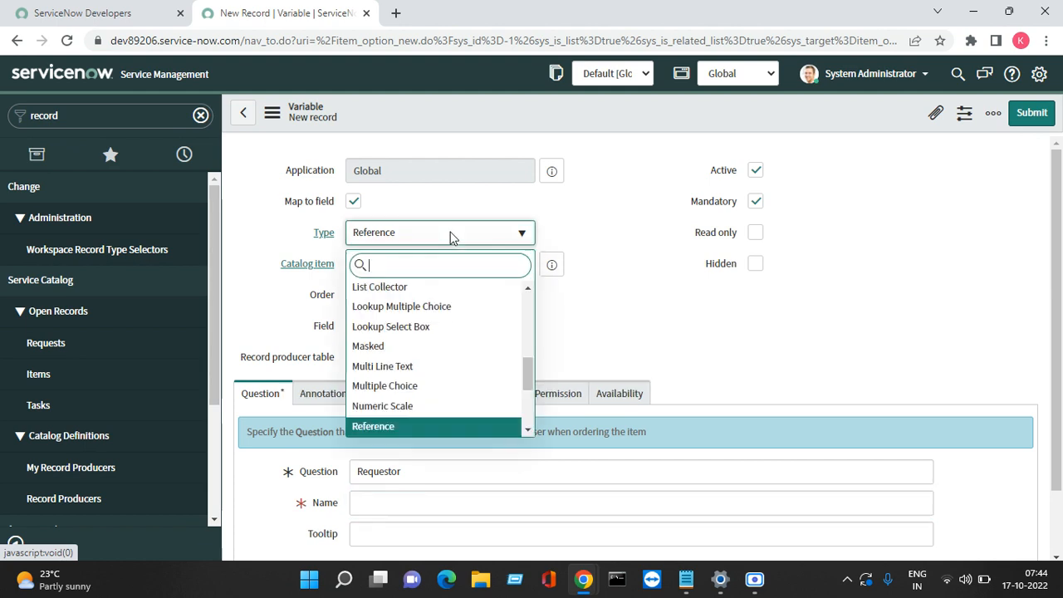
pyautogui.click(388, 435)
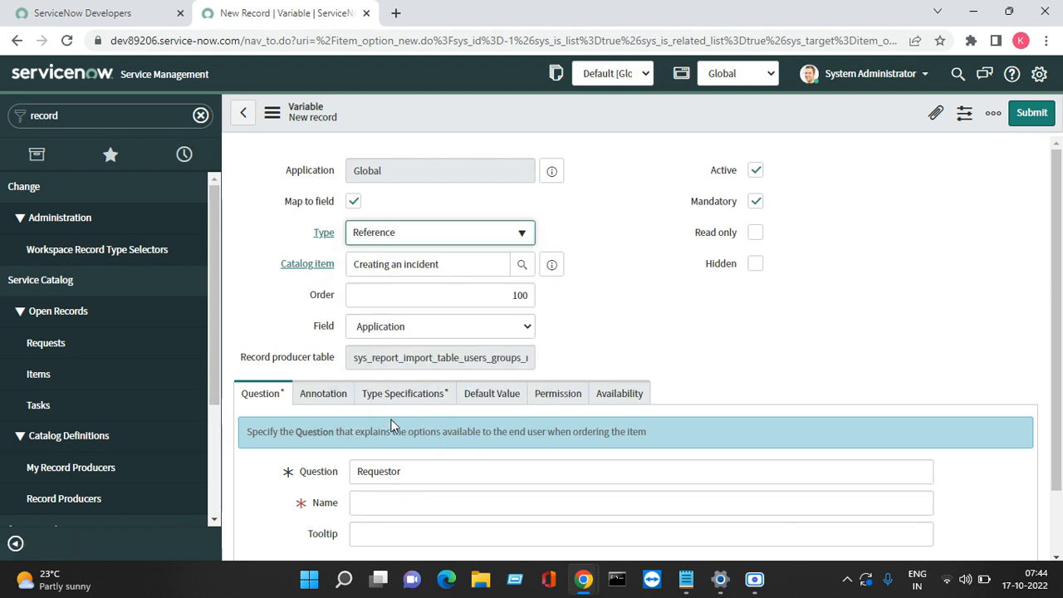
pyautogui.click(444, 324)
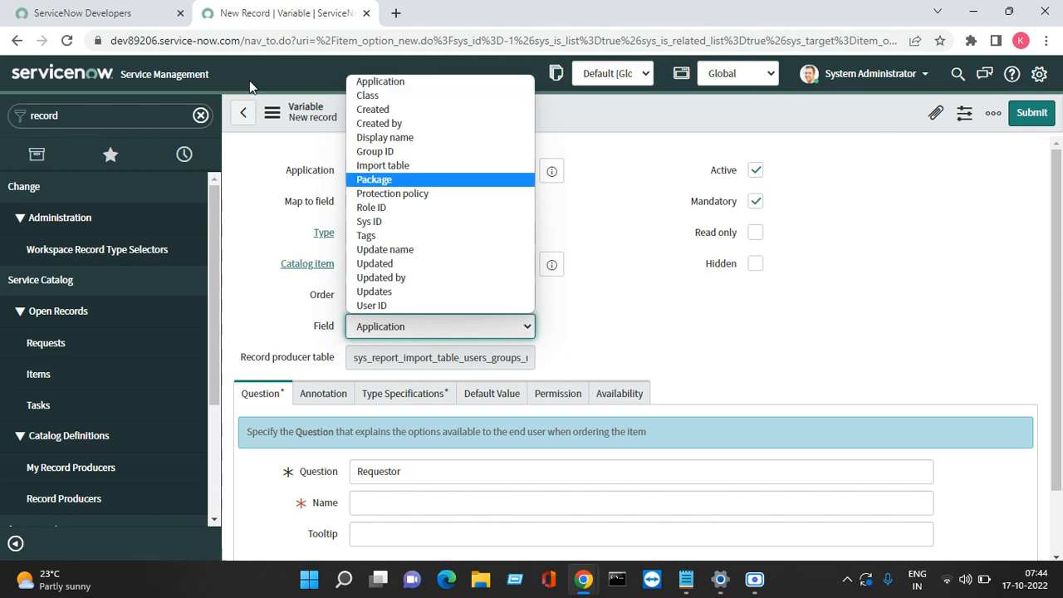
pyautogui.click(242, 112)
pyautogui.click(243, 112)
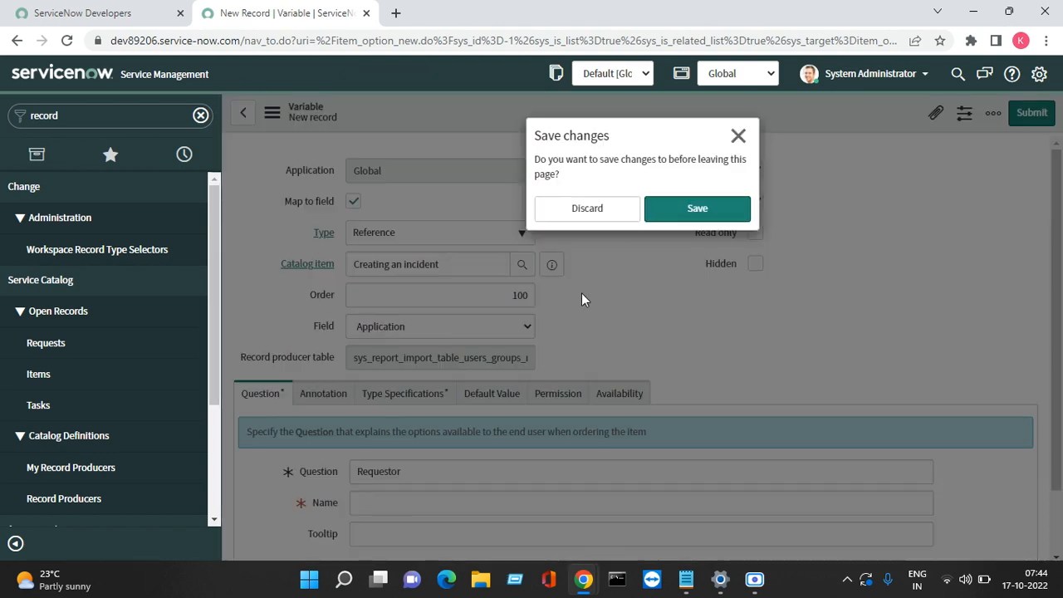
# Step: Discard the unsaved variable, returning to the Creating an incident record producer
pyautogui.click(609, 210)
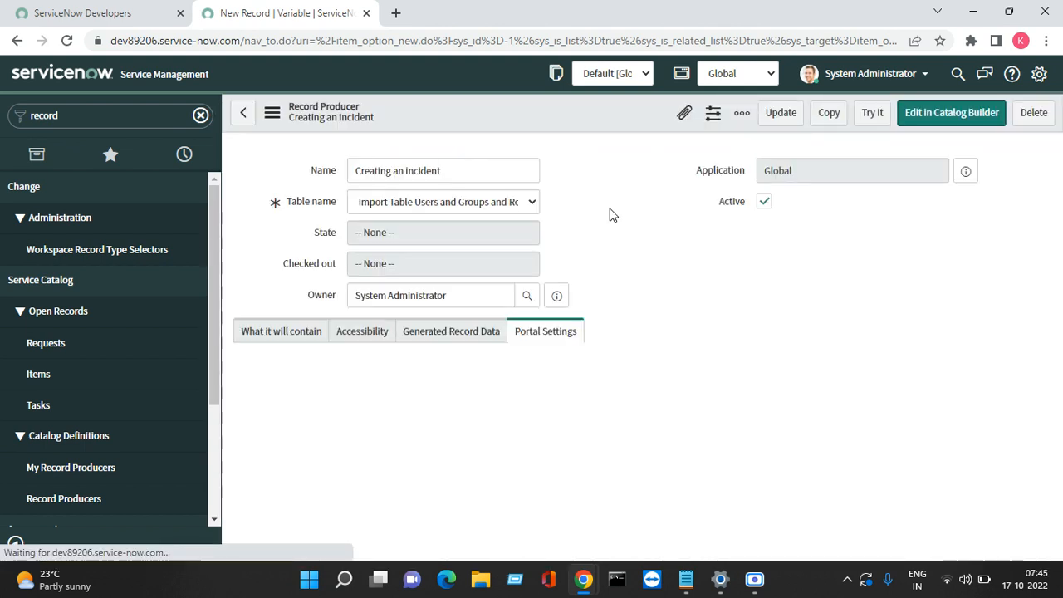
pyautogui.click(525, 209)
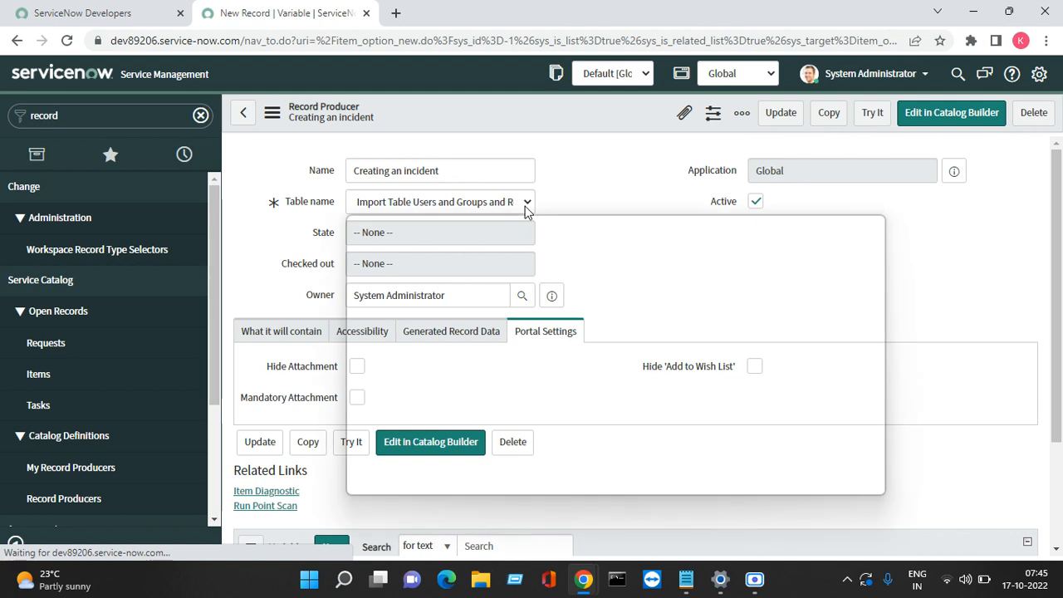
# Step: Pick Incident [incident] as the Table name and save the record producer
pyautogui.click(636, 177)
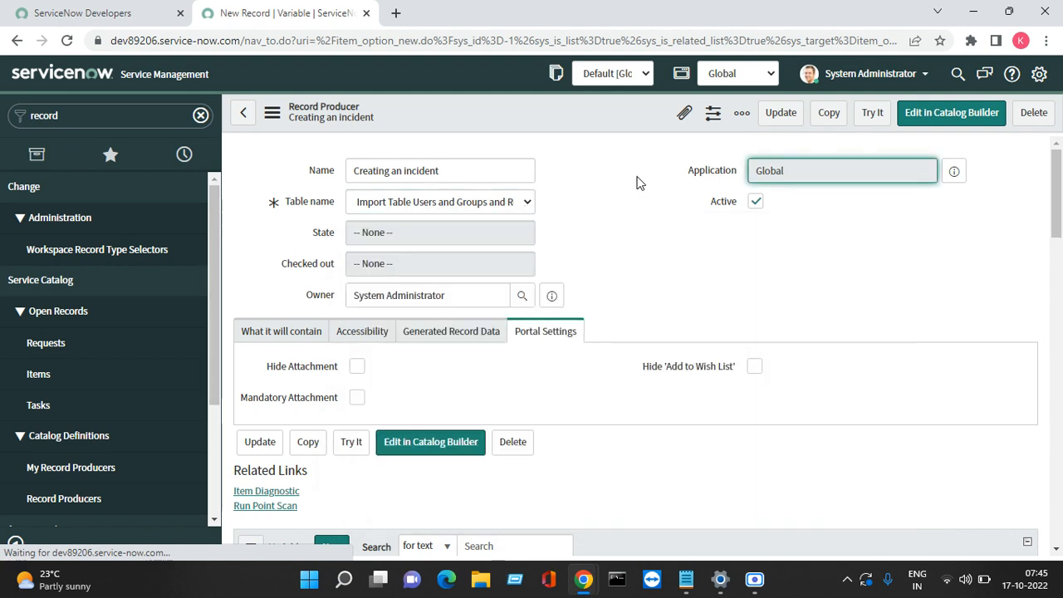
pyautogui.click(499, 205)
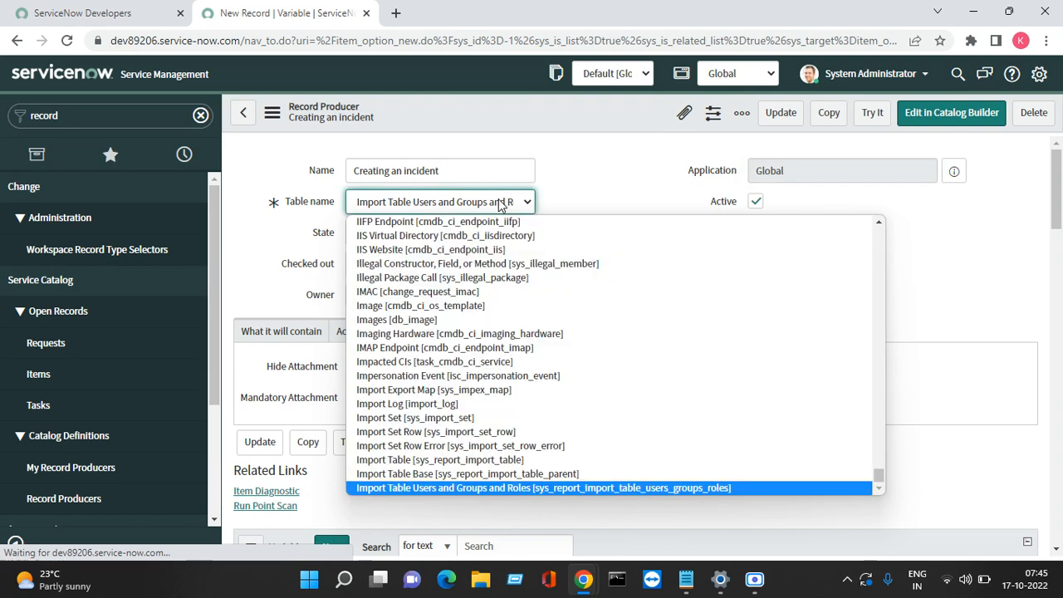
pyautogui.press('Down')
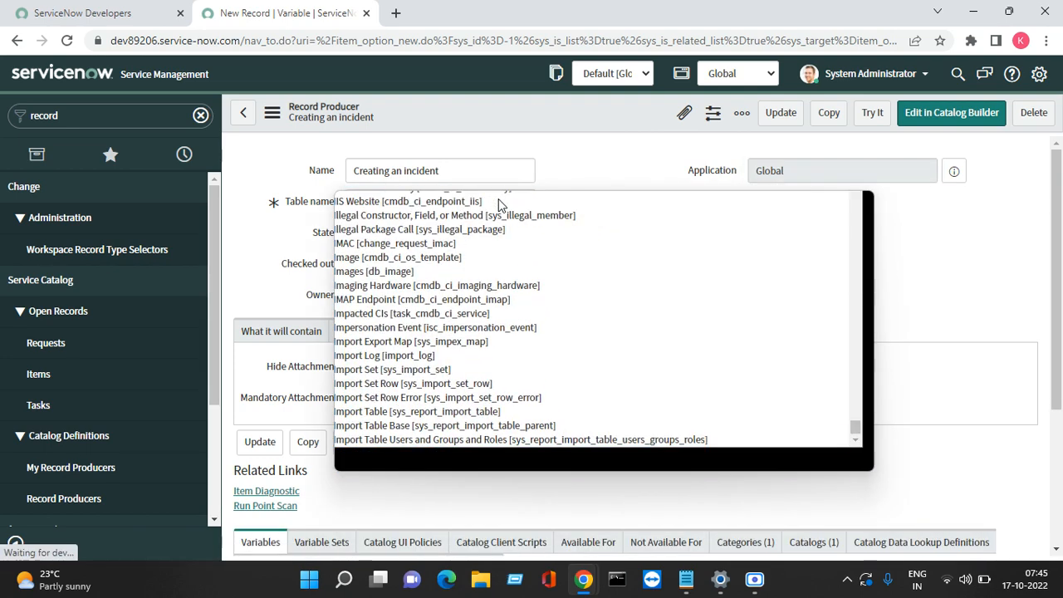
pyautogui.press('Down')
pyautogui.press('Down')
pyautogui.press('Down')
pyautogui.press('Down')
pyautogui.press('Down')
pyautogui.press('Down')
pyautogui.press('Down')
pyautogui.press('Down')
pyautogui.press('Down')
pyautogui.press('Down')
pyautogui.press('Down')
pyautogui.press('Down')
pyautogui.press('Down')
pyautogui.press('Down')
pyautogui.press('Down')
pyautogui.press('Down')
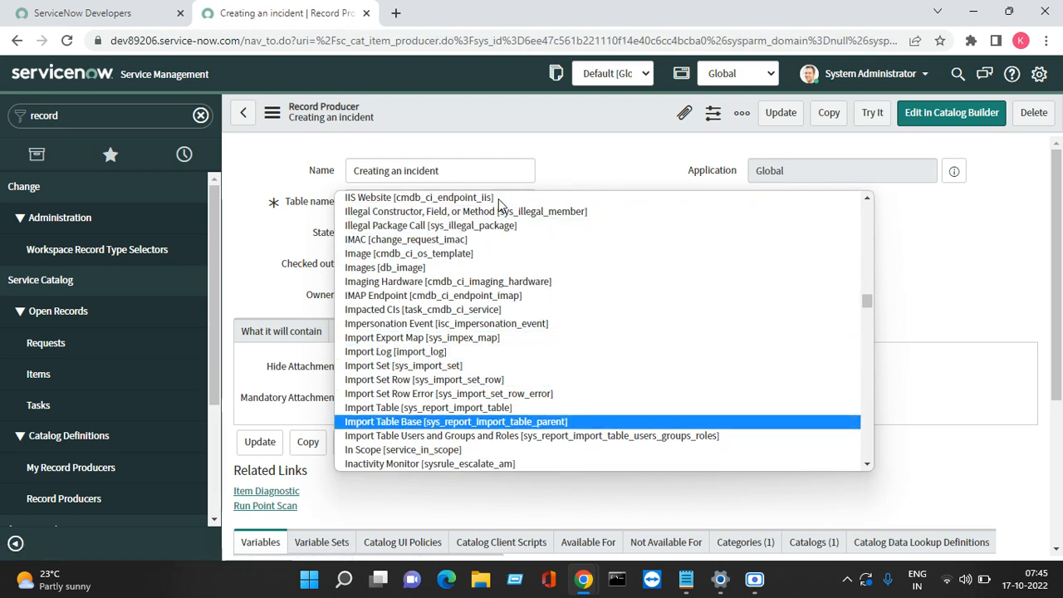
pyautogui.press('Down')
pyautogui.press('Down')
pyautogui.press('Down')
pyautogui.press('Down')
pyautogui.press('Down')
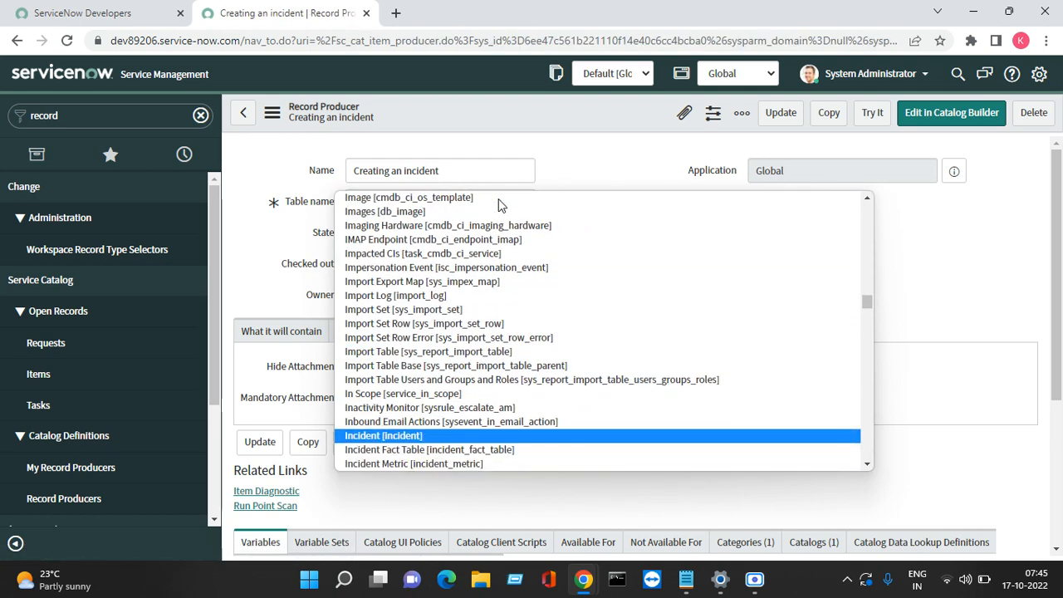
pyautogui.press('Return')
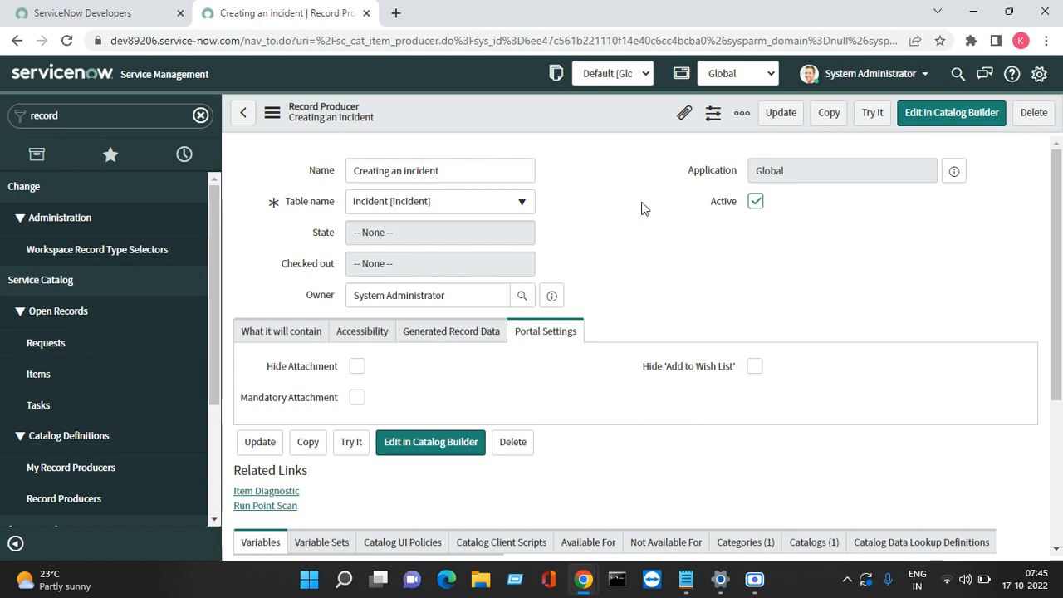
pyautogui.rightClick(418, 101)
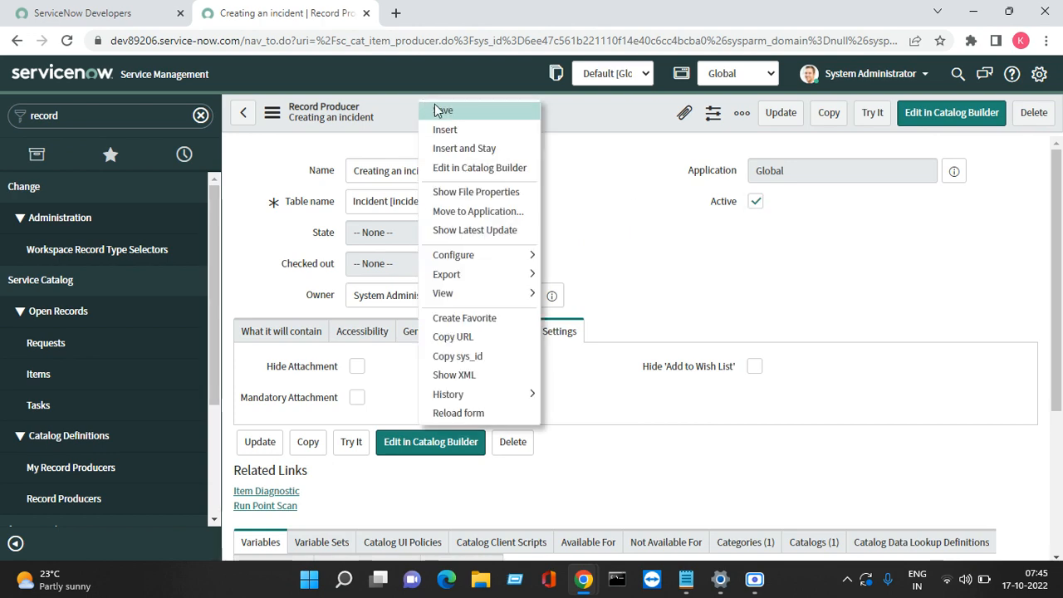
pyautogui.click(442, 111)
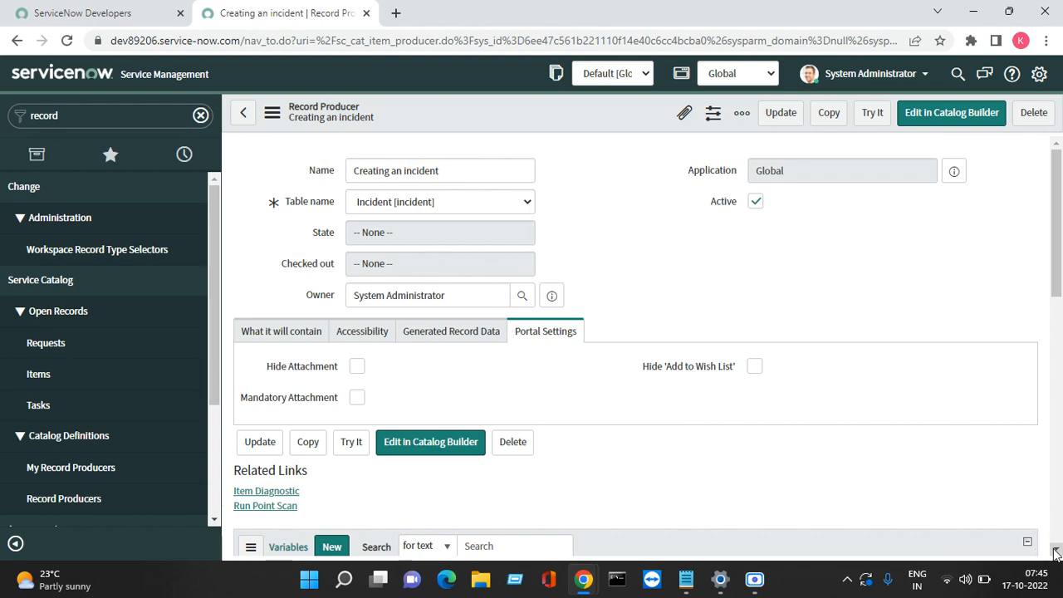
# Step: Add a new variable from the record producer's Variables related list
pyautogui.click(1055, 553)
pyautogui.click(1055, 552)
pyautogui.click(1055, 553)
pyautogui.click(1055, 553)
pyautogui.click(1055, 553)
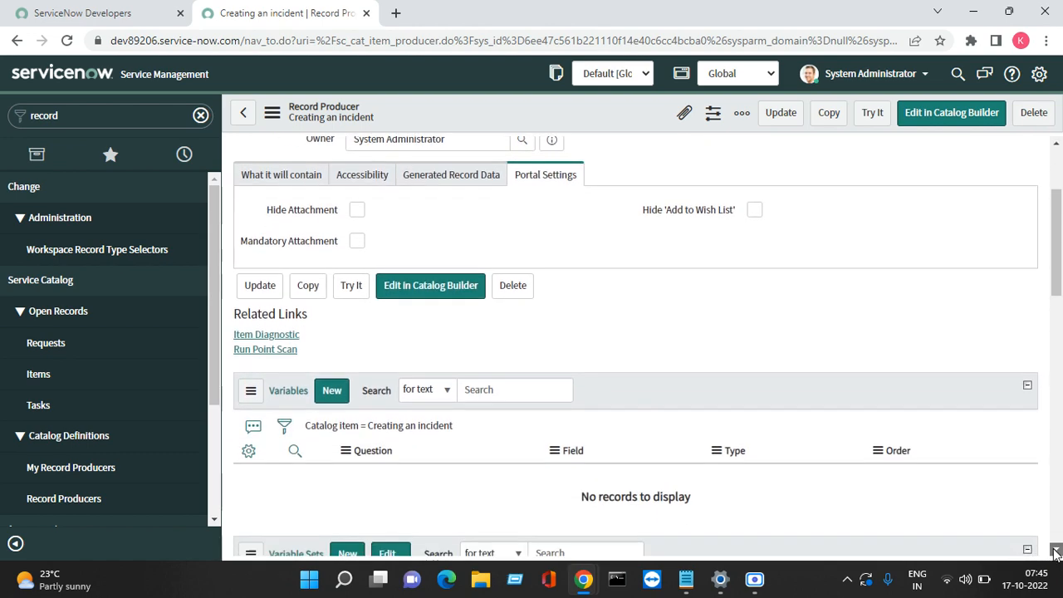
pyautogui.click(1055, 553)
pyautogui.click(1055, 553)
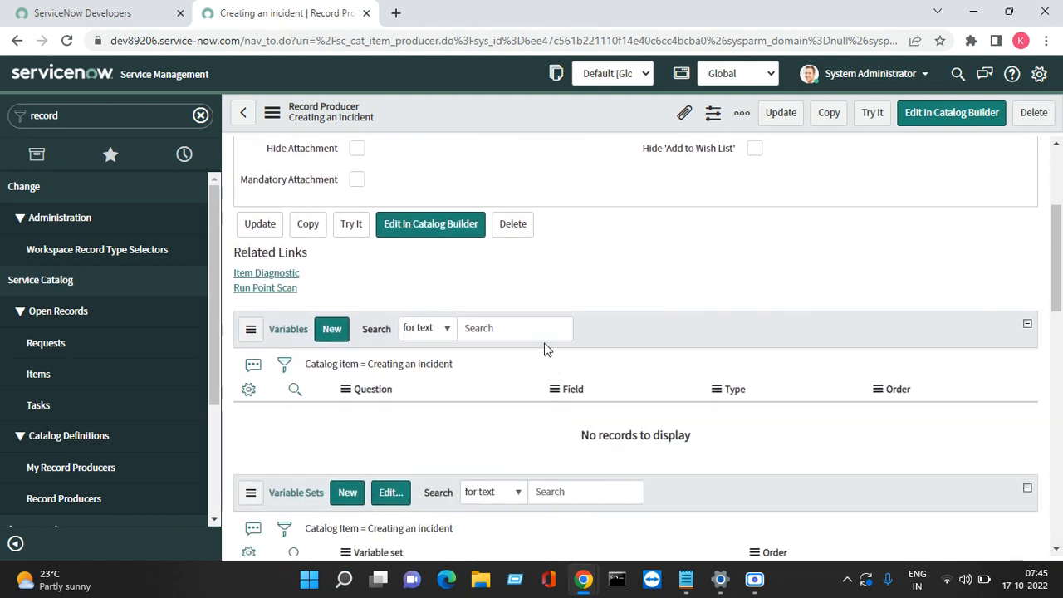
pyautogui.click(338, 335)
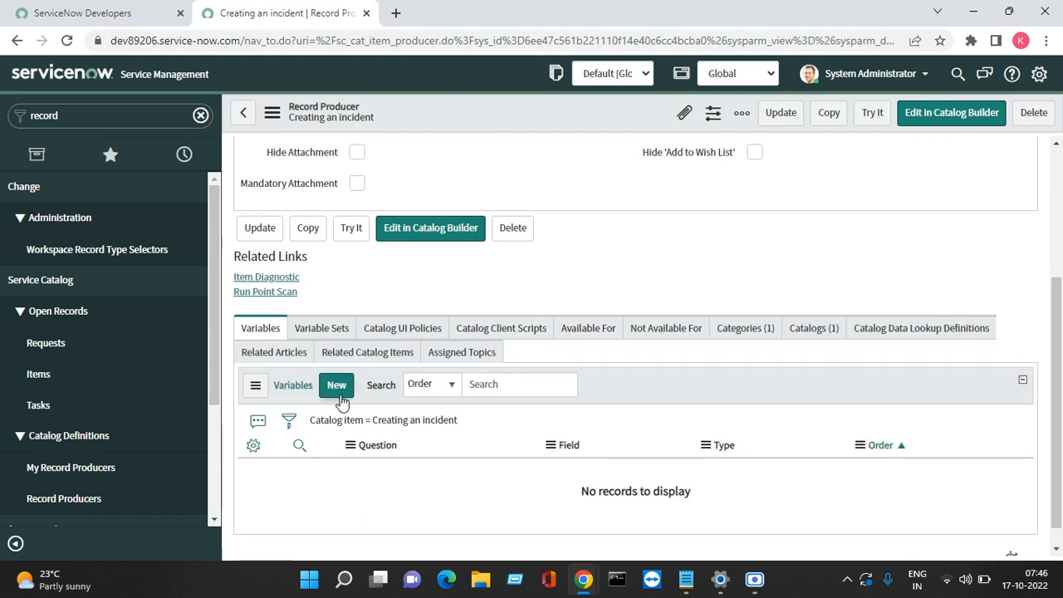
pyautogui.click(344, 396)
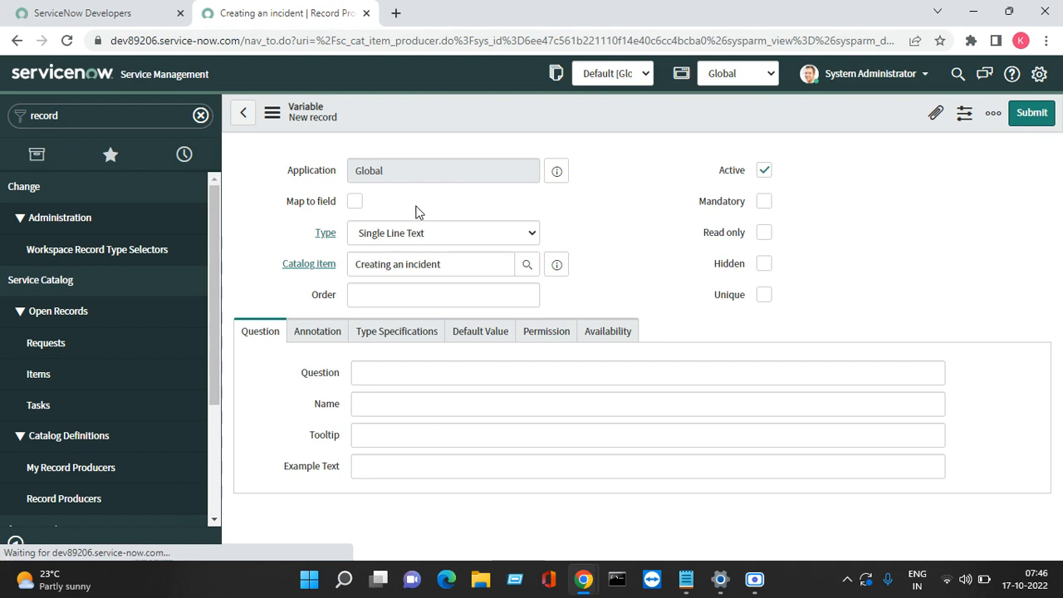
# Step: Type Requestor as the variable's Question
pyautogui.click(359, 204)
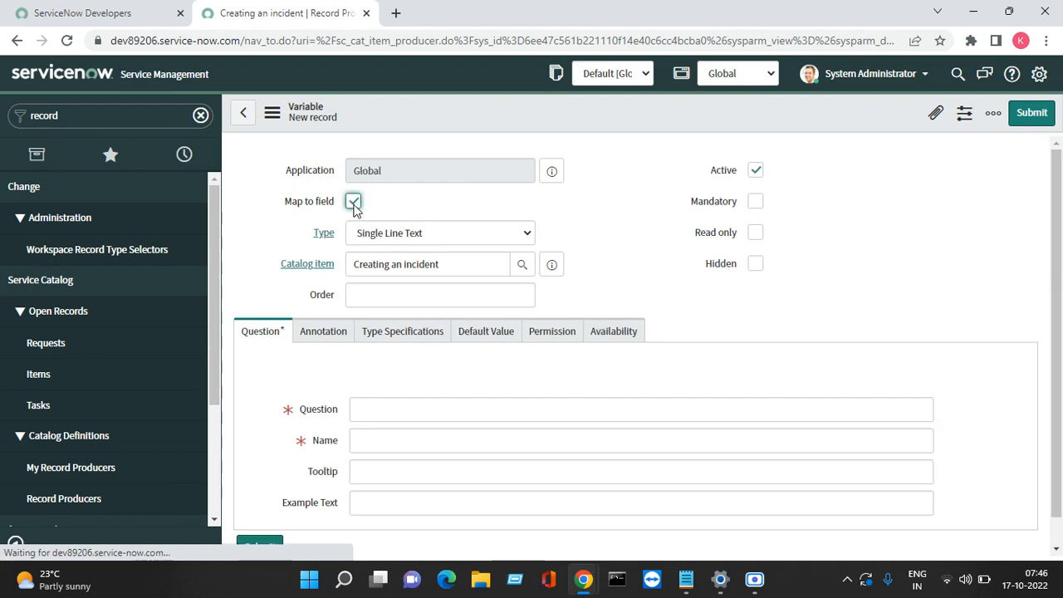
pyautogui.click(382, 411)
pyautogui.rightClick(382, 412)
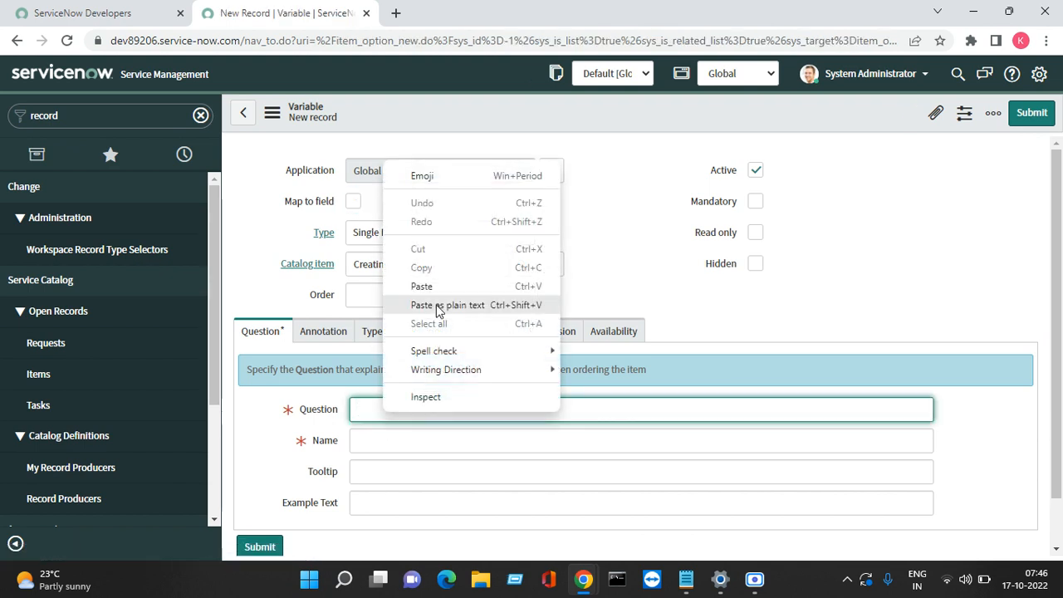
pyautogui.click(368, 410)
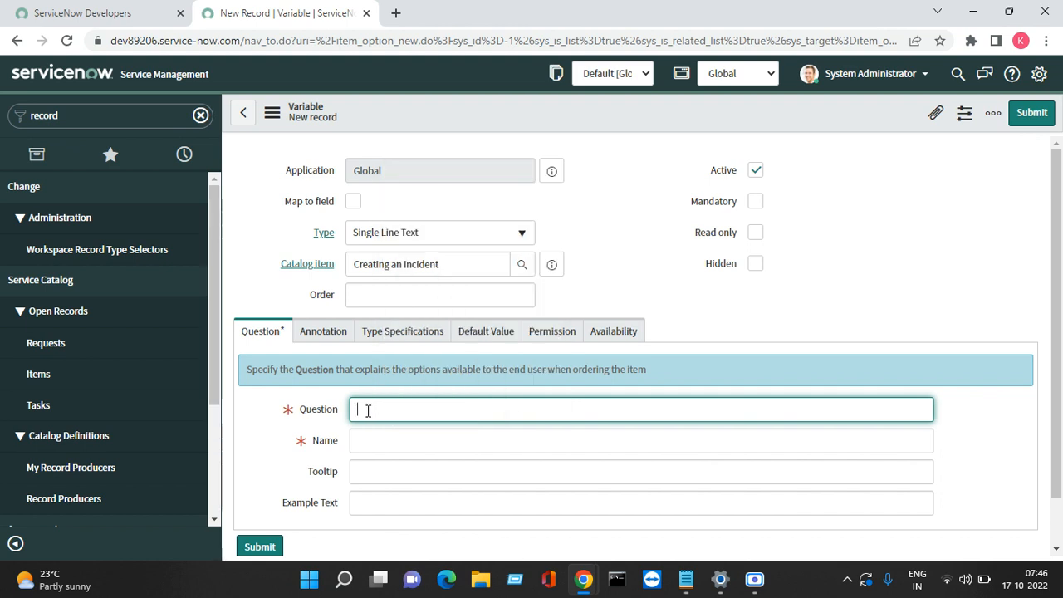
pyautogui.write('Requestor')
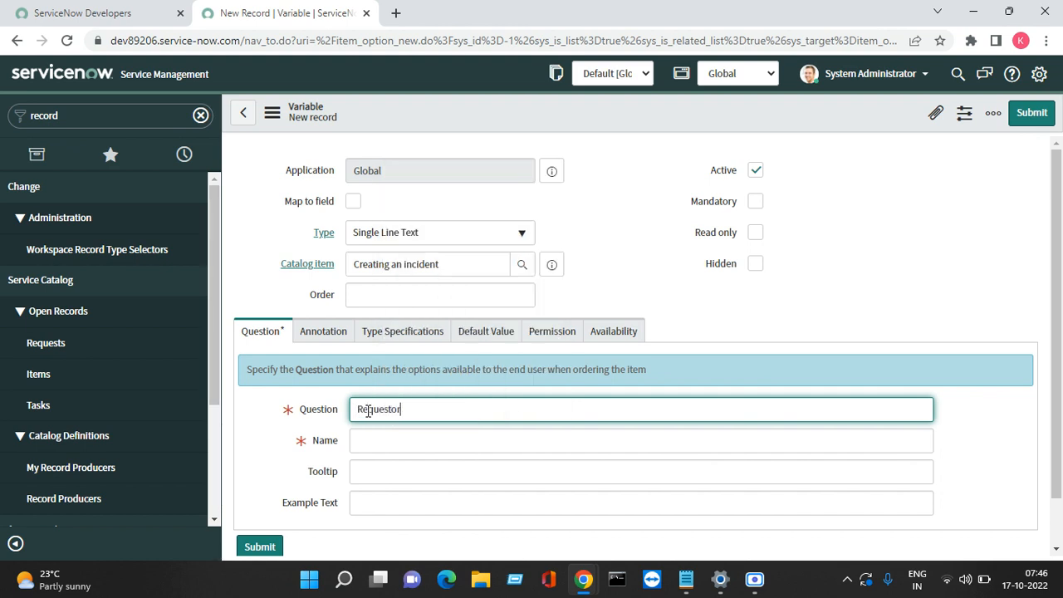
# Step: Enable Map to field and map the variable to the incident Caller field
pyautogui.click(353, 201)
pyautogui.click(352, 201)
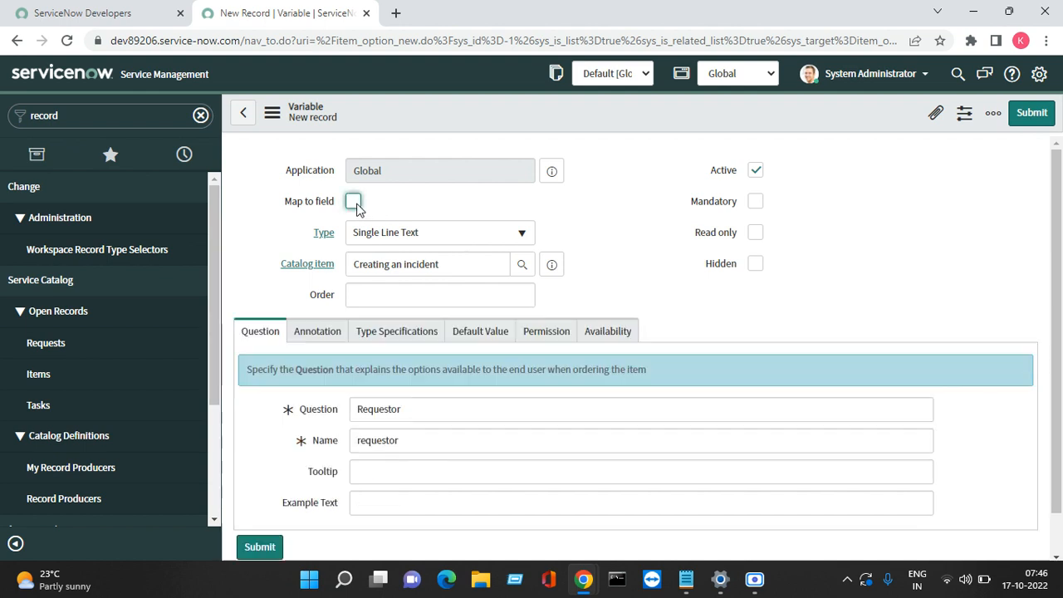
pyautogui.click(353, 202)
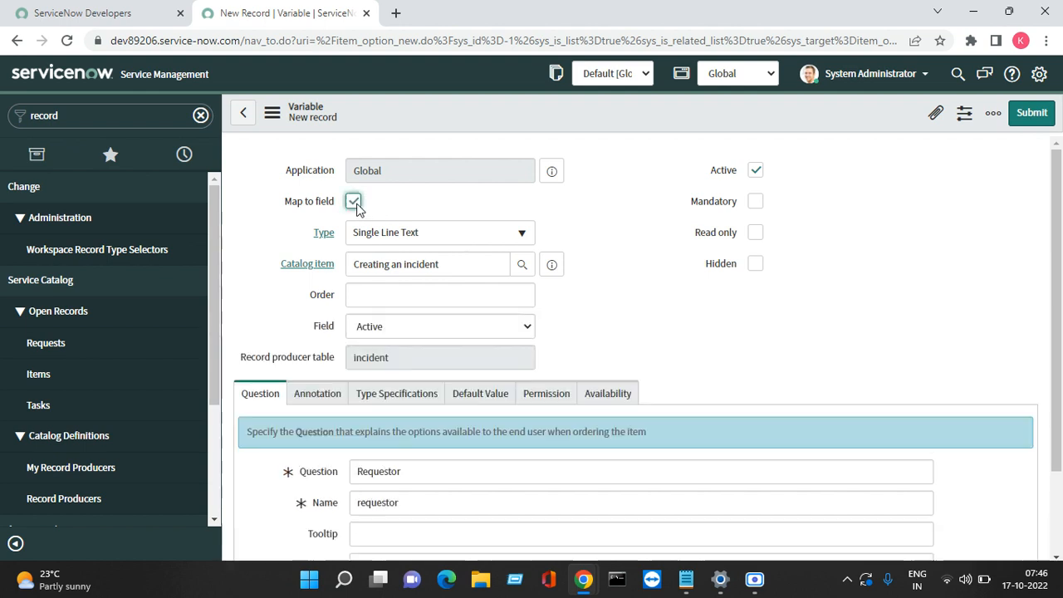
pyautogui.click(402, 328)
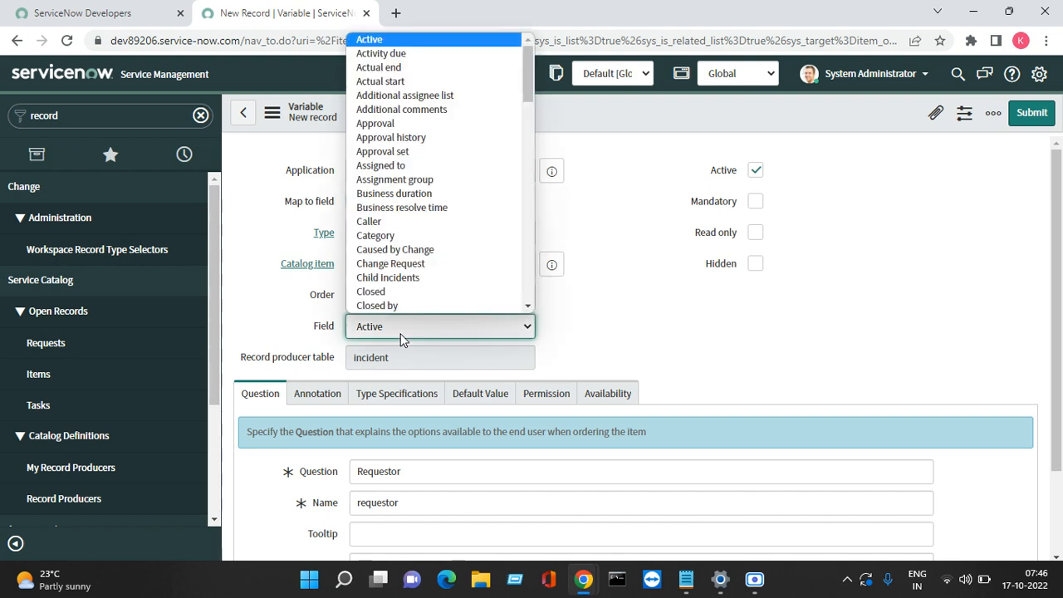
pyautogui.press('Down')
pyautogui.press('Down')
pyautogui.press('Down')
pyautogui.press('Down')
pyautogui.press('Down')
pyautogui.press('Down')
pyautogui.press('Down')
pyautogui.press('Down')
pyautogui.press('Down')
pyautogui.press('Down')
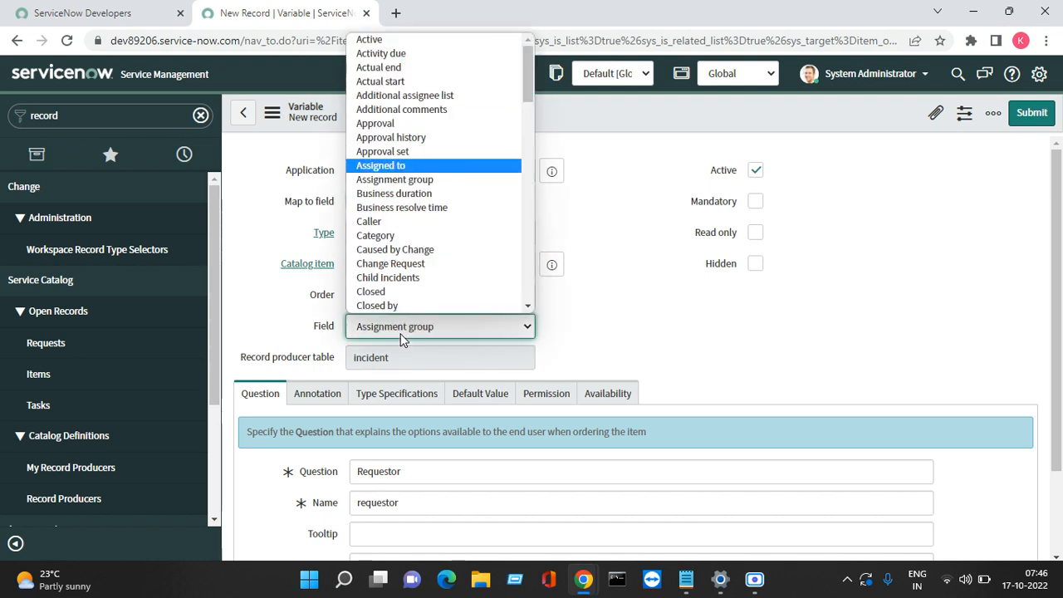
pyautogui.press('Down')
pyautogui.press('Down')
pyautogui.press('Down')
pyautogui.press('Down')
pyautogui.press('Return')
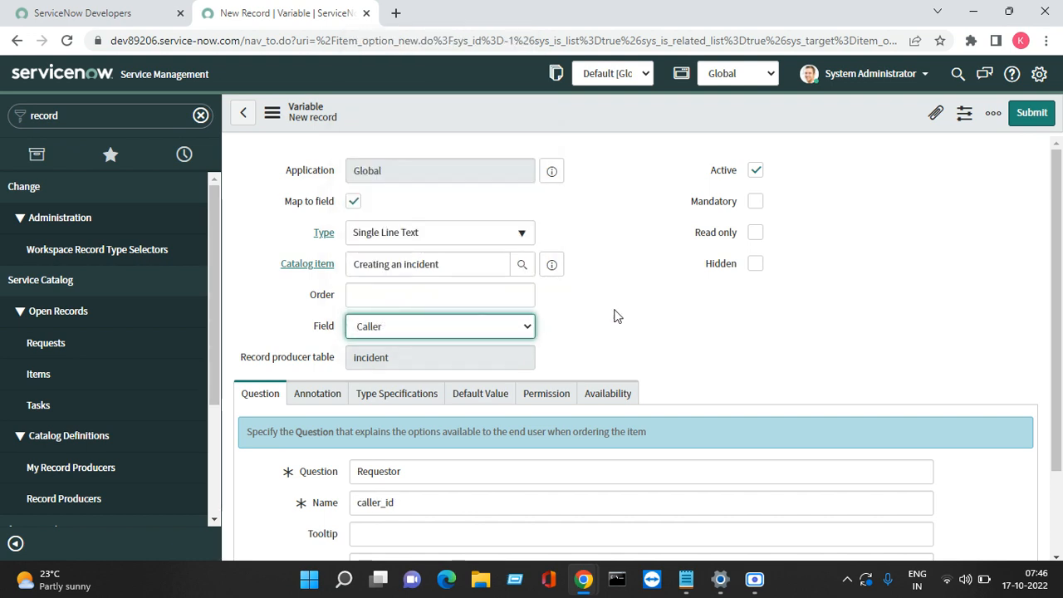
pyautogui.click(647, 313)
# Step: Set the variable Type to Reference
pyautogui.click(469, 235)
pyautogui.write('ref')
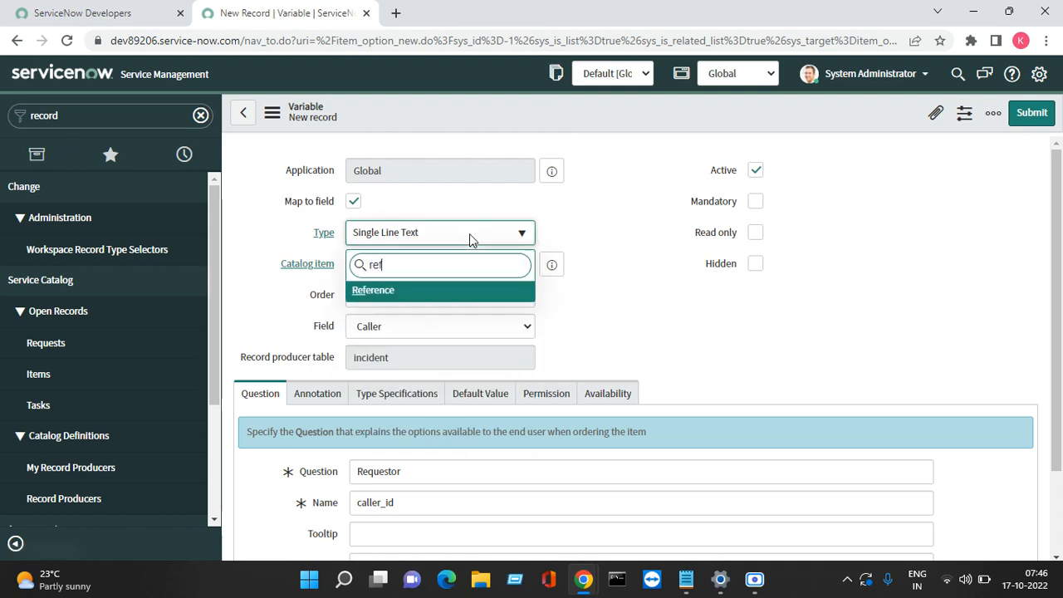
pyautogui.write('er\\')
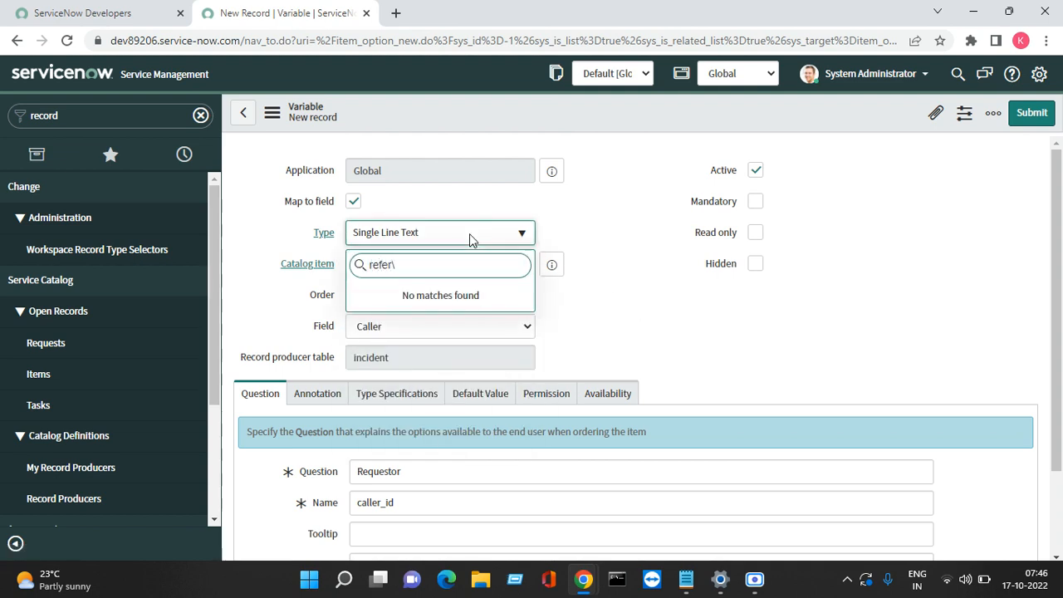
pyautogui.press('BackSpace')
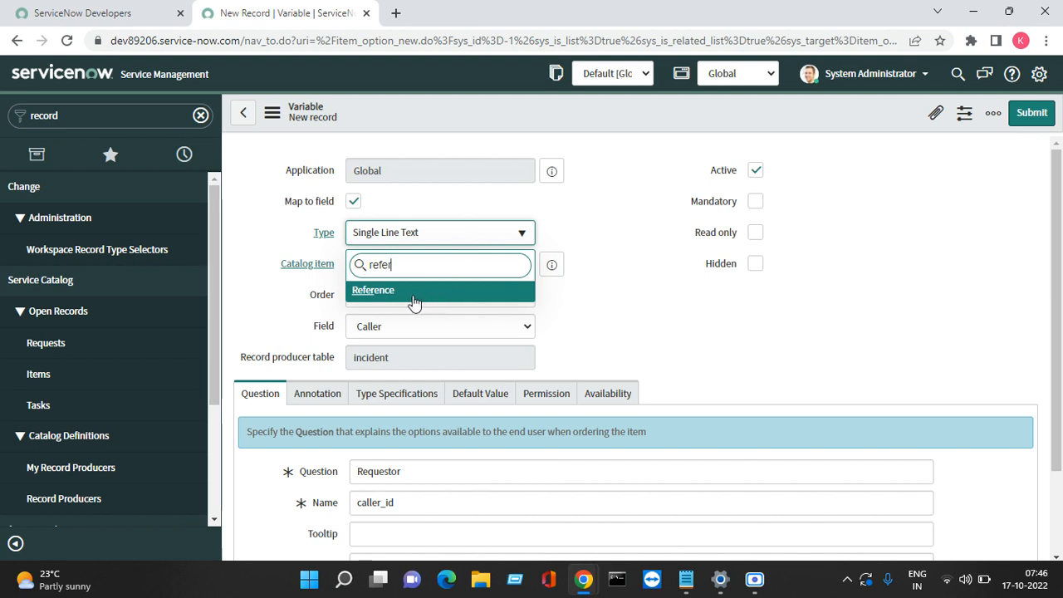
pyautogui.click(388, 294)
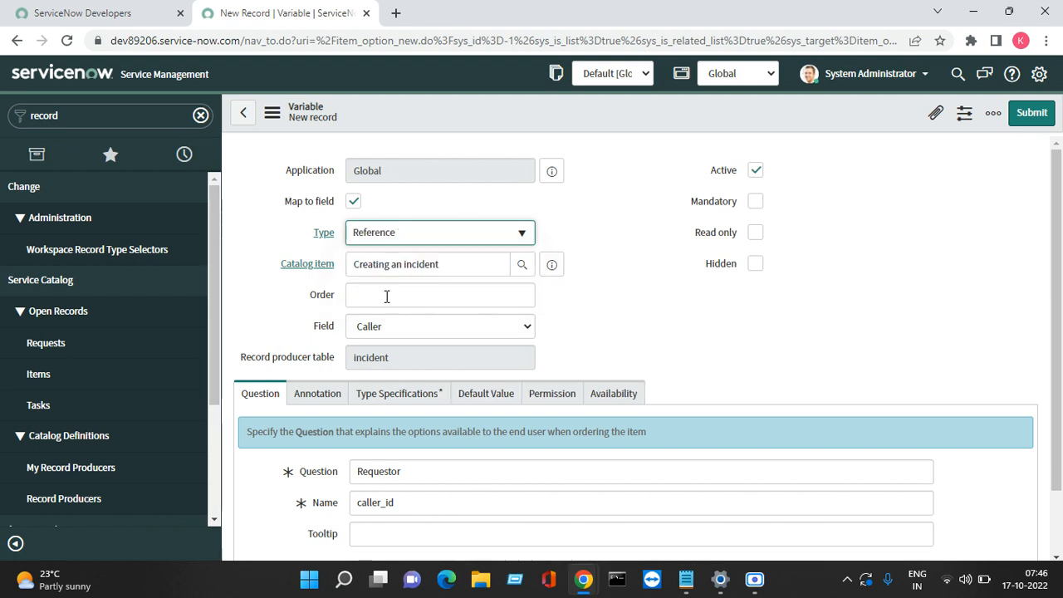
pyautogui.click(430, 396)
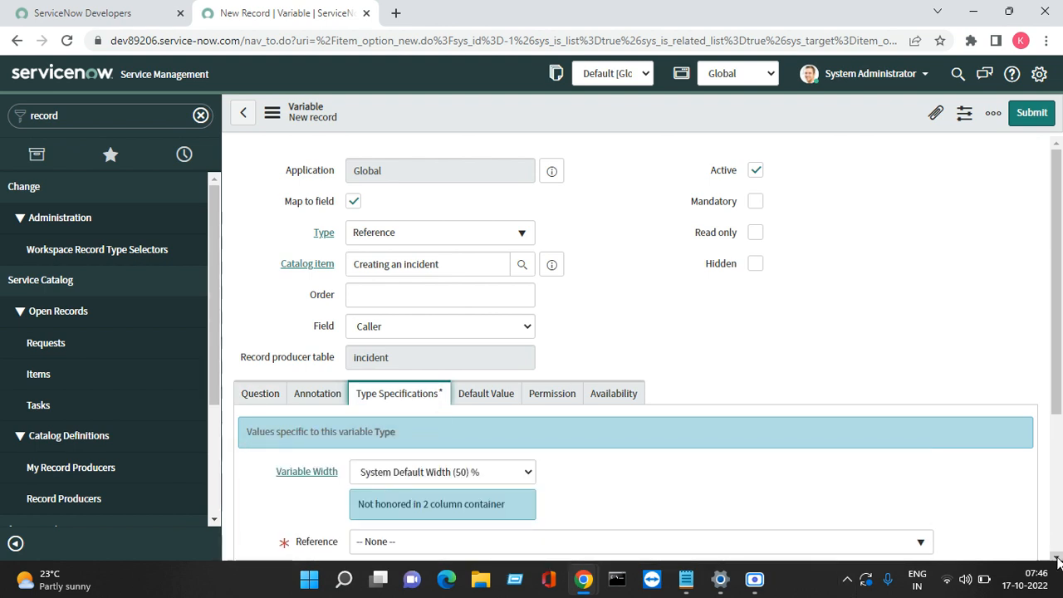
# Step: Set the variable's Reference table to User [sys_user]
pyautogui.scroll(-3, 467, 309)
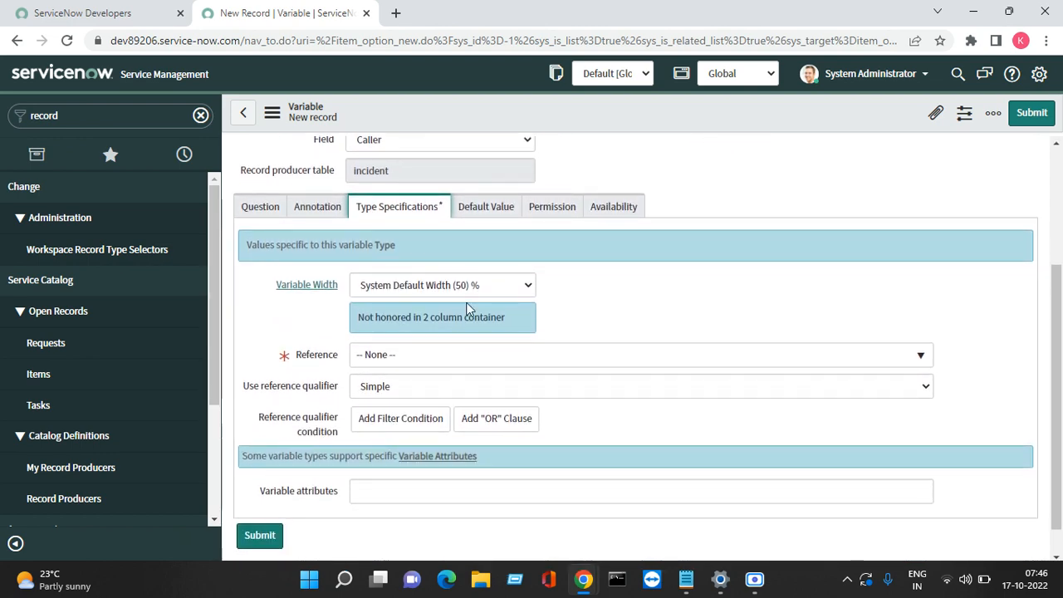
pyautogui.click(412, 358)
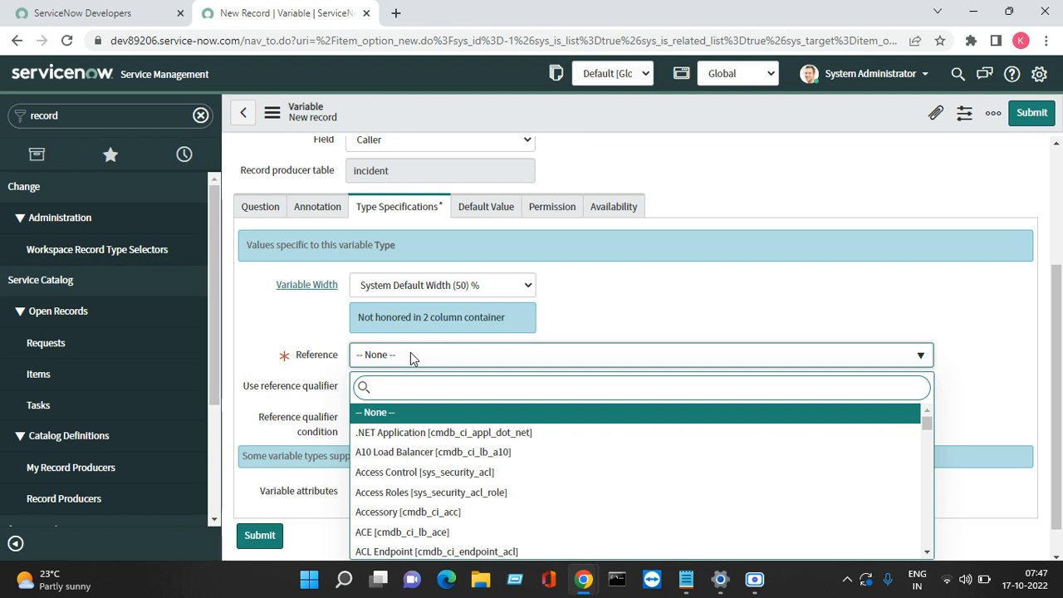
pyautogui.write('sys_')
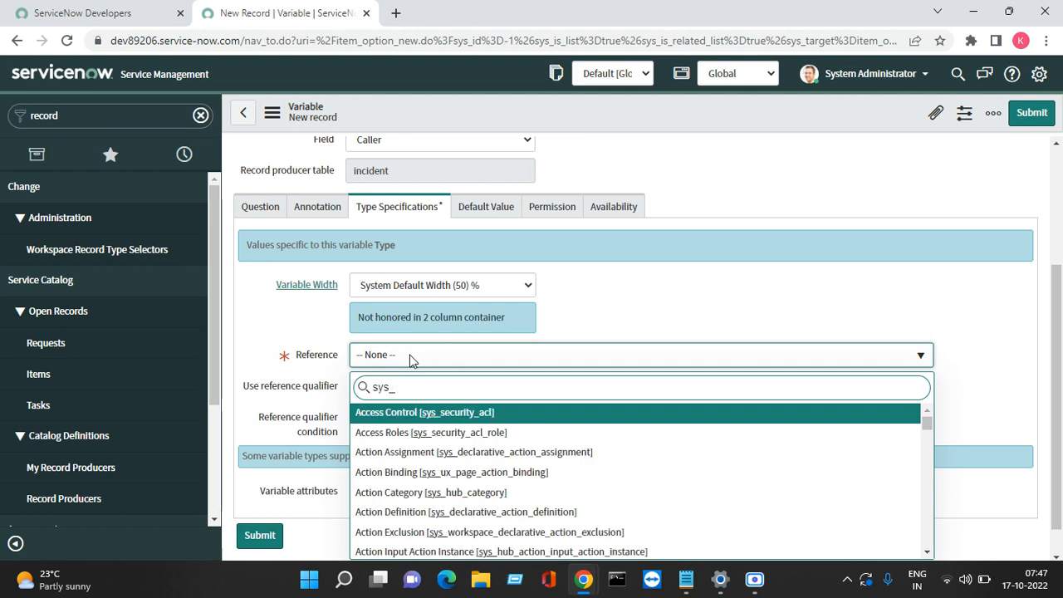
pyautogui.write('user')
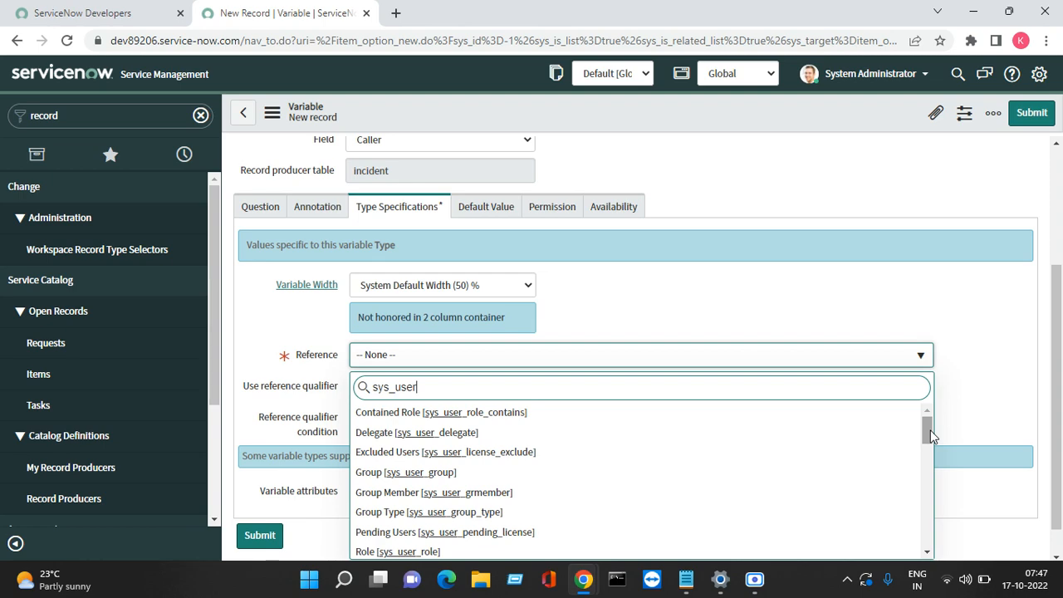
pyautogui.moveTo(930, 430); pyautogui.dragTo(940, 499)
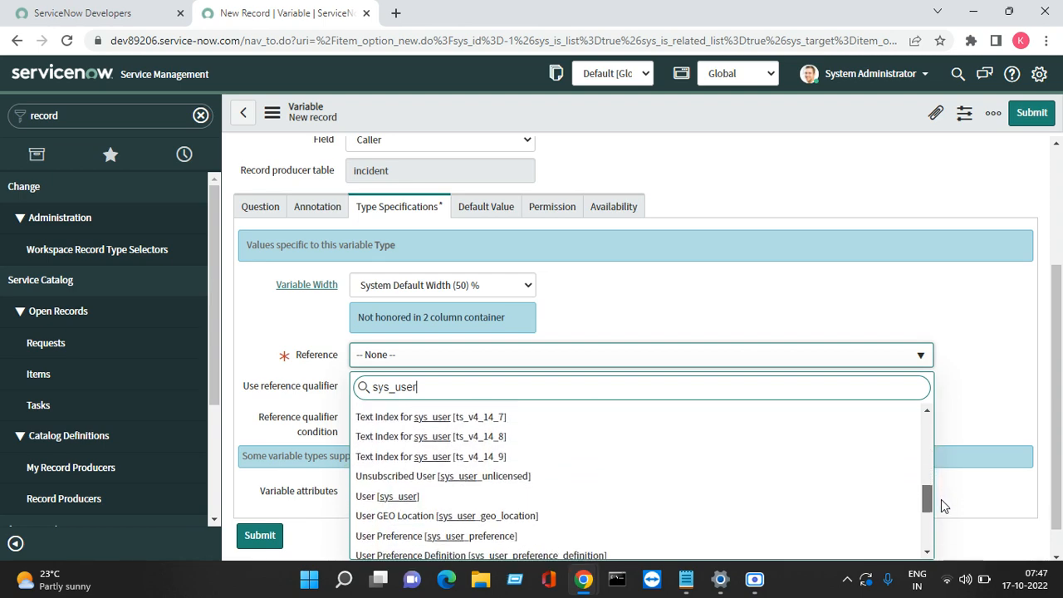
pyautogui.click(477, 496)
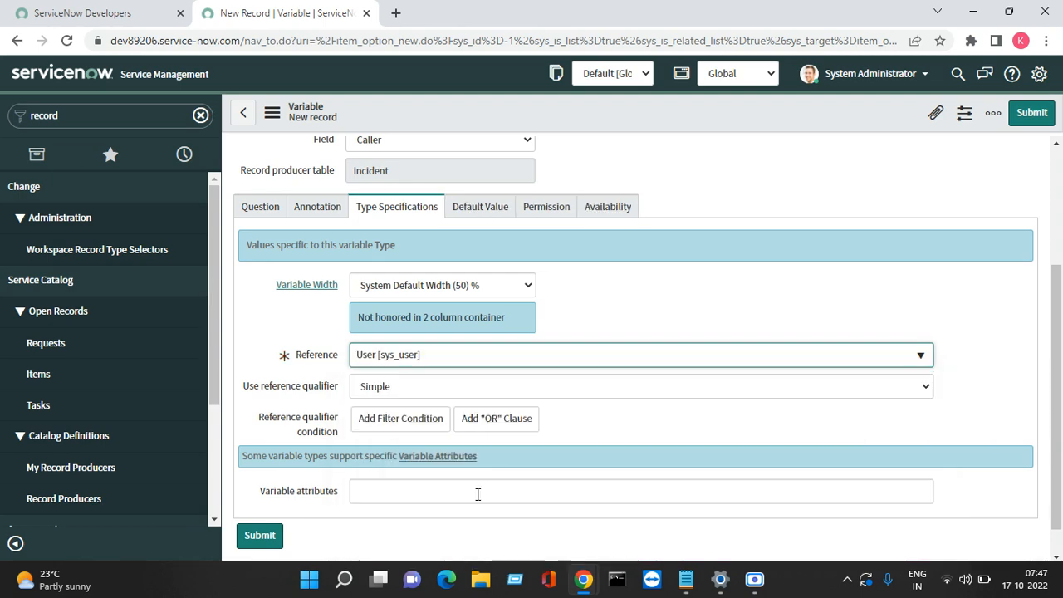
# Step: Add a reference filter condition Active is true and submit the variable
pyautogui.click(420, 427)
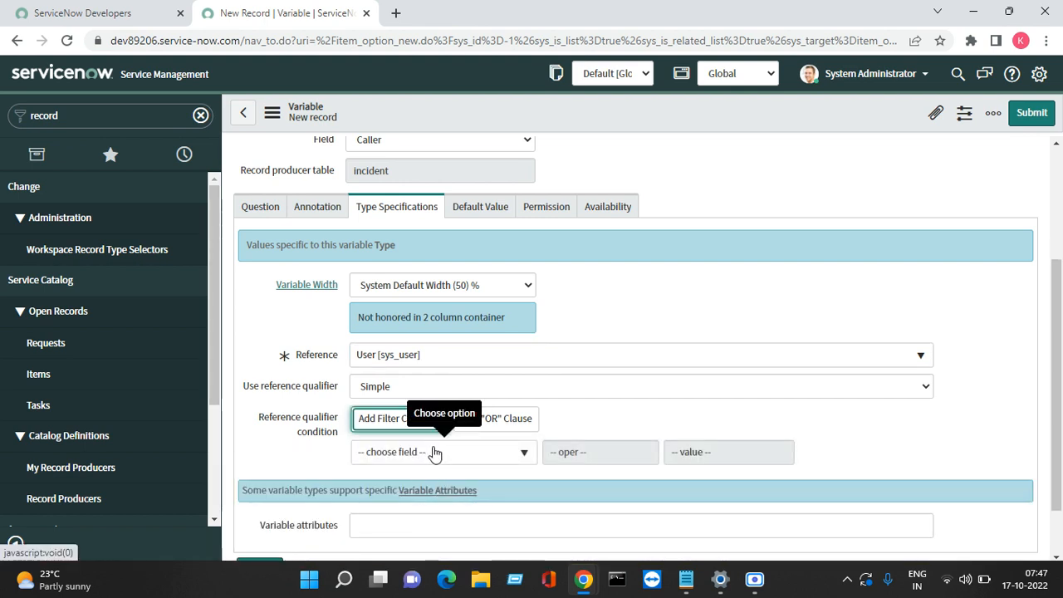
pyautogui.click(432, 453)
pyautogui.write('ac')
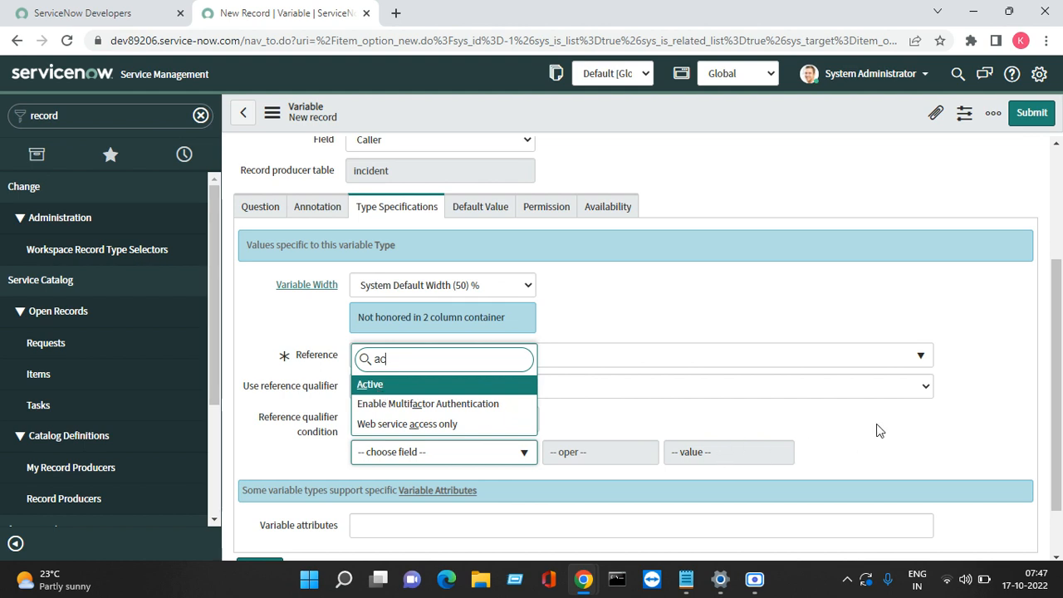
pyautogui.press('Return')
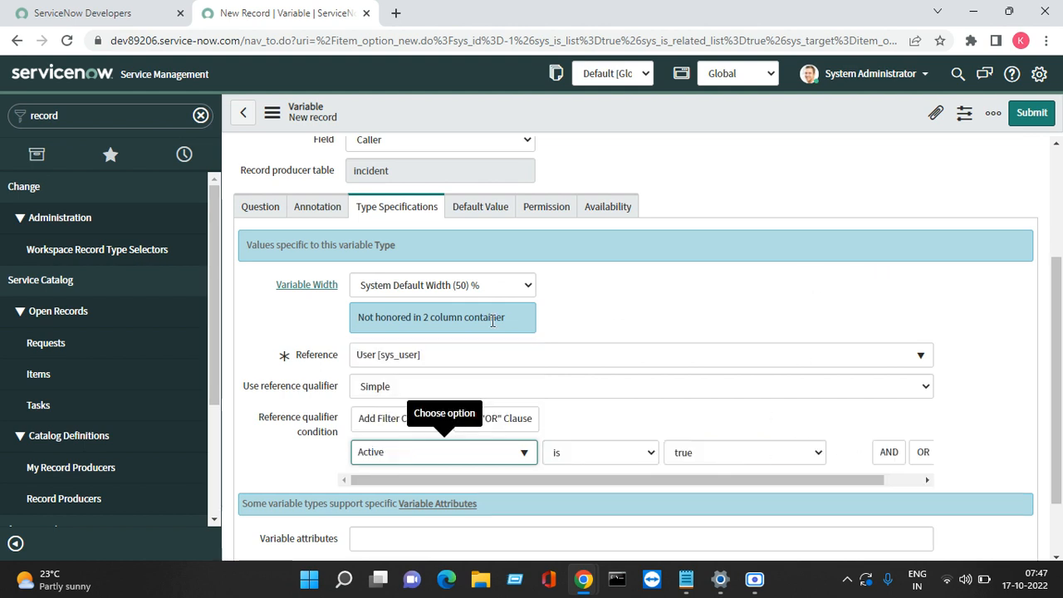
pyautogui.click(1033, 116)
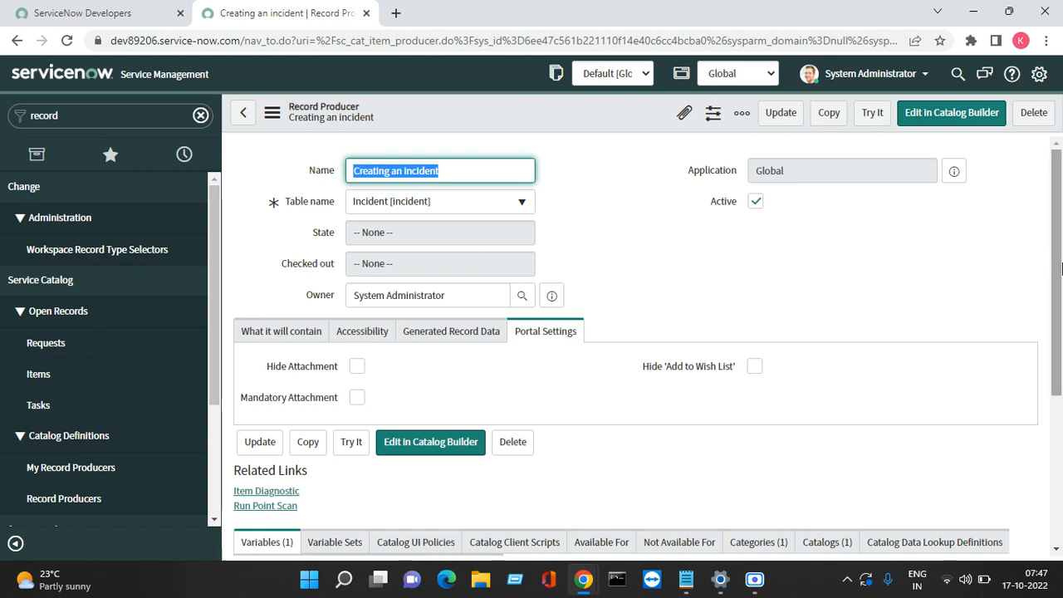
pyautogui.scroll(-3, 1061, 269)
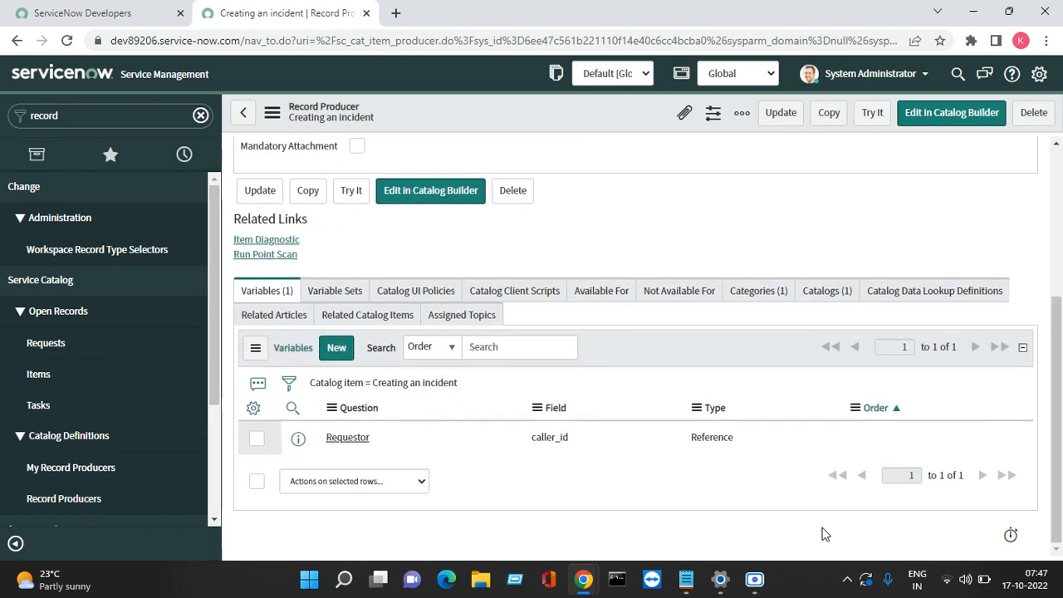
pyautogui.moveTo(686, 579)
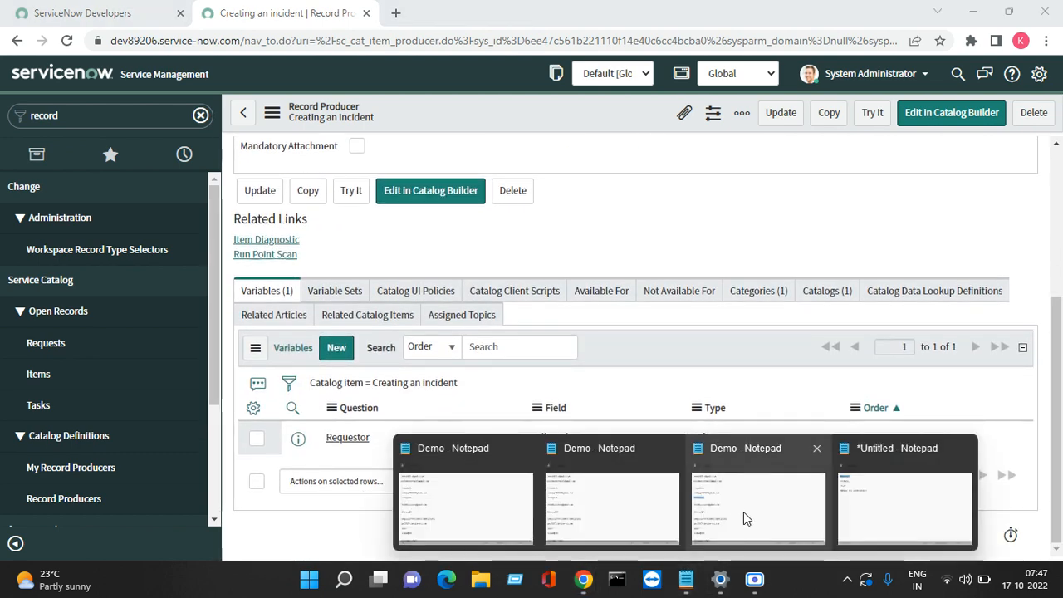
# Step: Copy the word Category from the Notepad notes, then minimize Notepad
pyautogui.click(899, 487)
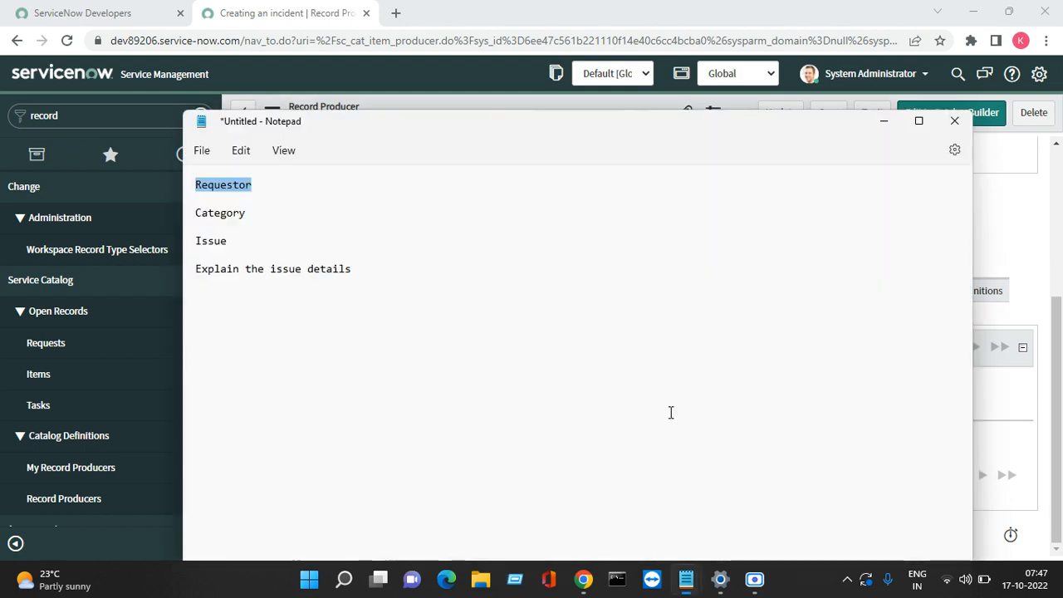
pyautogui.click(255, 216)
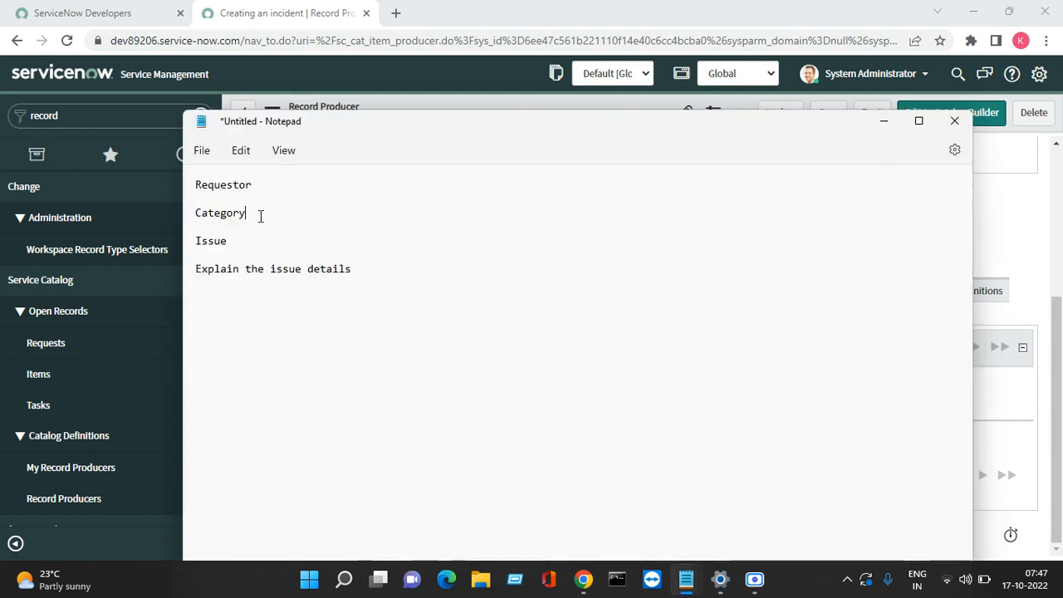
pyautogui.moveTo(258, 214); pyautogui.dragTo(182, 224)
pyautogui.click(229, 217)
pyautogui.moveTo(253, 215); pyautogui.dragTo(198, 214)
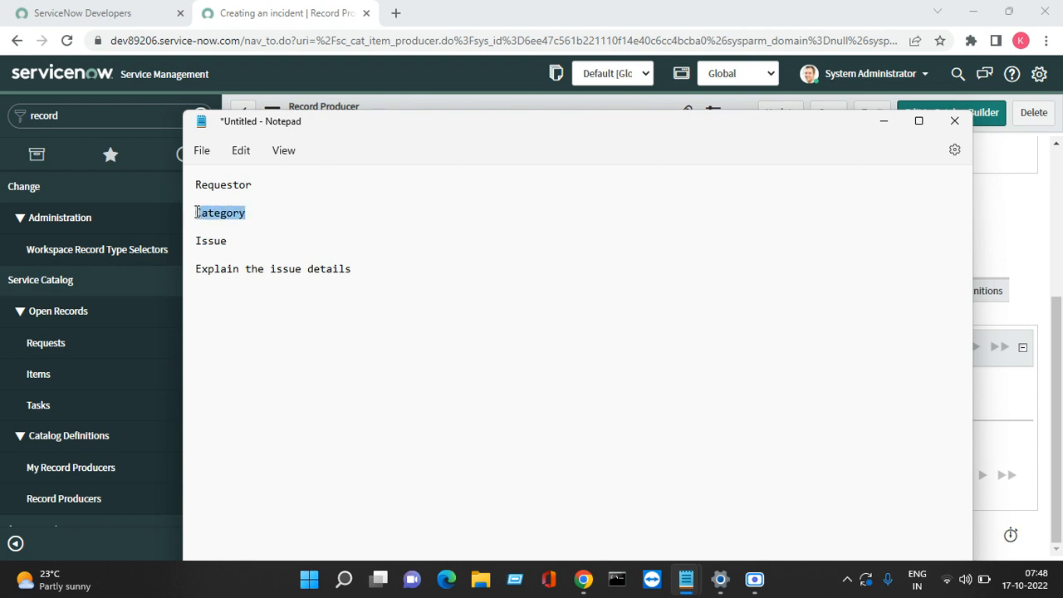
pyautogui.rightClick(199, 217)
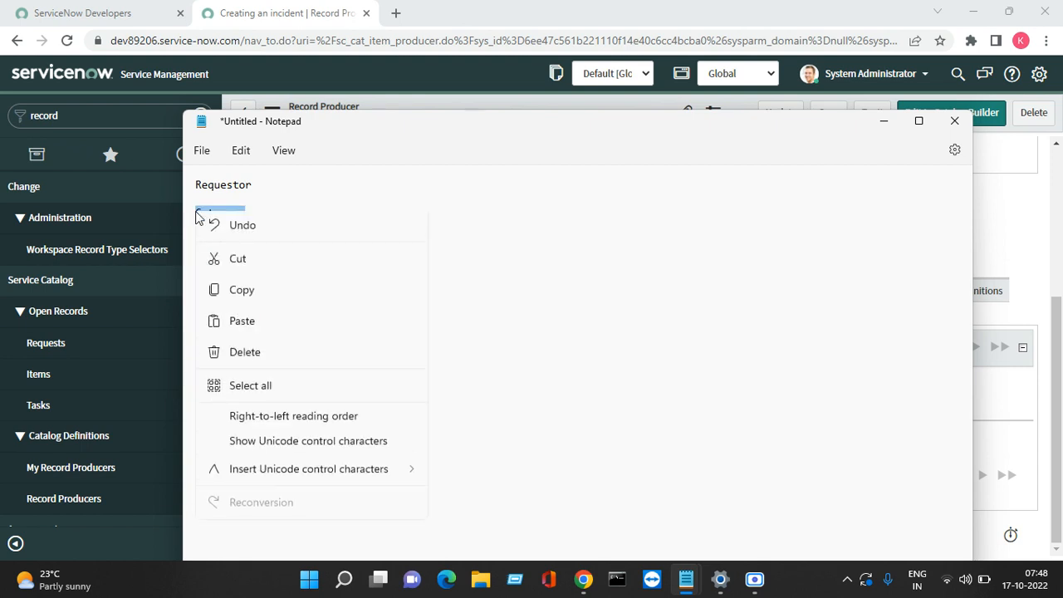
pyautogui.click(249, 304)
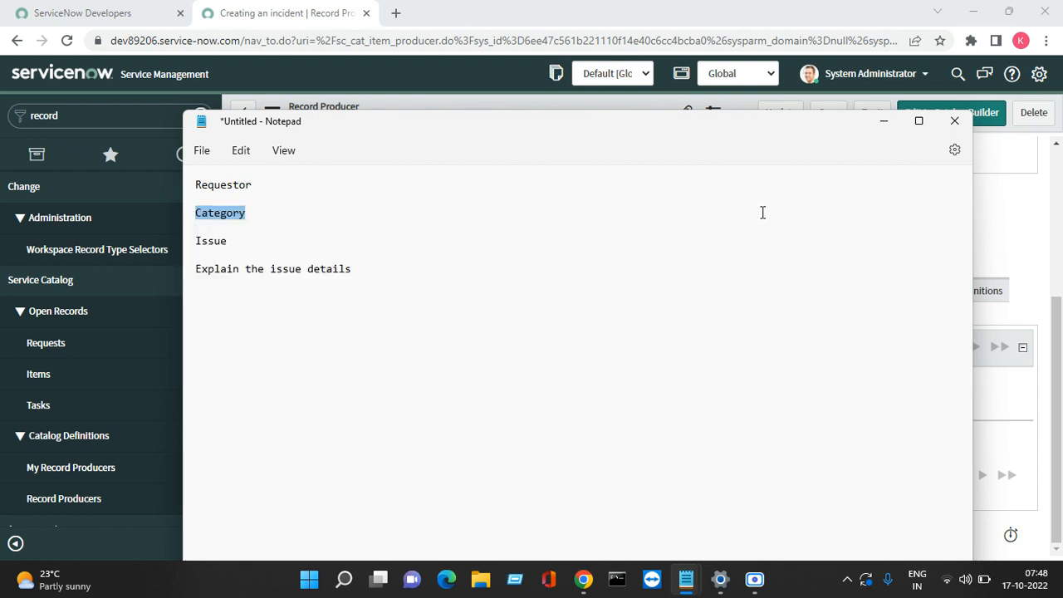
pyautogui.click(883, 123)
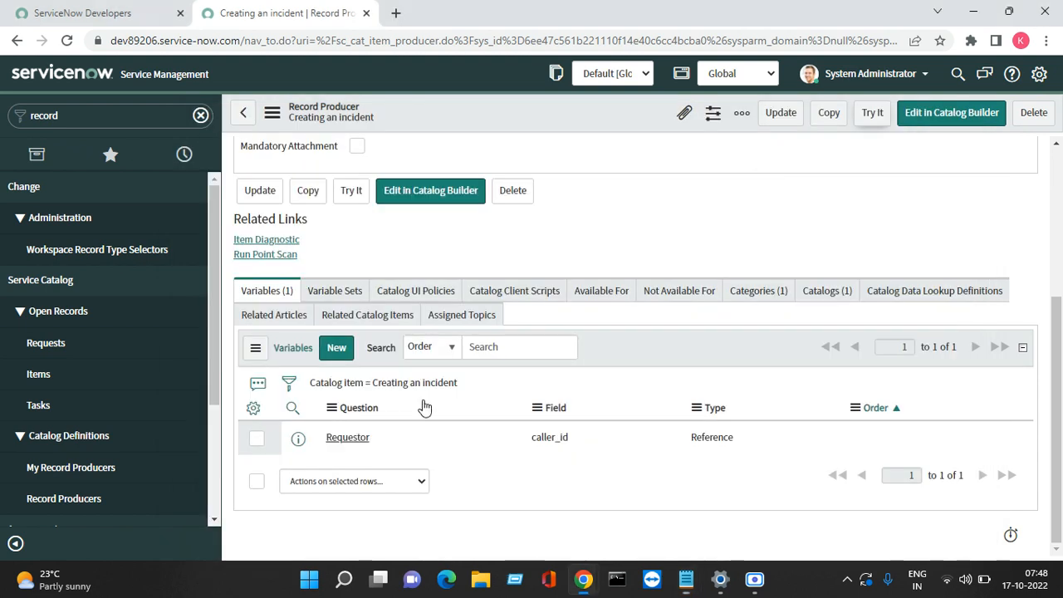
# Step: Start a new variable with Order 200, field mapping on, and type Lookup Multiple Choice
pyautogui.click(336, 348)
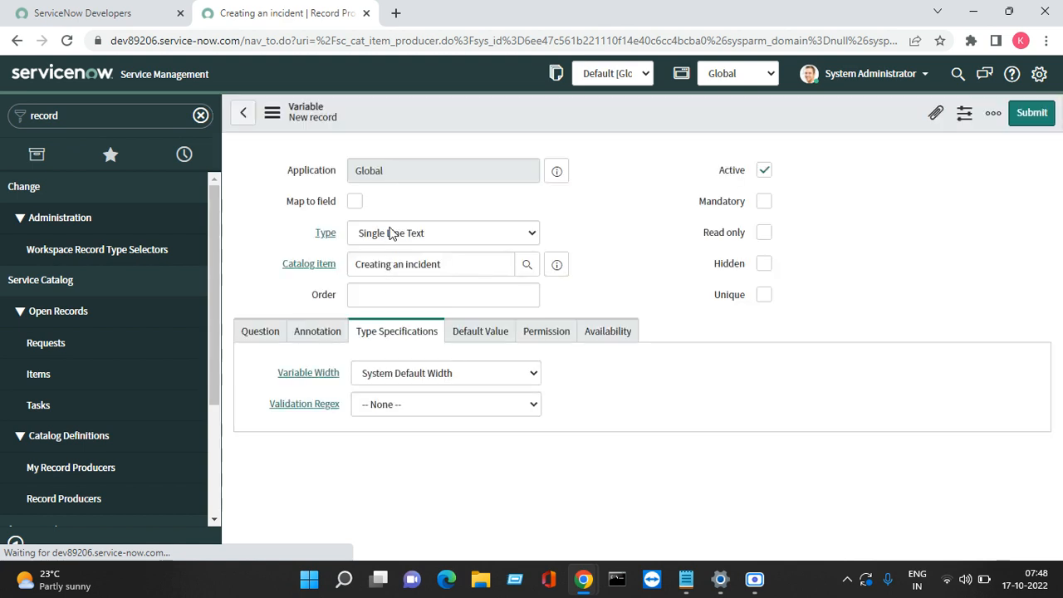
pyautogui.click(414, 291)
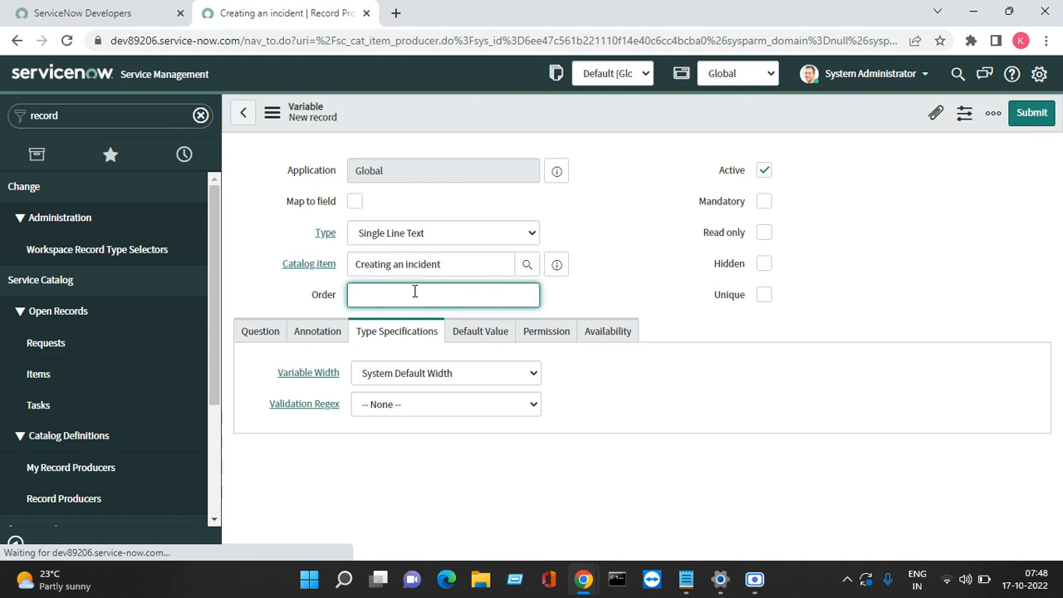
pyautogui.click(357, 203)
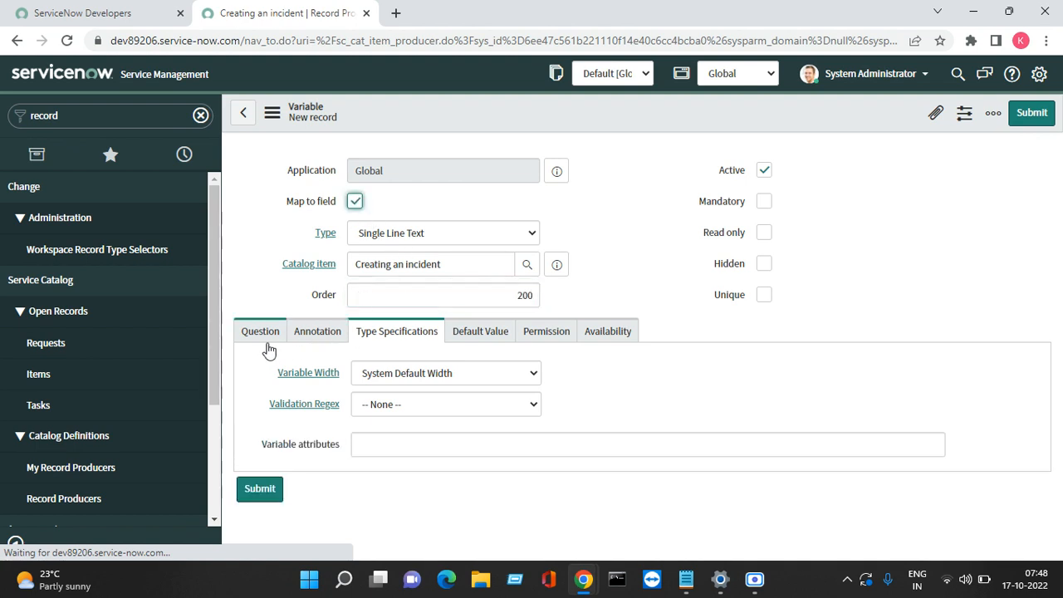
pyautogui.click(467, 240)
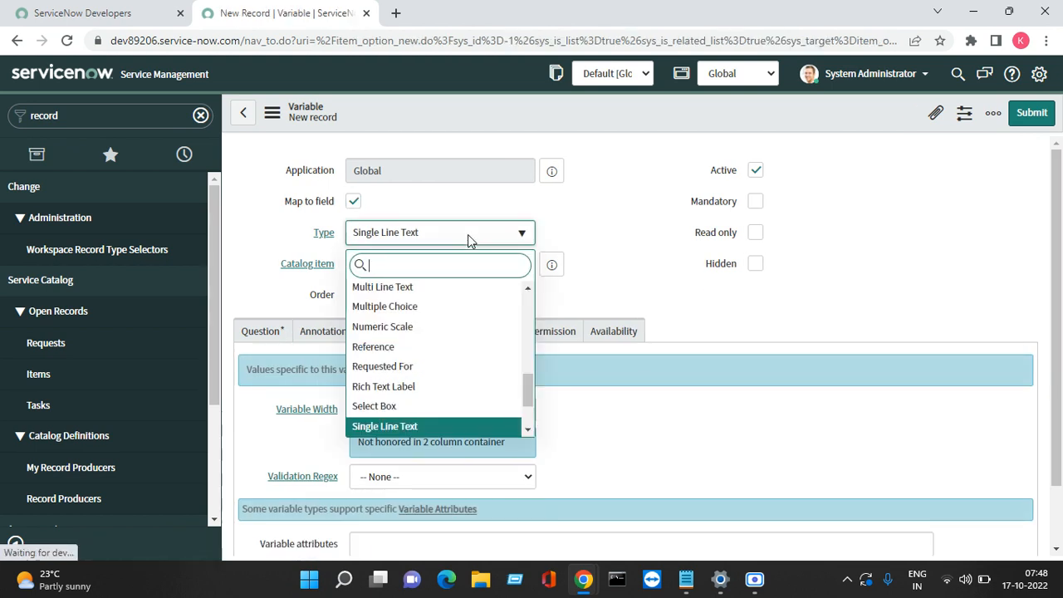
pyautogui.press('Up')
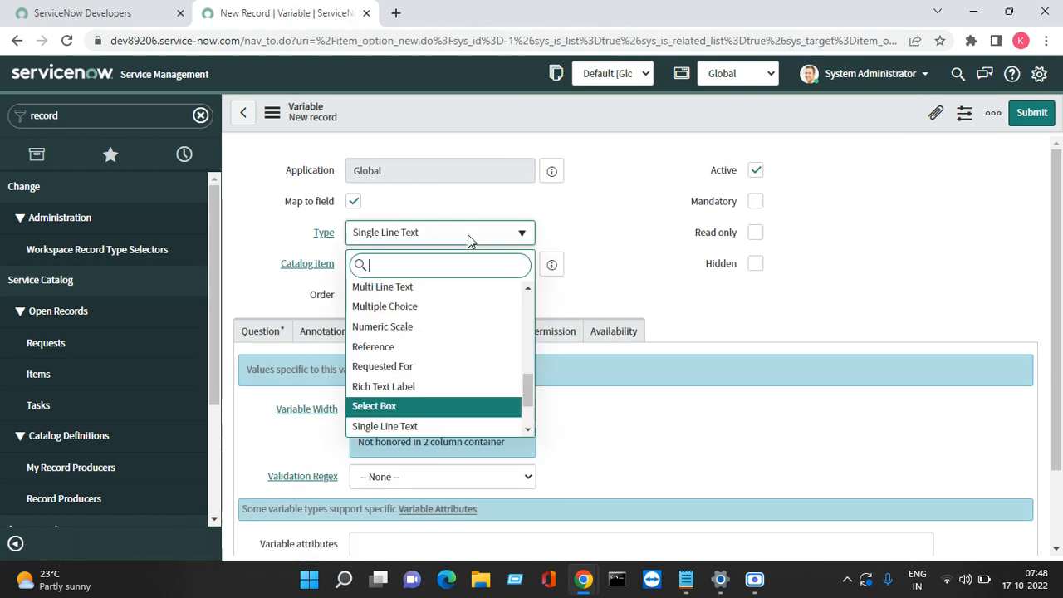
pyautogui.write('loo')
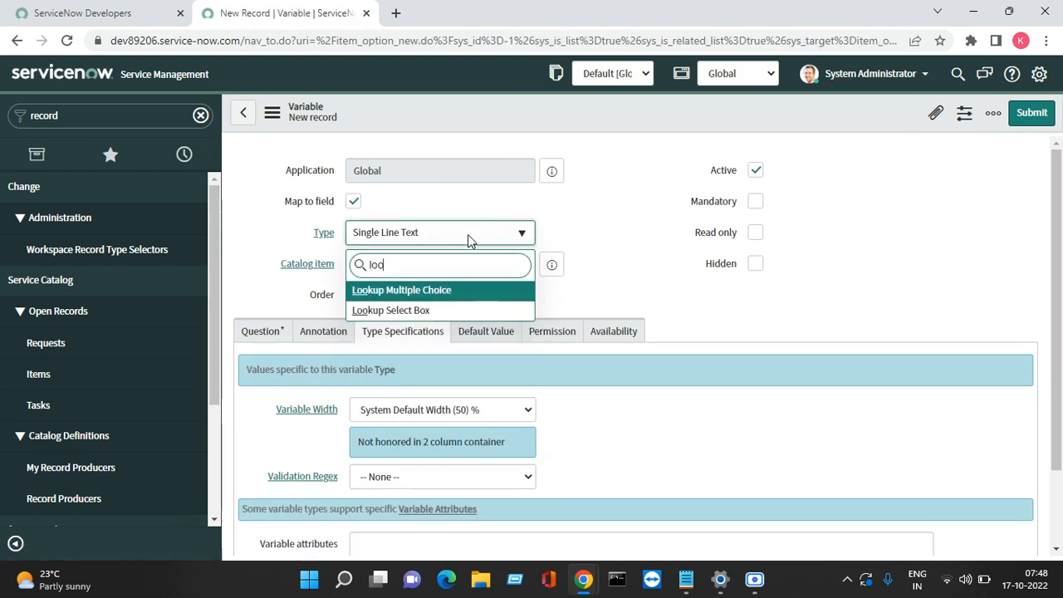
pyautogui.press('Return')
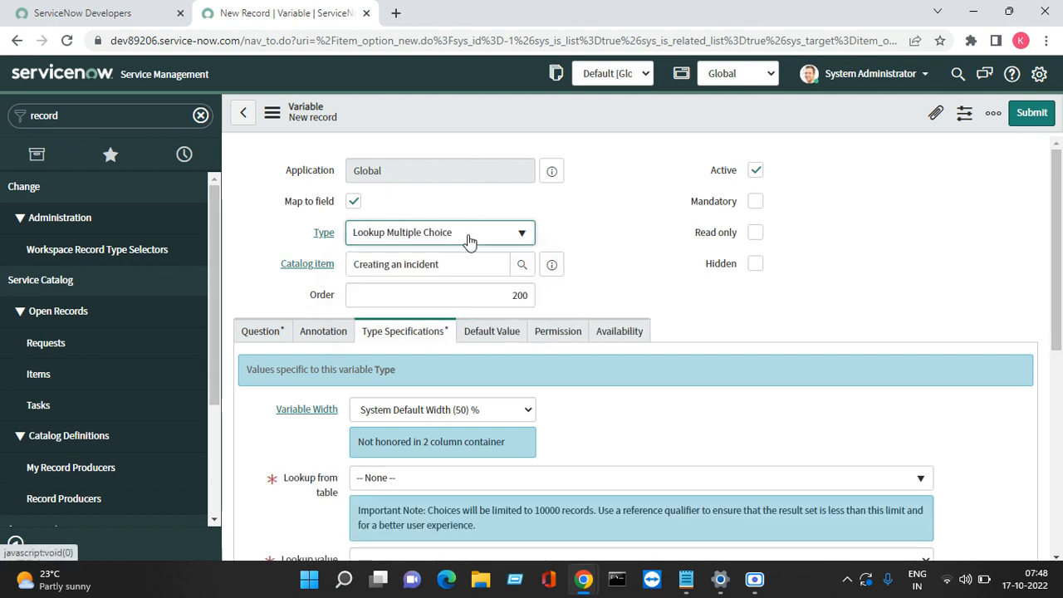
# Step: Map the variable to the incident Category field
pyautogui.click(353, 201)
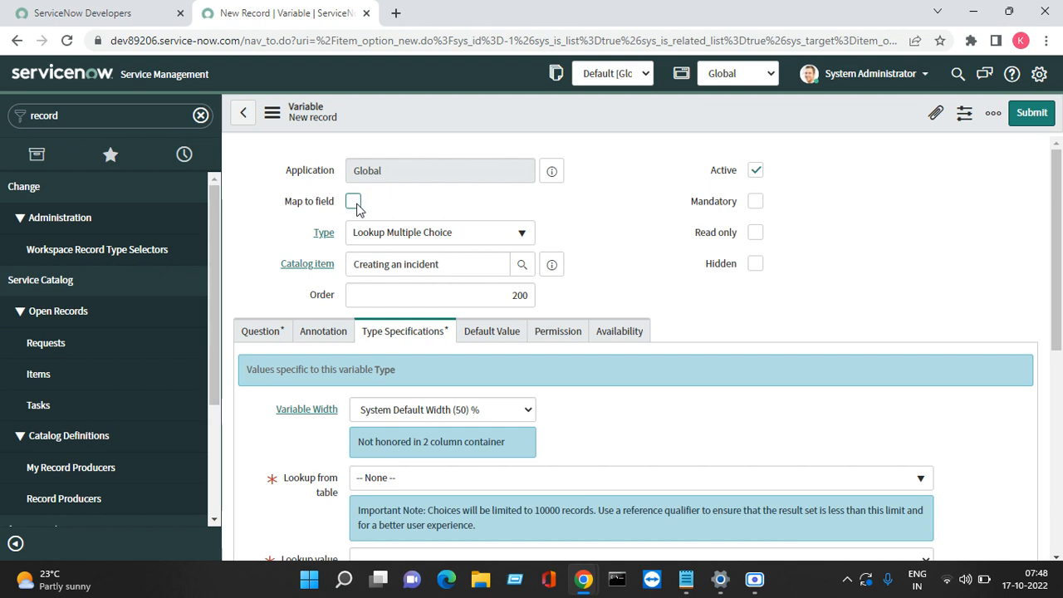
pyautogui.click(354, 204)
pyautogui.click(379, 330)
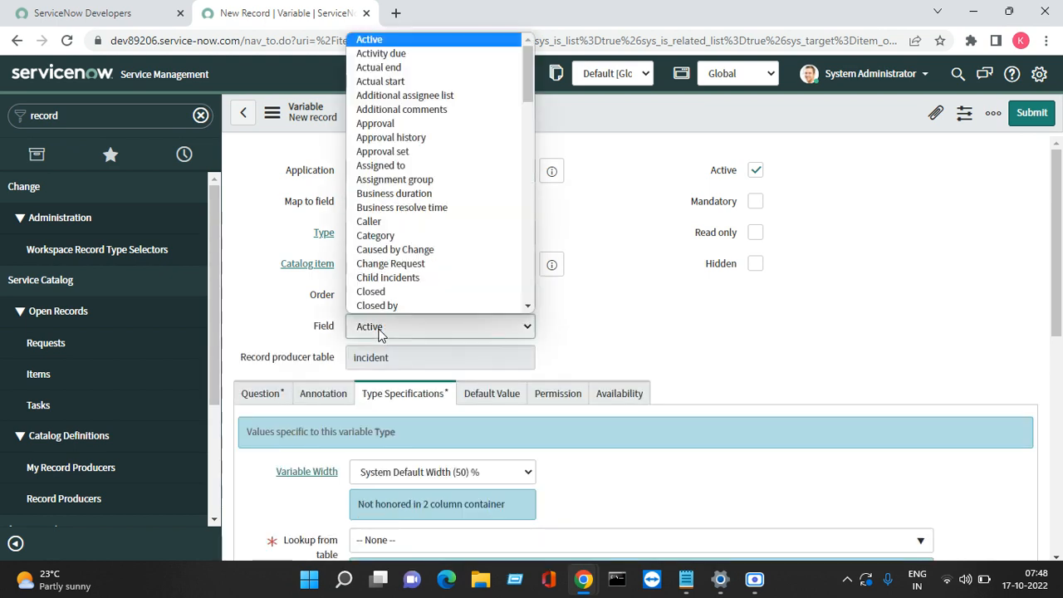
pyautogui.press('Down')
pyautogui.press('Down')
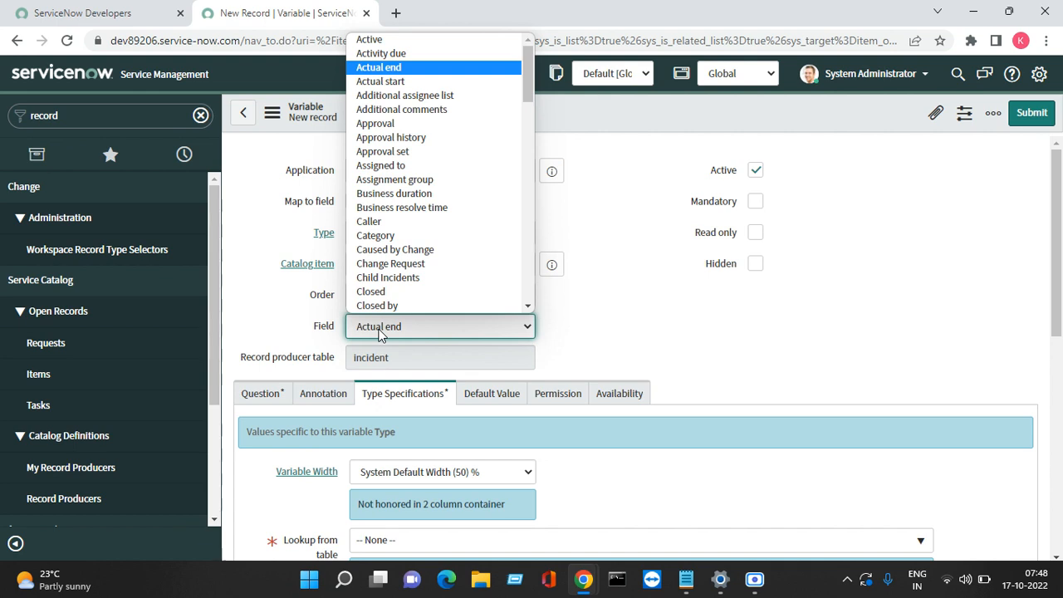
pyautogui.press('Down')
pyautogui.press('Down')
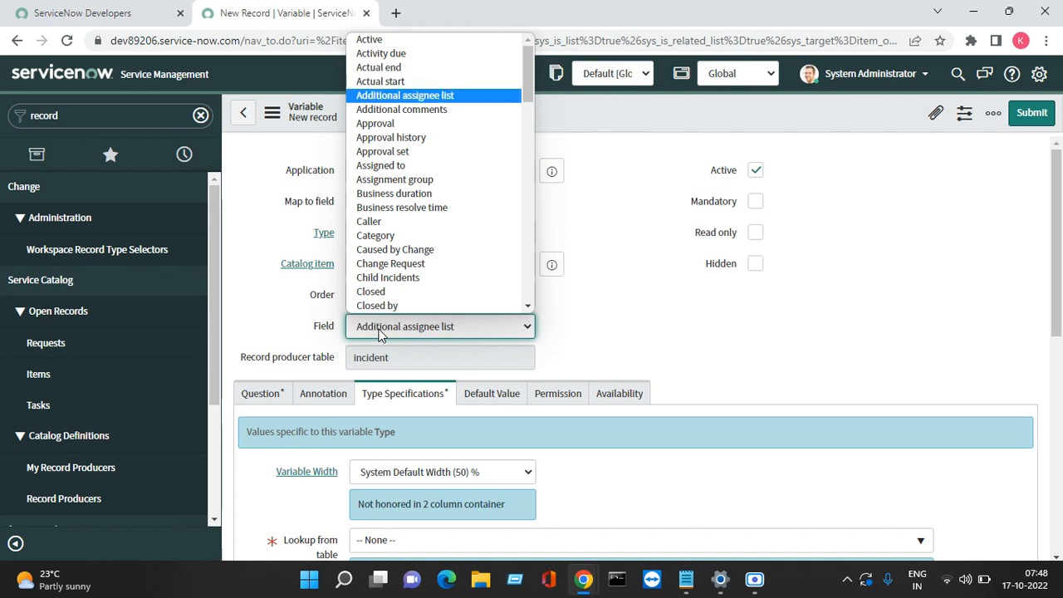
pyautogui.press('Down')
pyautogui.press('Down')
pyautogui.press('Down')
pyautogui.press('Down')
pyautogui.press('Down')
pyautogui.press('Down')
pyautogui.press('Down')
pyautogui.press('Down')
pyautogui.press('Down')
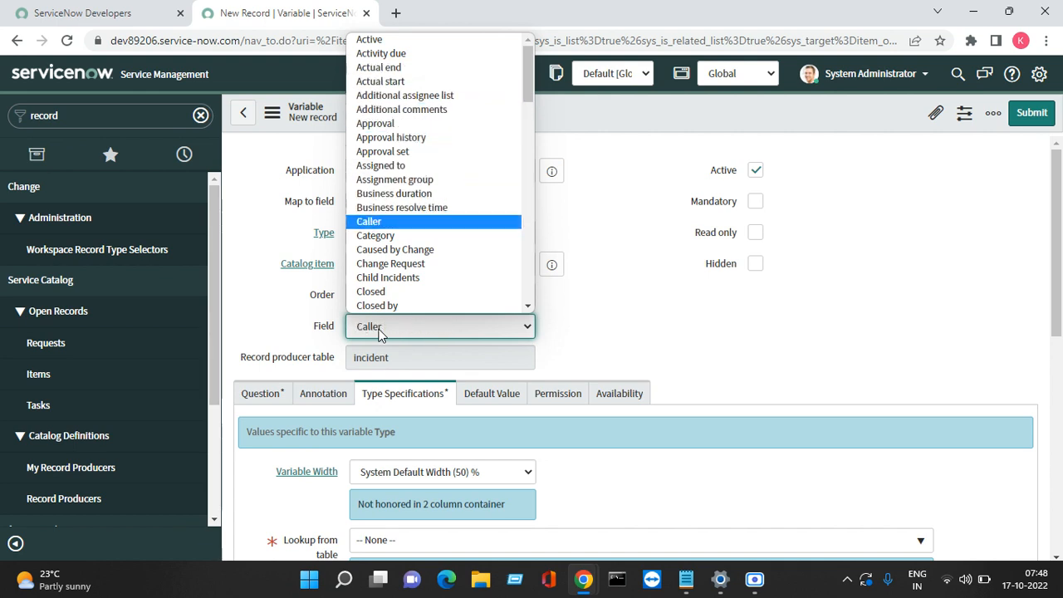
pyautogui.press('Down')
pyautogui.press('Return')
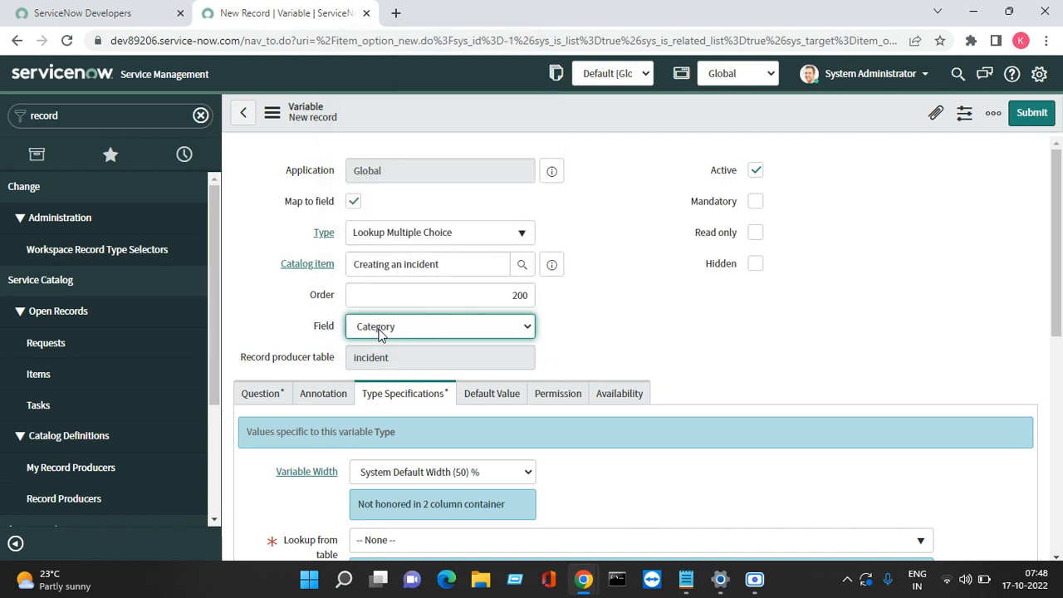
pyautogui.click(261, 393)
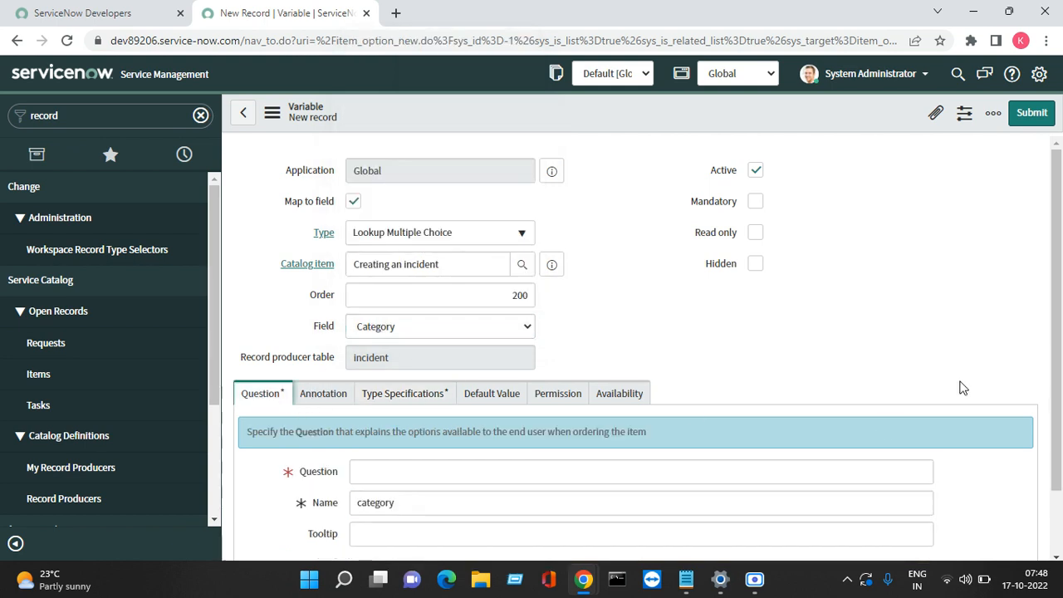
# Step: Set the variable's question to 'Issue type'
pyautogui.moveTo(1056, 359); pyautogui.dragTo(1057, 440)
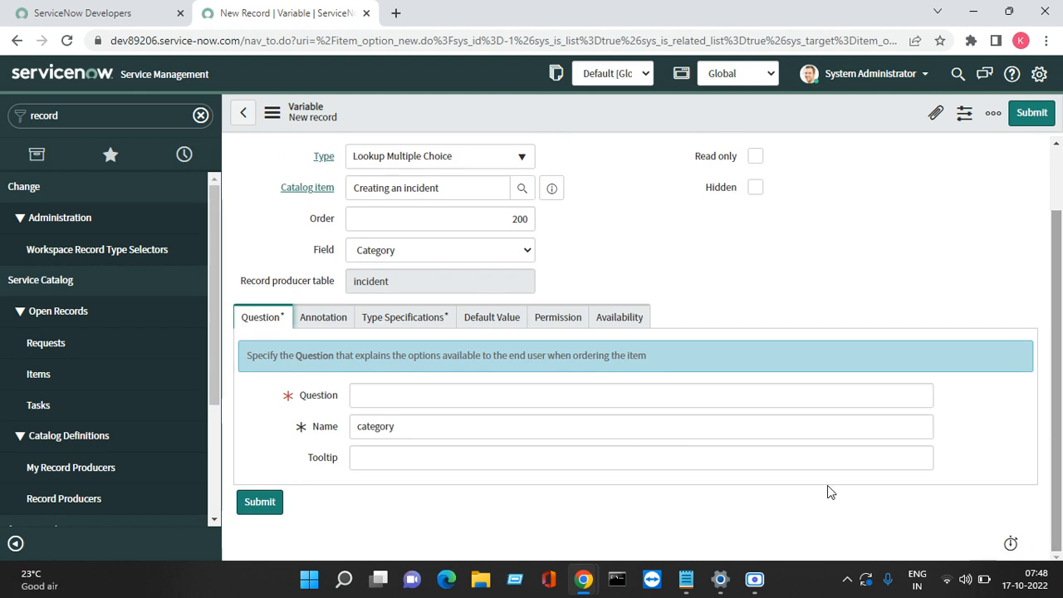
pyautogui.click(402, 394)
pyautogui.rightClick(401, 392)
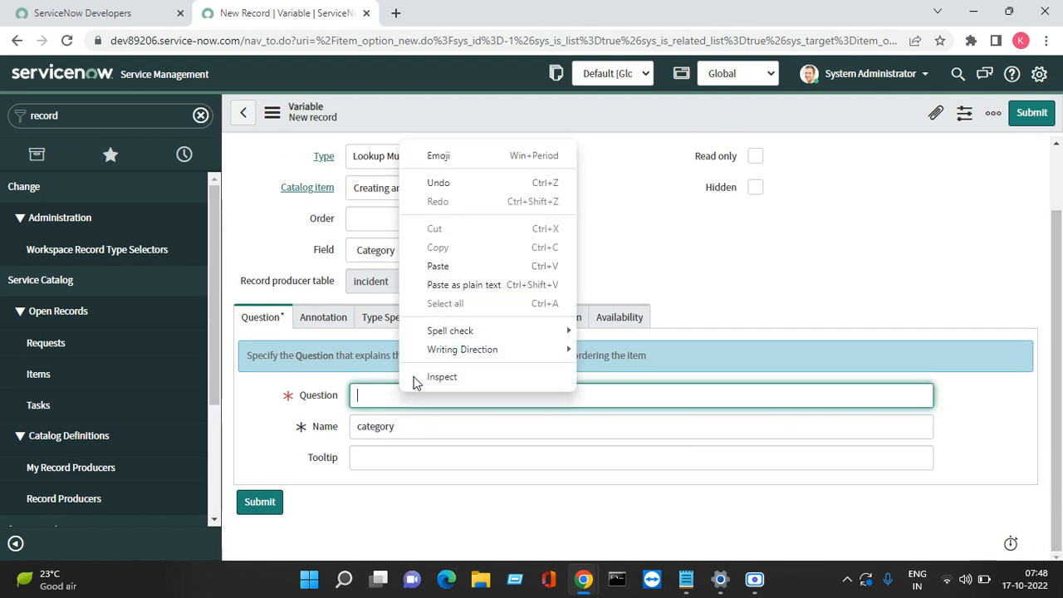
pyautogui.click(438, 265)
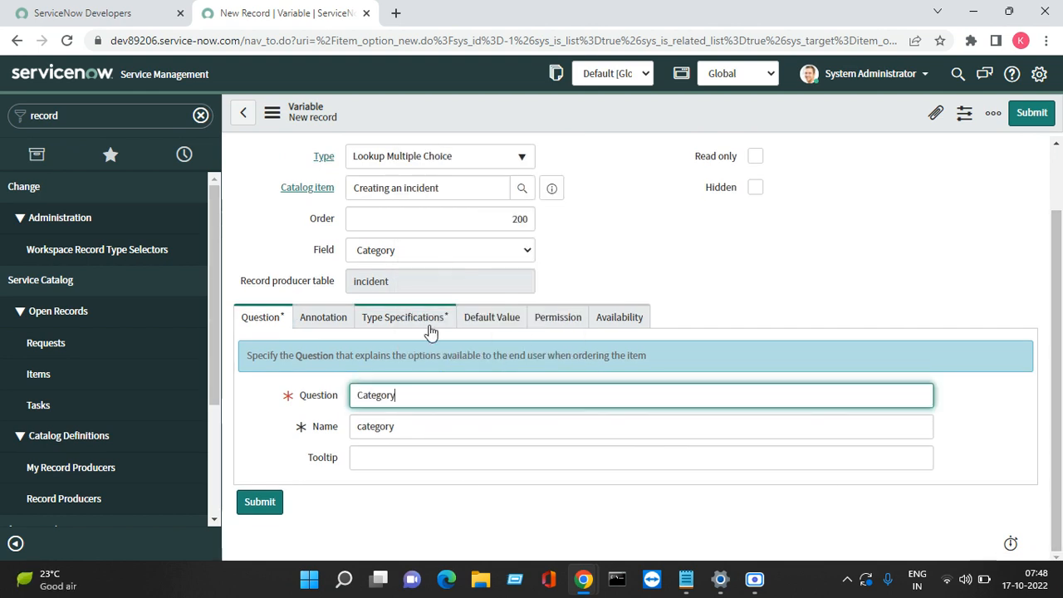
pyautogui.doubleClick(423, 386)
pyautogui.press('BackSpace')
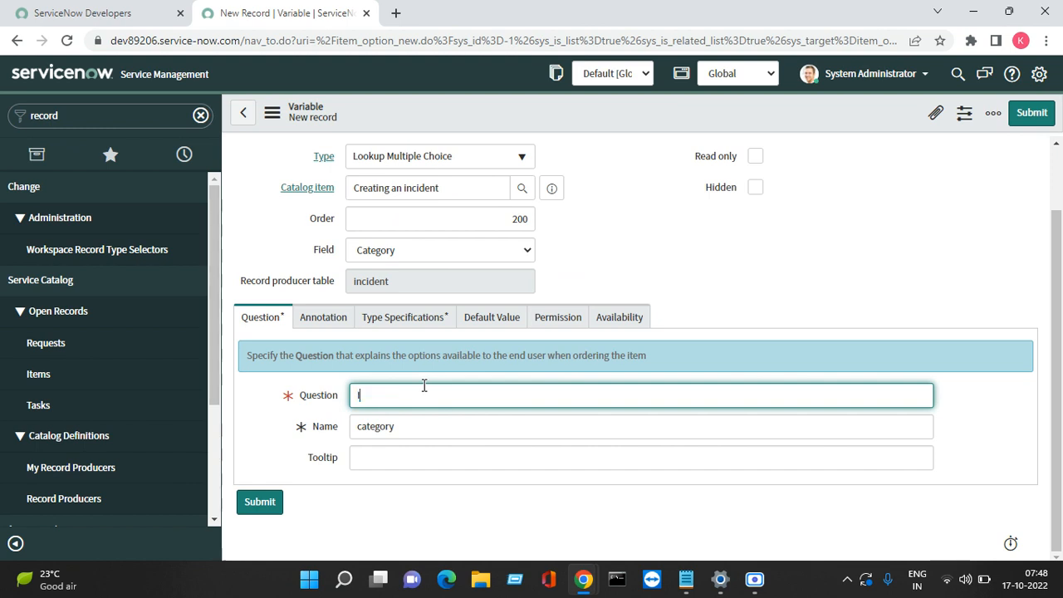
pyautogui.write('Issue type')
# Step: Set Lookup from table to Incident and Lookup value field to Category
pyautogui.click(329, 321)
pyautogui.click(396, 329)
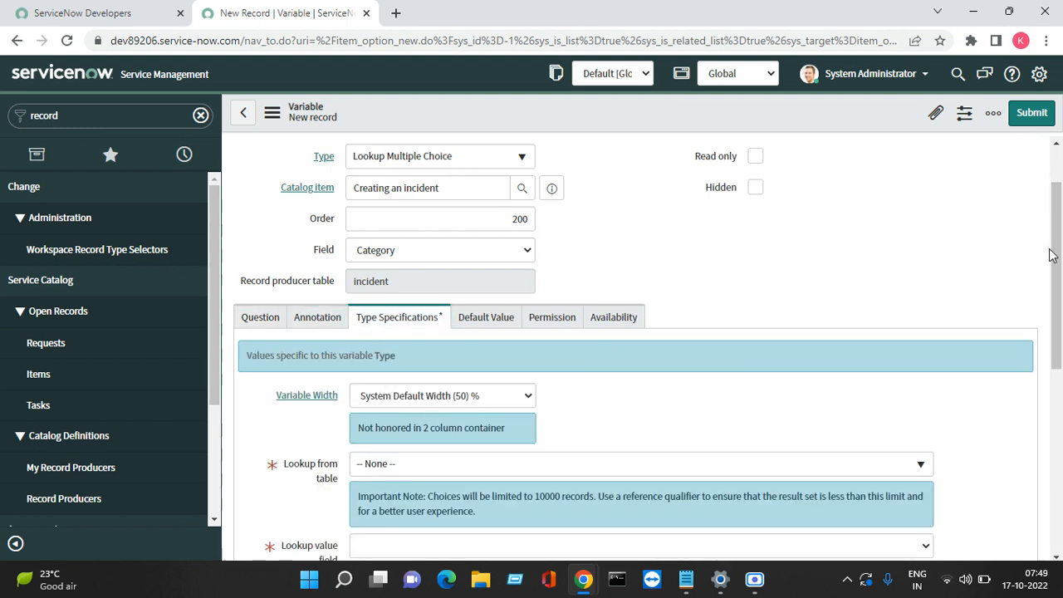
pyautogui.scroll(-1, 1060, 311)
pyautogui.scroll(-2, 1060, 312)
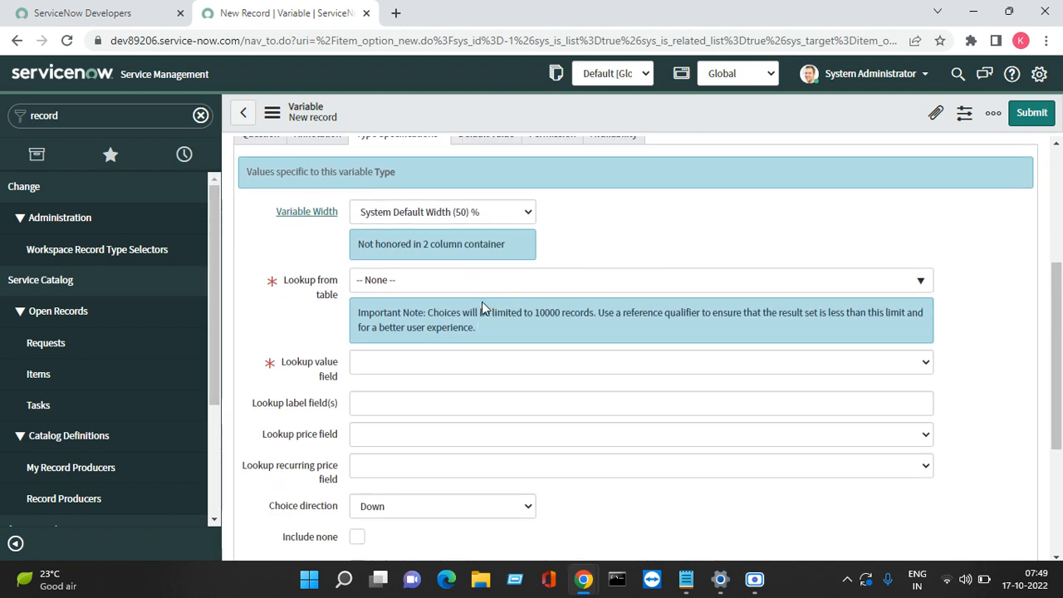
pyautogui.click(405, 287)
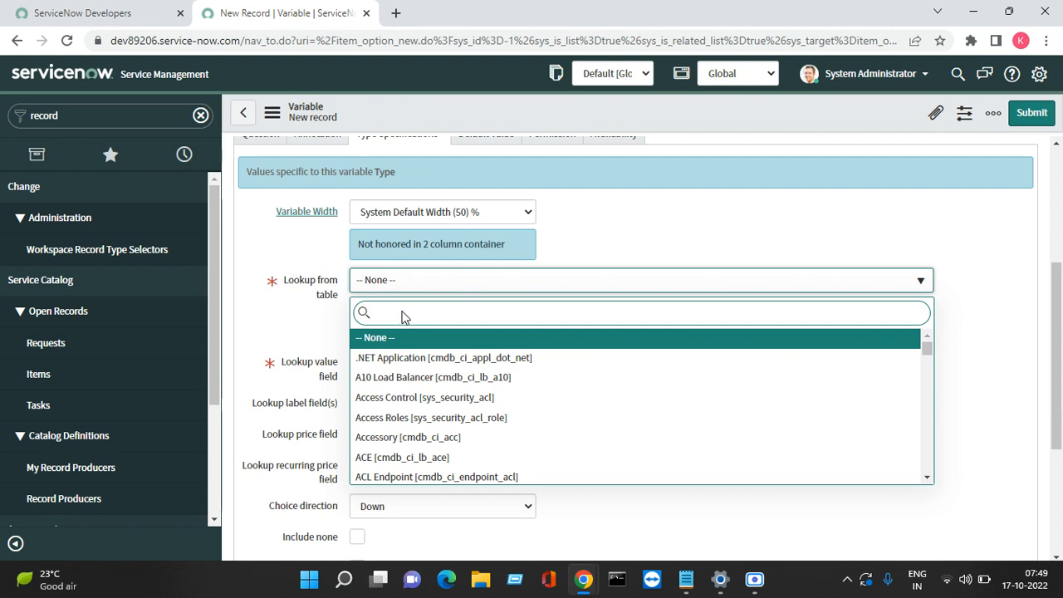
pyautogui.write('inci')
pyautogui.press('Down')
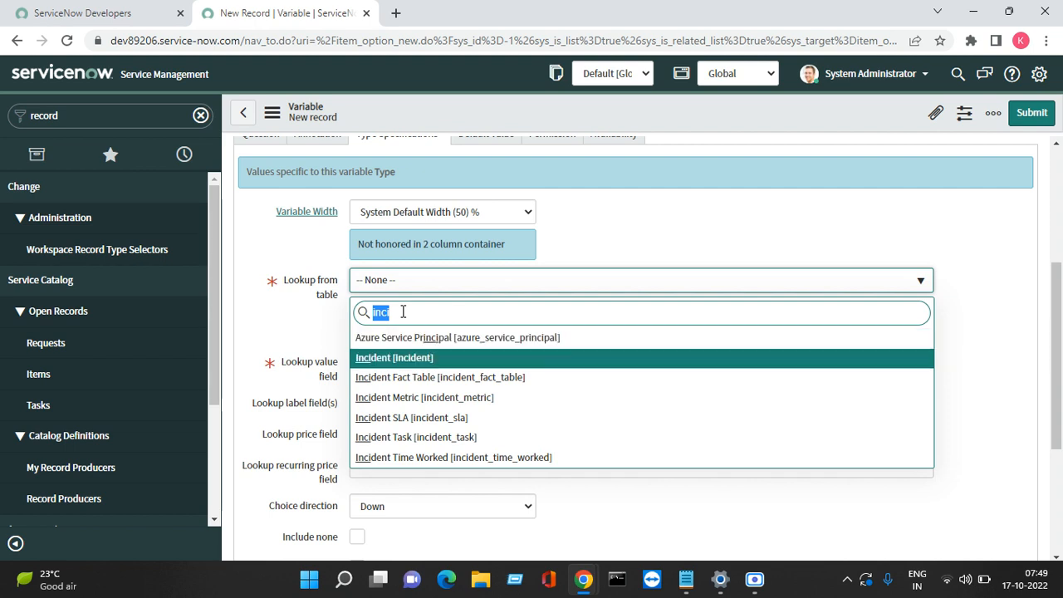
pyautogui.press('Return')
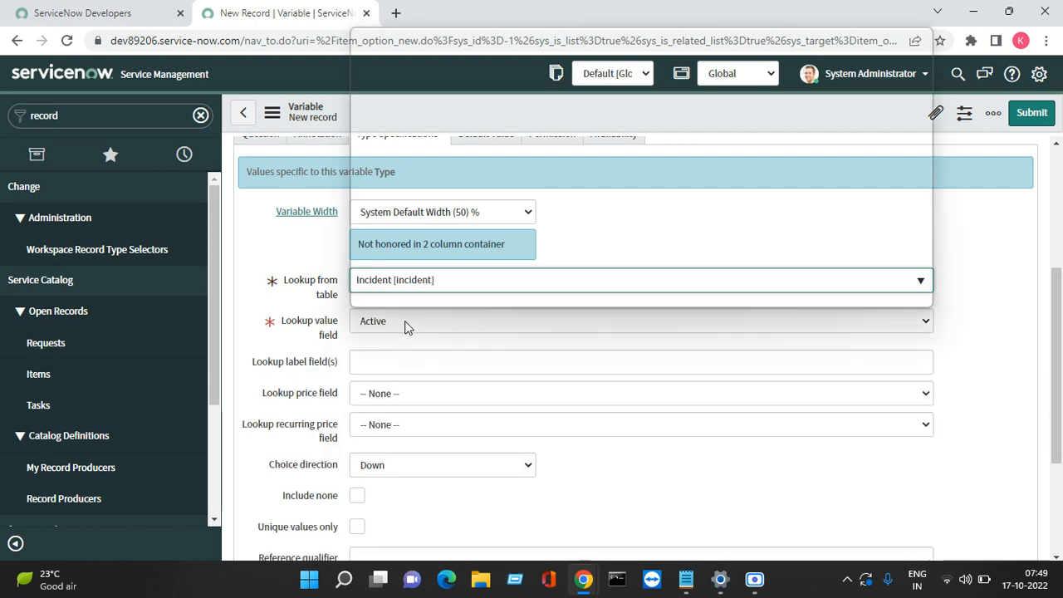
pyautogui.click(405, 321)
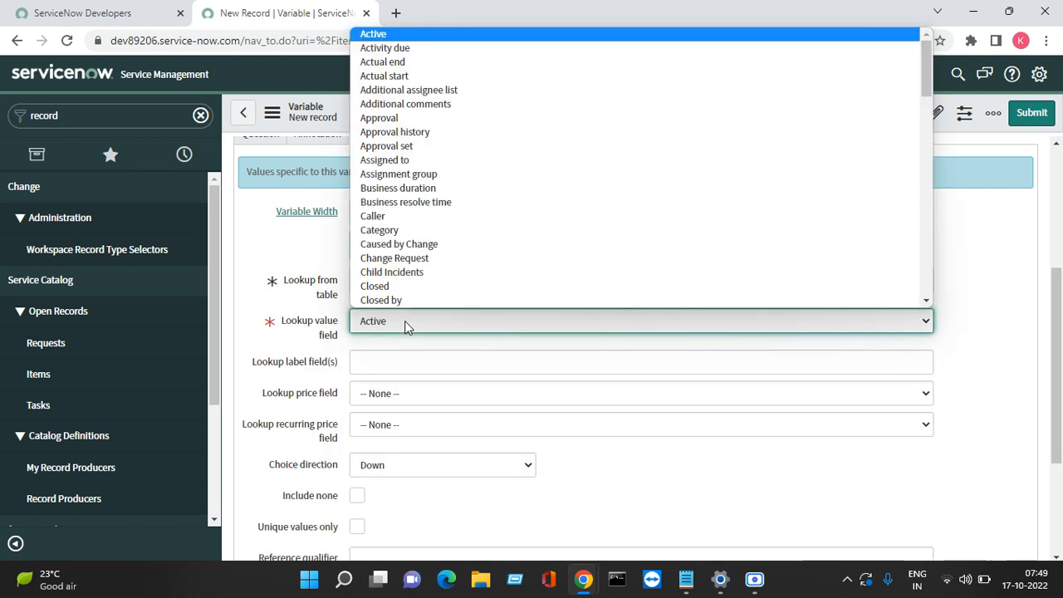
pyautogui.click(424, 231)
# Step: Adjust the browser page zoom, settling on 90%
pyautogui.scroll(3, 966, 537)
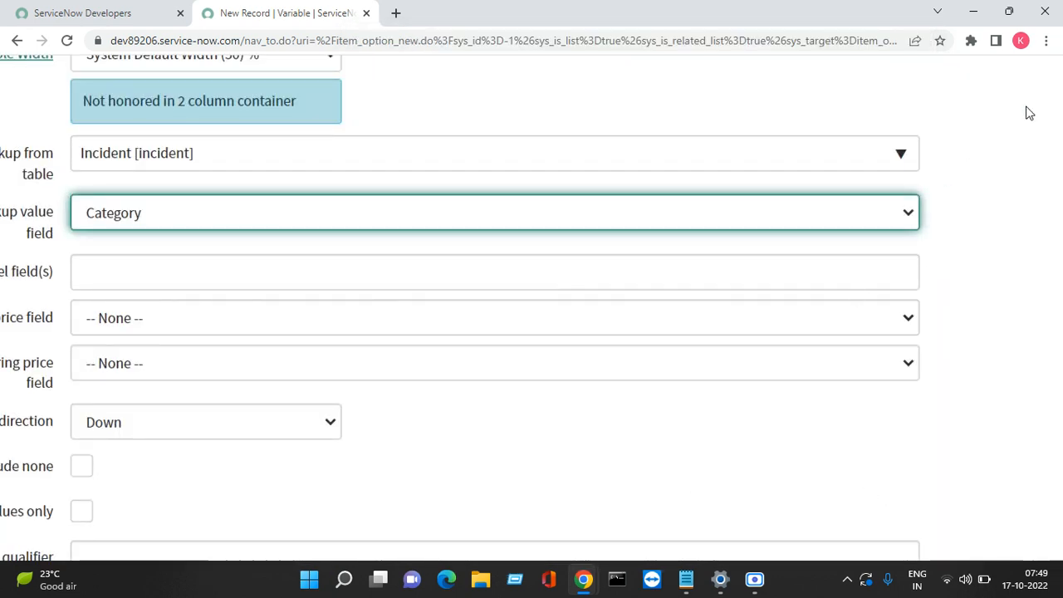
pyautogui.click(1047, 43)
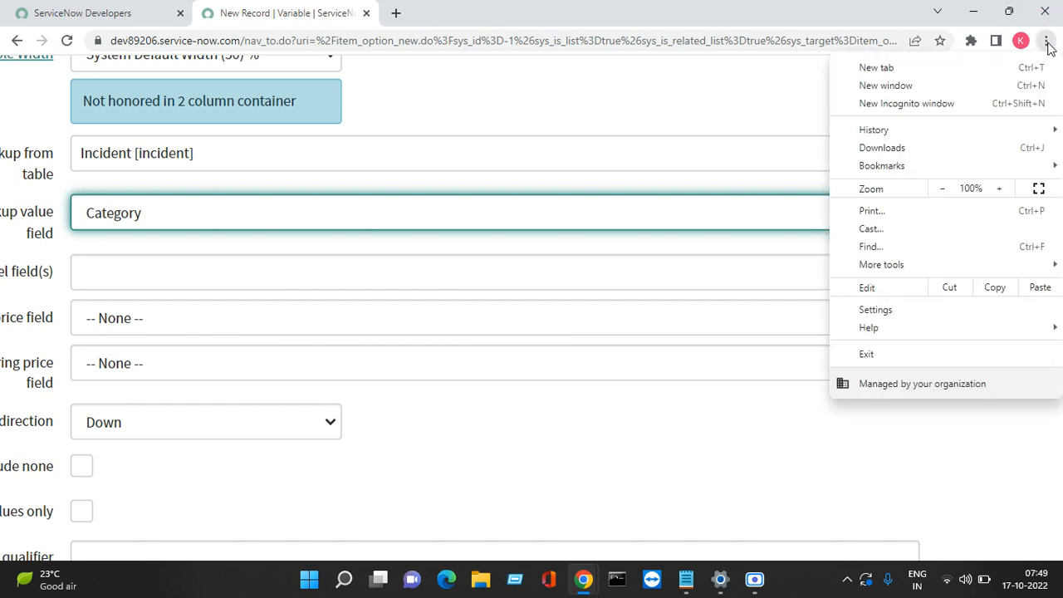
pyautogui.click(947, 192)
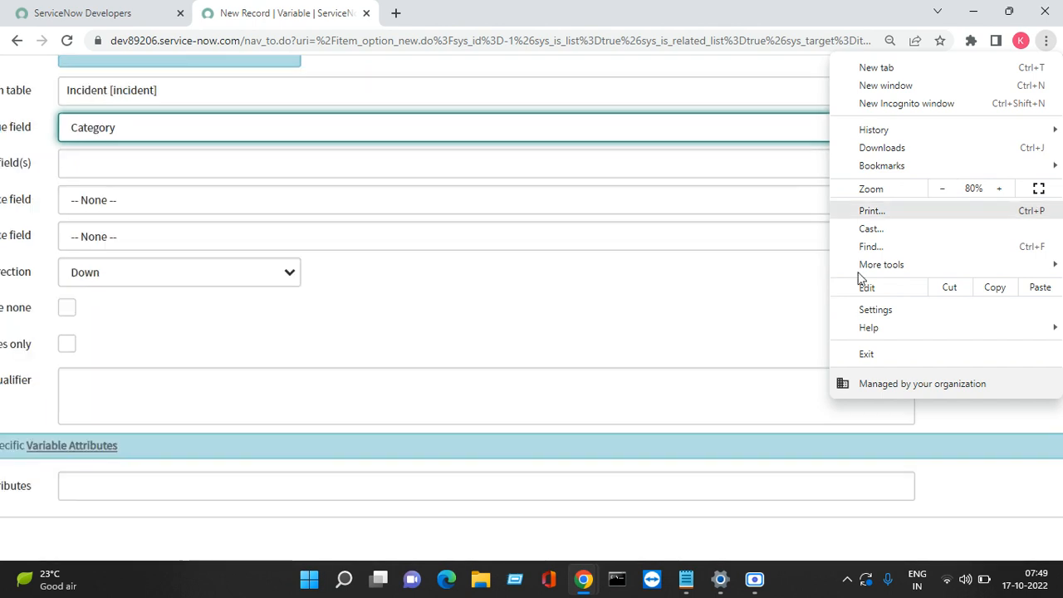
pyautogui.click(1007, 191)
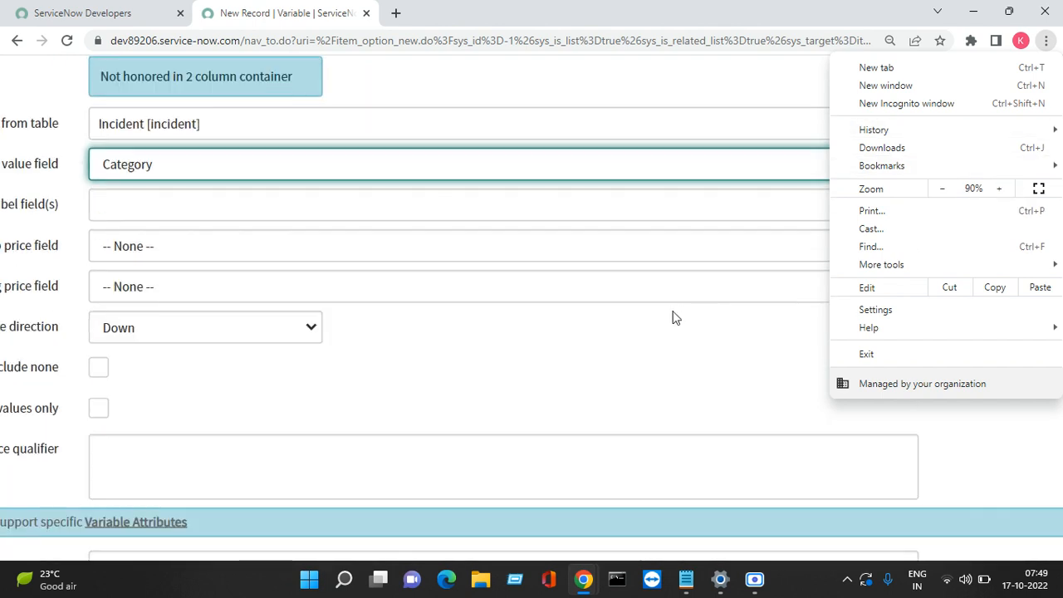
pyautogui.click(643, 315)
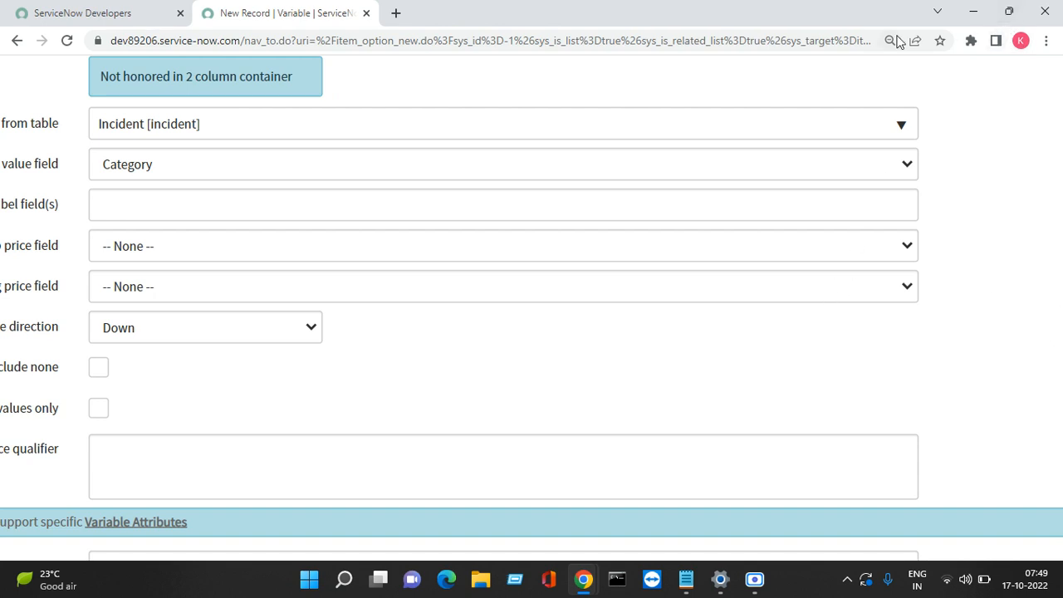
# Step: Relaunch the developer instance, log in as admin with the account password, and return to the variable form
pyautogui.click(79, 15)
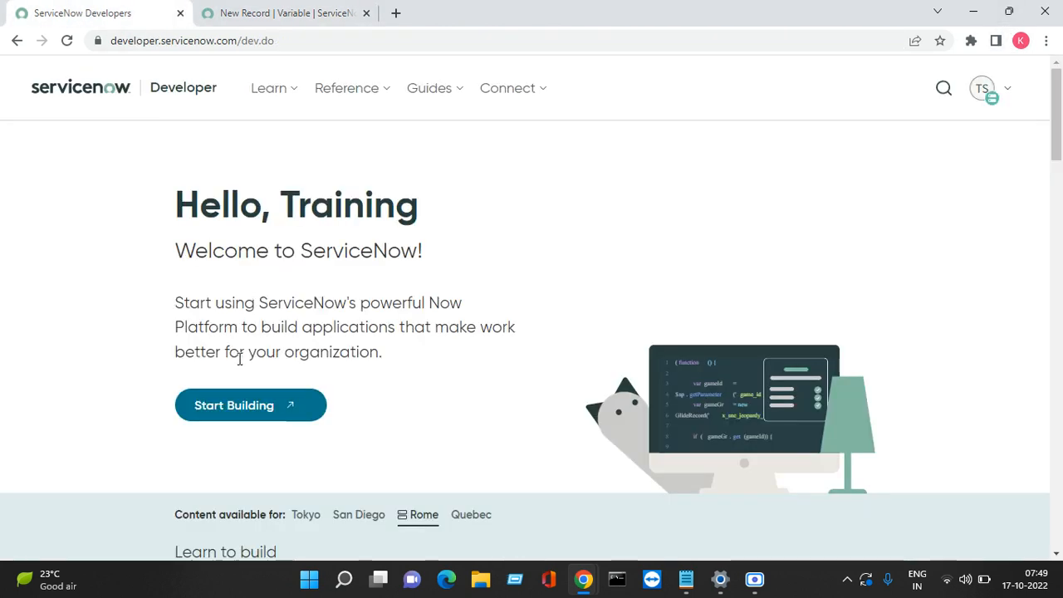
pyautogui.click(222, 415)
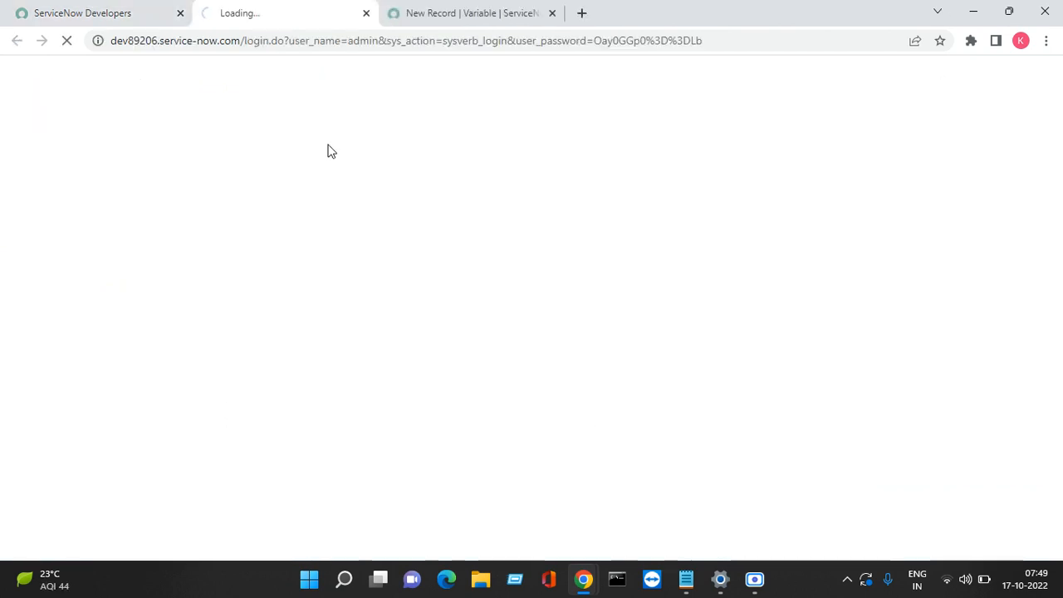
pyautogui.click(443, 10)
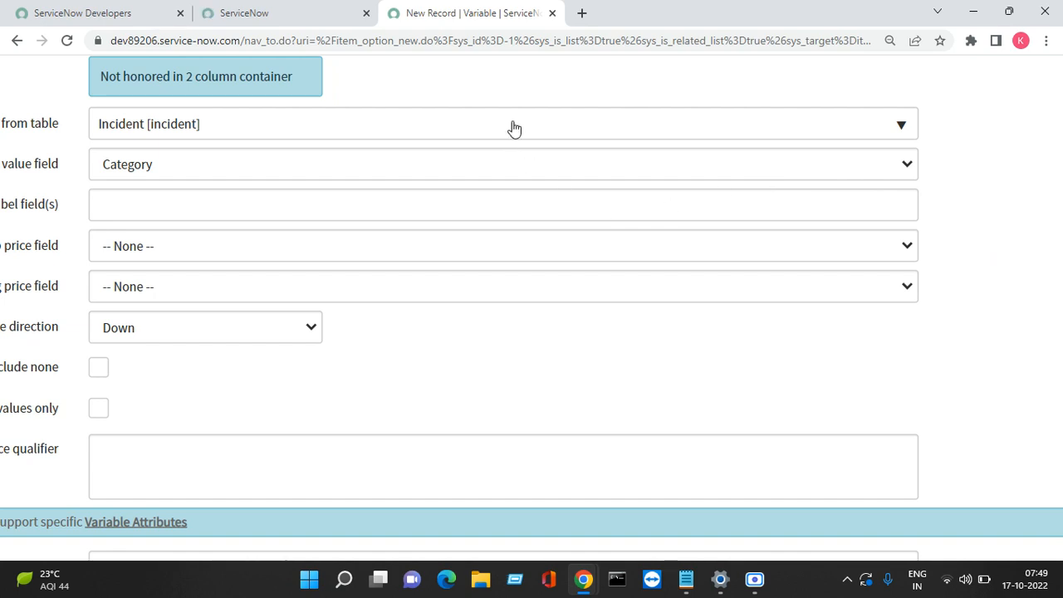
pyautogui.click(274, 11)
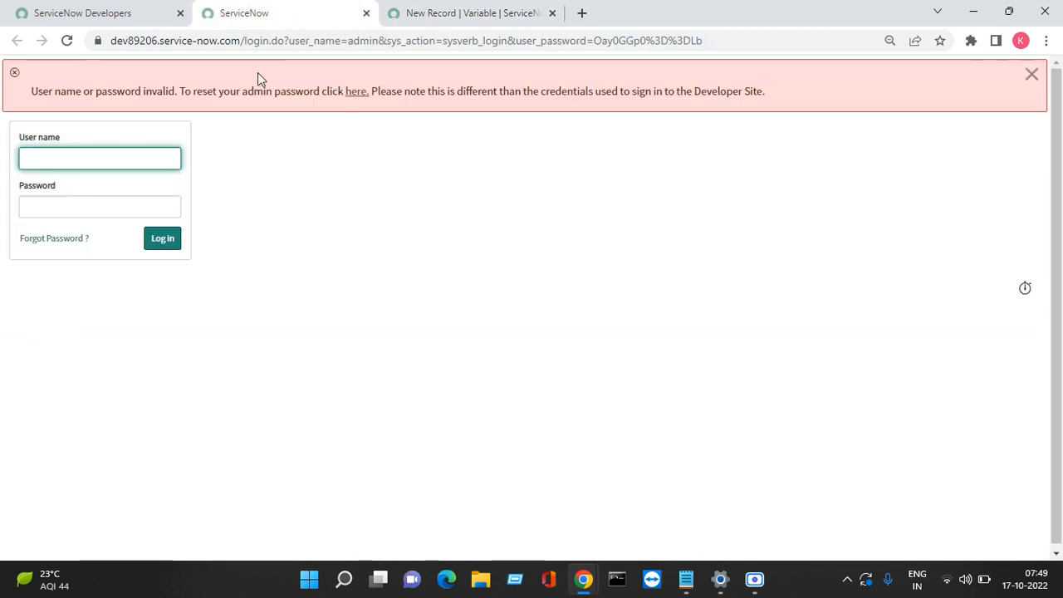
pyautogui.write('admin')
pyautogui.press('Tab')
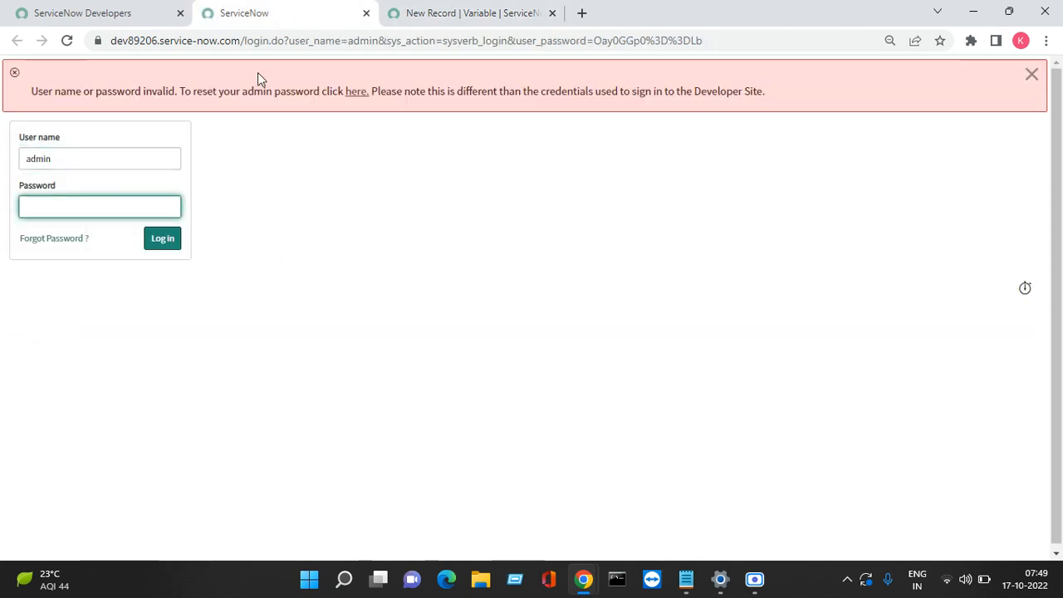
pyautogui.write('*********')
pyautogui.press('Return')
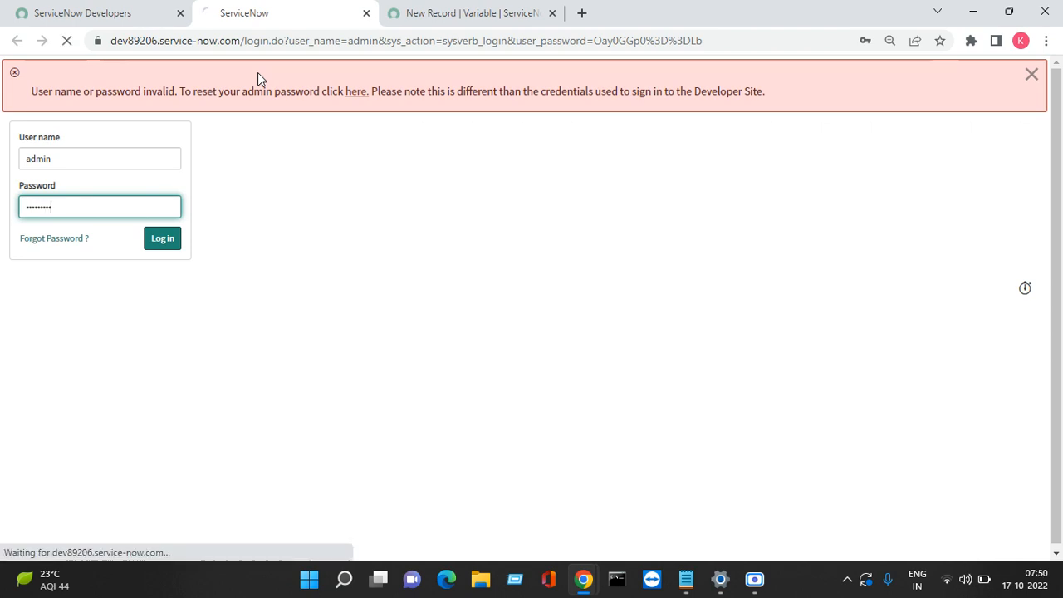
pyautogui.click(498, 10)
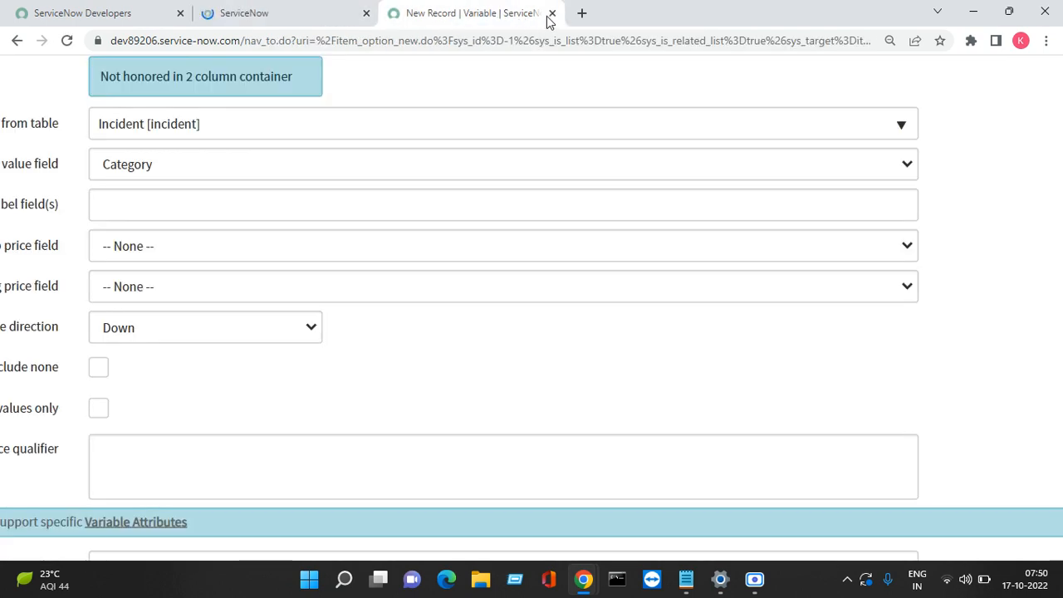
# Step: Close the unsaved variable form, discarding its changes
pyautogui.hotkey('ctrl', 'w')
pyautogui.click(605, 125)
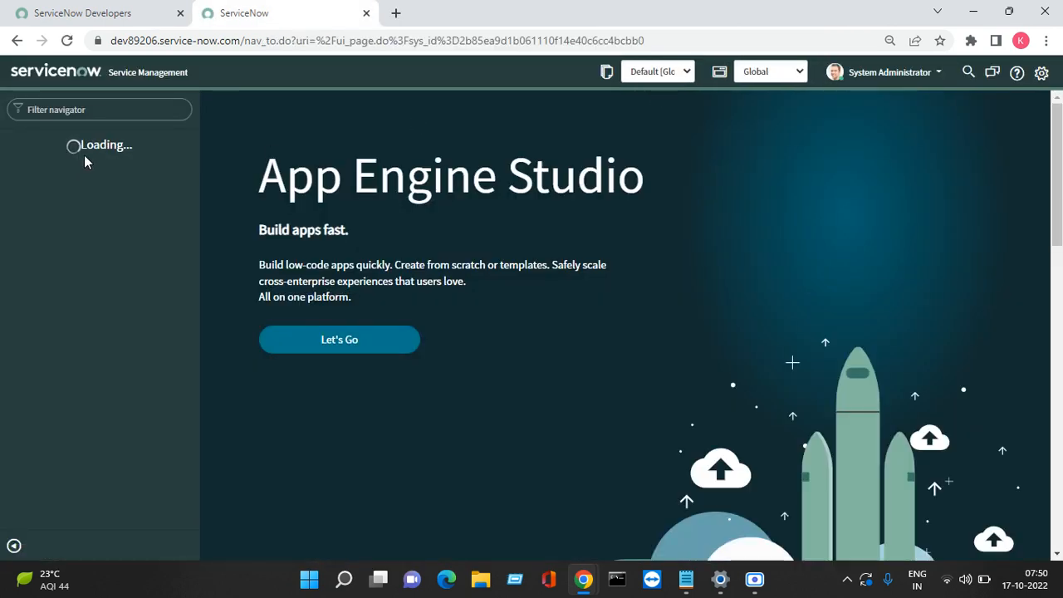
pyautogui.click(147, 101)
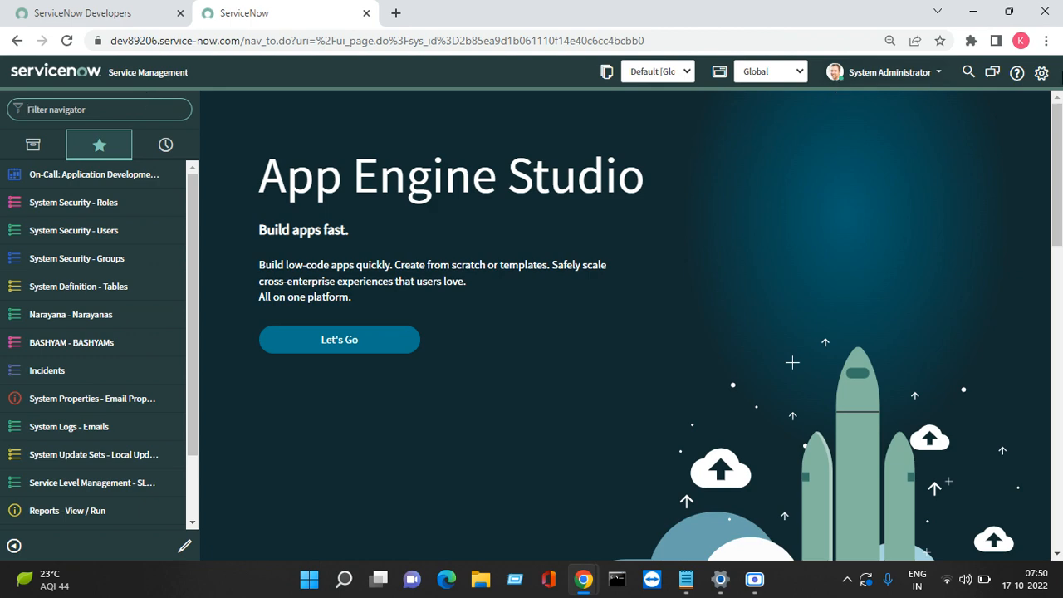
# Step: Set the page zoom to 100% and open Record Producers via the navigator filter
pyautogui.click(1047, 40)
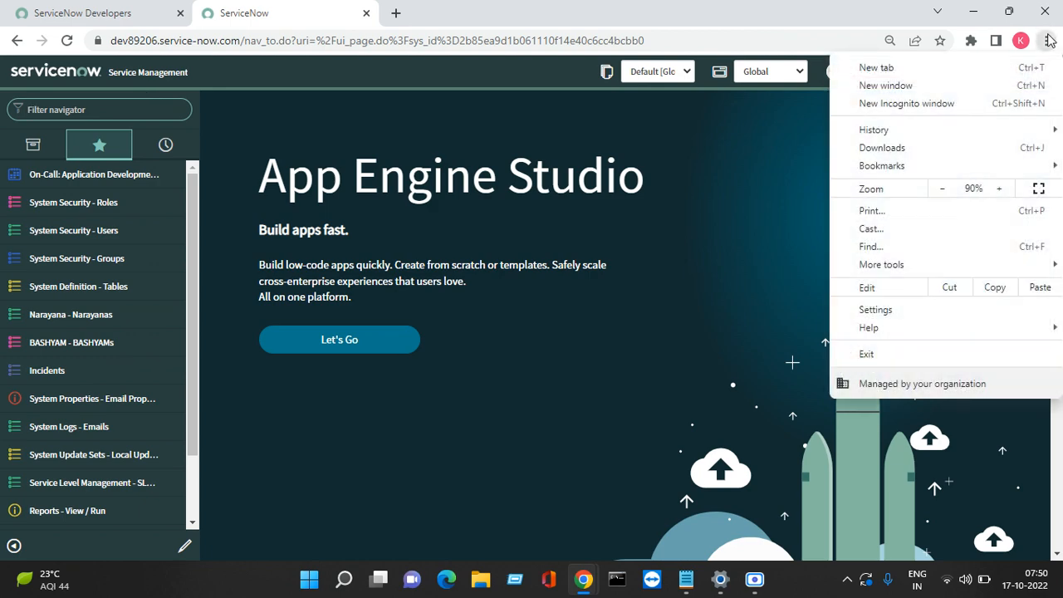
pyautogui.click(999, 190)
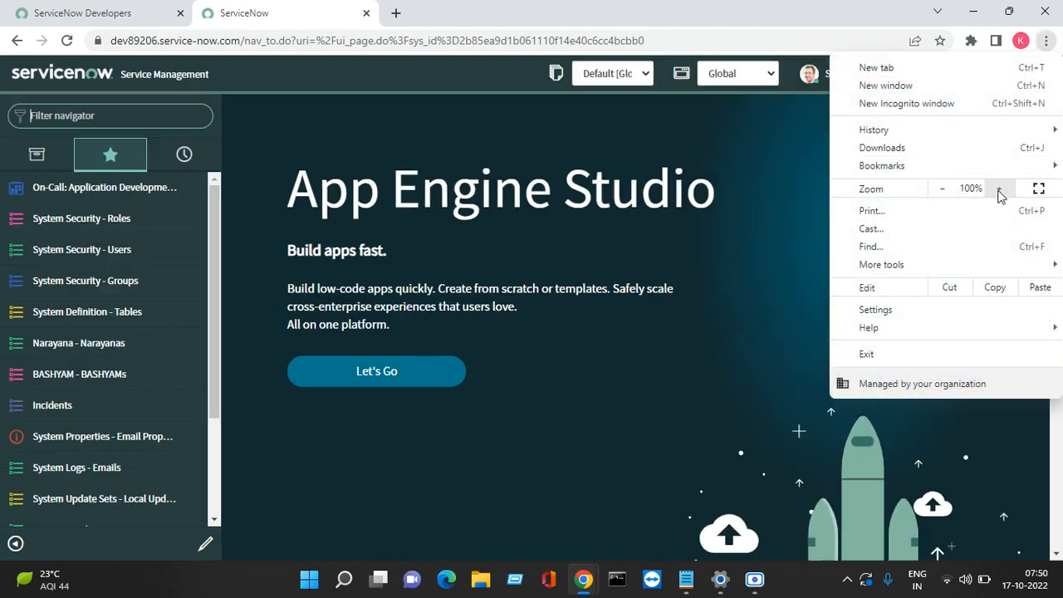
pyautogui.click(167, 120)
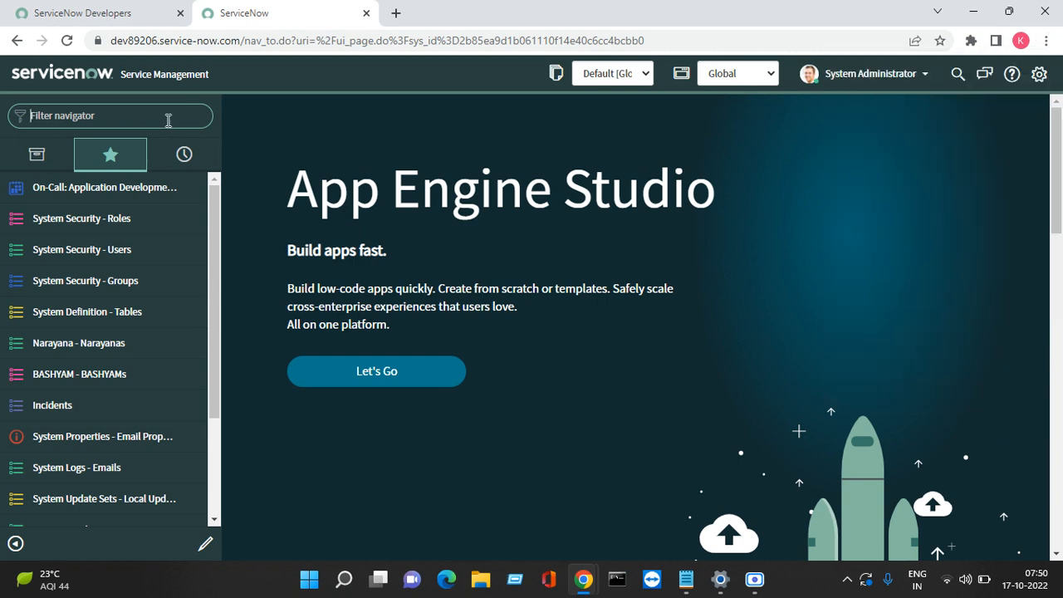
pyautogui.write('t')
pyautogui.write('ecord')
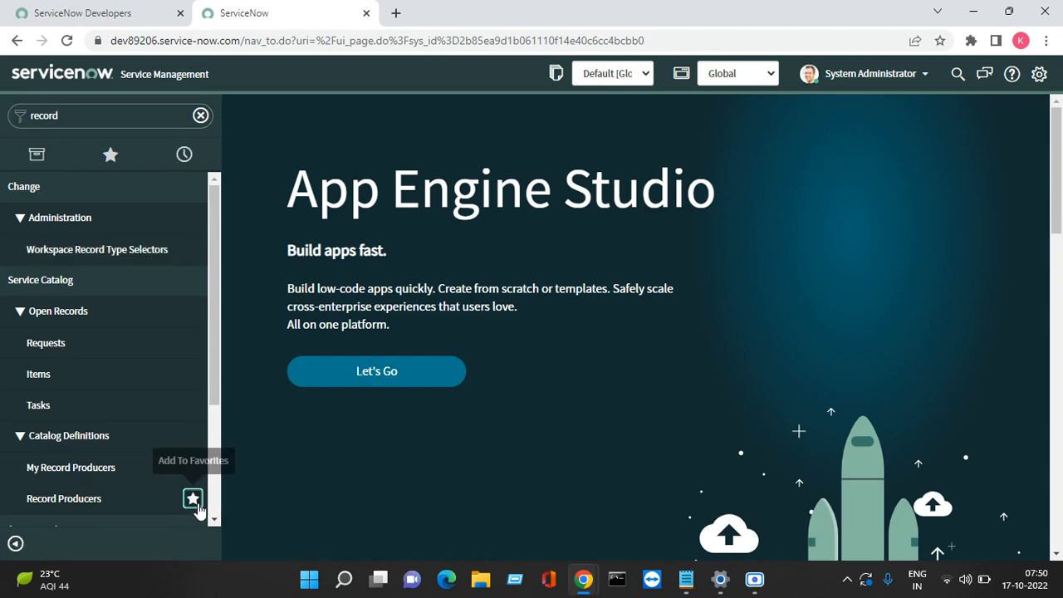
pyautogui.click(120, 500)
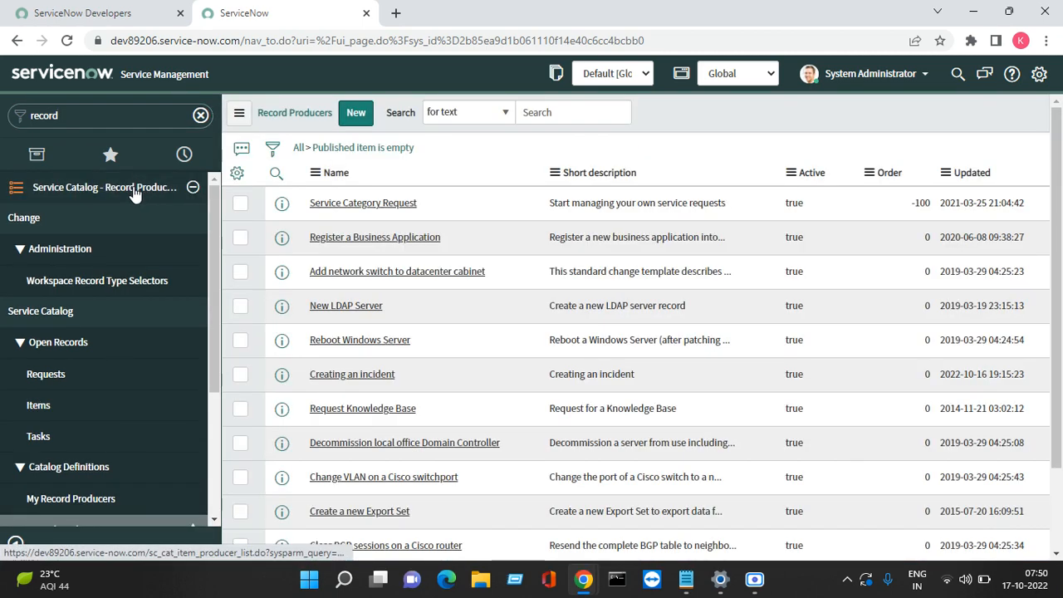
# Step: Sort Record Producers by Updated and open 'Creating an incident' down to its Variables list
pyautogui.click(127, 186)
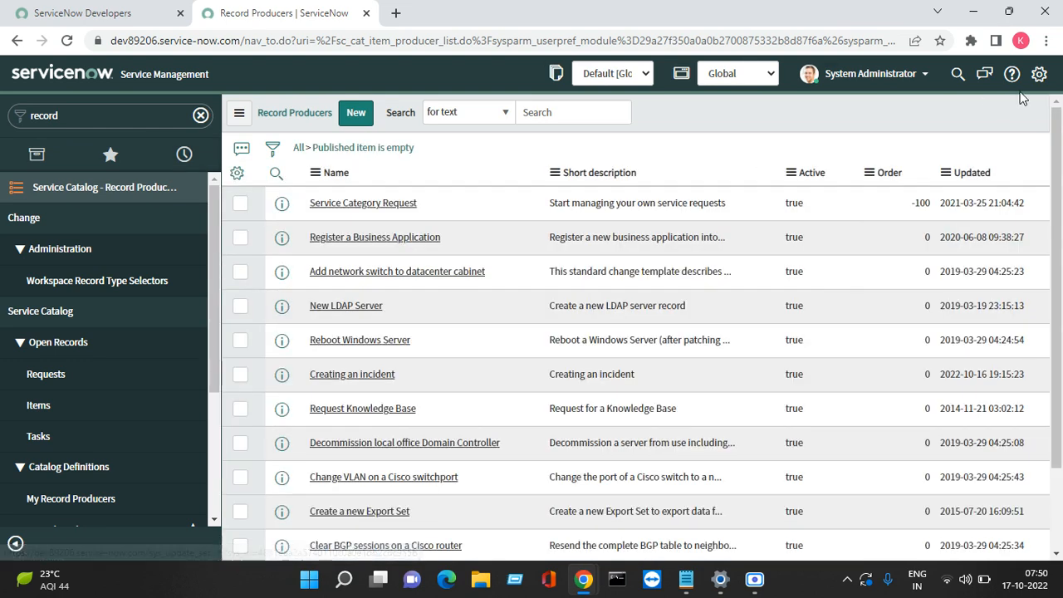
pyautogui.click(969, 176)
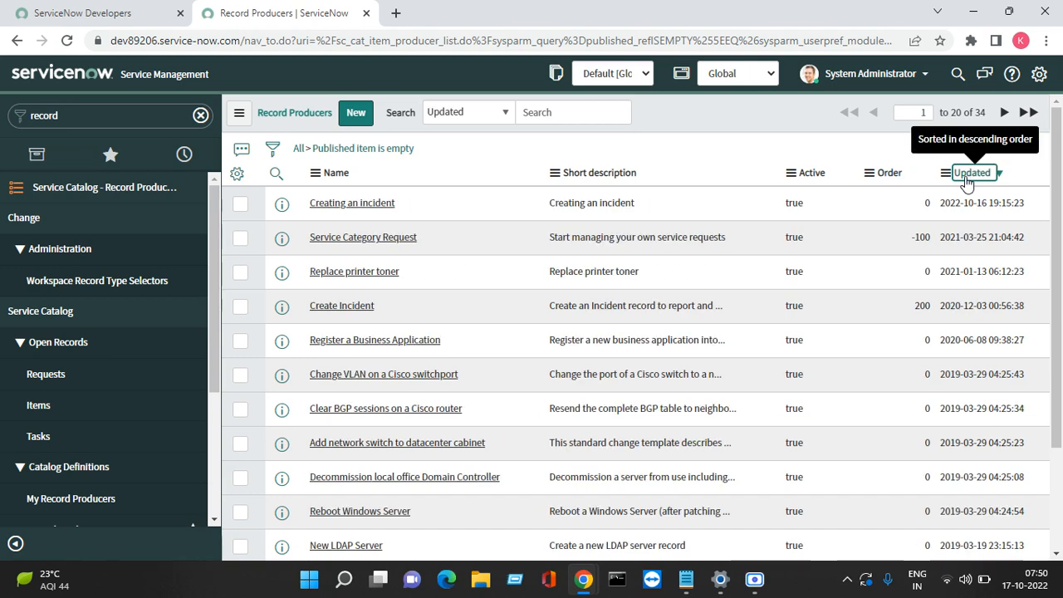
pyautogui.click(359, 205)
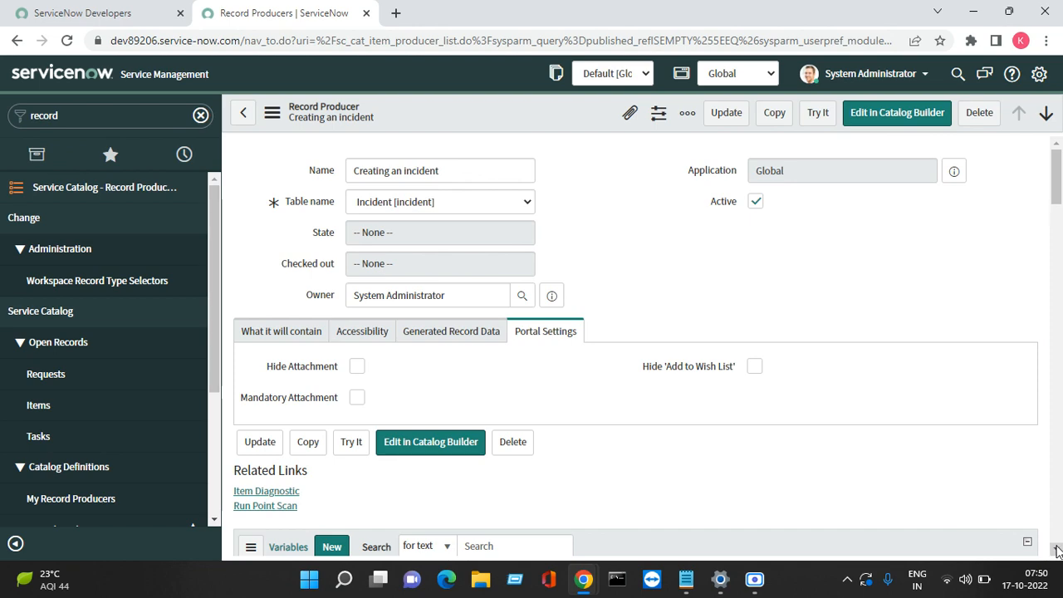
pyautogui.scroll(-3, 1051, 552)
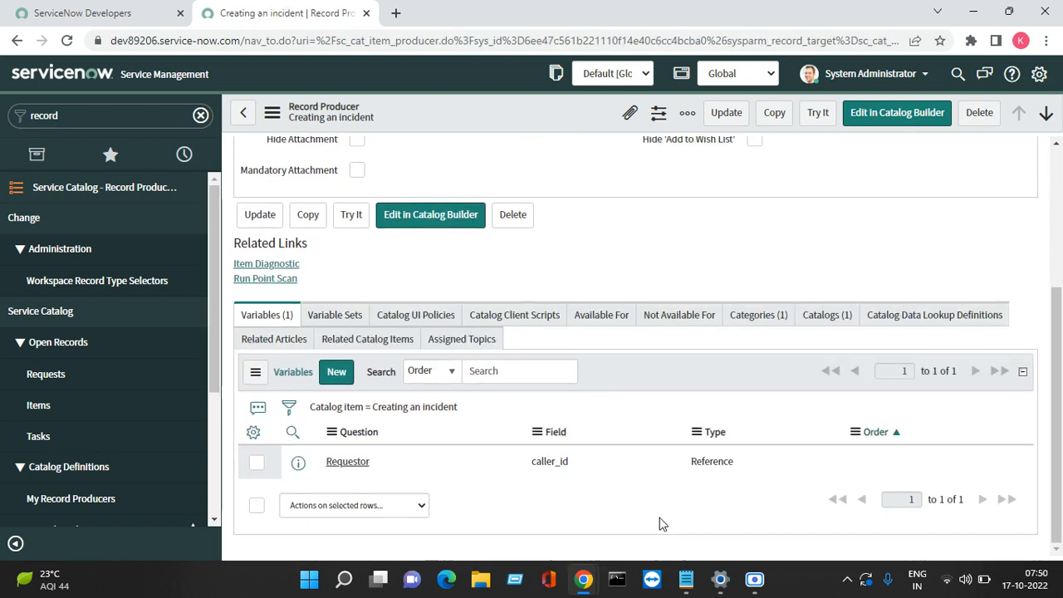
pyautogui.click(343, 359)
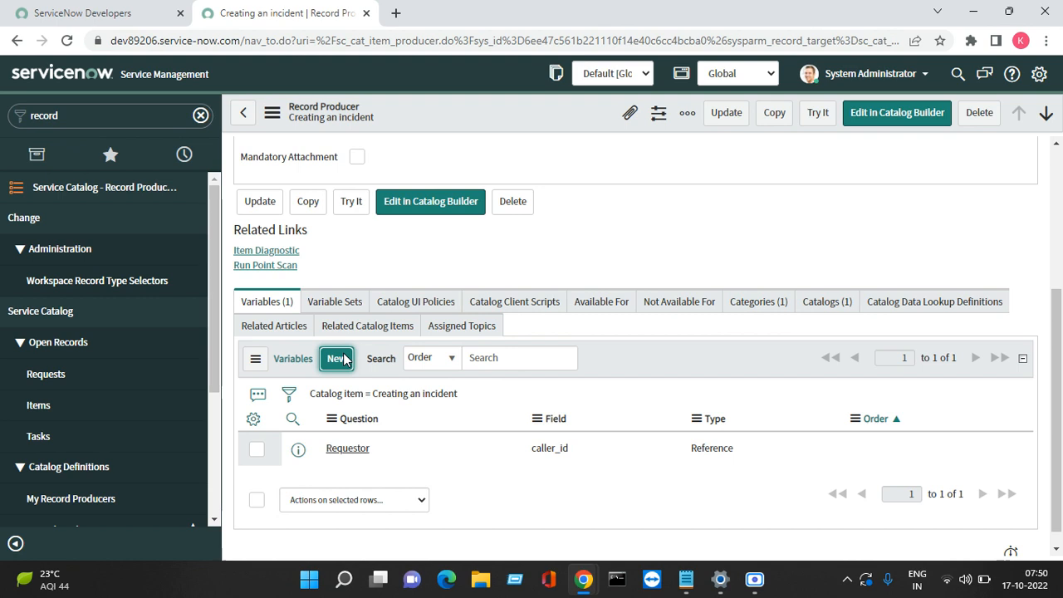
# Step: Create a mandatory, field-mapped variable with Order 200 and type Lookup Multiple Choice
pyautogui.click(339, 357)
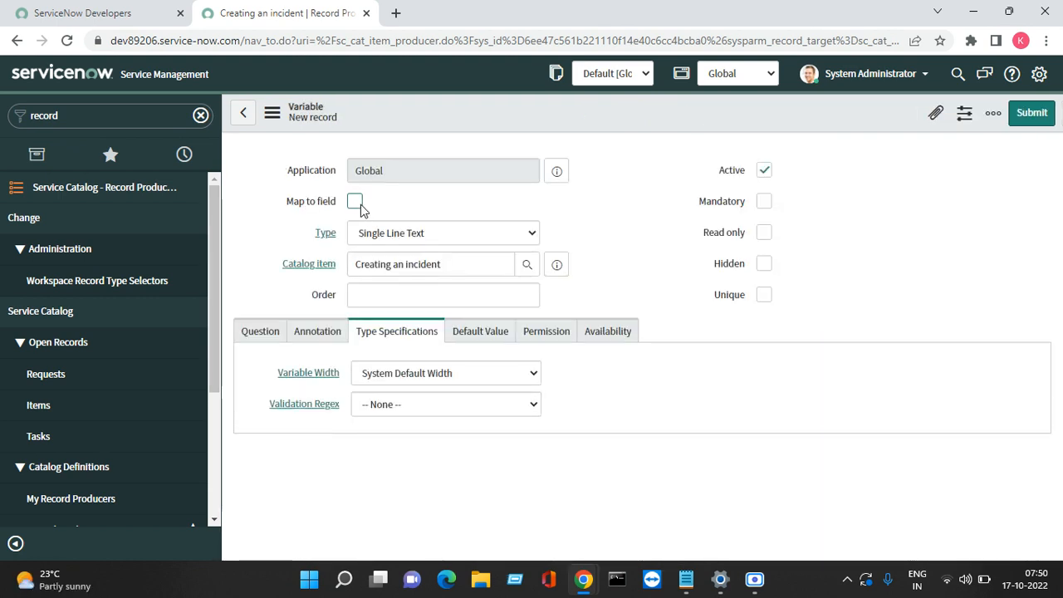
pyautogui.click(355, 204)
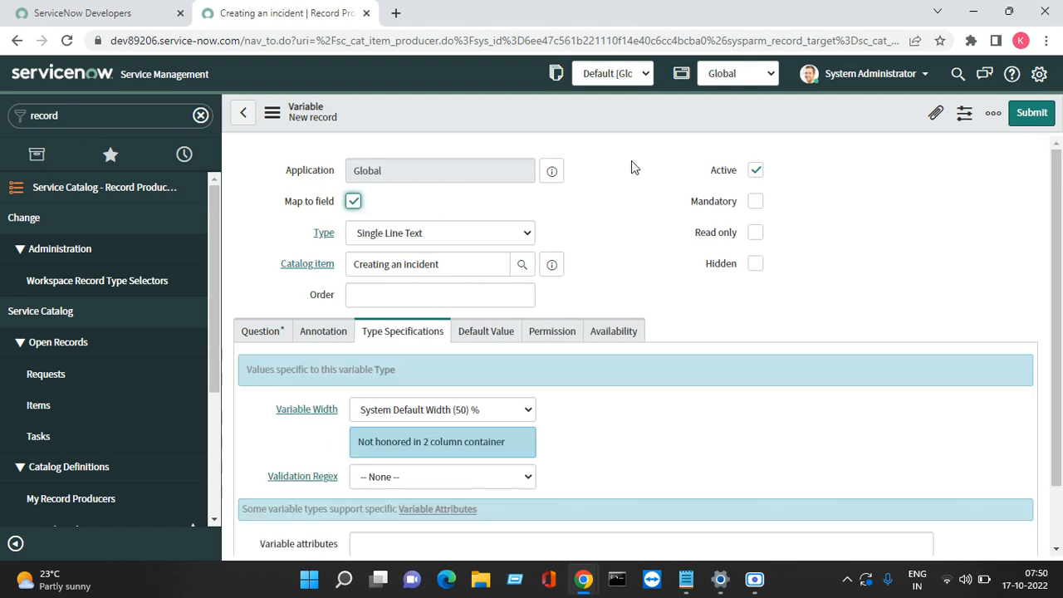
pyautogui.click(756, 206)
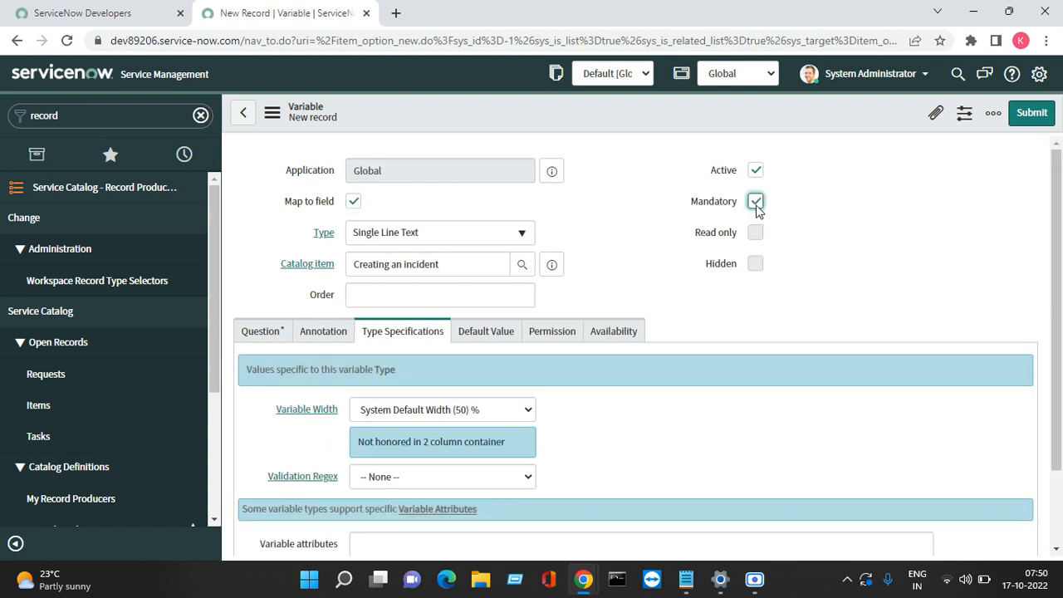
pyautogui.click(354, 202)
pyautogui.click(352, 203)
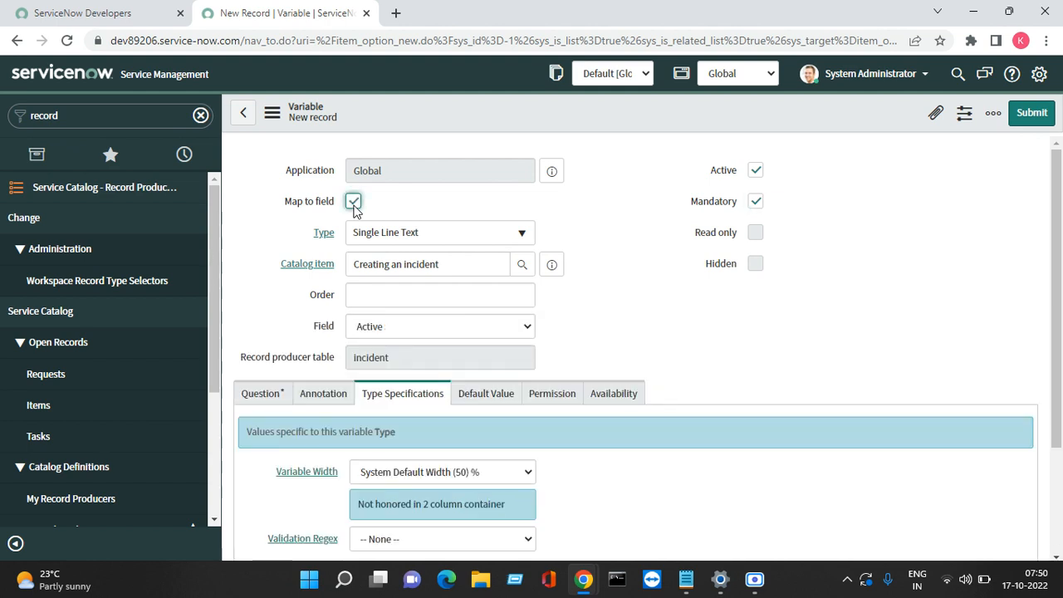
pyautogui.click(377, 293)
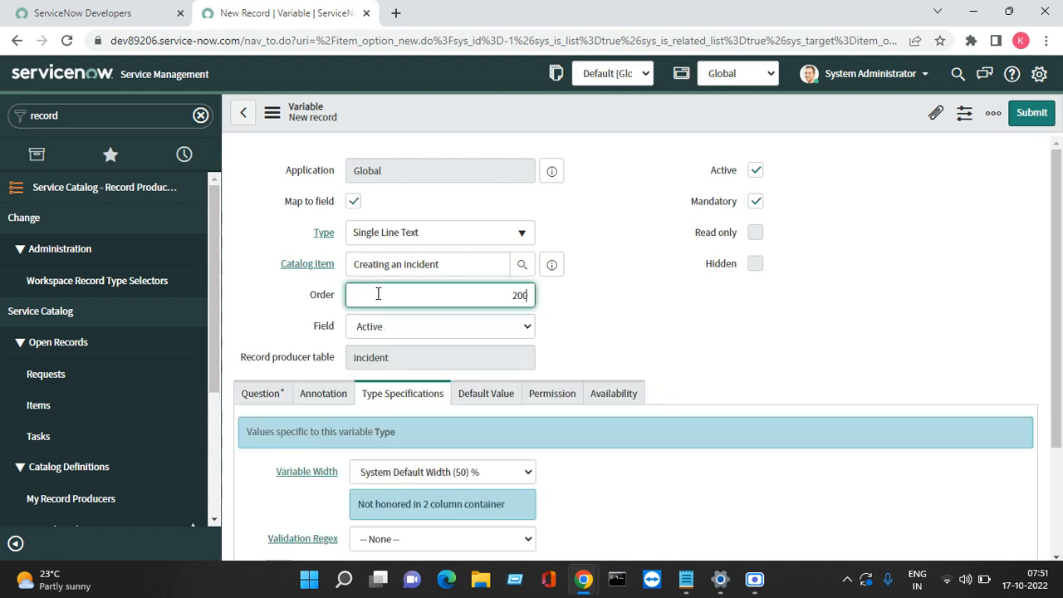
pyautogui.click(437, 243)
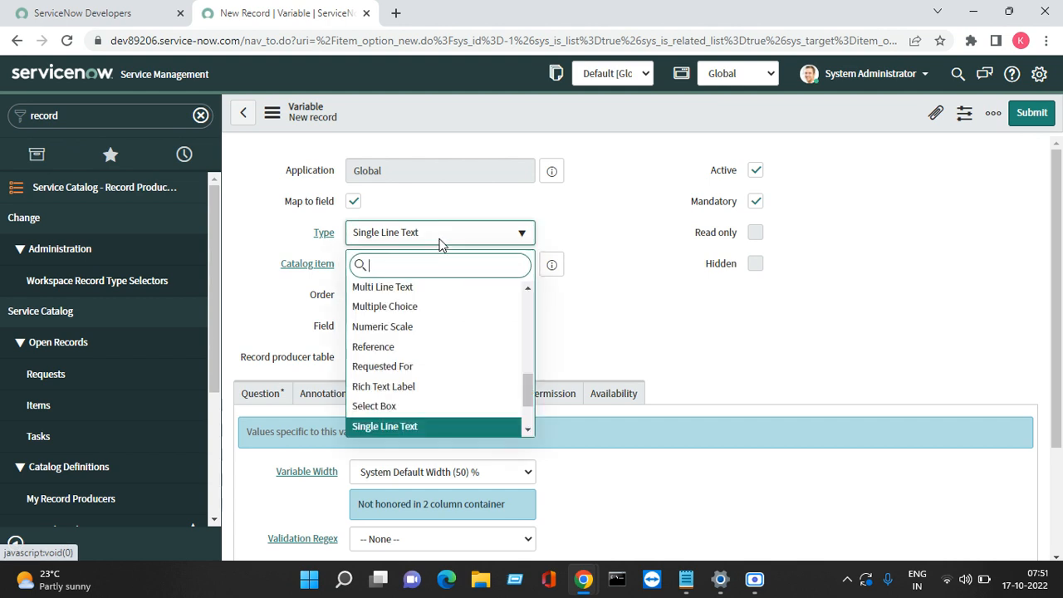
pyautogui.write('ca')
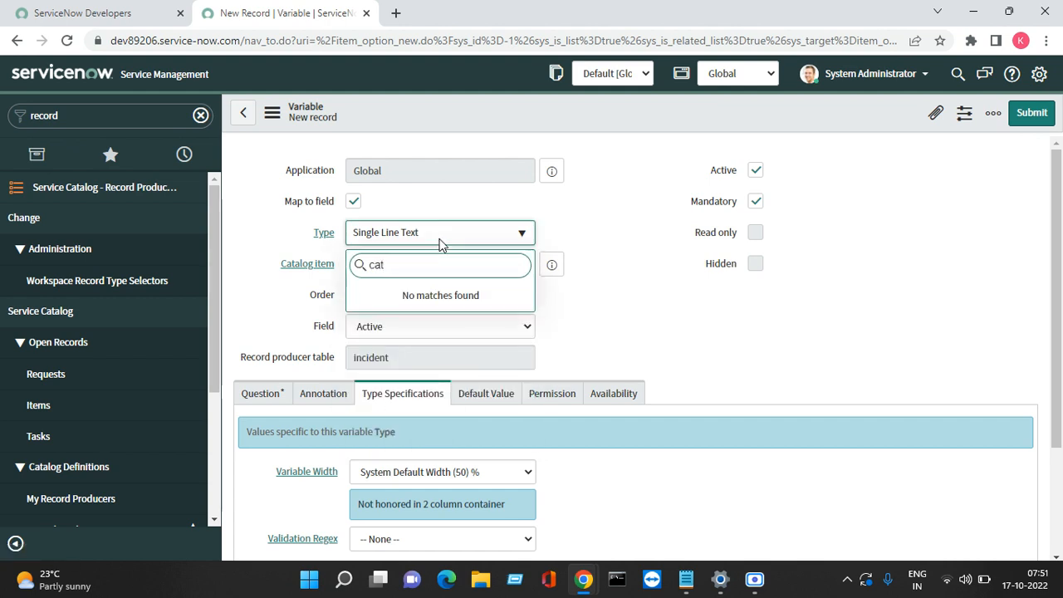
pyautogui.click(640, 300)
pyautogui.click(490, 240)
pyautogui.write('loo')
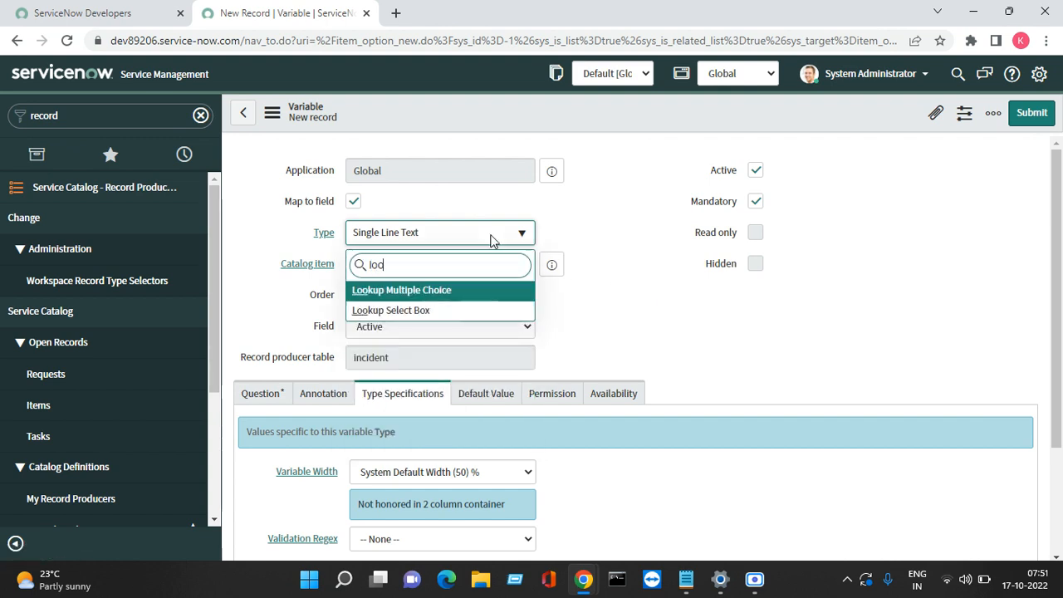
pyautogui.press('Return')
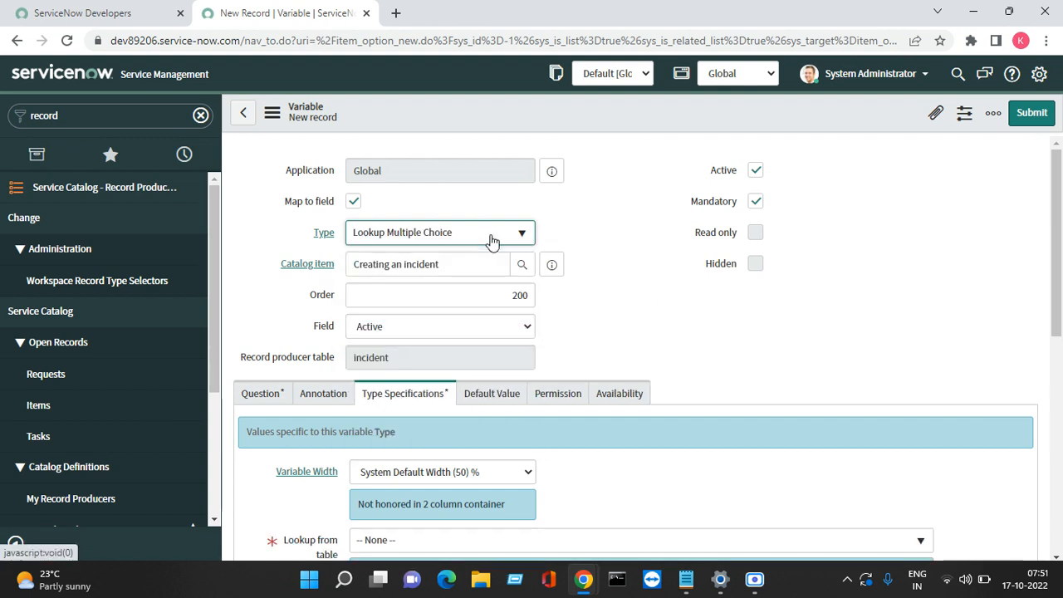
# Step: Map the variable to the incident Category field
pyautogui.click(417, 333)
pyautogui.write('cat')
pyautogui.press('Return')
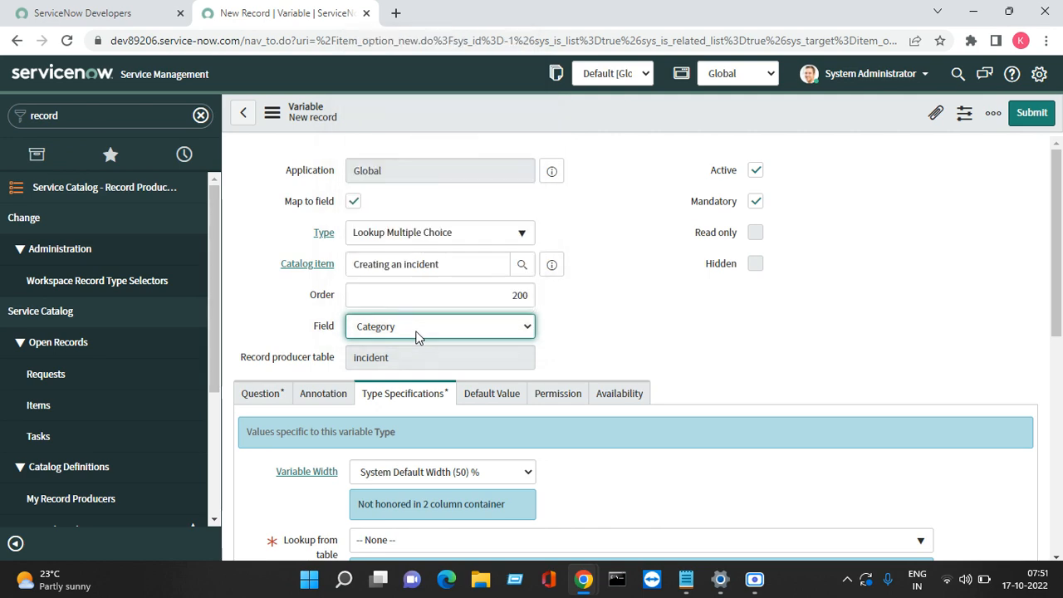
pyautogui.press('Tab')
pyautogui.hotkey('ctrl', 'c')
pyautogui.press('Tab')
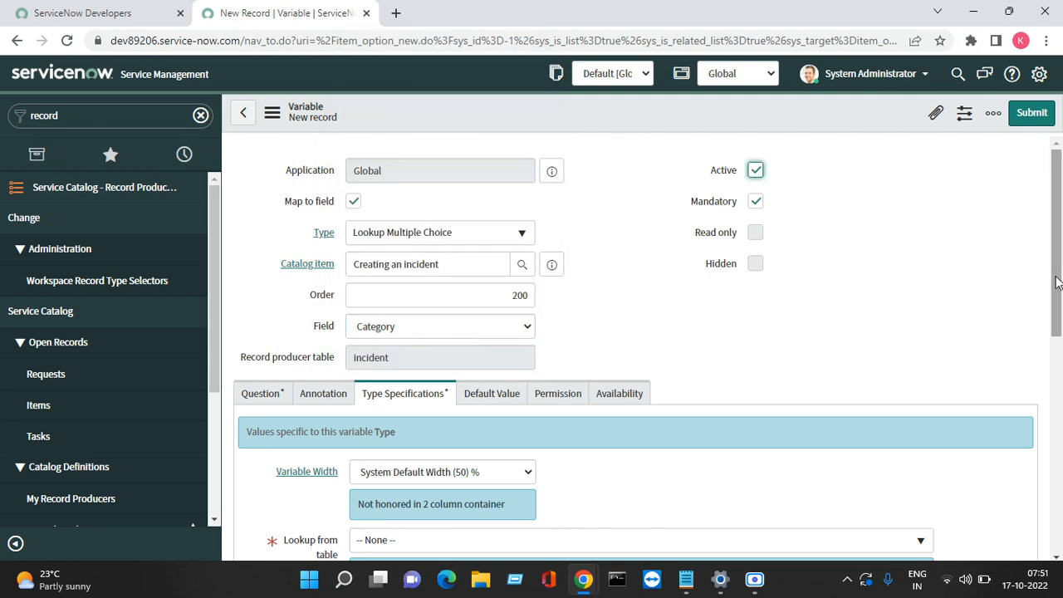
pyautogui.scroll(-3, 531, 290)
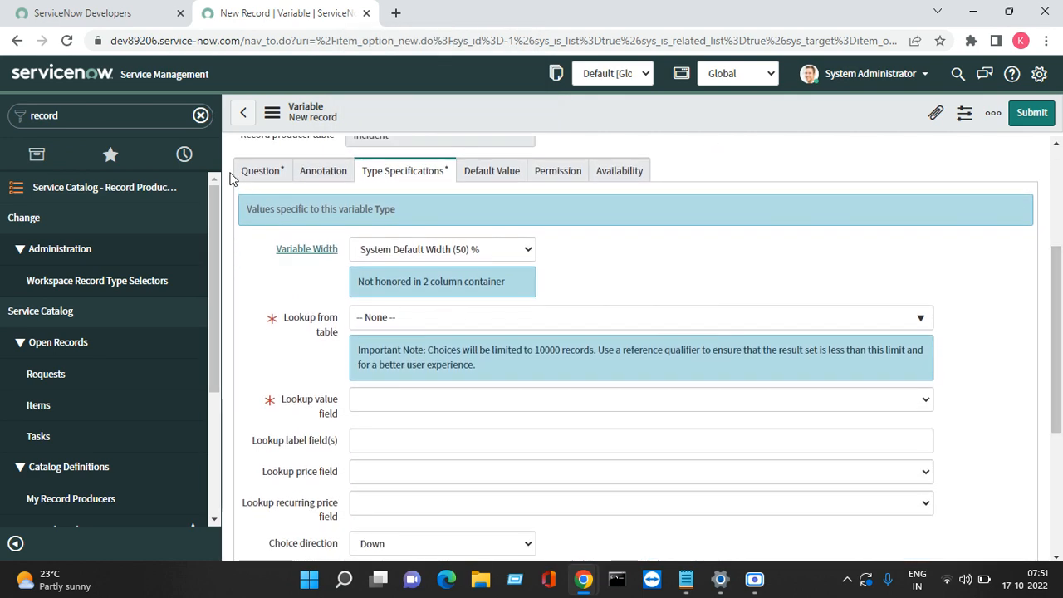
# Step: Enter 'Issue Type' as the variable's question
pyautogui.click(260, 171)
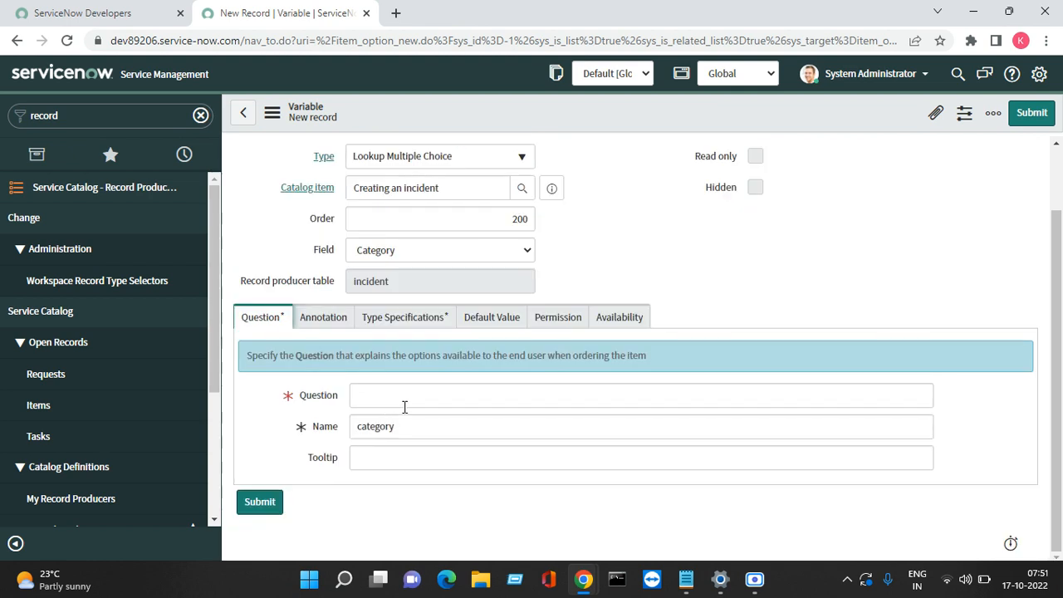
pyautogui.click(404, 406)
pyautogui.write('Is')
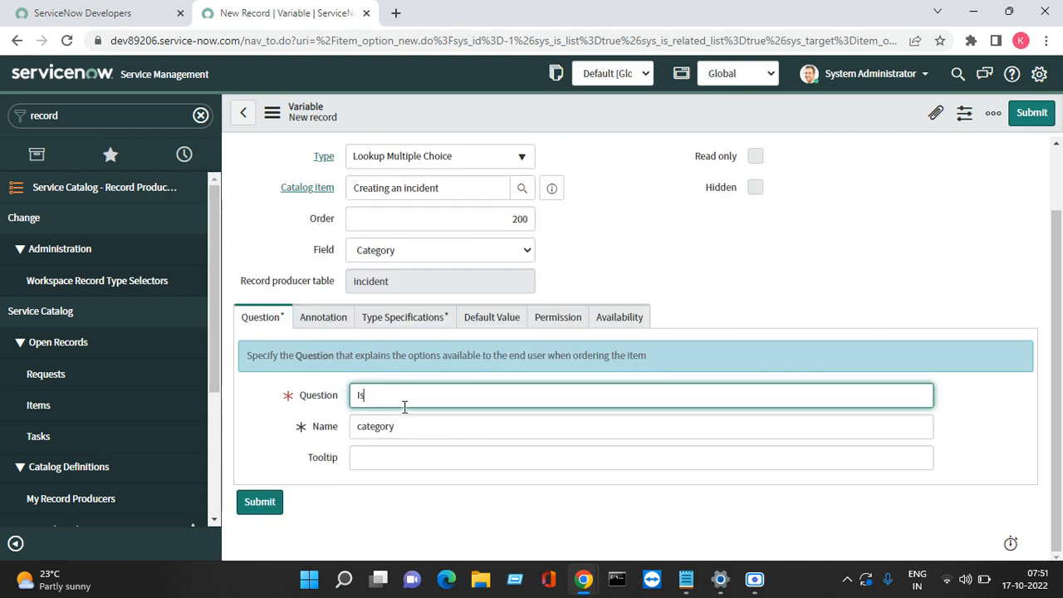
pyautogui.write('sue TYp')
pyautogui.press('BackSpace')
pyautogui.write('ype')
pyautogui.press('Tab')
pyautogui.press('Tab')
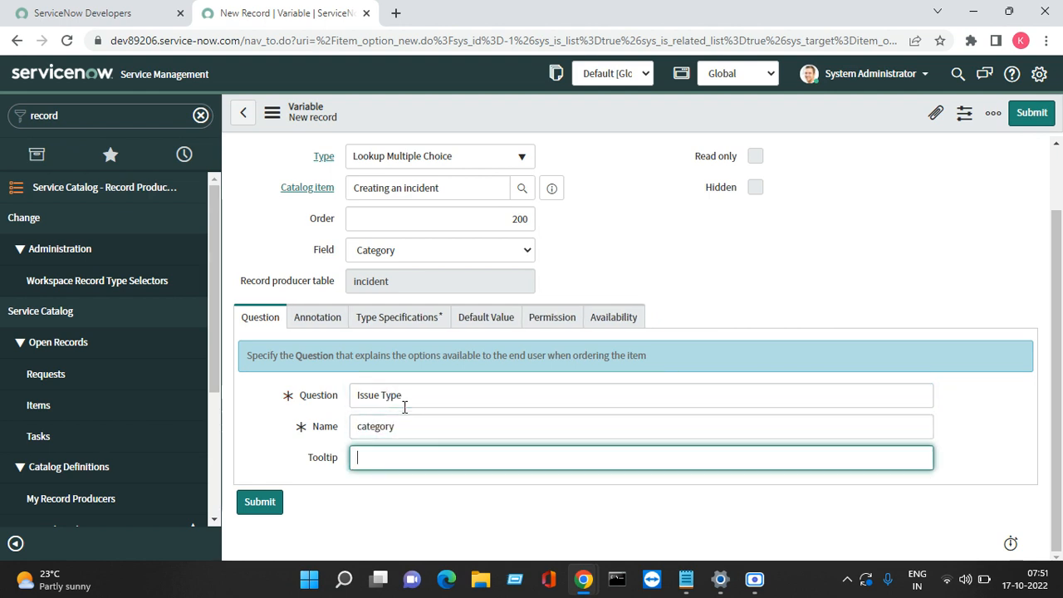
pyautogui.click(404, 319)
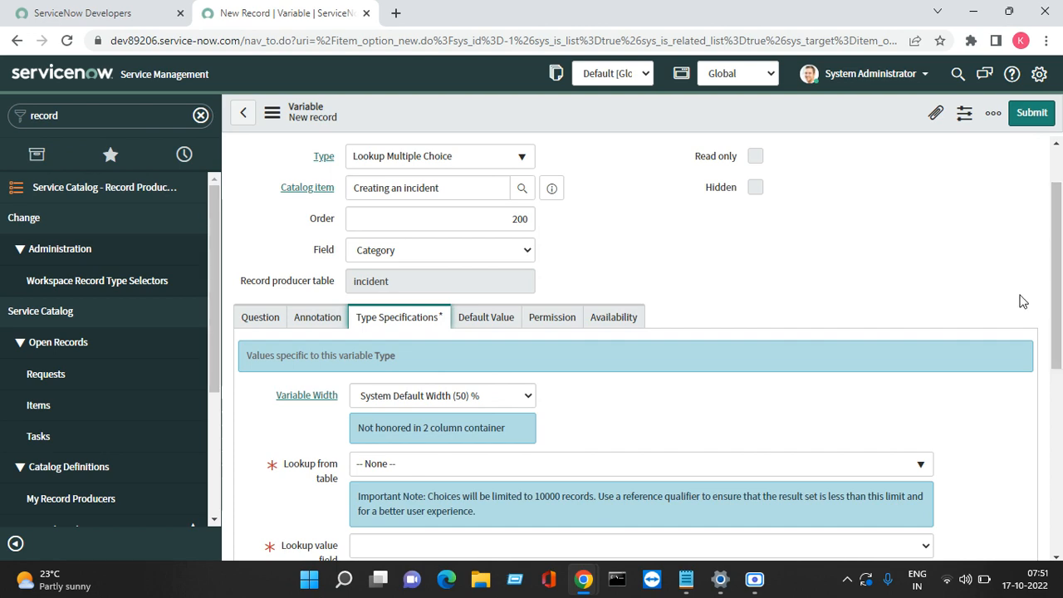
# Step: Set the lookup table to Incident with Category as lookup value field, then submit the variable
pyautogui.moveTo(1059, 299); pyautogui.dragTo(1059, 400)
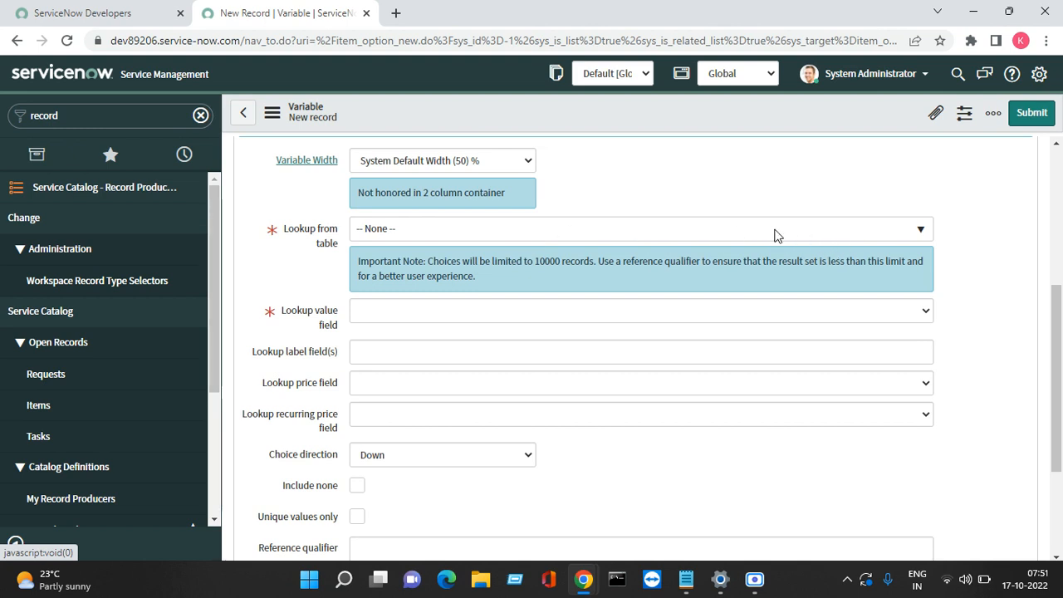
pyautogui.click(707, 238)
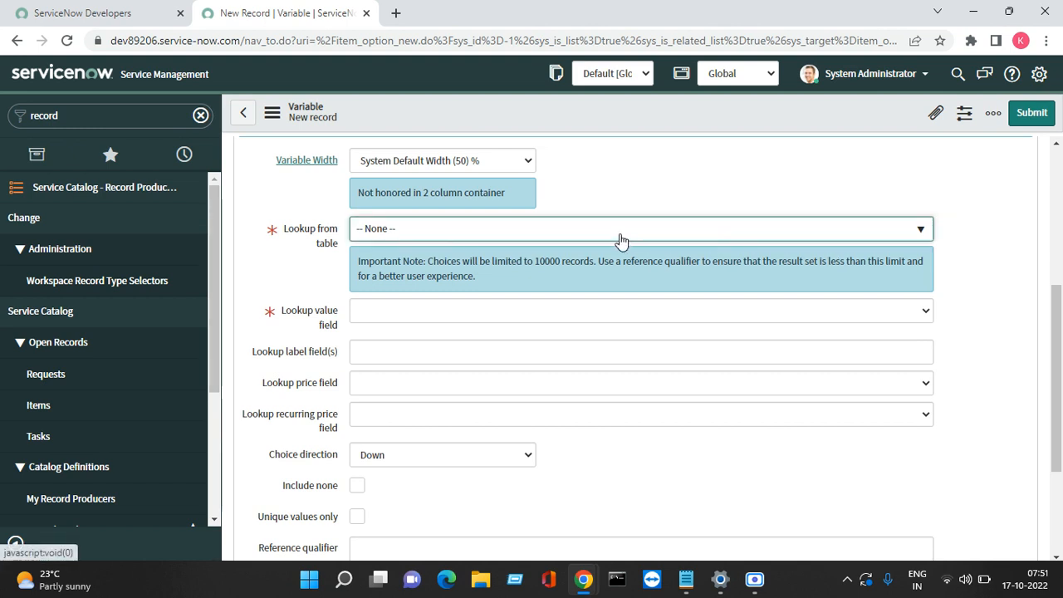
pyautogui.click(493, 234)
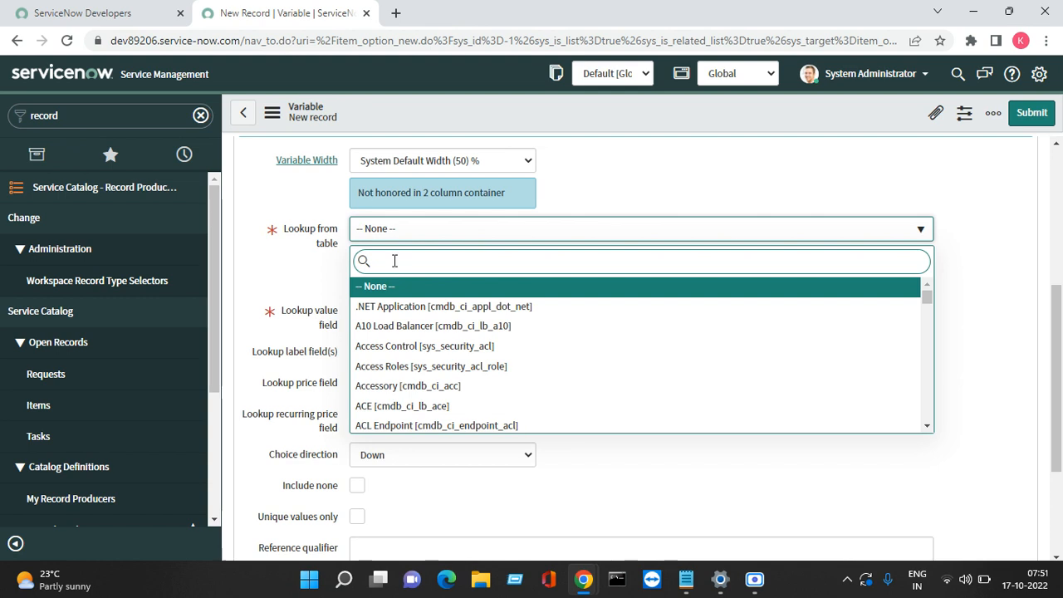
pyautogui.hotkey('ctrl', 'v')
pyautogui.press('Return')
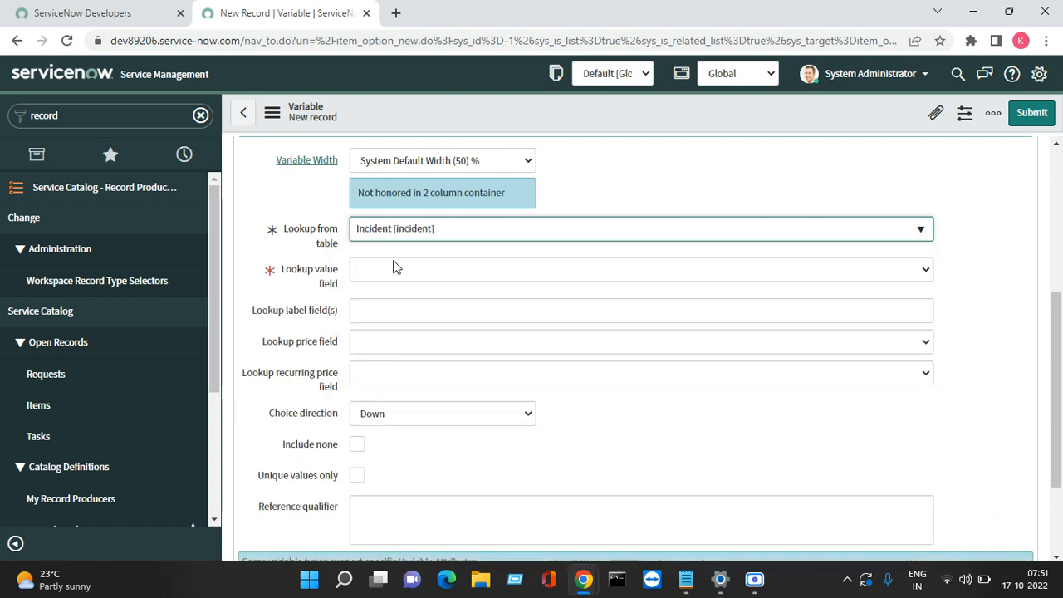
pyautogui.click(430, 271)
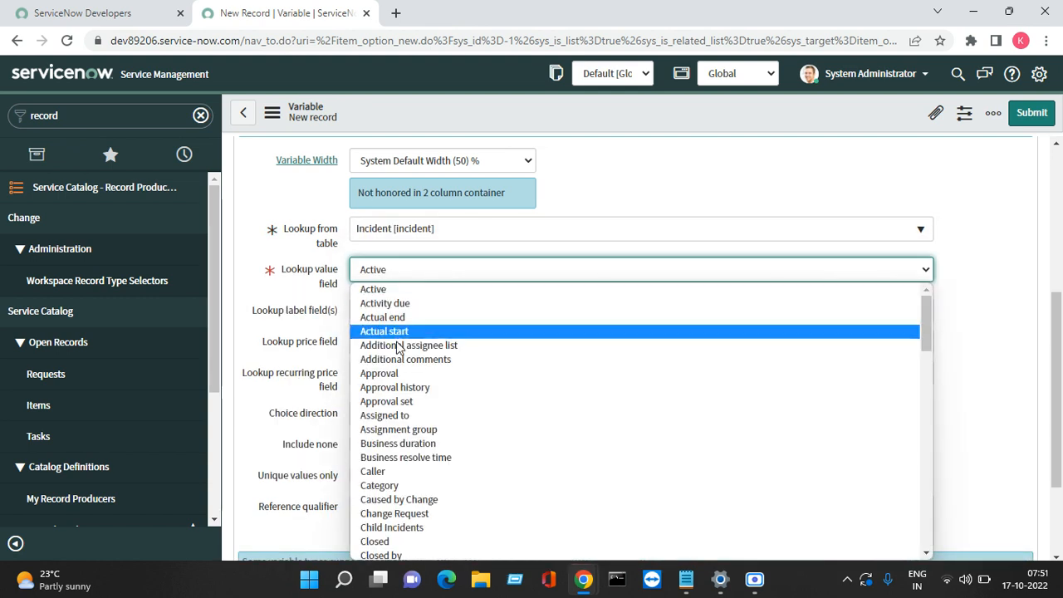
pyautogui.click(385, 486)
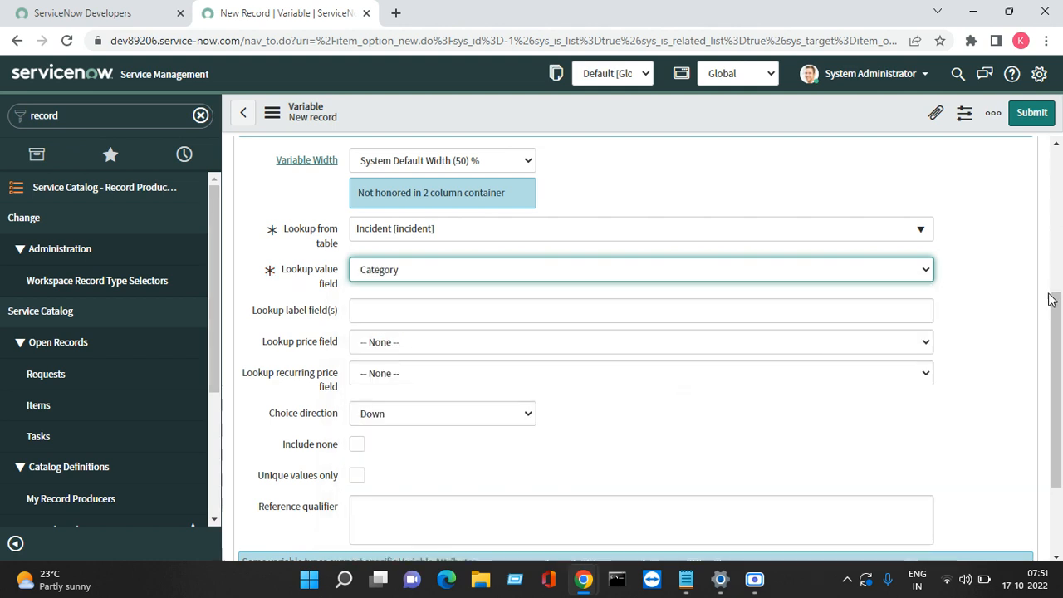
pyautogui.scroll(-2, 1059, 322)
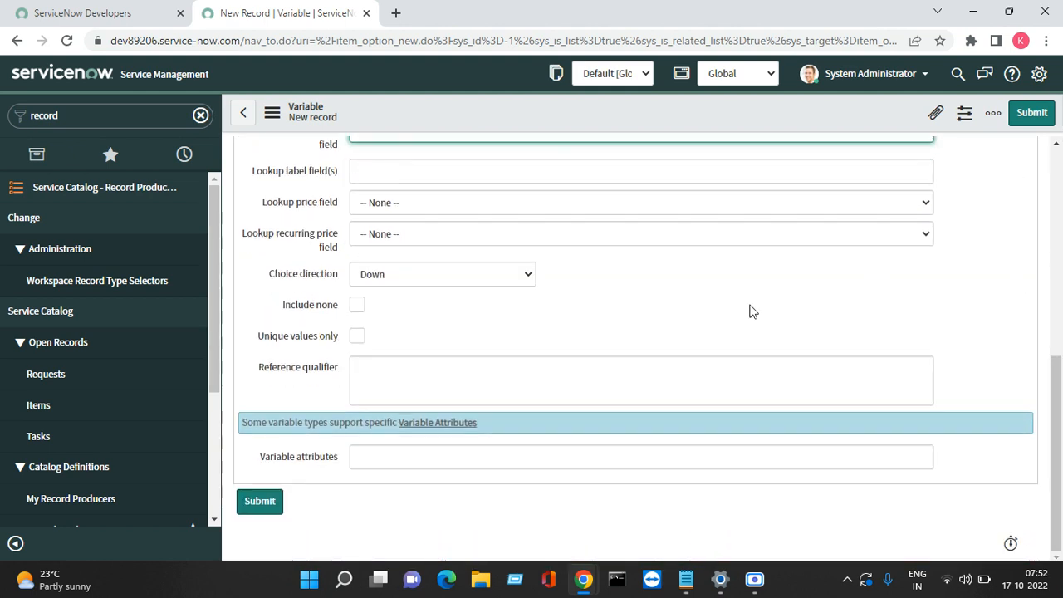
pyautogui.click(454, 389)
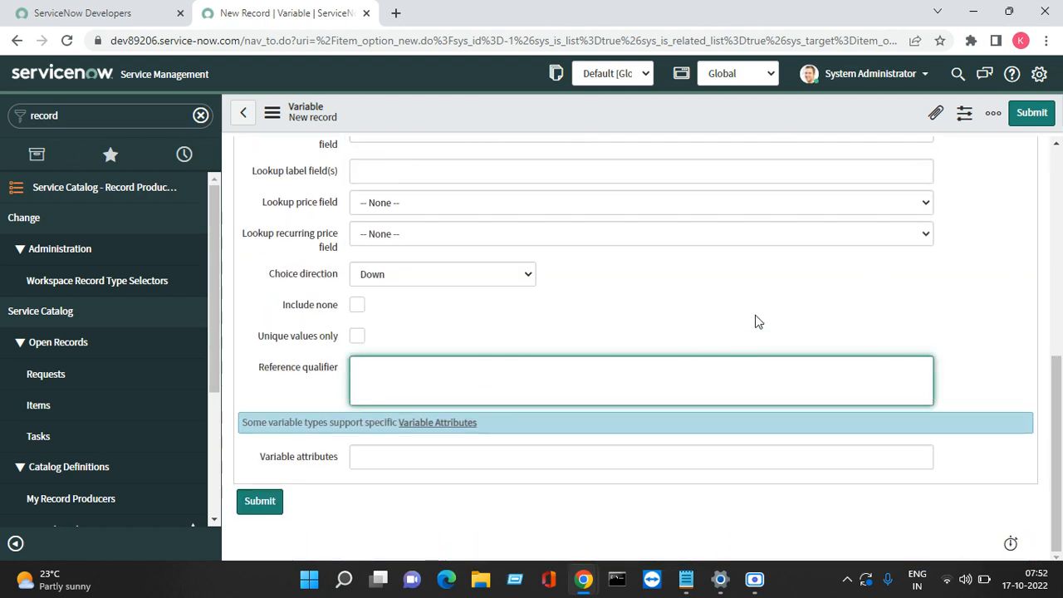
pyautogui.click(1033, 123)
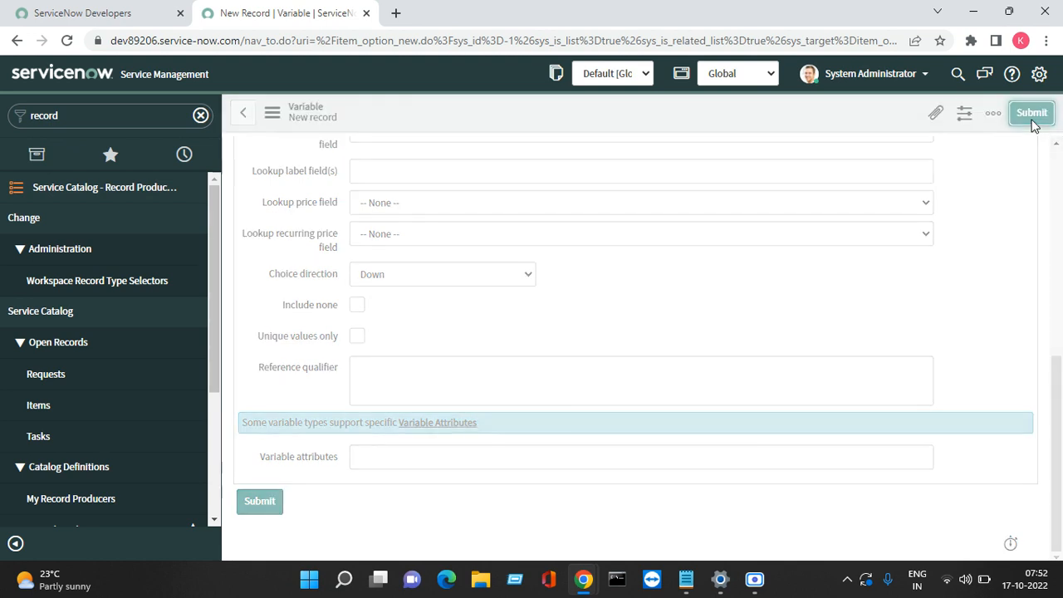
# Step: In Notepad, change 'Issue' to 'Issue description' and copy that line
pyautogui.moveTo(686, 579)
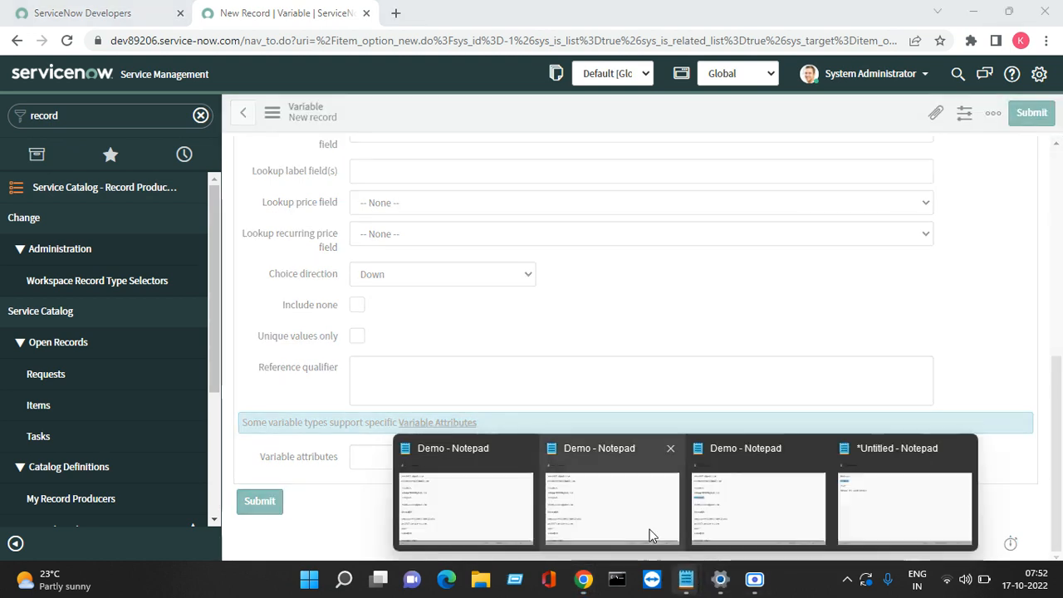
pyautogui.click(878, 461)
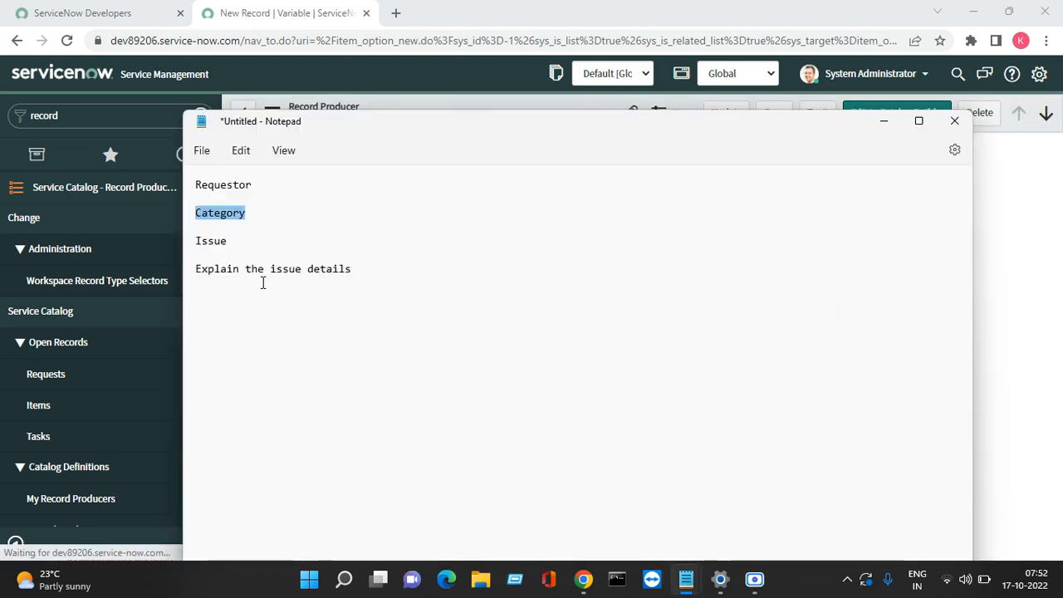
pyautogui.click(249, 253)
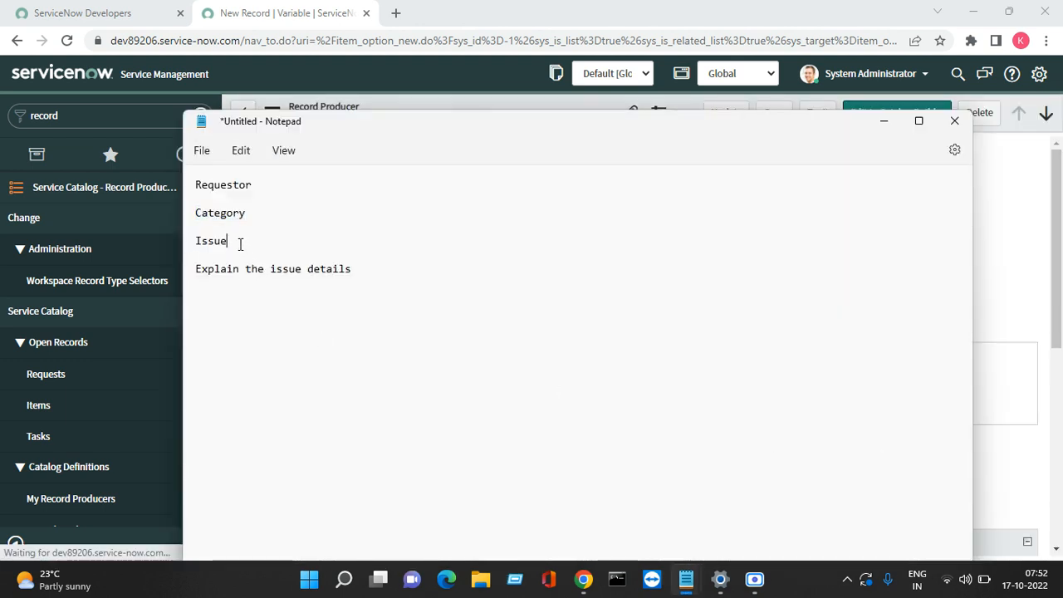
pyautogui.moveTo(239, 241); pyautogui.dragTo(189, 249)
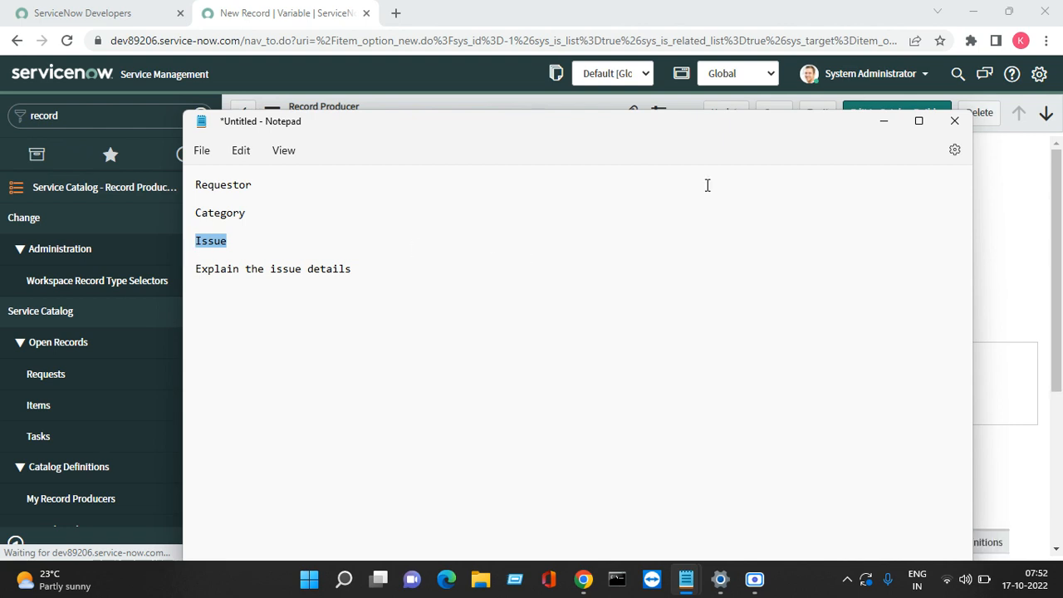
pyautogui.write('Sh')
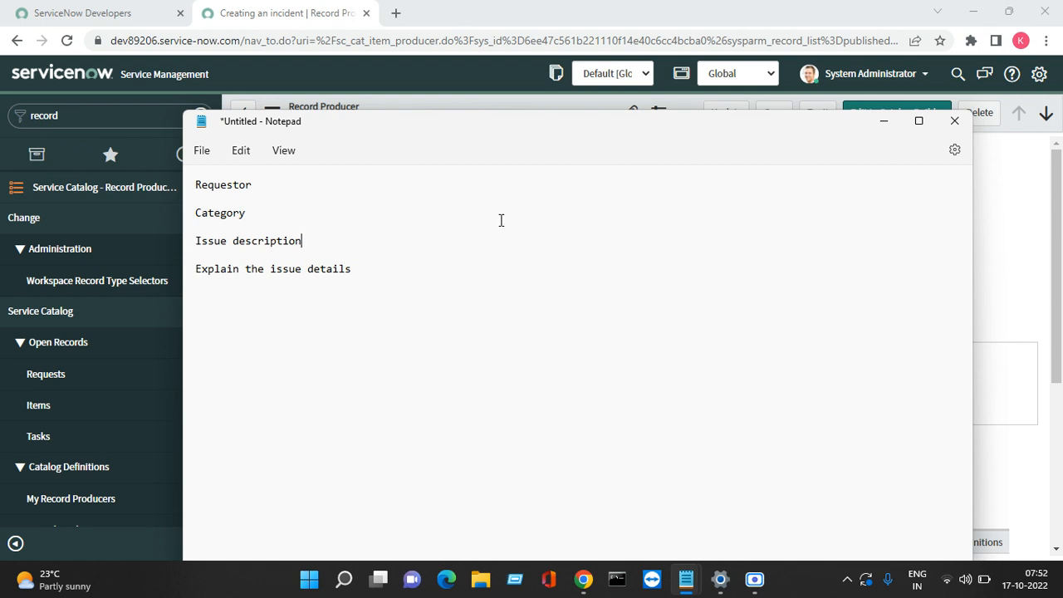
pyautogui.moveTo(356, 241); pyautogui.dragTo(197, 241)
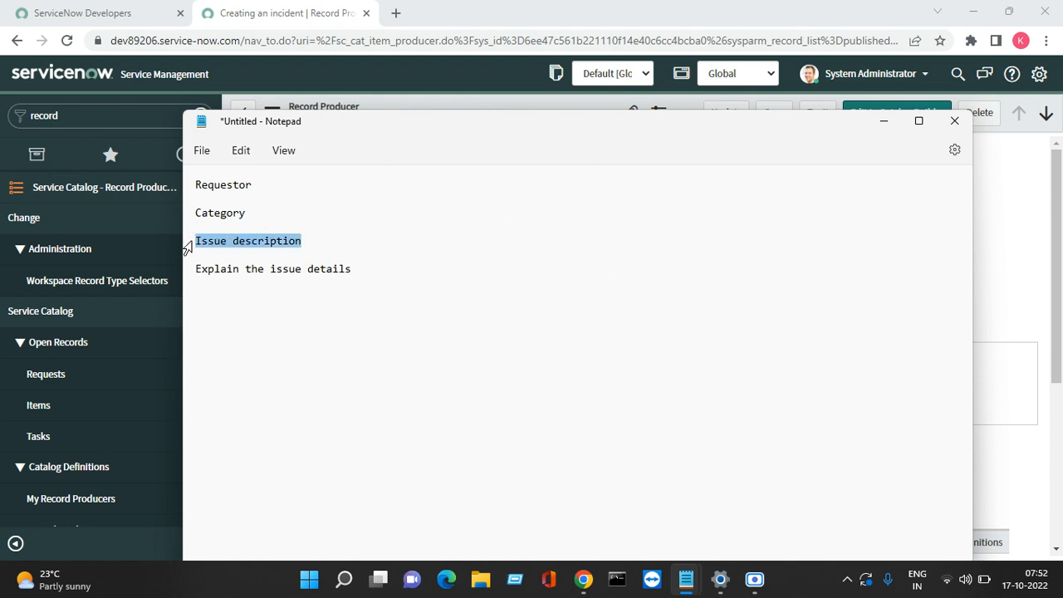
pyautogui.rightClick(208, 242)
pyautogui.click(240, 322)
# Step: Enter 100 as the Requestor variable's Order in the Variables list
pyautogui.click(887, 121)
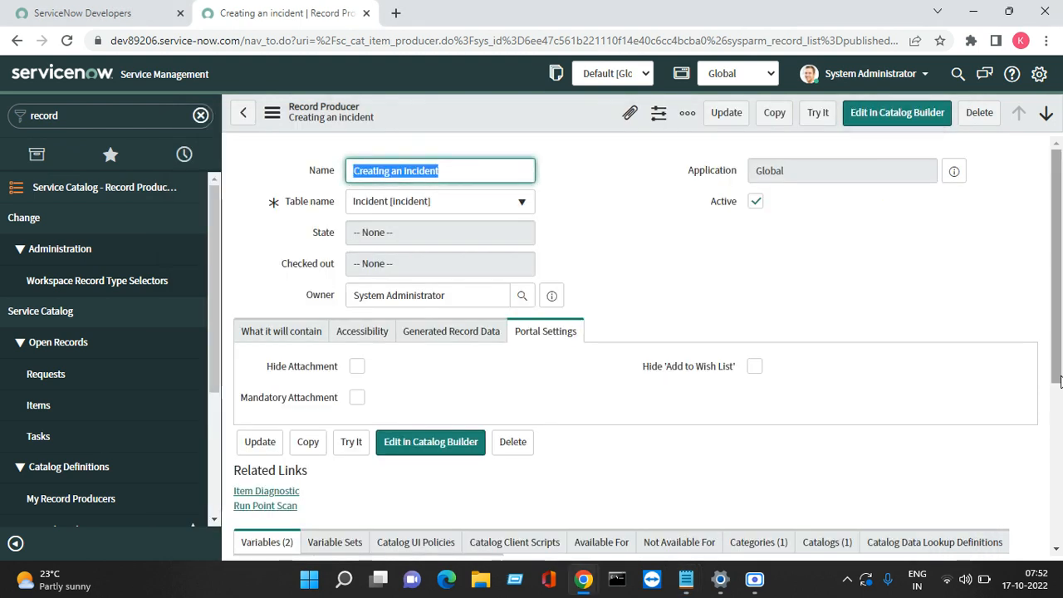
pyautogui.moveTo(1061, 281); pyautogui.dragTo(1061, 441)
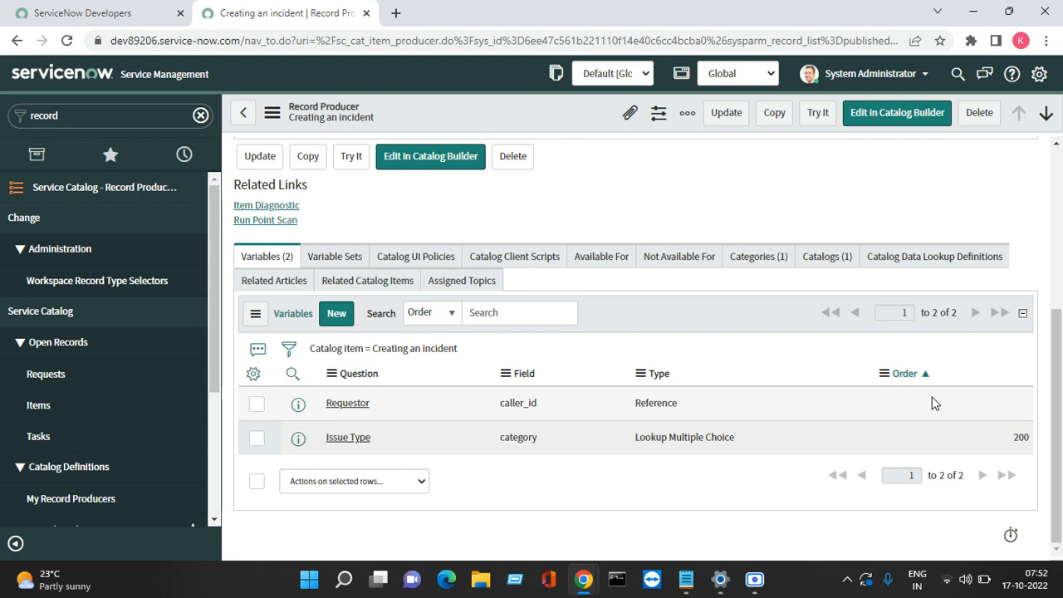
pyautogui.doubleClick(933, 403)
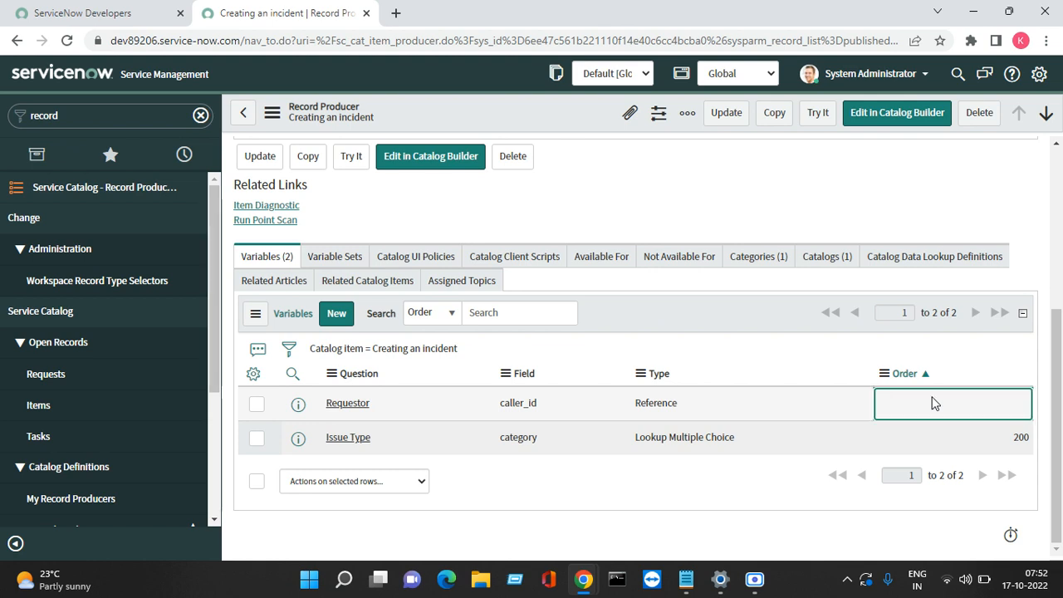
pyautogui.doubleClick(969, 415)
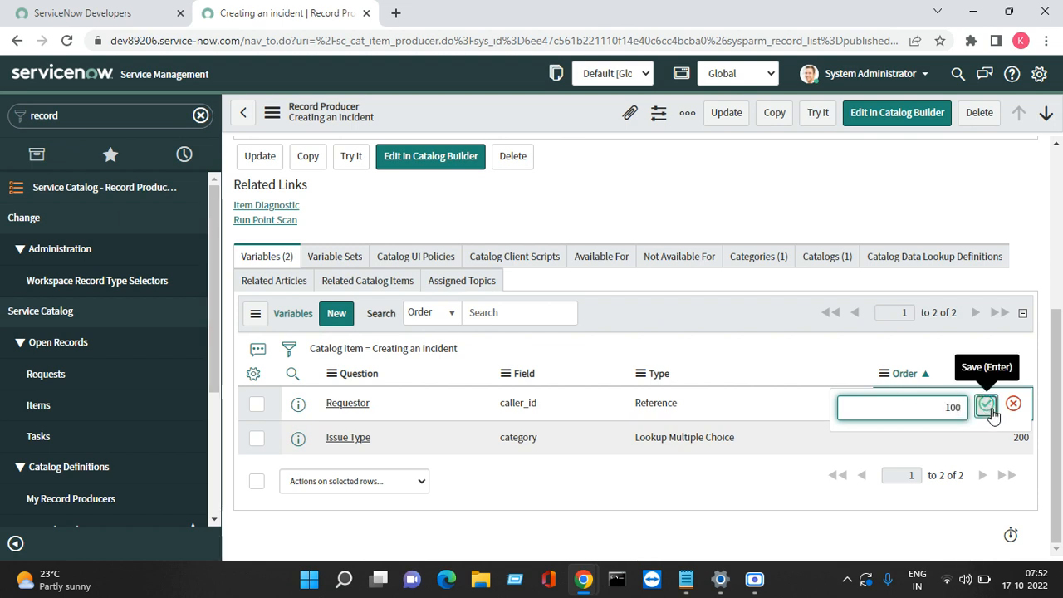
pyautogui.click(985, 404)
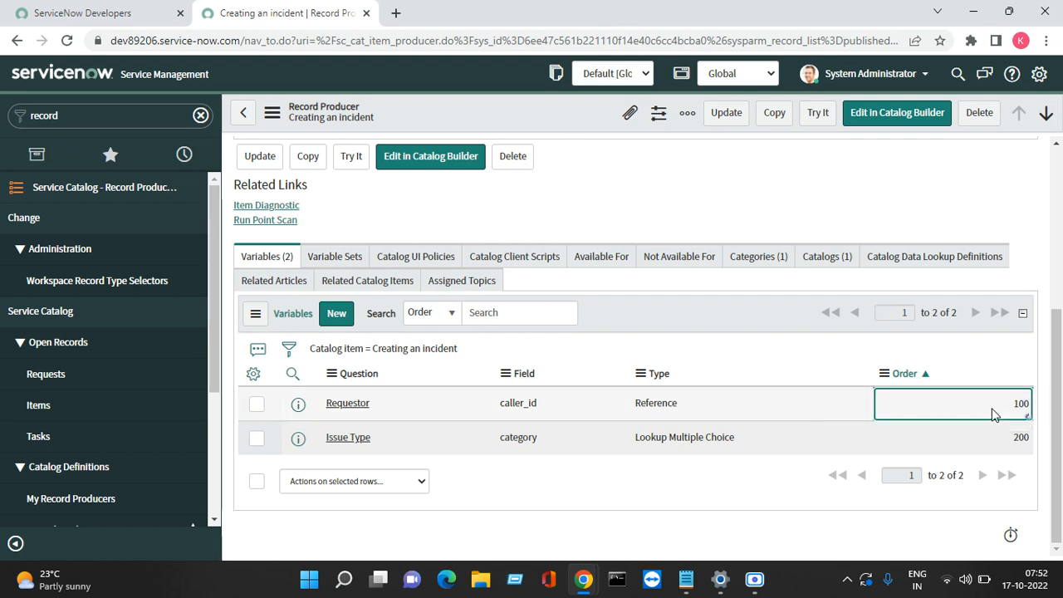
# Step: Start a new field-mapped Single Line Text variable with Order 300
pyautogui.click(335, 319)
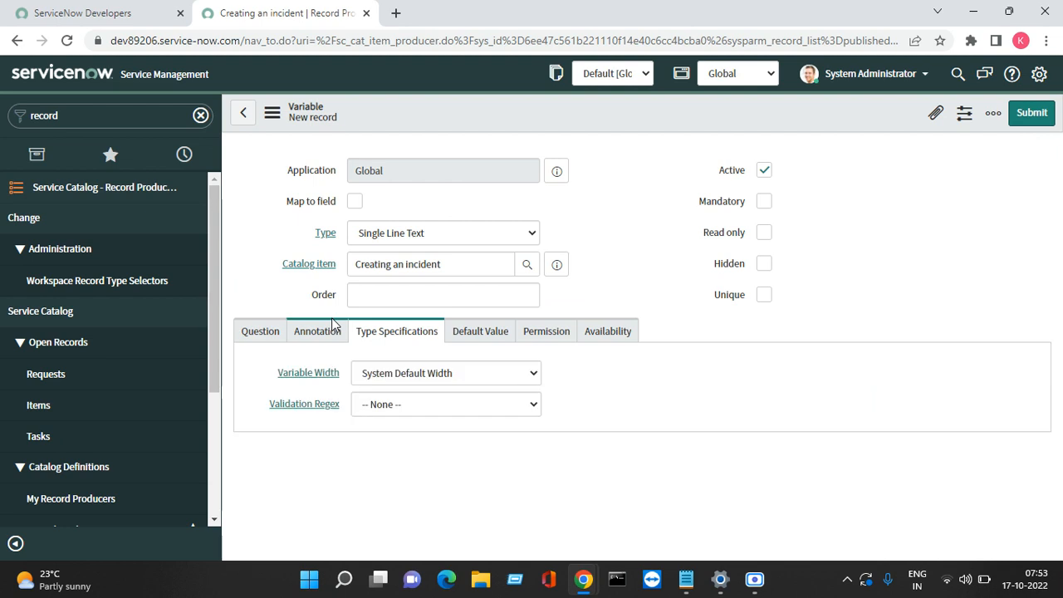
pyautogui.click(354, 201)
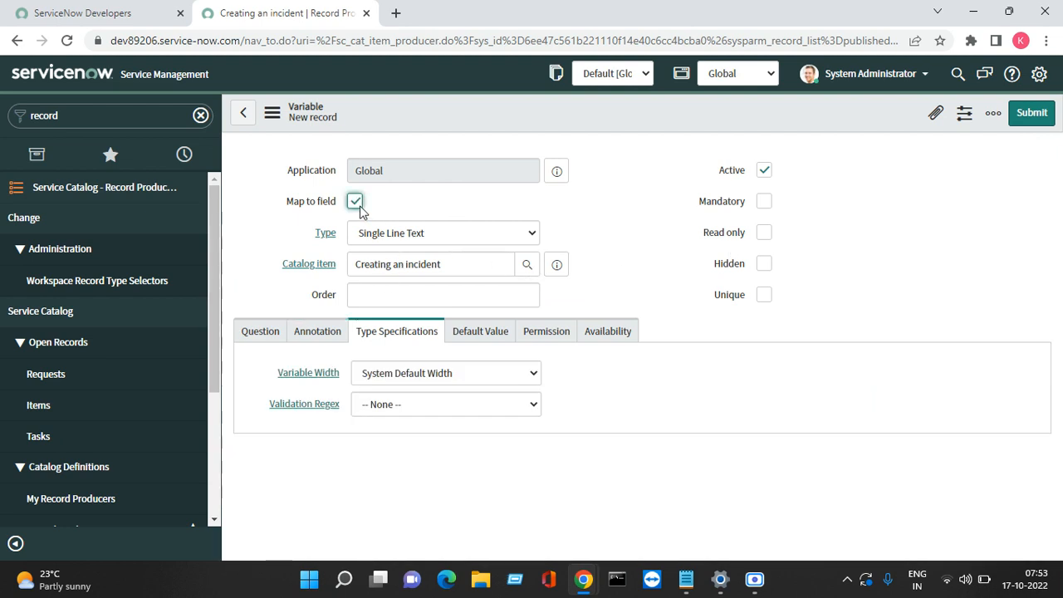
pyautogui.click(423, 235)
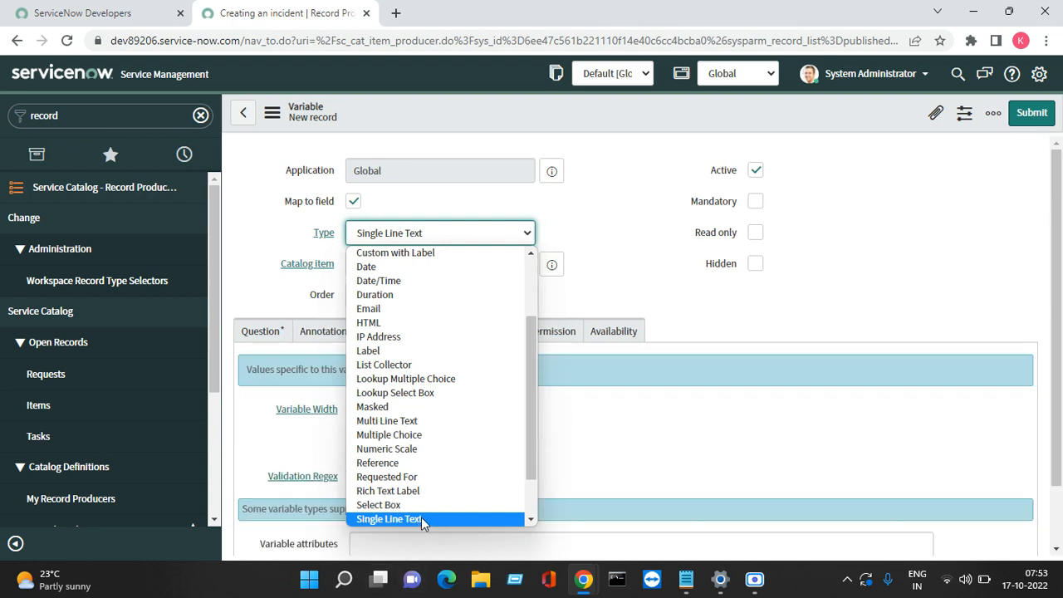
pyautogui.click(421, 518)
pyautogui.click(408, 305)
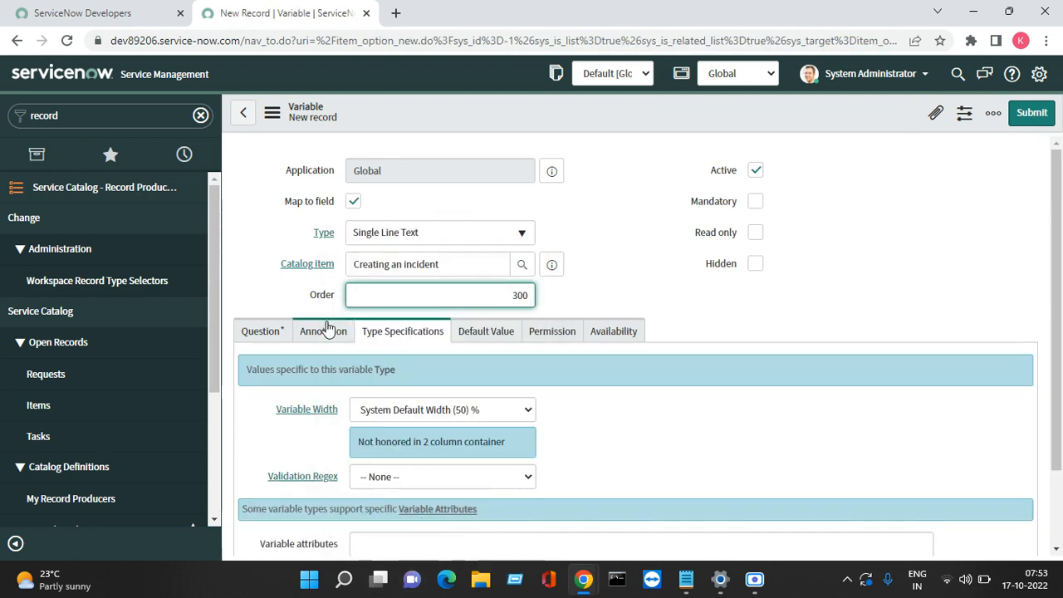
pyautogui.click(261, 331)
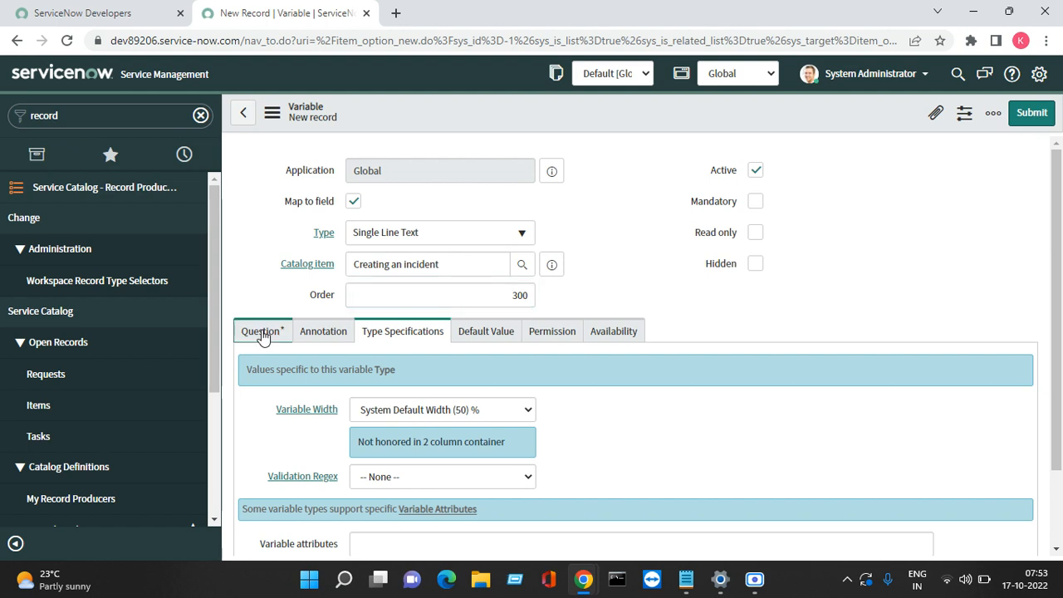
# Step: Map it to Short description, paste 'Issue description' as the question, and submit
pyautogui.click(354, 202)
pyautogui.click(355, 202)
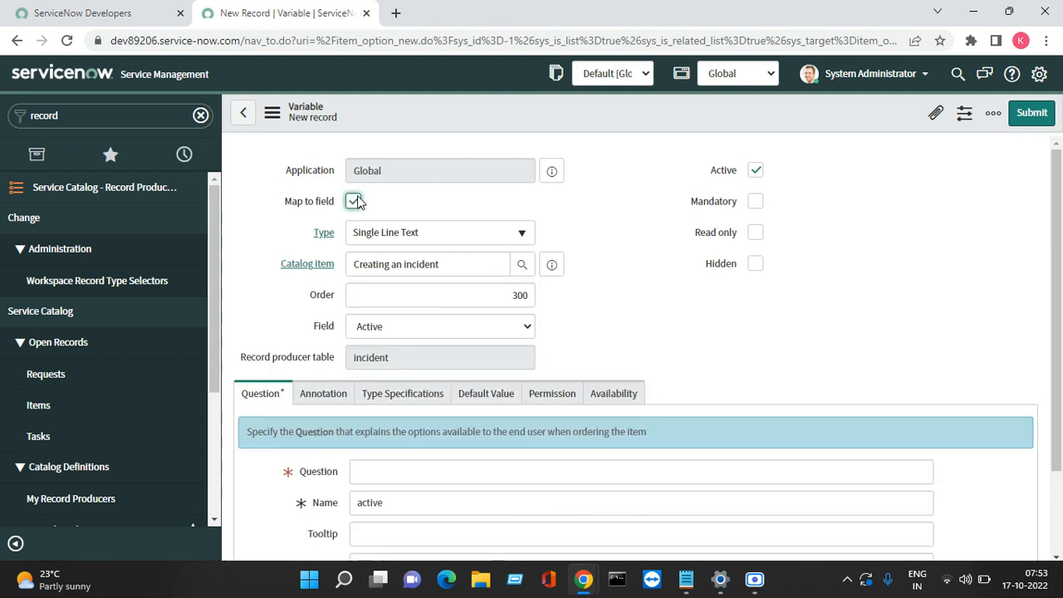
pyautogui.click(386, 325)
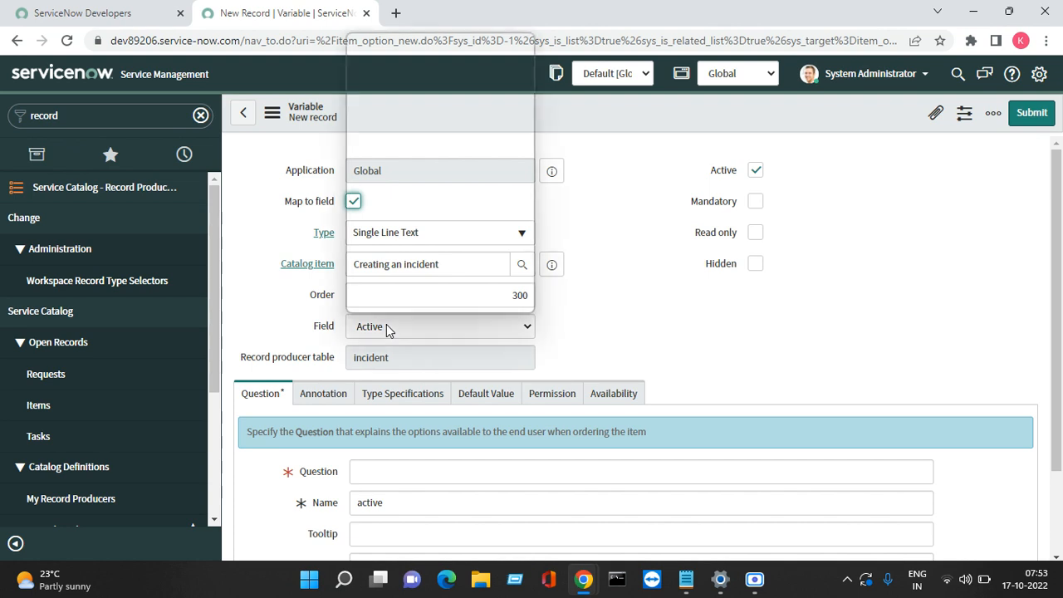
pyautogui.write('sh')
pyautogui.press('Return')
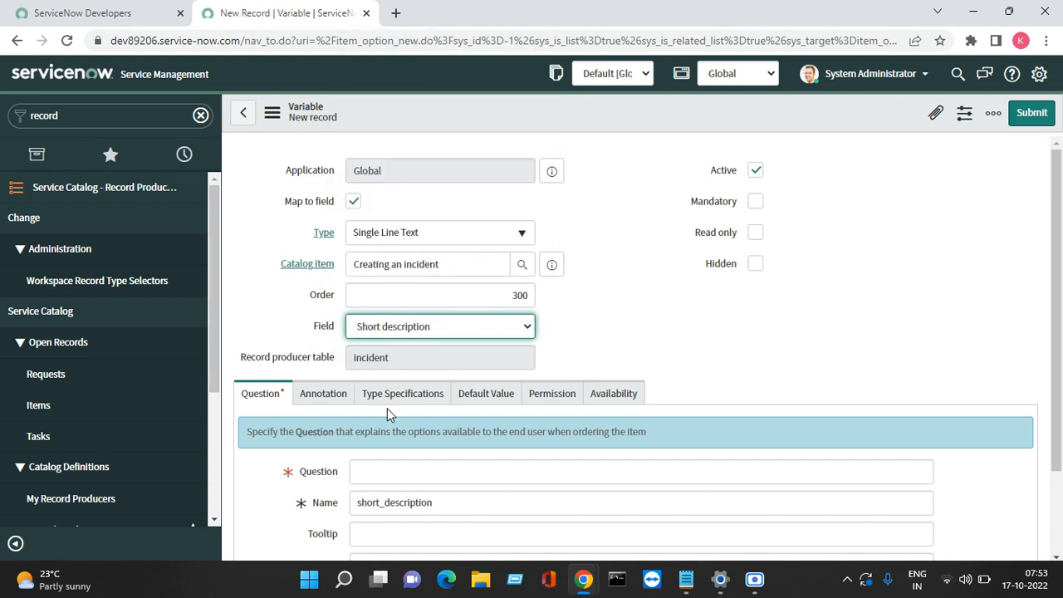
pyautogui.click(387, 470)
pyautogui.rightClick(387, 470)
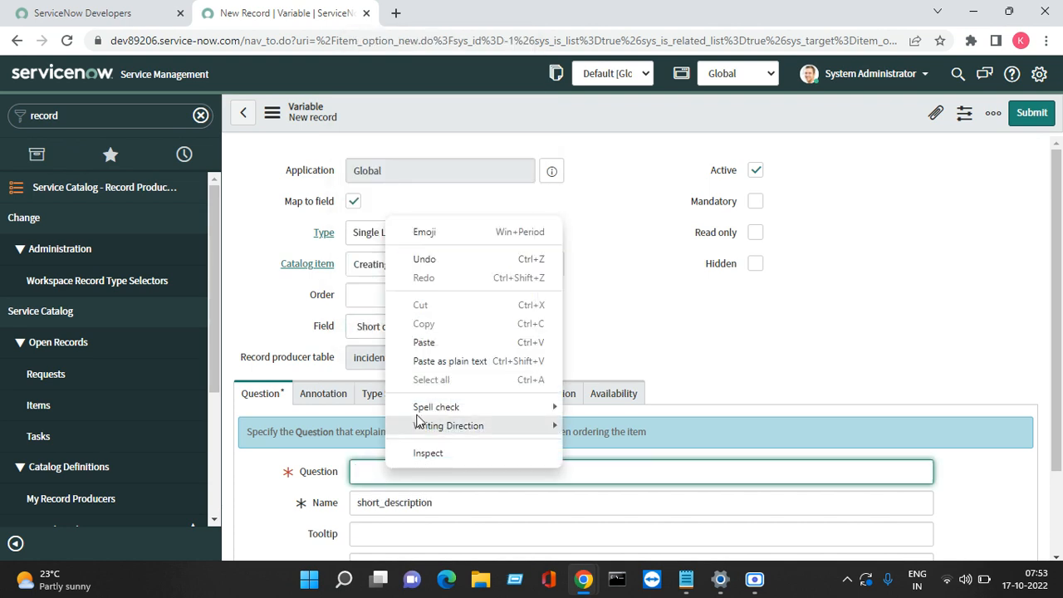
pyautogui.click(446, 342)
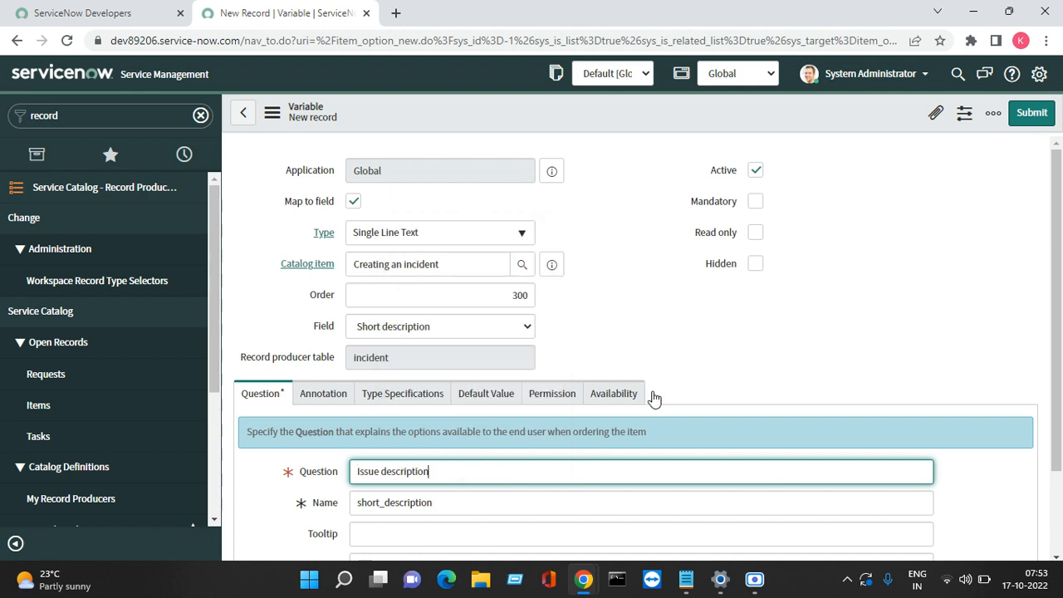
pyautogui.scroll(-2, 1061, 396)
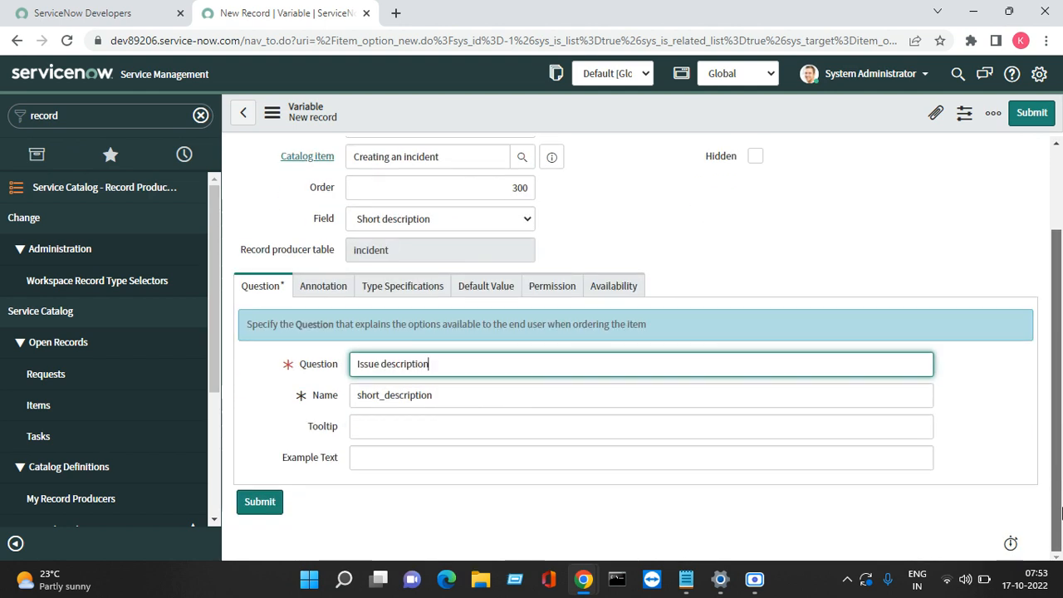
pyautogui.click(1032, 115)
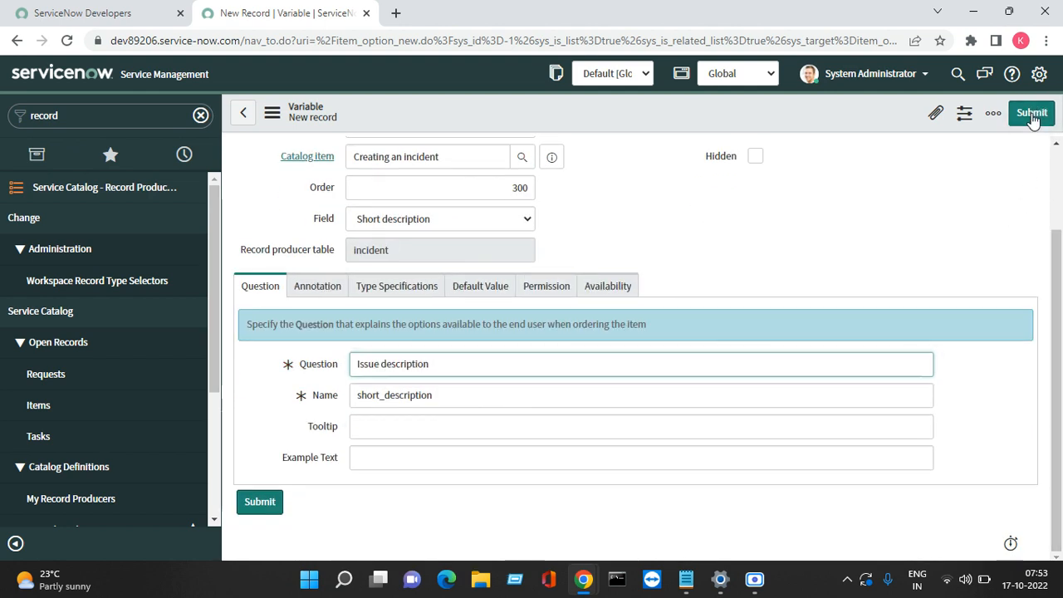
# Step: Copy the line 'Explain the issue details' from the Notepad notes, then minimise Notepad
pyautogui.moveTo(685, 578)
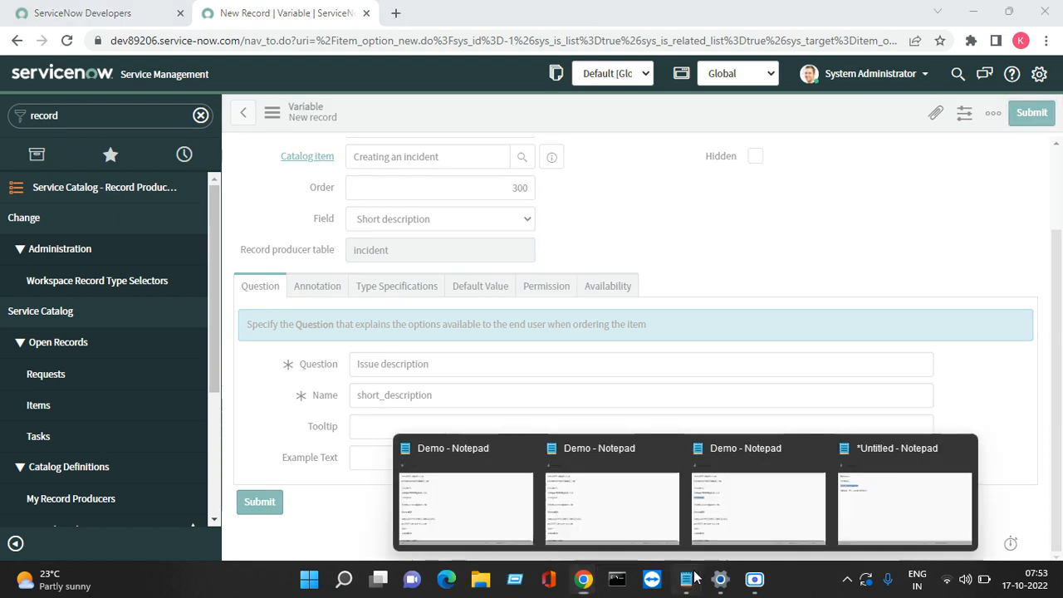
pyautogui.click(868, 486)
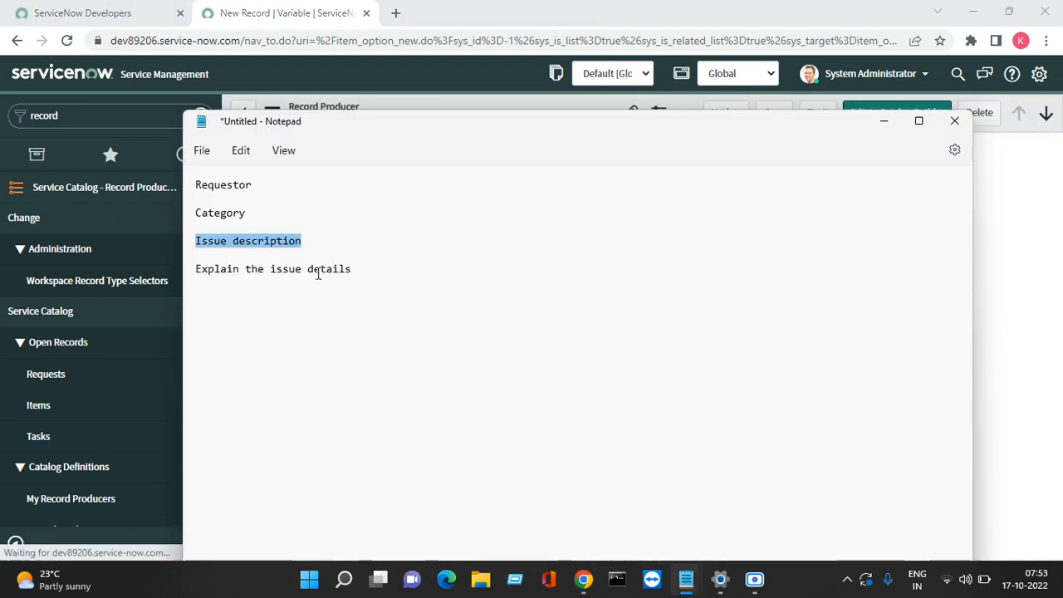
pyautogui.tripleClick(376, 271)
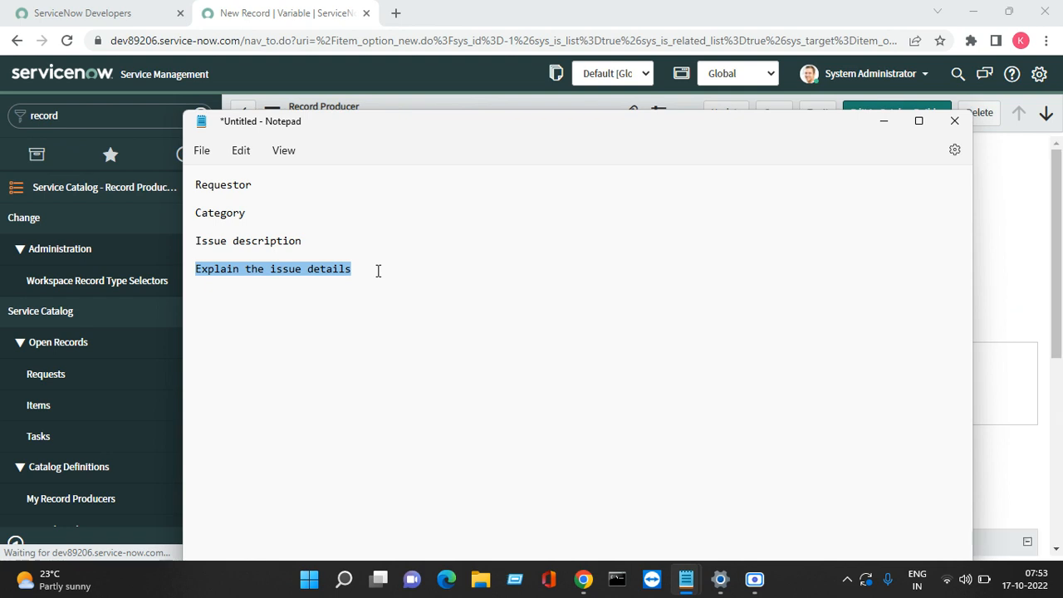
pyautogui.rightClick(377, 271)
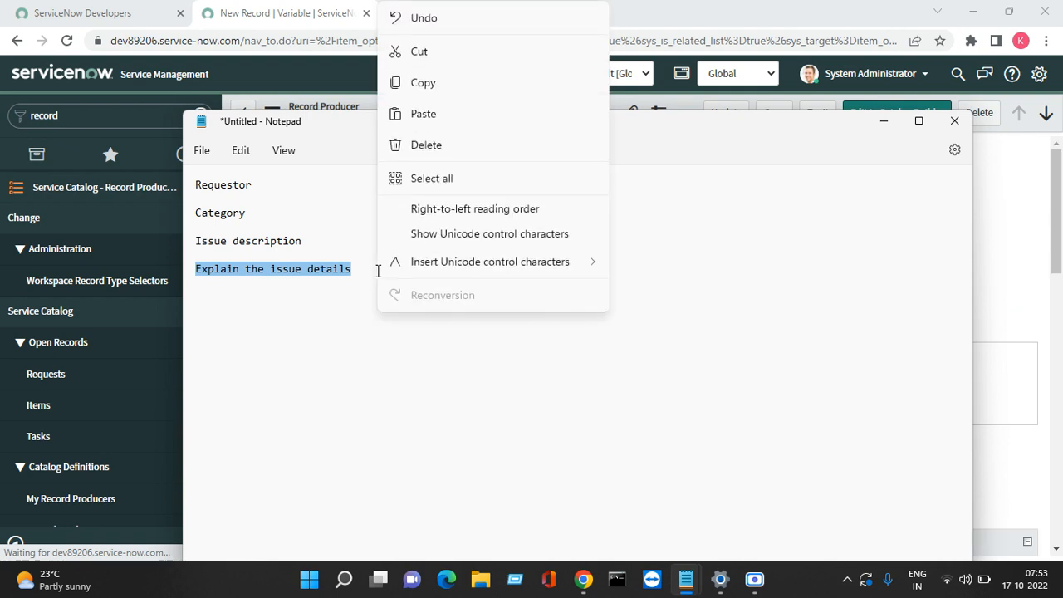
pyautogui.rightClick(312, 278)
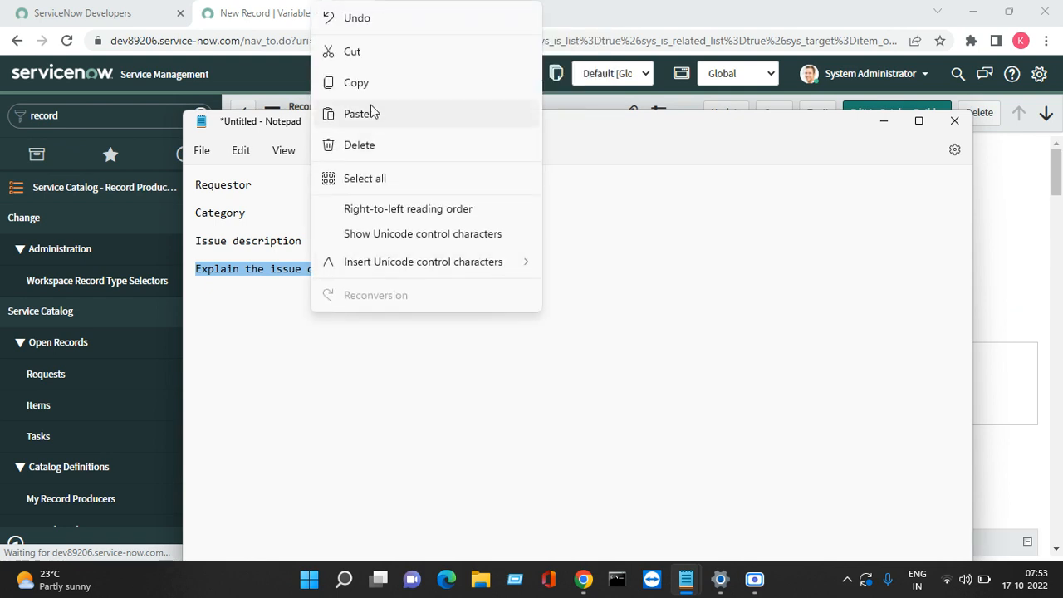
pyautogui.click(364, 86)
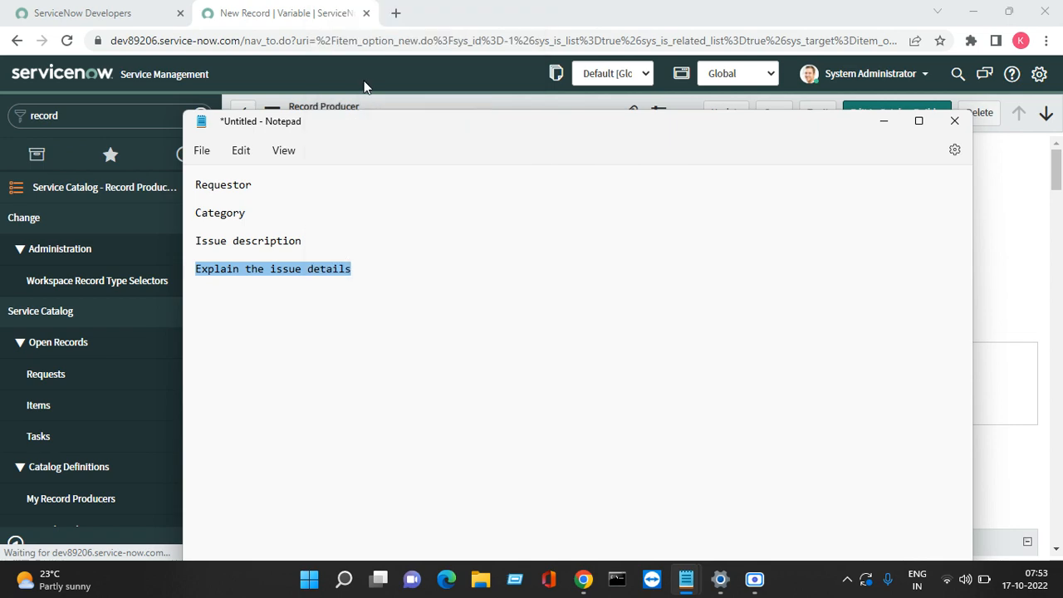
pyautogui.click(883, 125)
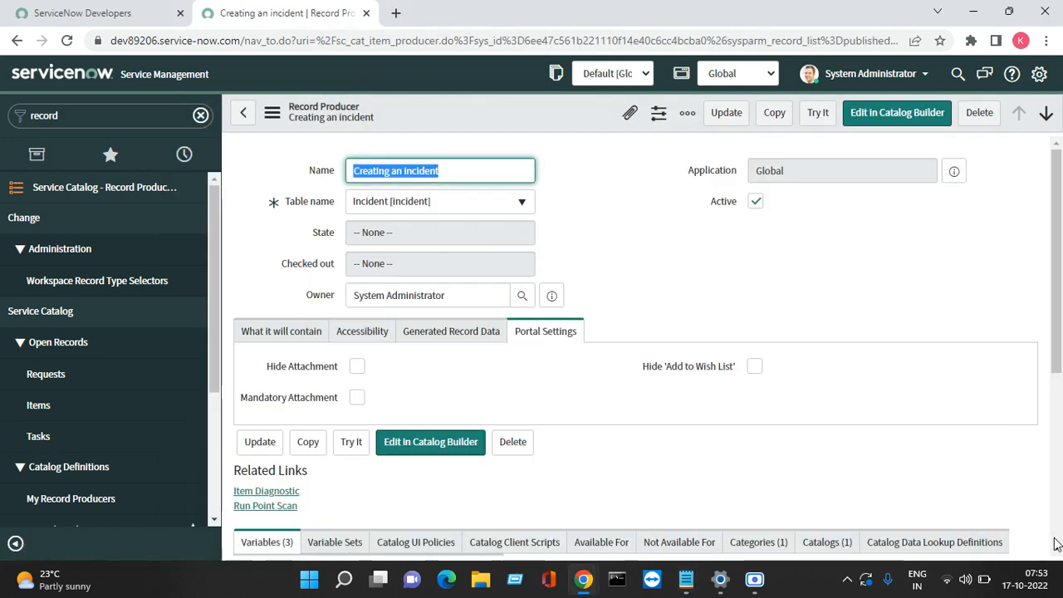
# Step: Start a new variable from the record producer's Variables list
pyautogui.scroll(-4, 1058, 551)
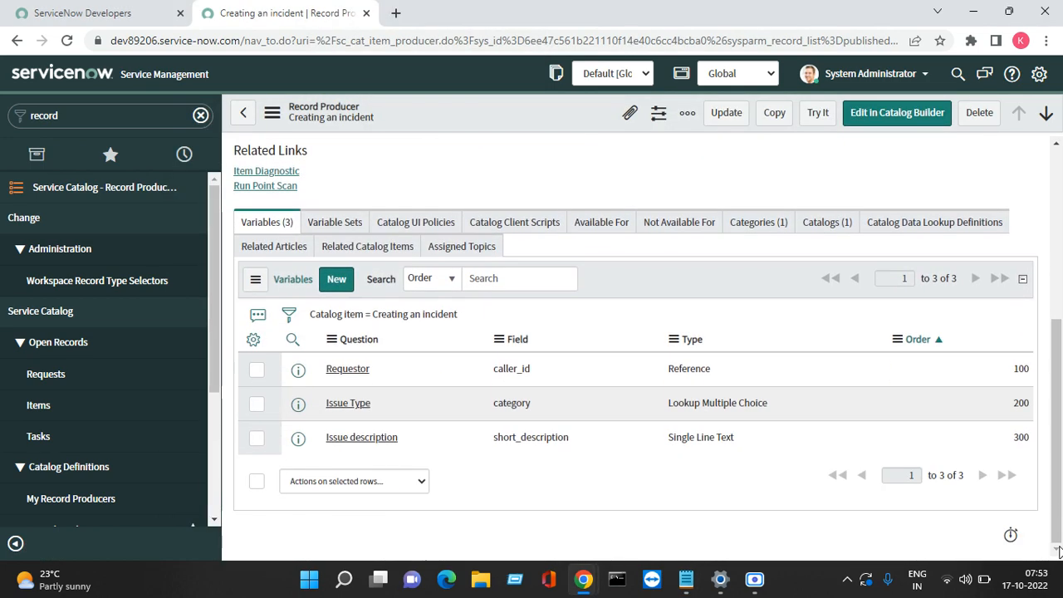
pyautogui.click(336, 279)
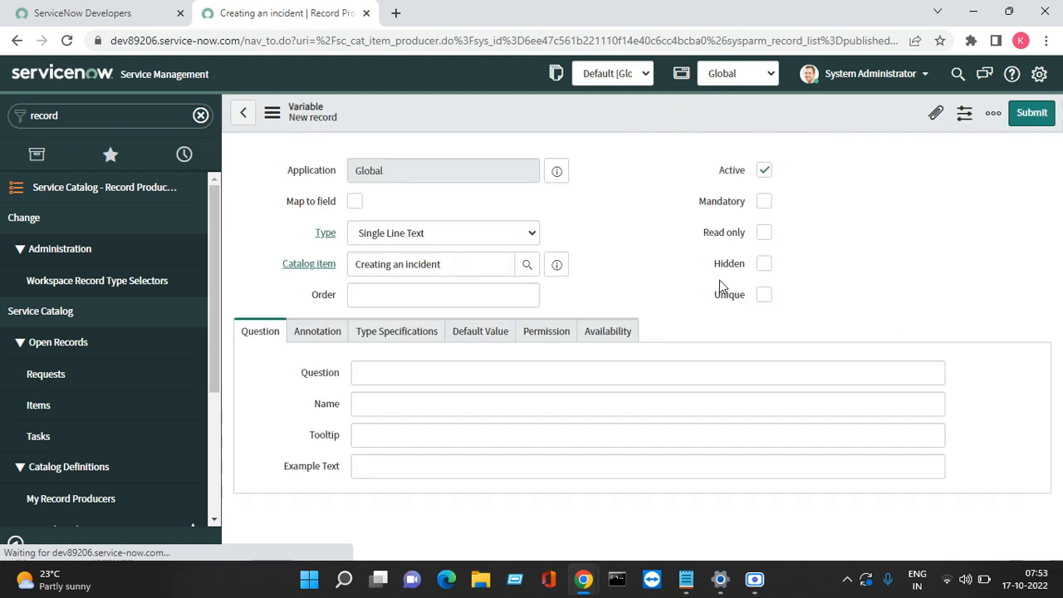
# Step: Make the new variable a mapped Multi Line Text field with order 400
pyautogui.click(354, 204)
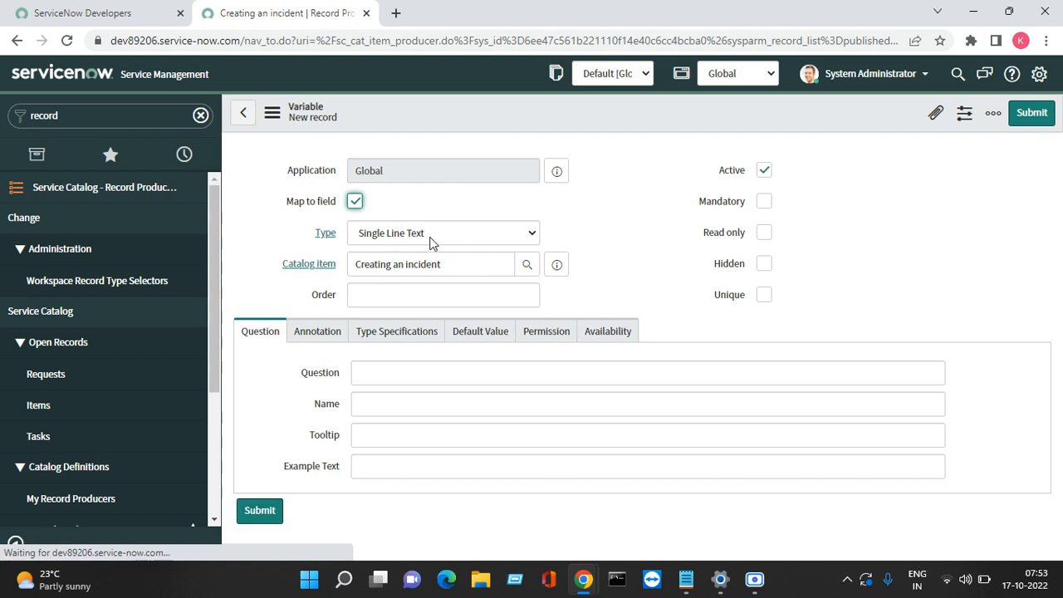
pyautogui.click(430, 239)
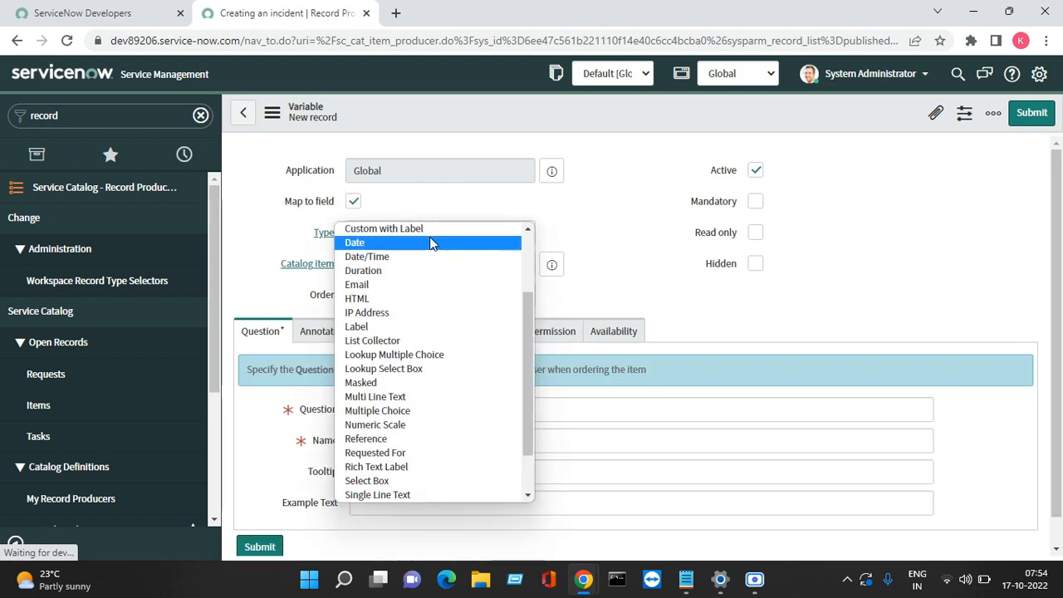
pyautogui.press('m')
pyautogui.press('u')
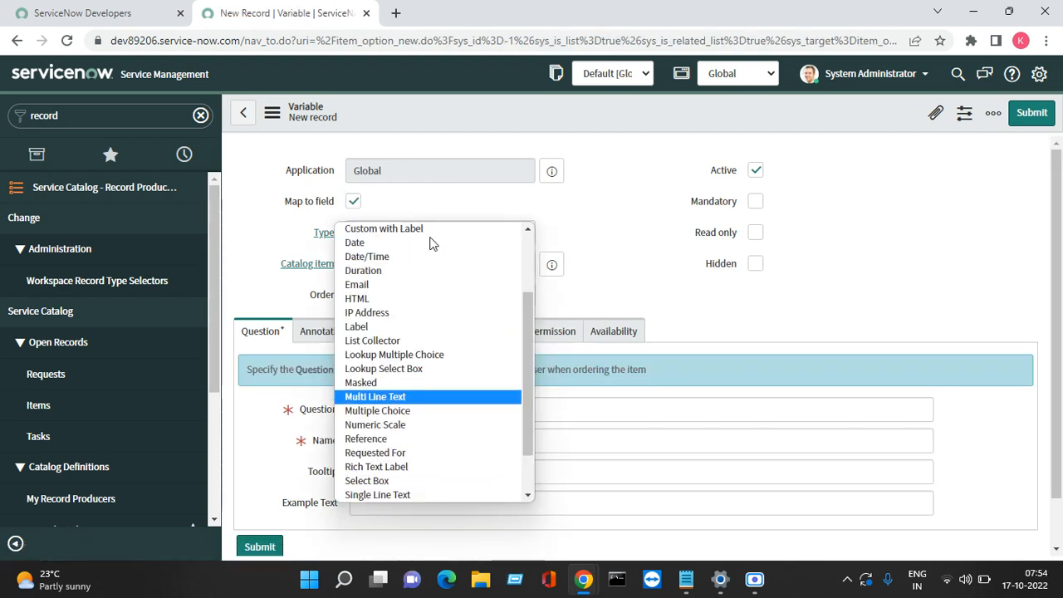
pyautogui.press('Return')
pyautogui.press('Tab')
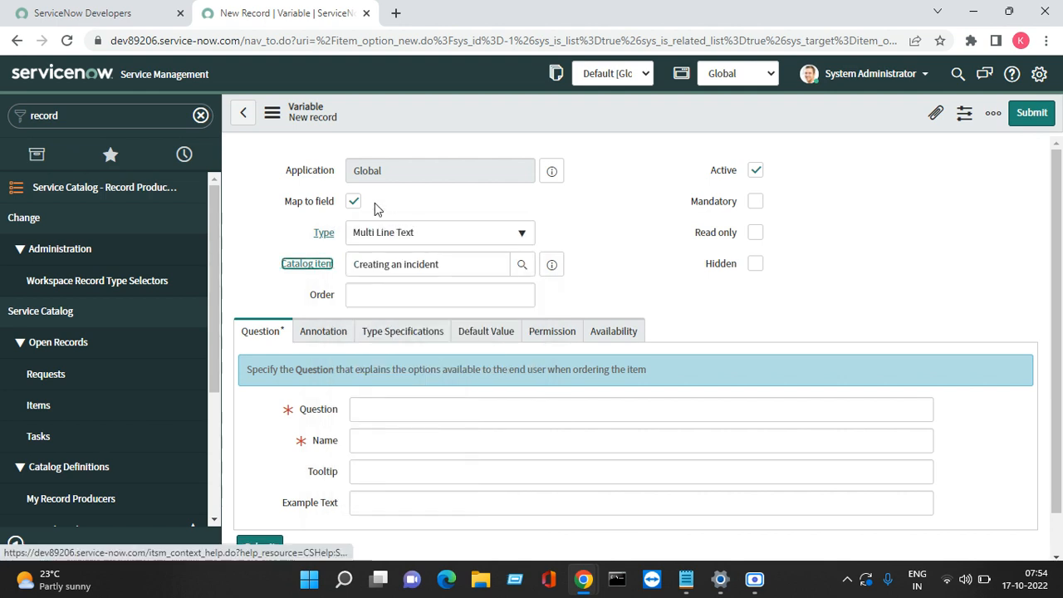
pyautogui.click(354, 201)
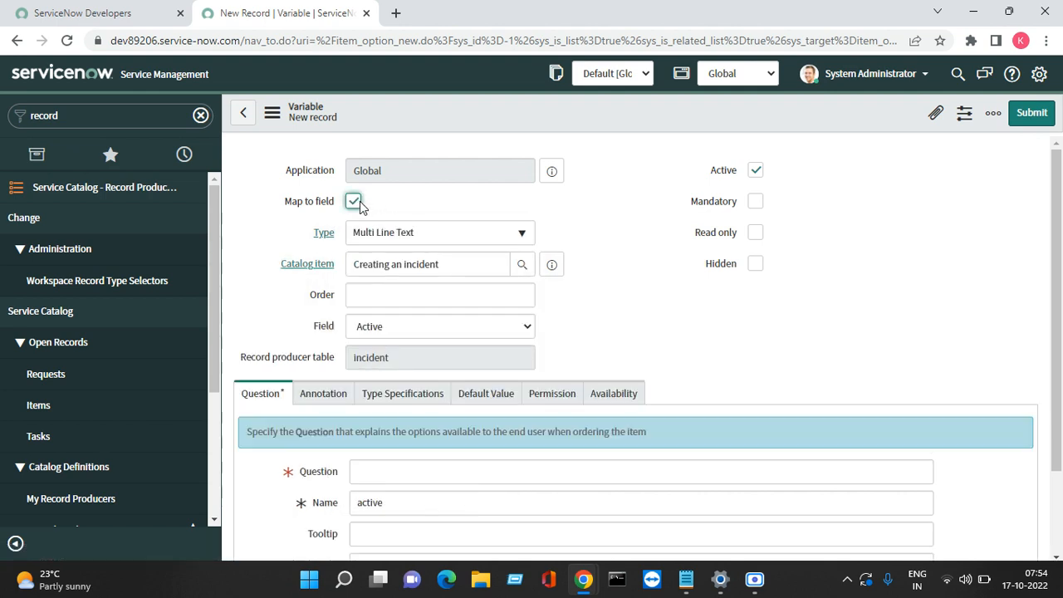
pyautogui.click(364, 293)
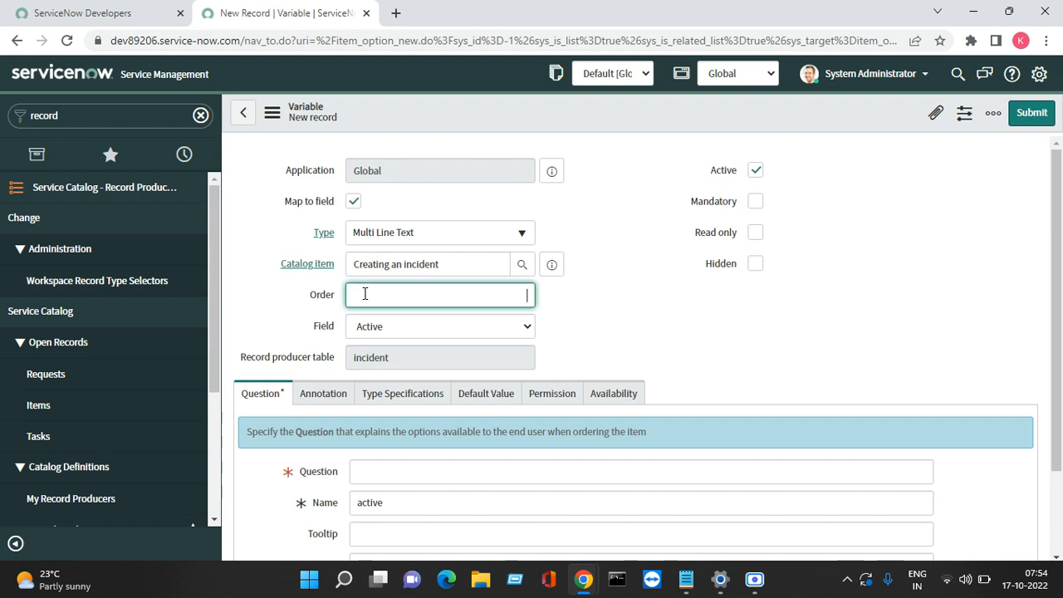
pyautogui.write('400')
pyautogui.click(664, 315)
# Step: Map it to Description, paste 'Explain the issue details' as the question, and submit
pyautogui.click(503, 330)
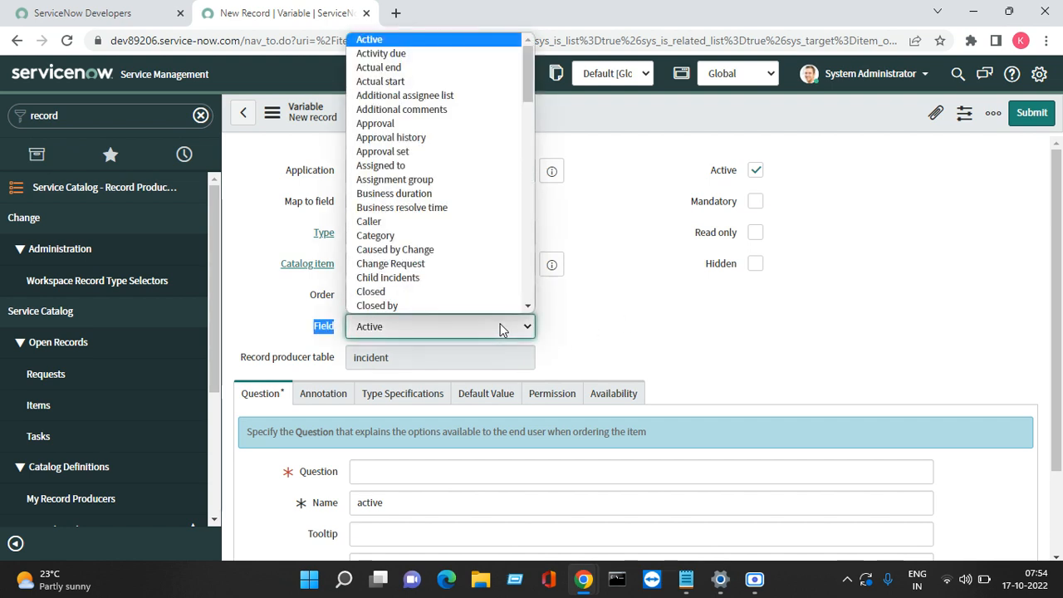
pyautogui.write('des')
pyautogui.press('Return')
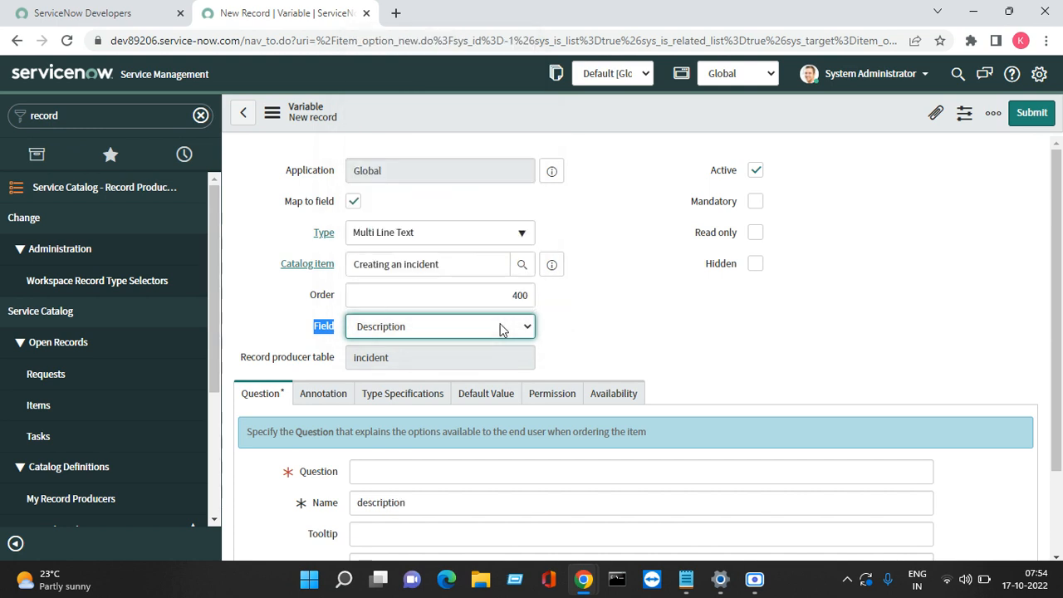
pyautogui.click(502, 471)
pyautogui.rightClick(502, 471)
pyautogui.click(562, 357)
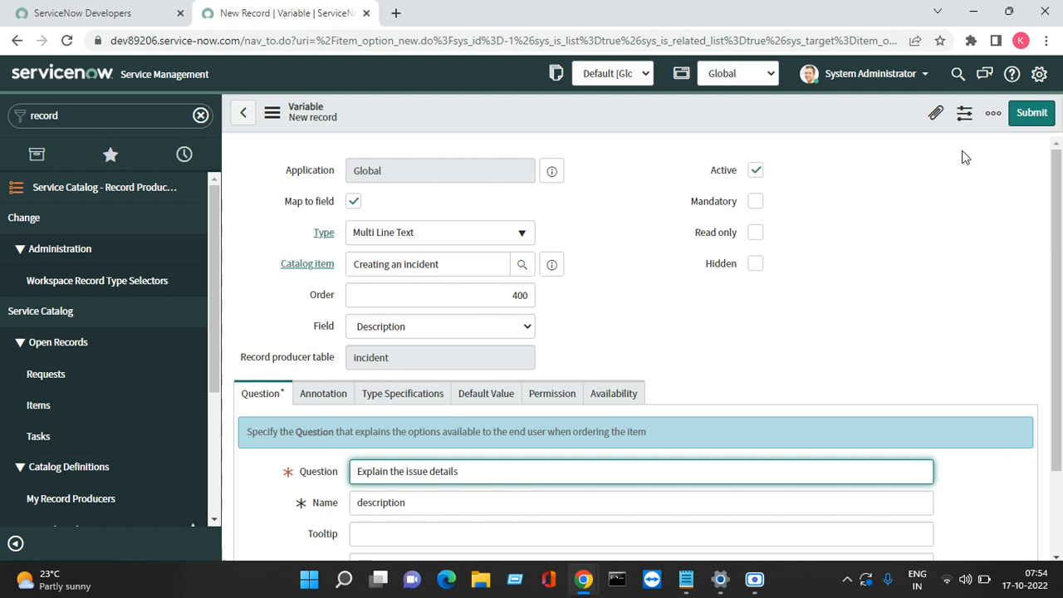
pyautogui.click(1028, 114)
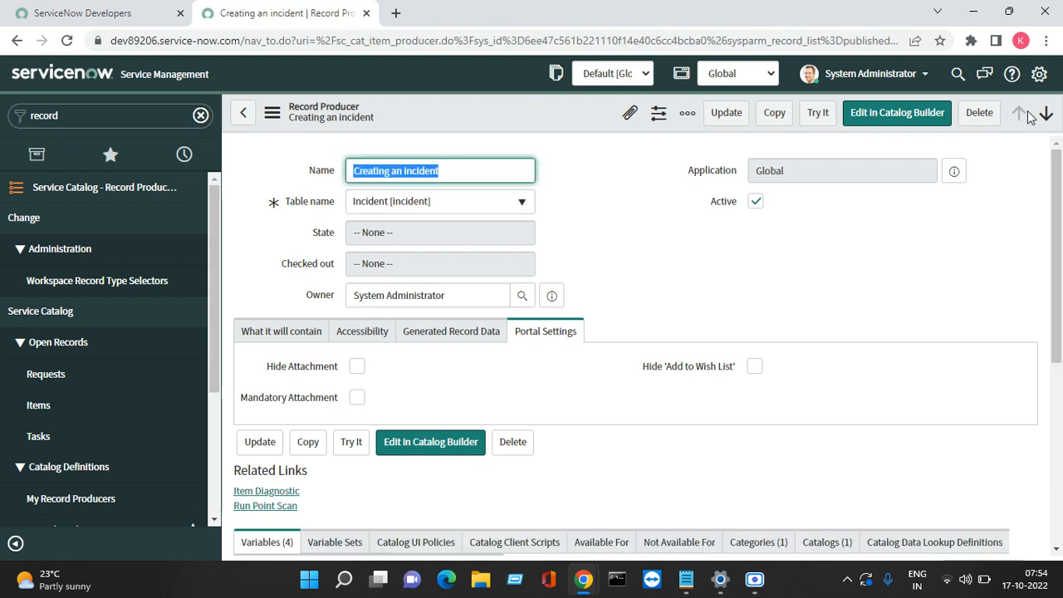
# Step: Preview the record producer with Try It and pick a Requestor from the user lookup
pyautogui.click(818, 113)
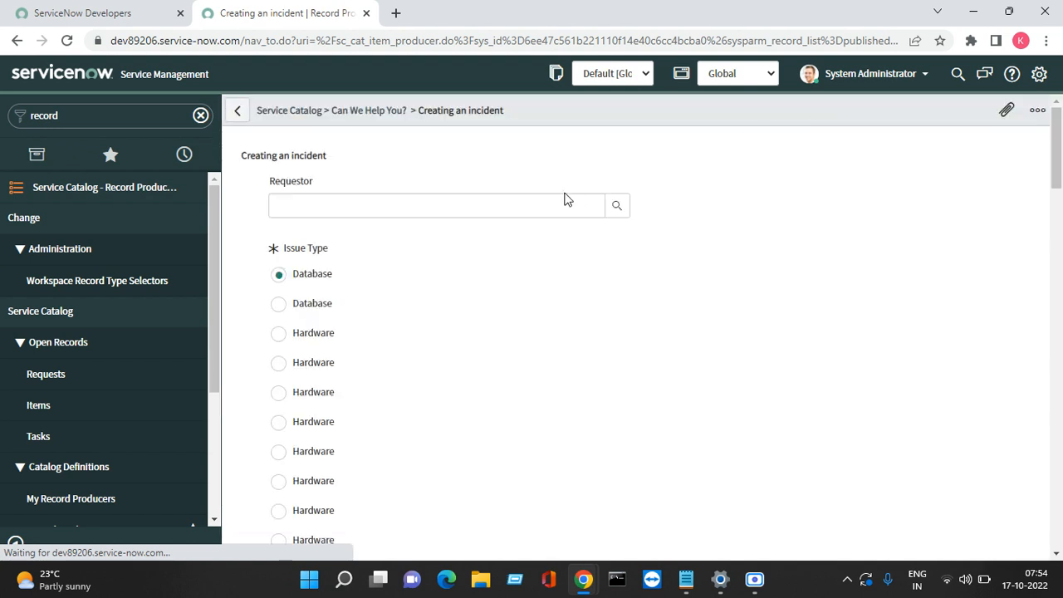
pyautogui.click(522, 205)
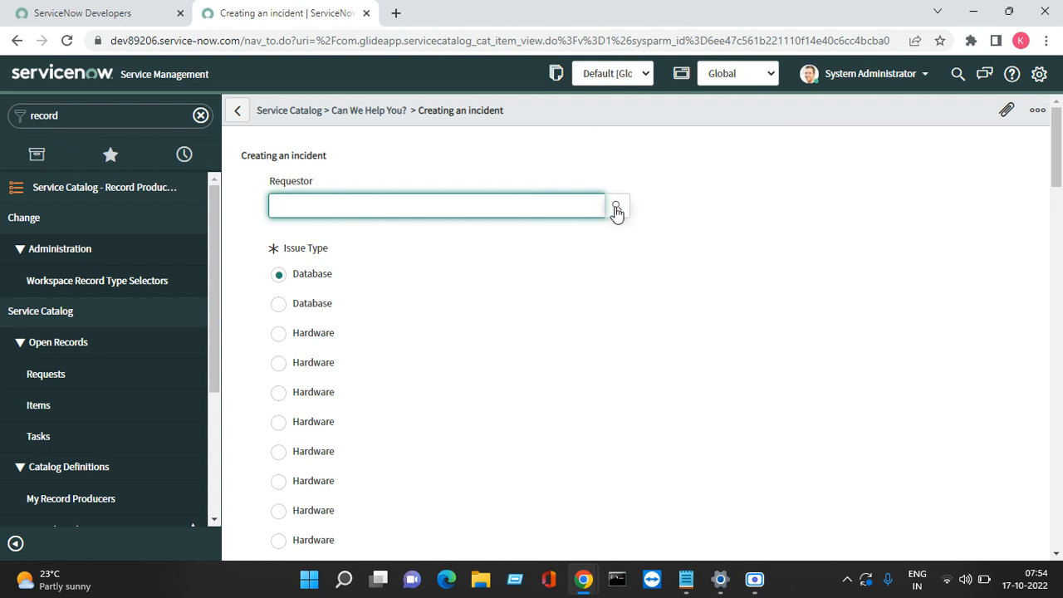
pyautogui.click(616, 209)
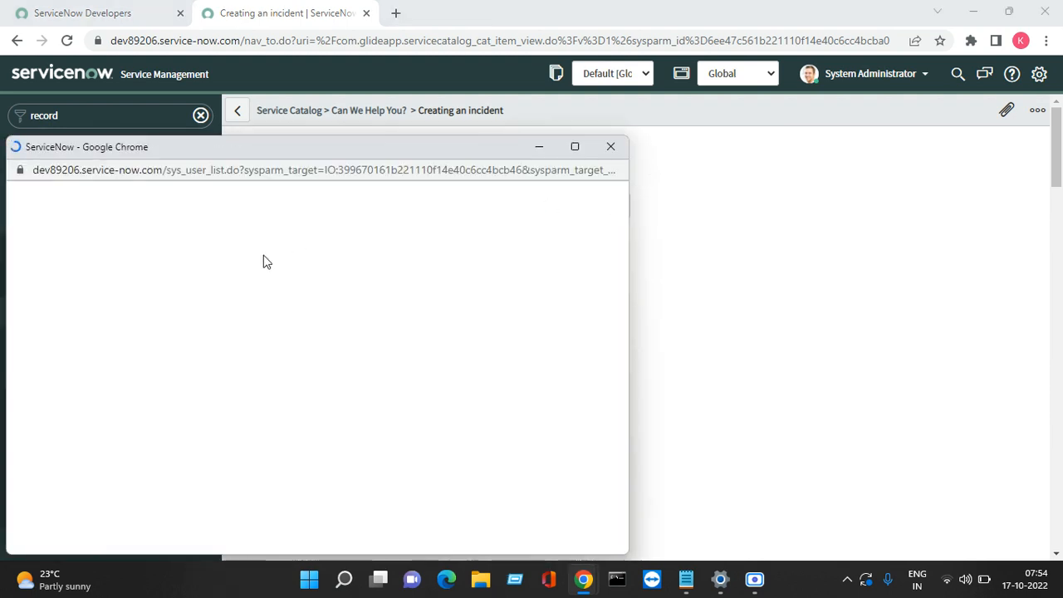
pyautogui.click(86, 289)
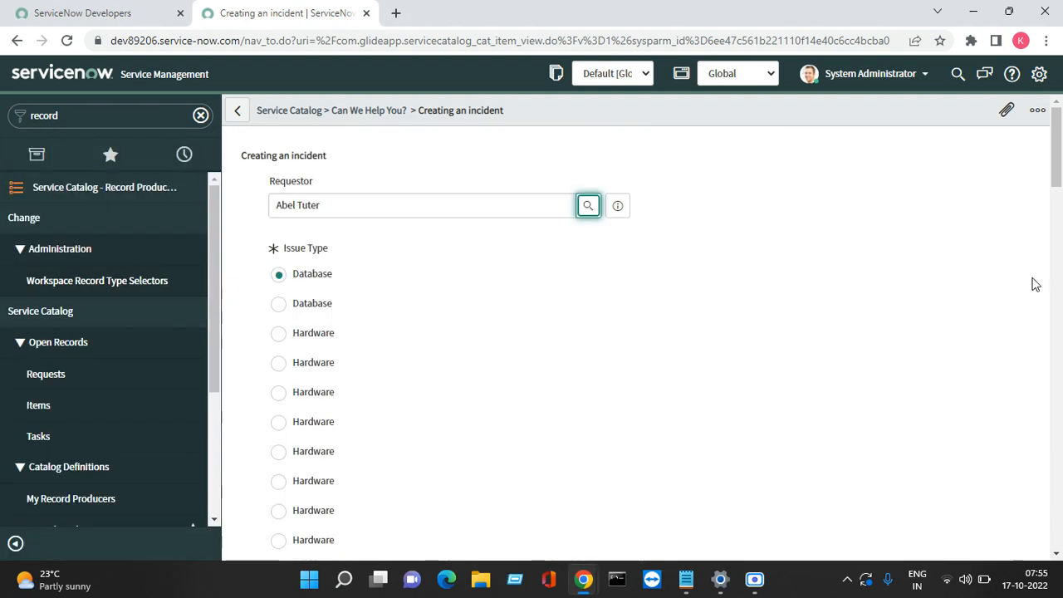
pyautogui.moveTo(1059, 163); pyautogui.dragTo(996, 152)
# Step: Open the Issue Type variable's configuration from the preview, leaving the Try It page
pyautogui.rightClick(316, 248)
pyautogui.click(358, 259)
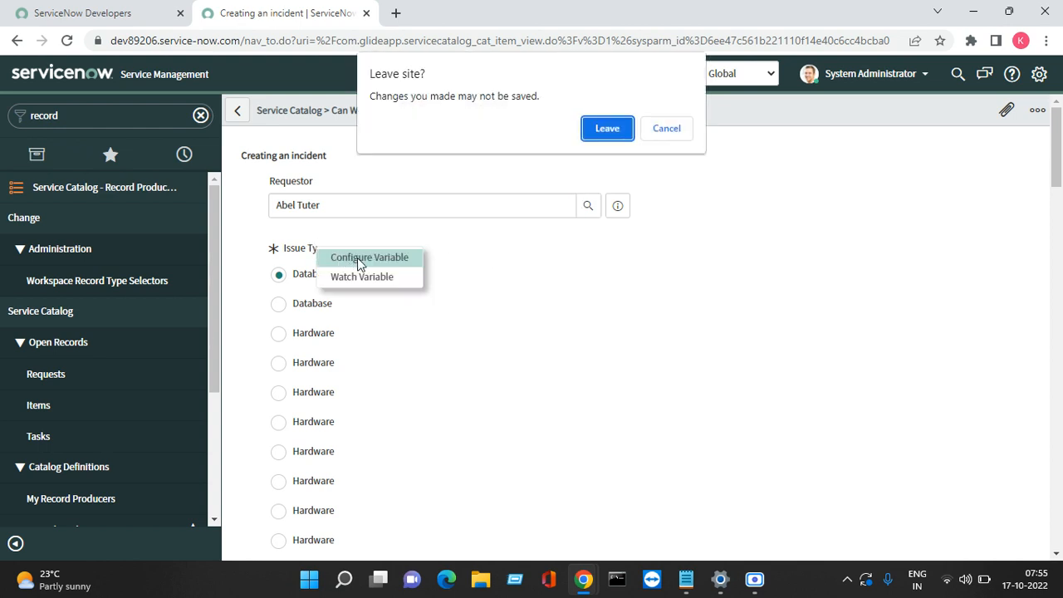
pyautogui.click(607, 128)
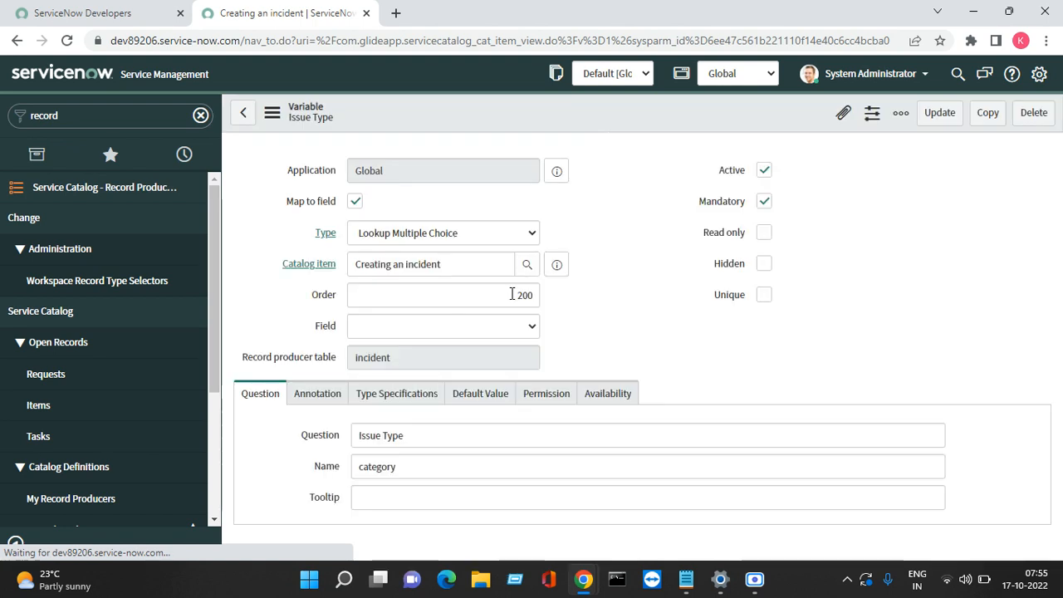
# Step: Under Type Specifications, tick Unique values only for the Issue Type lookup
pyautogui.click(378, 401)
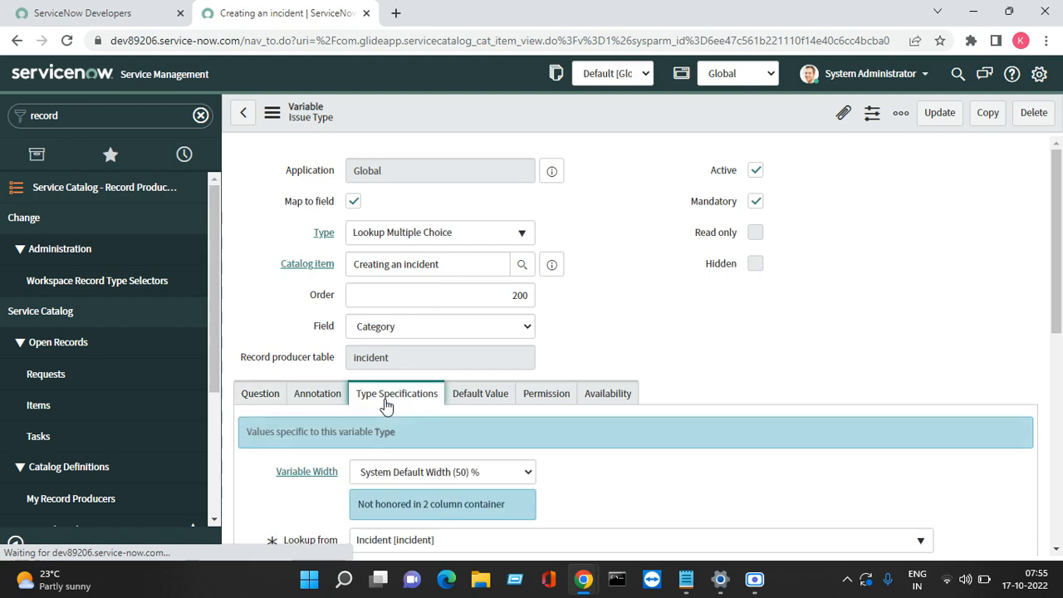
pyautogui.click(1057, 550)
pyautogui.click(1057, 550)
pyautogui.click(1057, 549)
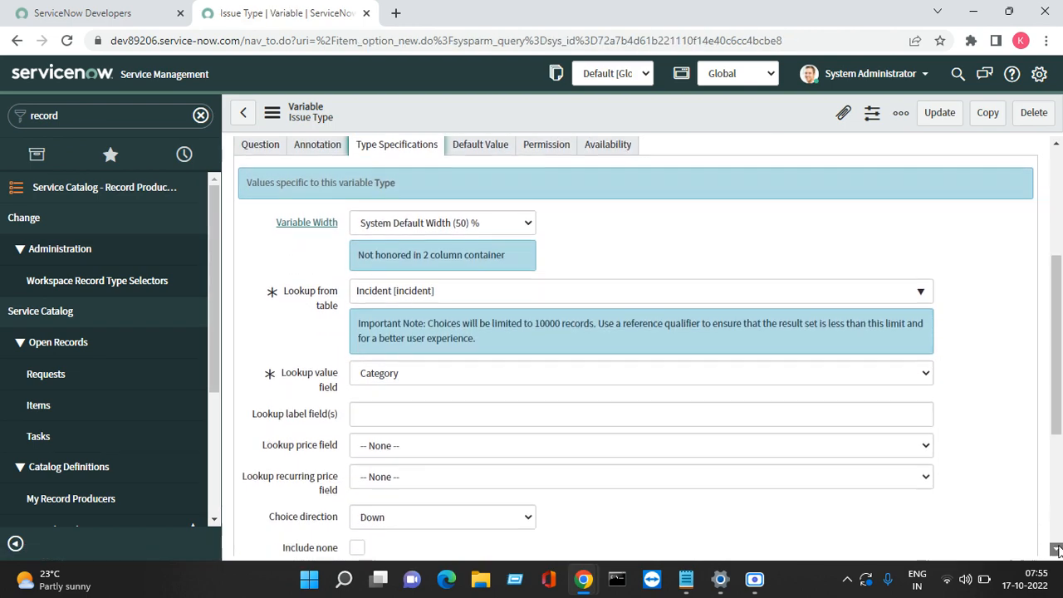
pyautogui.click(1057, 550)
pyautogui.click(1057, 549)
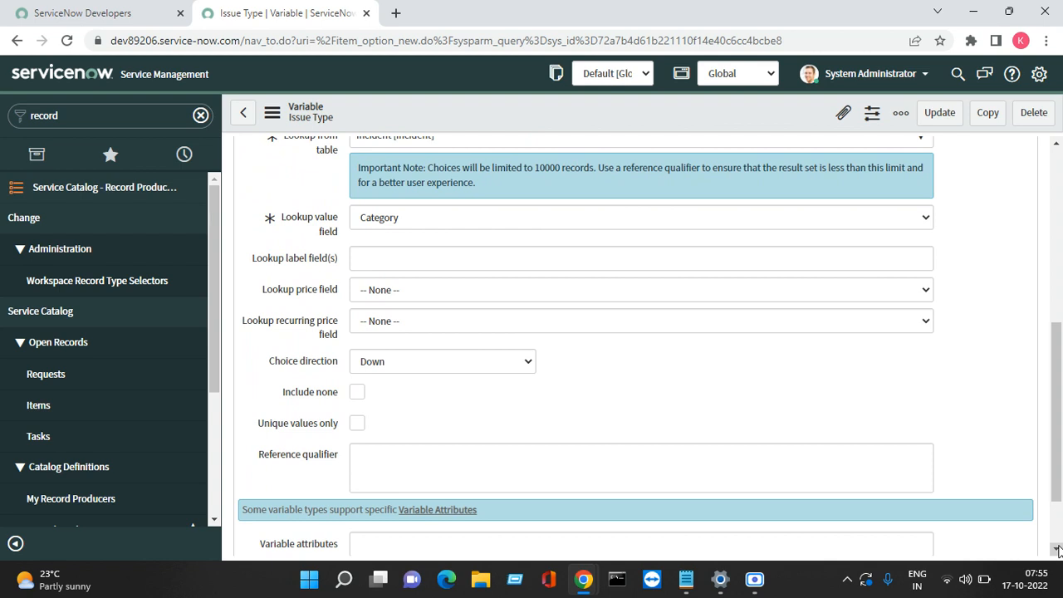
pyautogui.click(357, 426)
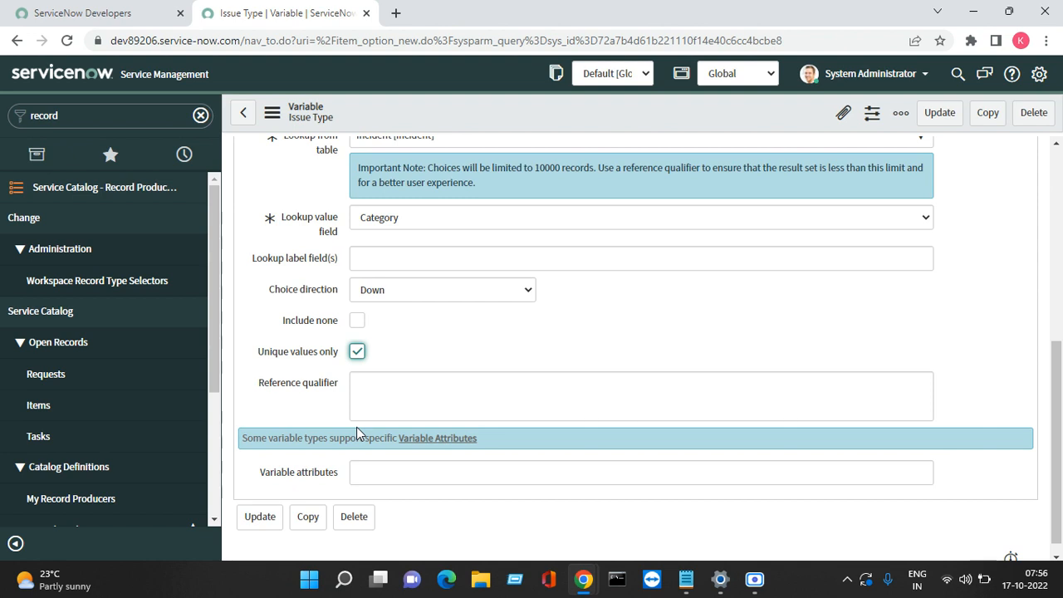
# Step: Tick Include none on the Issue Type variable and save it with Update
pyautogui.click(357, 321)
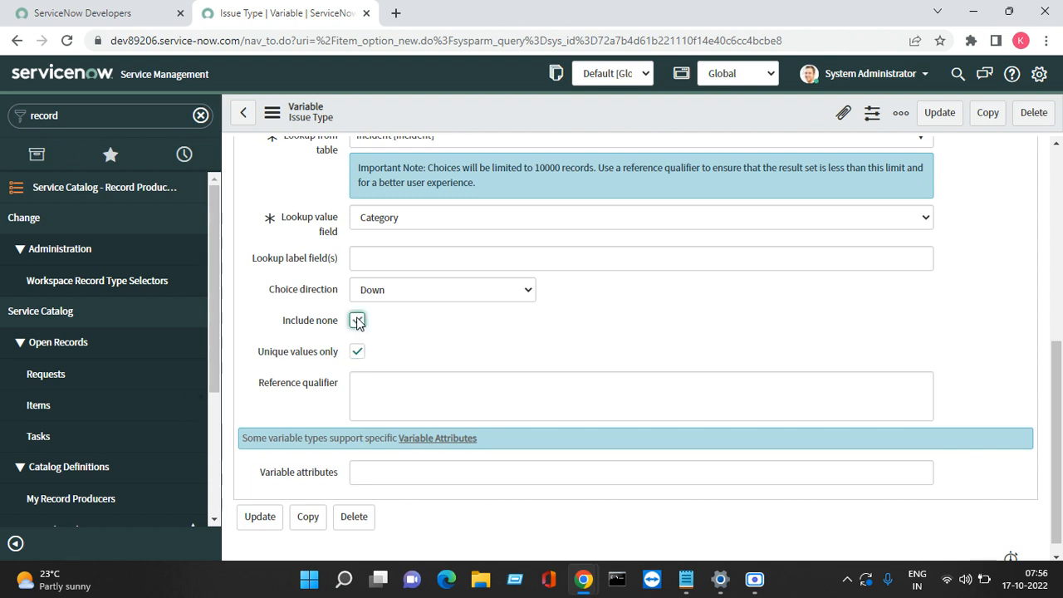
pyautogui.click(1053, 156)
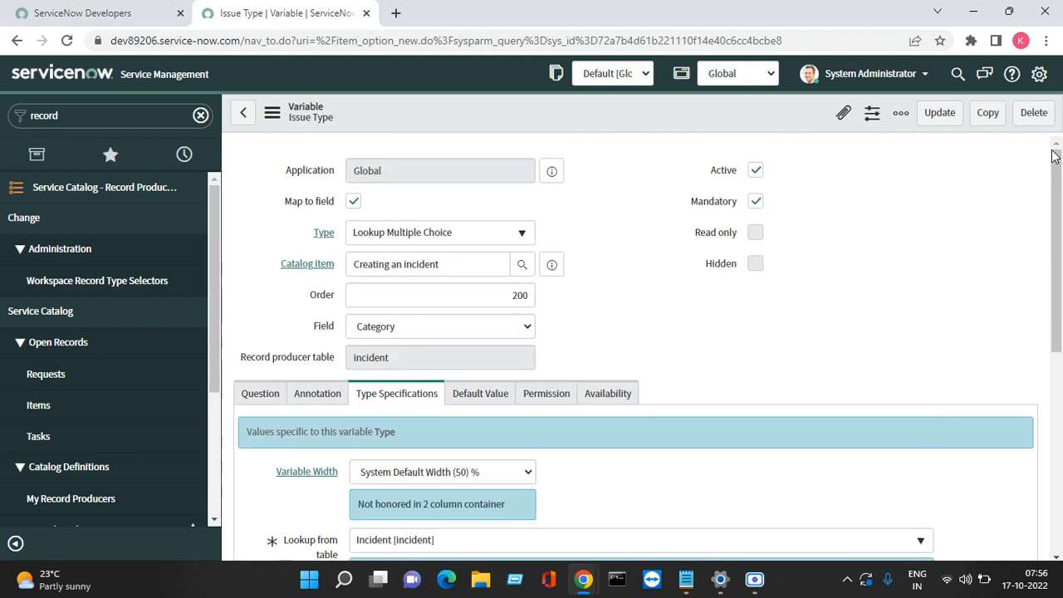
pyautogui.click(935, 119)
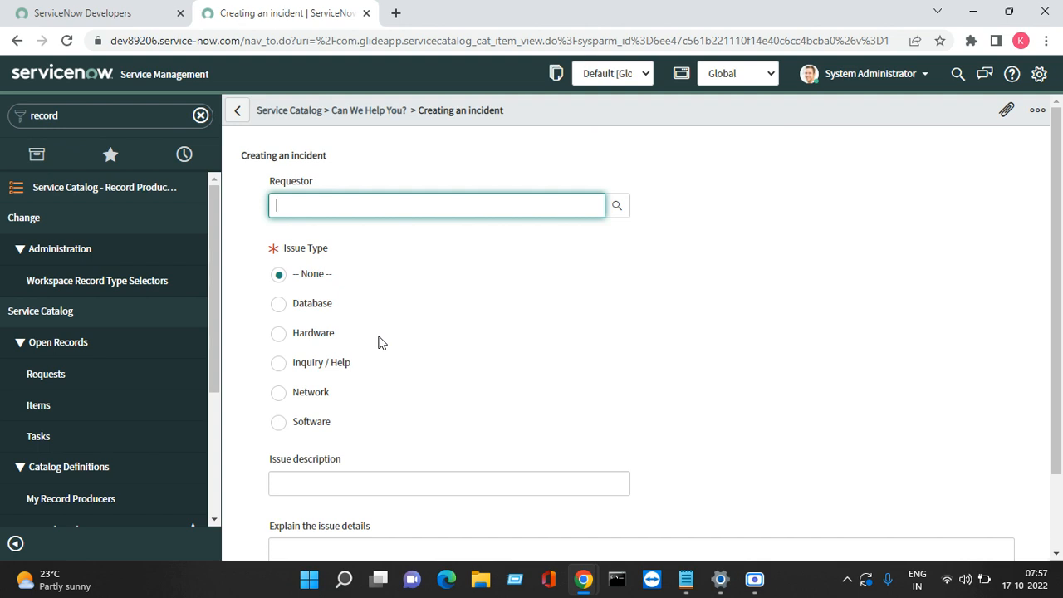
# Step: Choose the requesting user, pick Hardware, and enter the description 'Testing the incident'
pyautogui.write('abe')
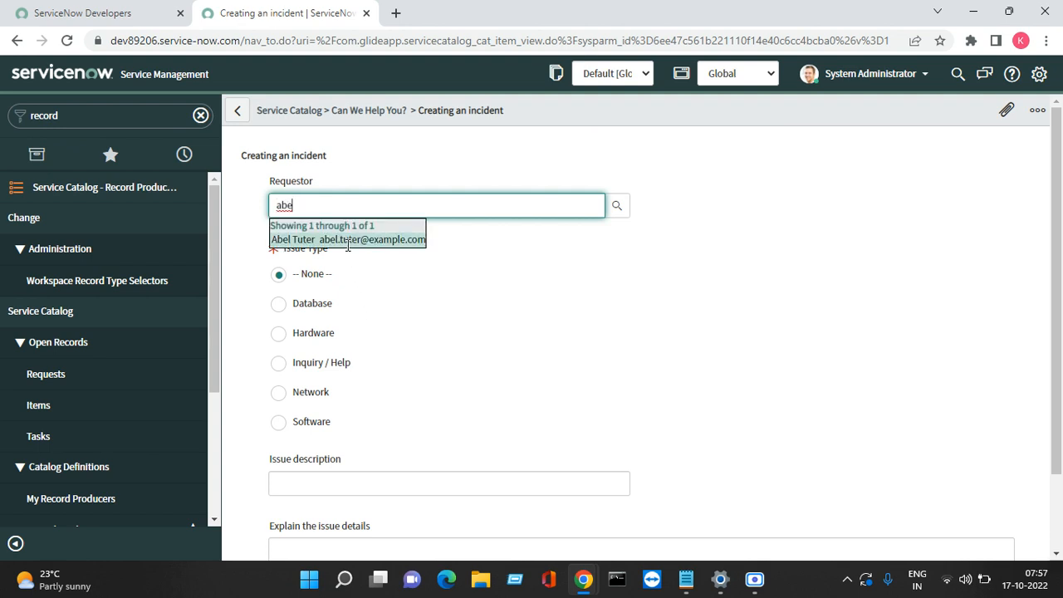
pyautogui.click(349, 244)
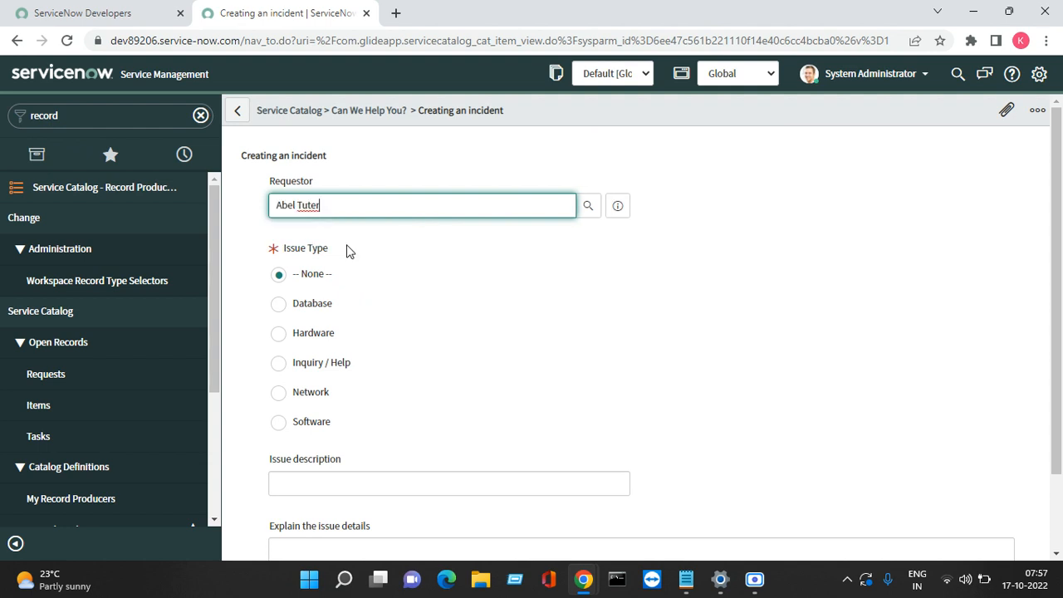
pyautogui.click(278, 333)
pyautogui.click(301, 480)
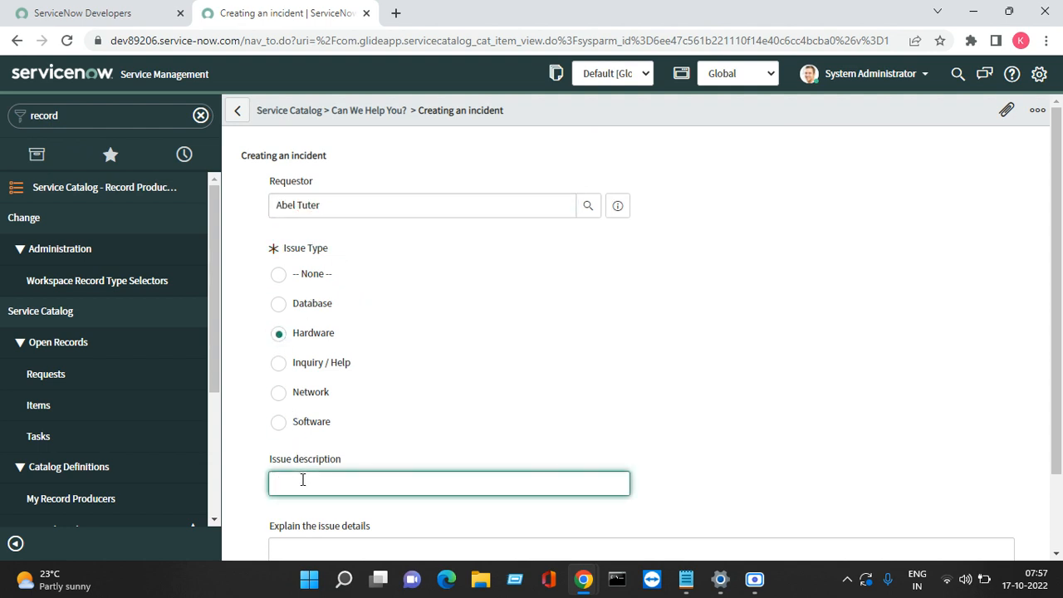
pyautogui.write('Testing the incidnt')
pyautogui.click(1057, 556)
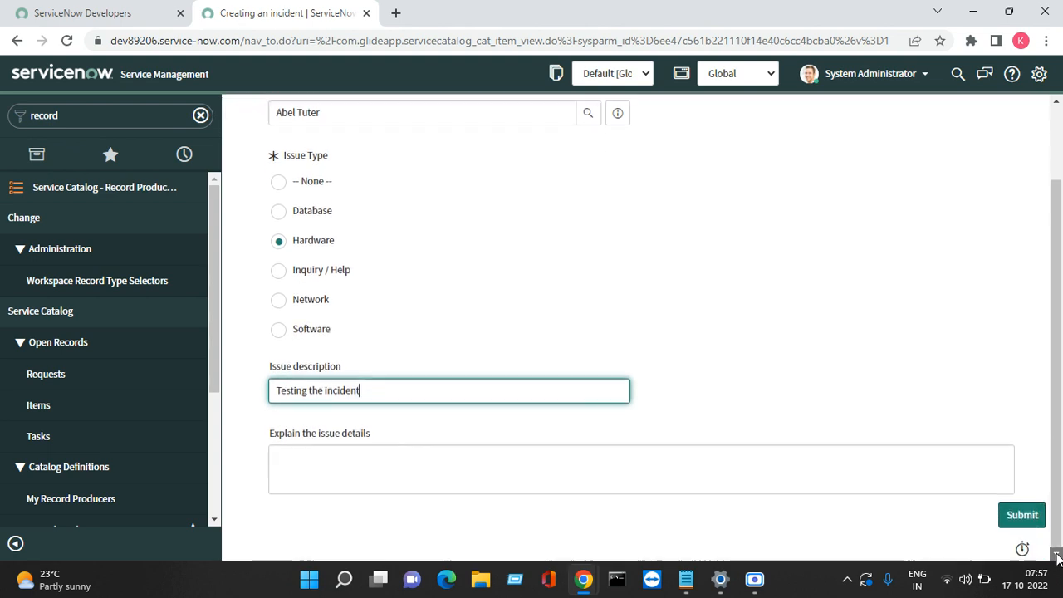
# Step: Enter issue details 'This has been created for the testing of incident creation from record producer.'
pyautogui.click(471, 468)
pyautogui.write('This')
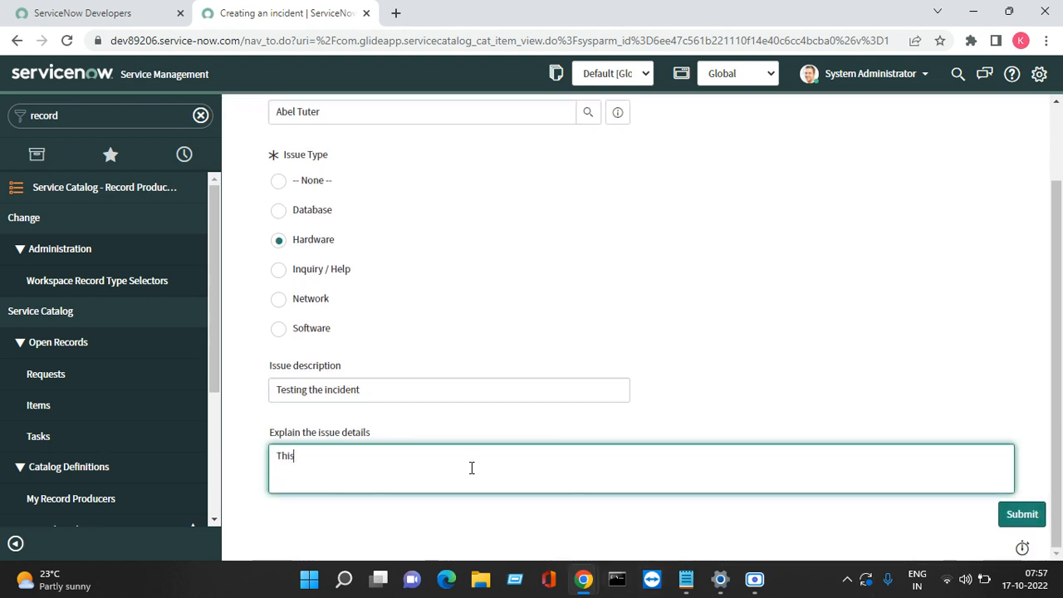
pyautogui.write(' has been created ')
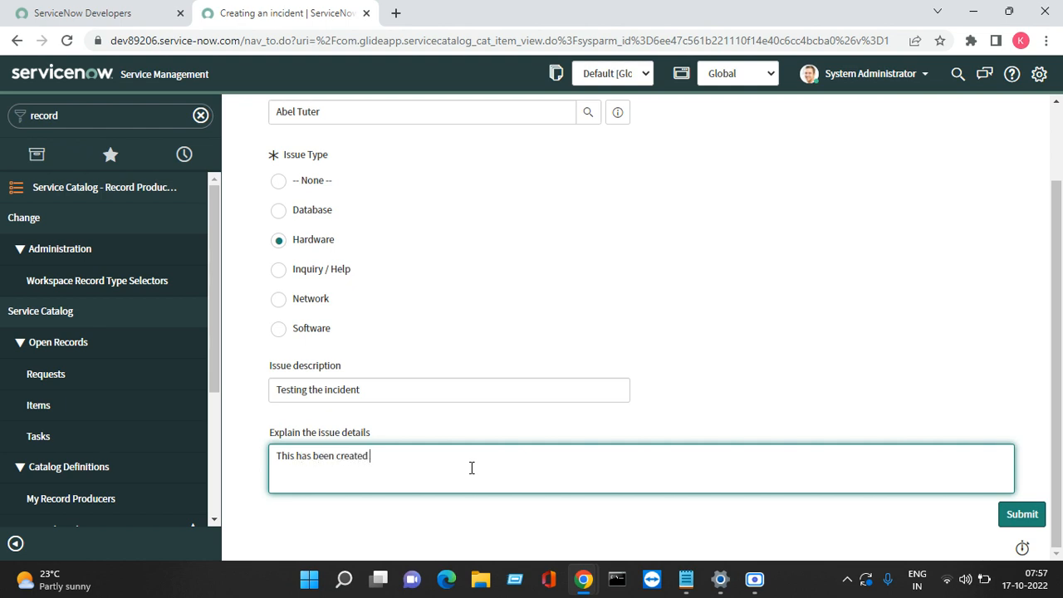
pyautogui.write('for the testing of incident creation from recro')
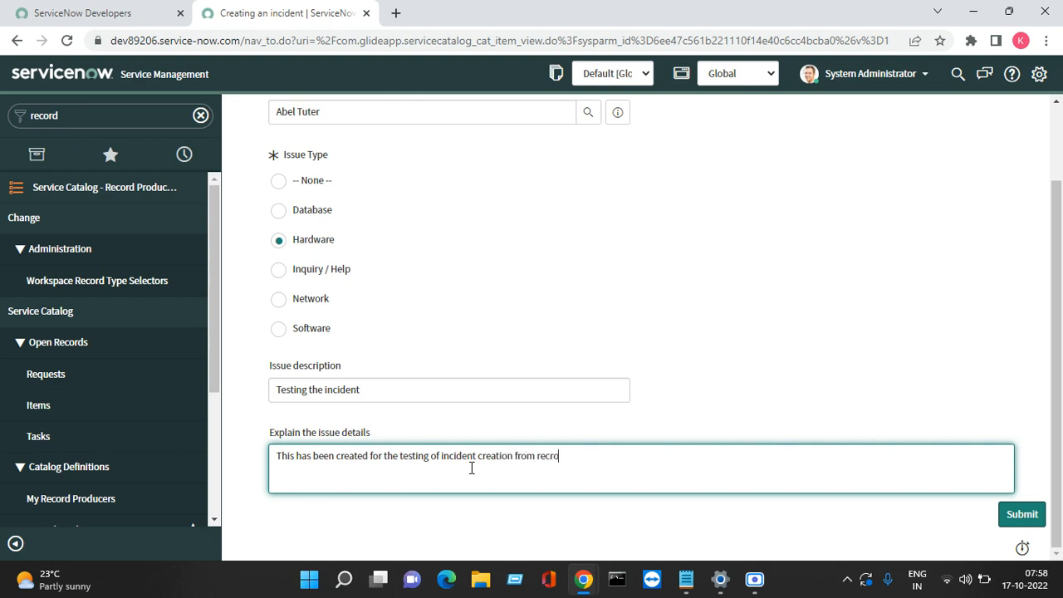
pyautogui.write('d')
pyautogui.press('BackSpace')
pyautogui.press('BackSpace')
pyautogui.press('BackSpace')
pyautogui.press('BackSpace')
pyautogui.write('cord producer.')
# Step: Scroll to the bottom and submit the filled Creating an incident form
pyautogui.scroll(2, 1050, 112)
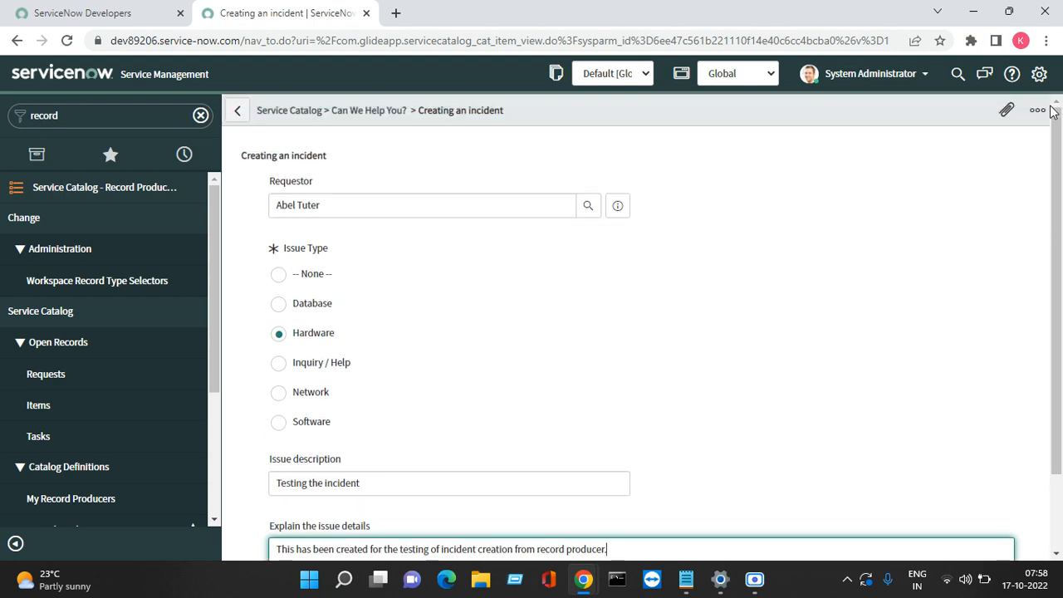
pyautogui.click(1056, 553)
pyautogui.click(1056, 553)
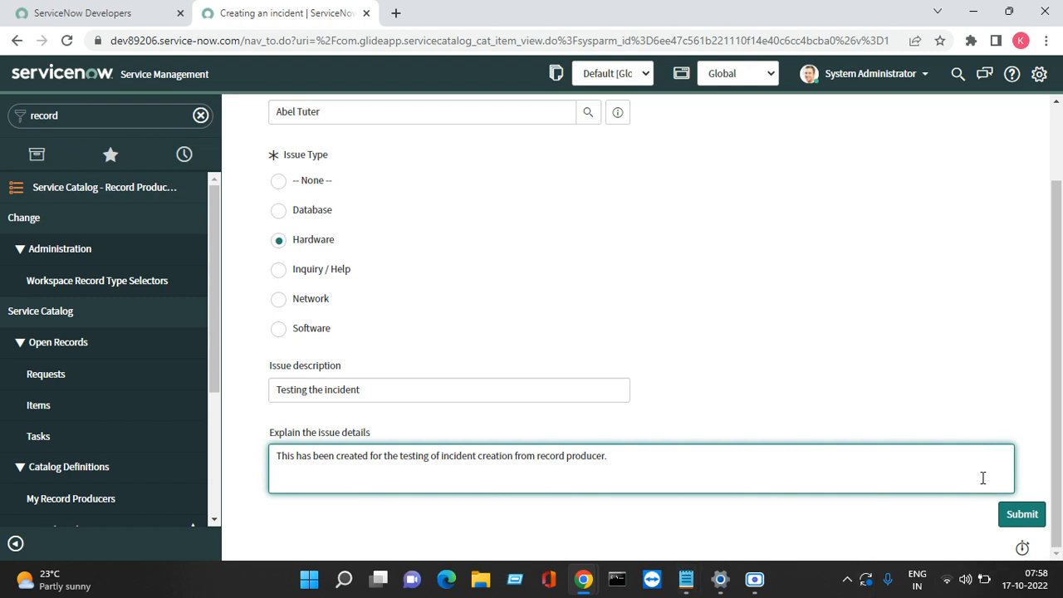
pyautogui.click(1017, 531)
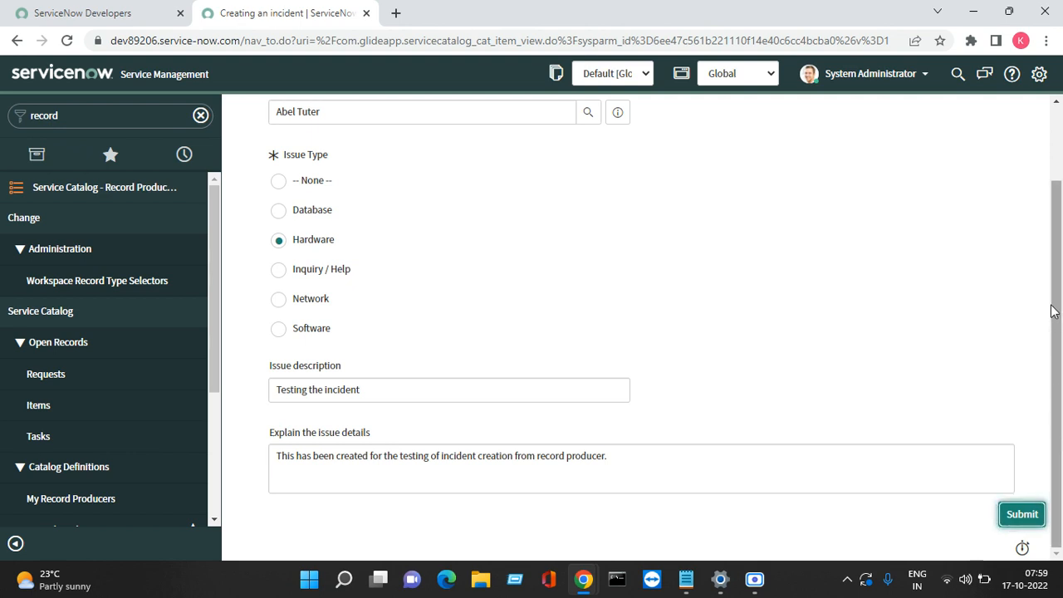
pyautogui.scroll(2, 1056, 124)
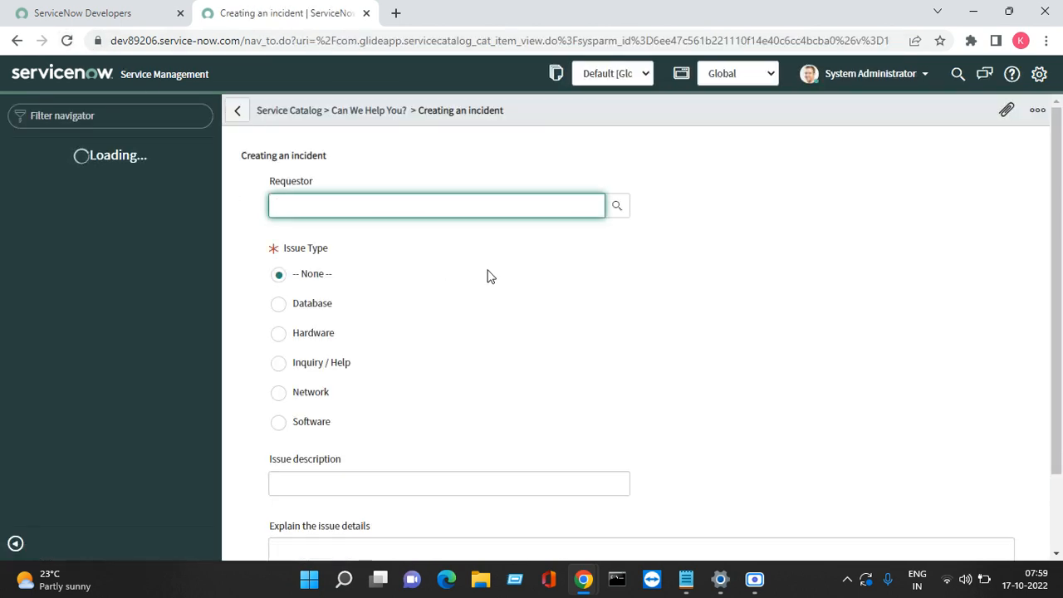
# Step: Select the requesting user from autocomplete and set Issue Type to Hardware
pyautogui.write('ave')
pyautogui.press('BackSpace')
pyautogui.press('BackSpace')
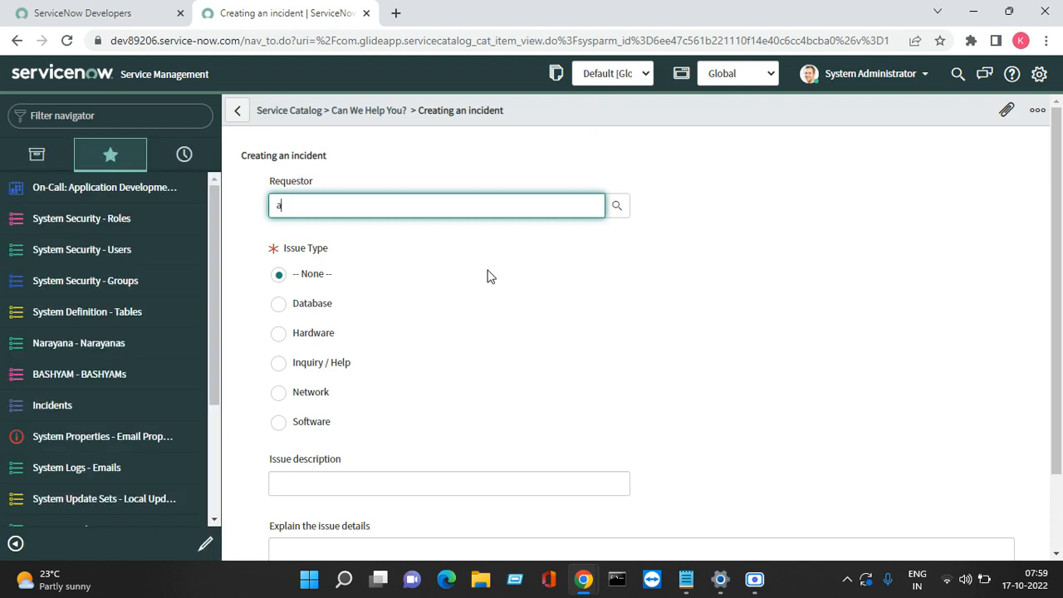
pyautogui.write('ve')
pyautogui.press('BackSpace')
pyautogui.write('bel')
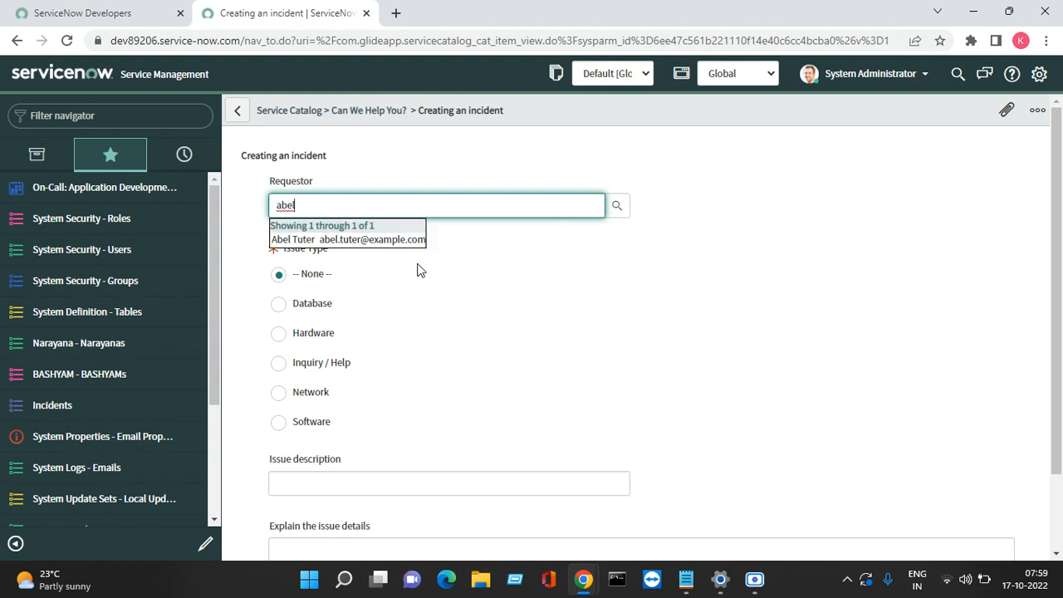
pyautogui.click(405, 246)
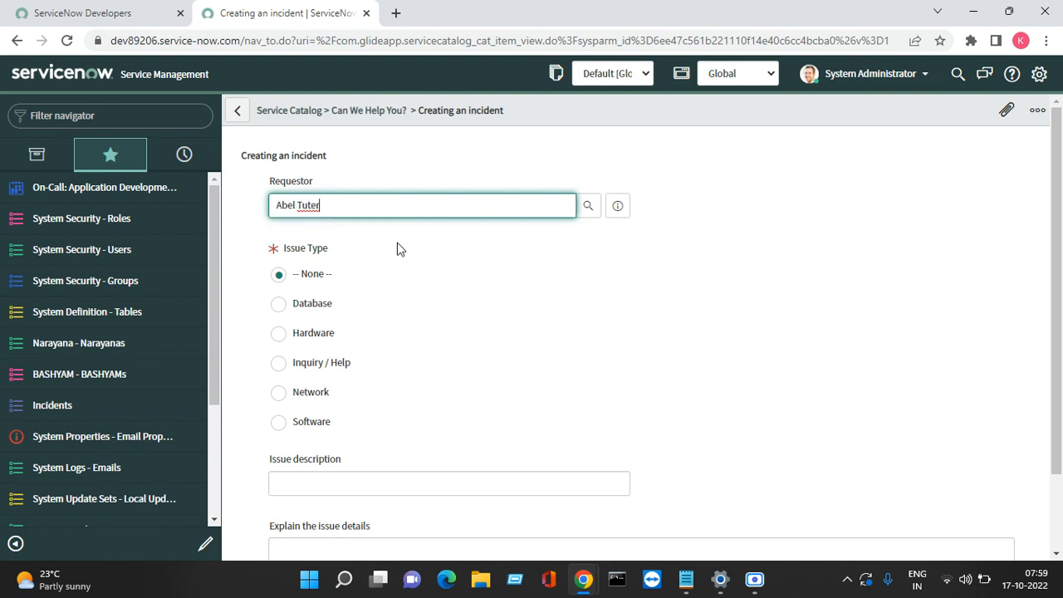
pyautogui.click(309, 335)
# Step: Enter the issue description 'Testing the incident'
pyautogui.click(297, 481)
pyautogui.write('TE')
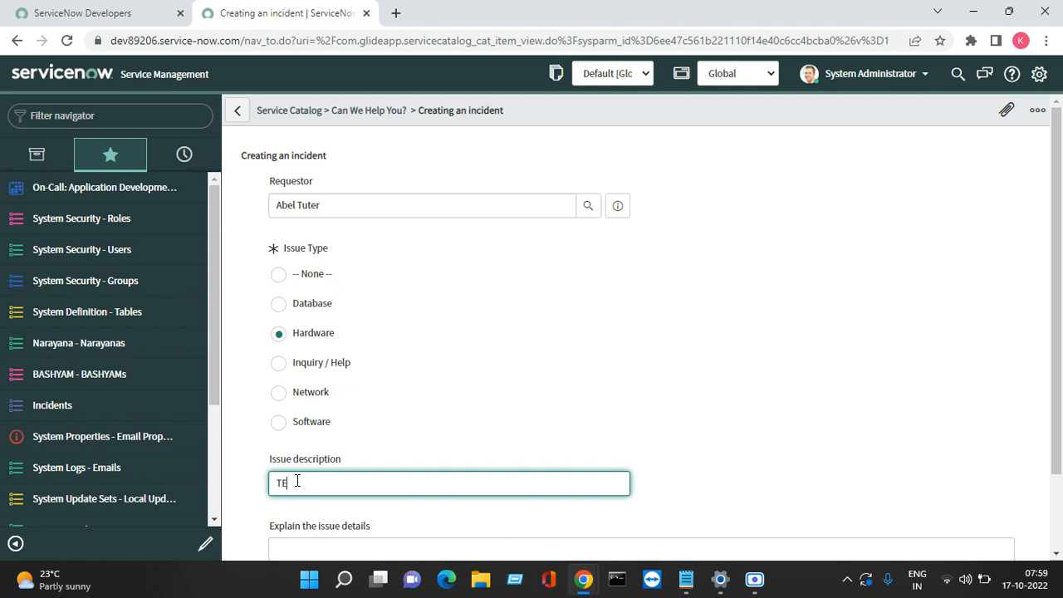
pyautogui.write('st')
pyautogui.press('BackSpace')
pyautogui.press('BackSpace')
pyautogui.write('es')
pyautogui.press('Tab')
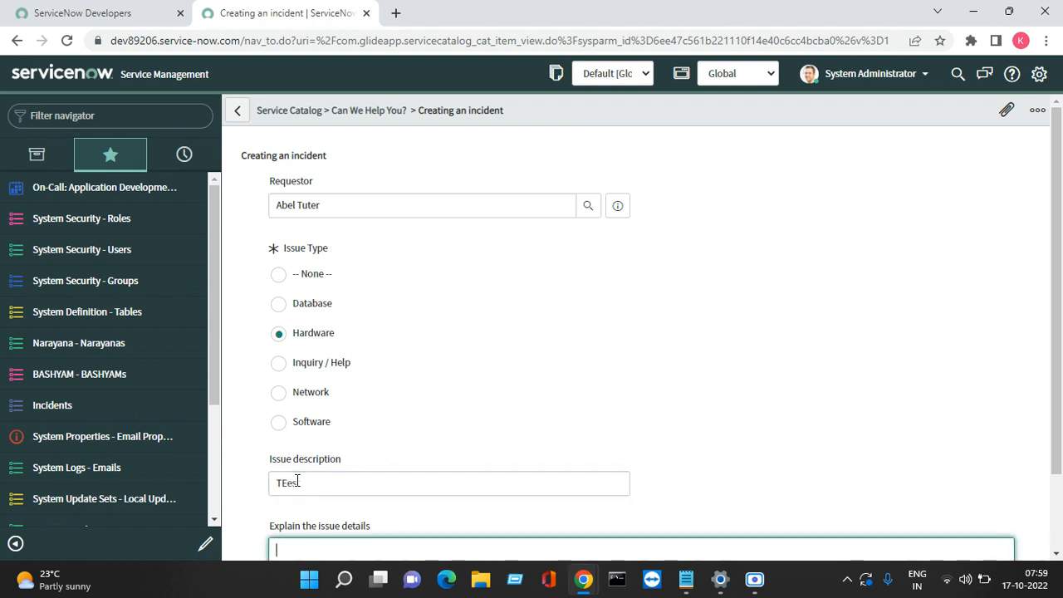
pyautogui.write('Tes')
pyautogui.press('BackSpace')
pyautogui.press('BackSpace')
pyautogui.click(312, 489)
pyautogui.press('BackSpace')
pyautogui.press('BackSpace')
pyautogui.press('BackSpace')
pyautogui.press('BackSpace')
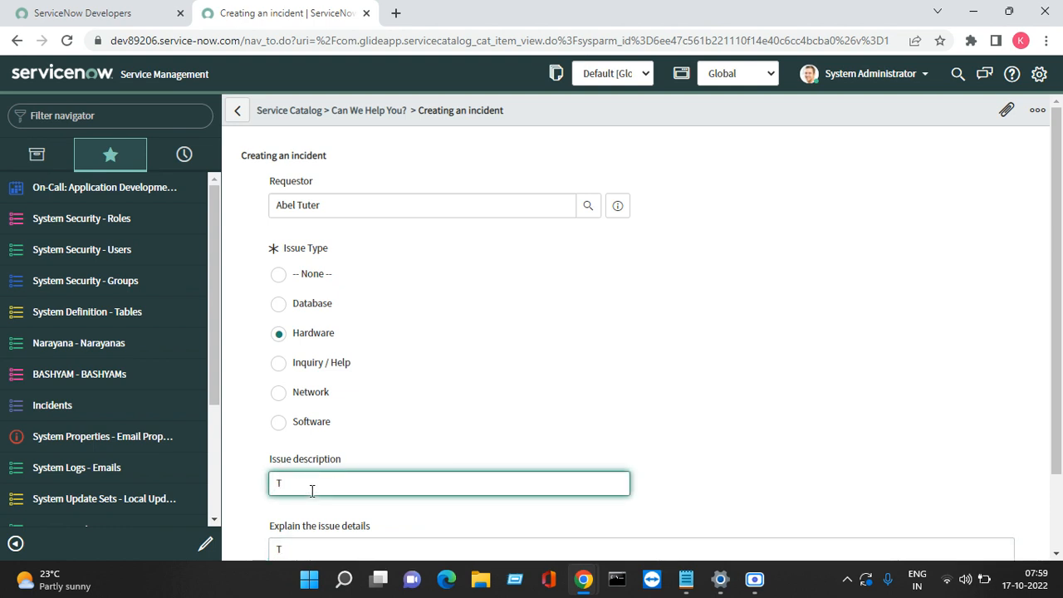
pyautogui.write('esting the icnide')
pyautogui.press('BackSpace')
pyautogui.press('BackSpace')
pyautogui.press('BackSpace')
pyautogui.press('BackSpace')
pyautogui.press('BackSpace')
pyautogui.press('BackSpace')
pyautogui.write('incident')
pyautogui.press('Tab')
# Step: Enter issue details 'Test incident created from record producer' and submit the form
pyautogui.write('T')
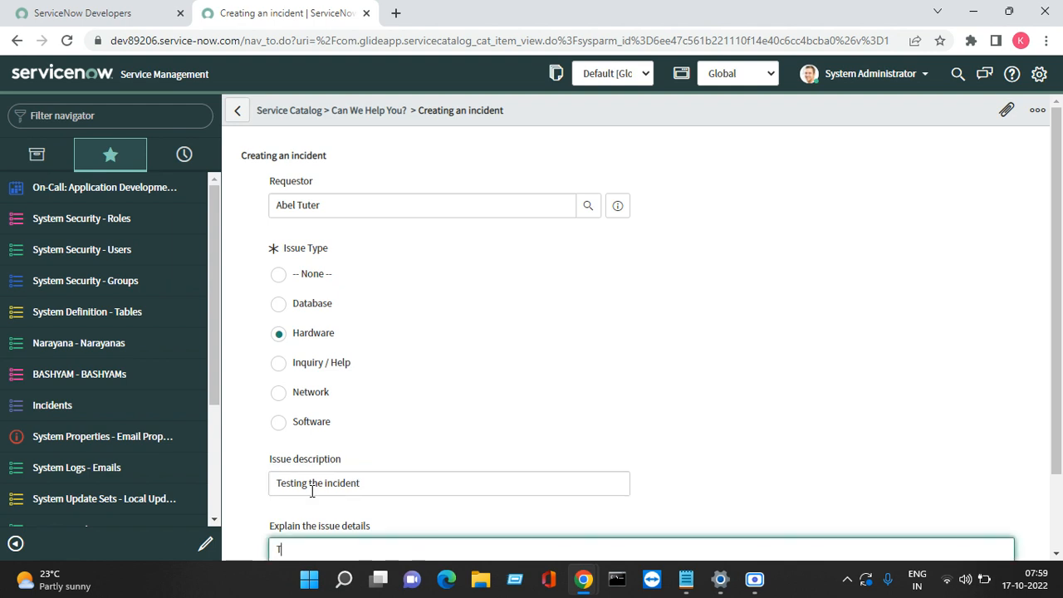
pyautogui.write('est n')
pyautogui.press('BackSpace')
pyautogui.write('incident created from')
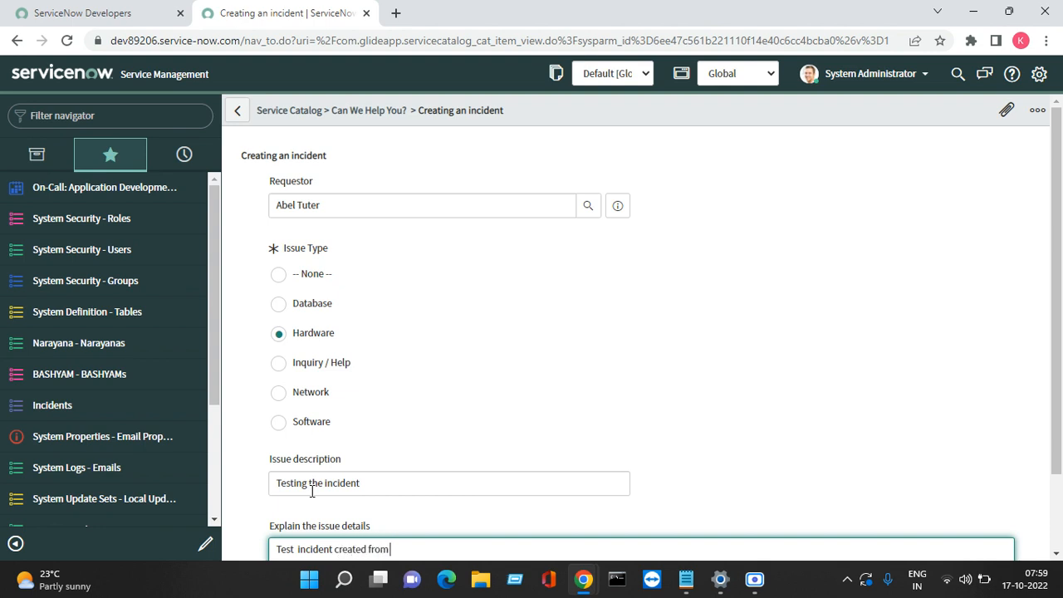
pyautogui.write(' record producer')
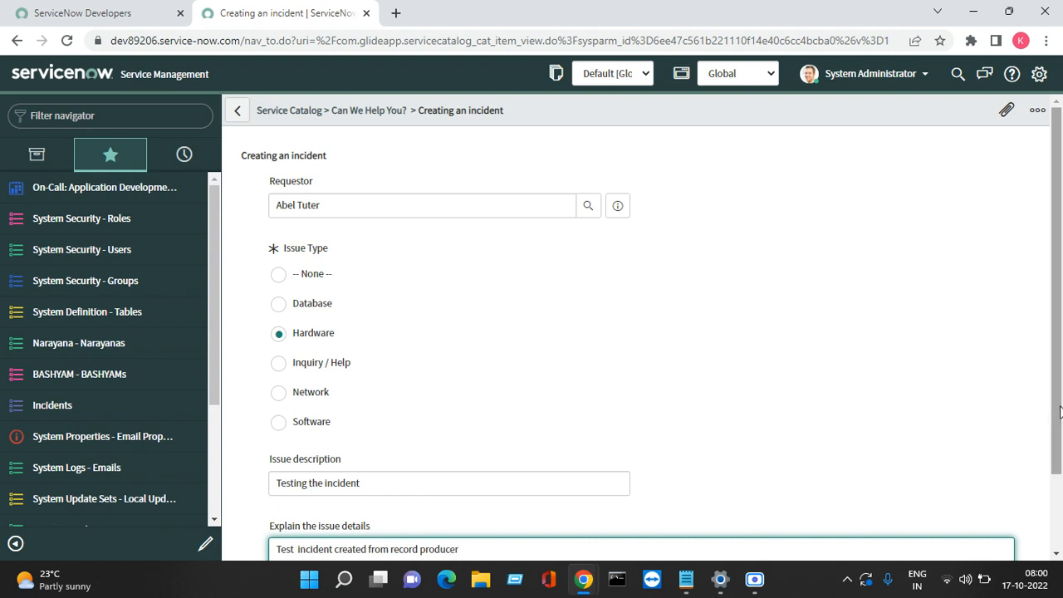
pyautogui.moveTo(1059, 413); pyautogui.dragTo(1059, 518)
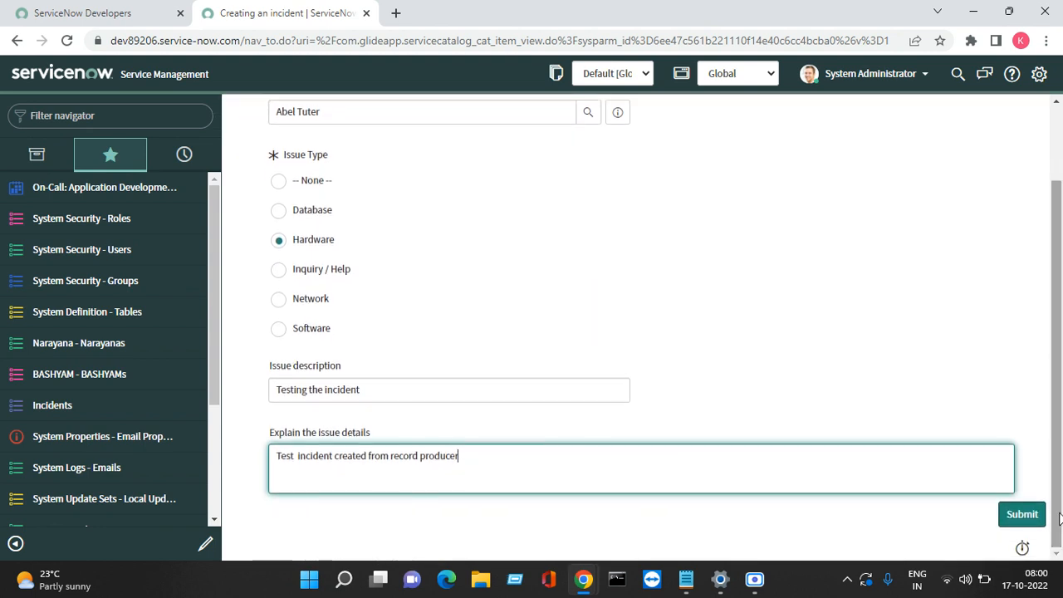
pyautogui.click(1021, 515)
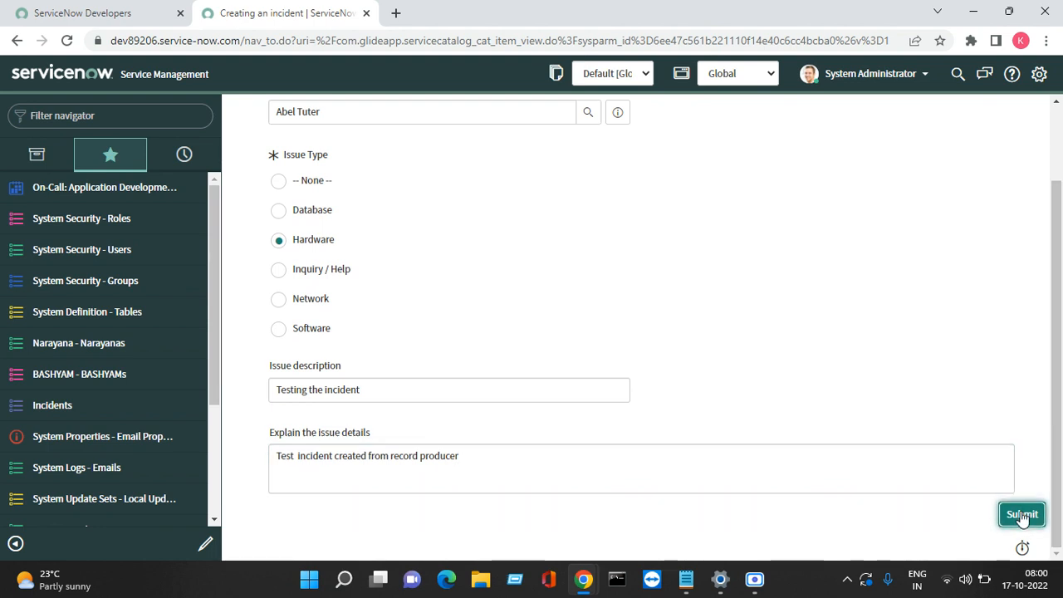
pyautogui.click(1021, 518)
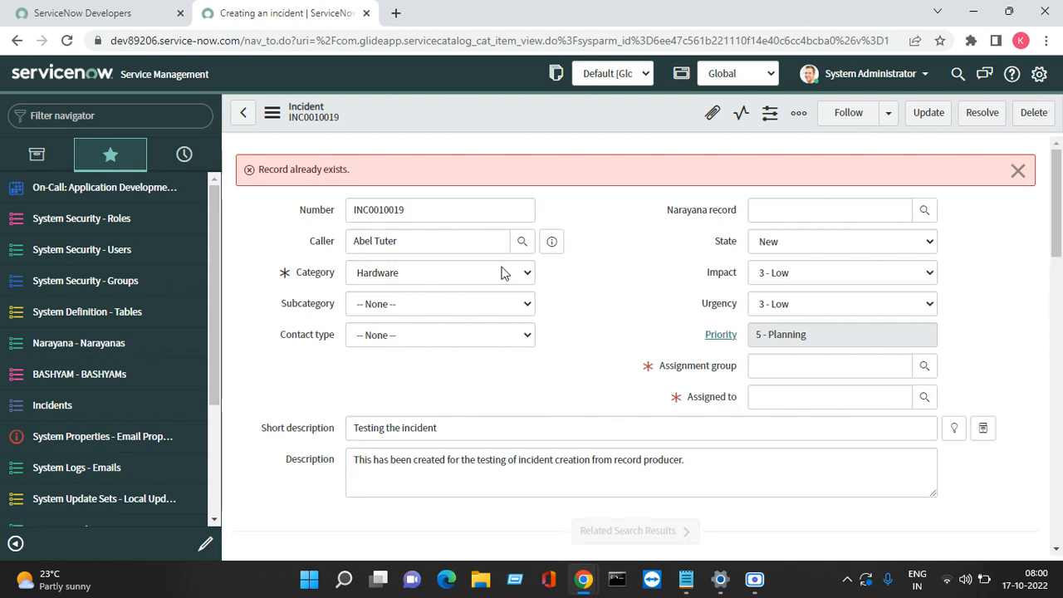
# Step: Close the 'Record already exists.' banner on incident INC0010019
pyautogui.click(1014, 172)
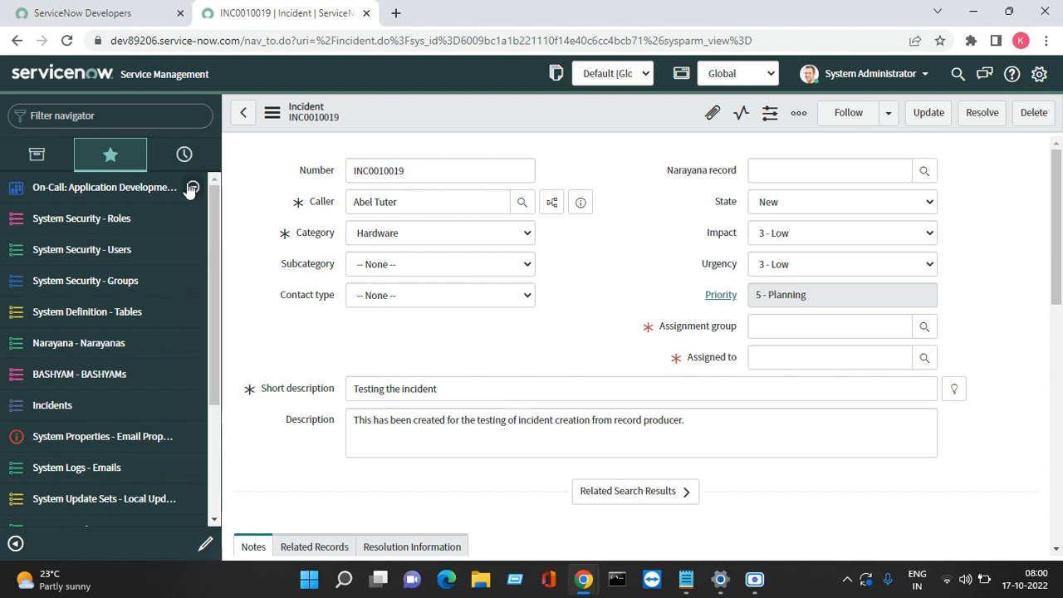
# Step: Open the Hardware CPU assignment lookup rule in its own tab from Assignment Lookup Rules
pyautogui.click(143, 115)
pyautogui.write('look')
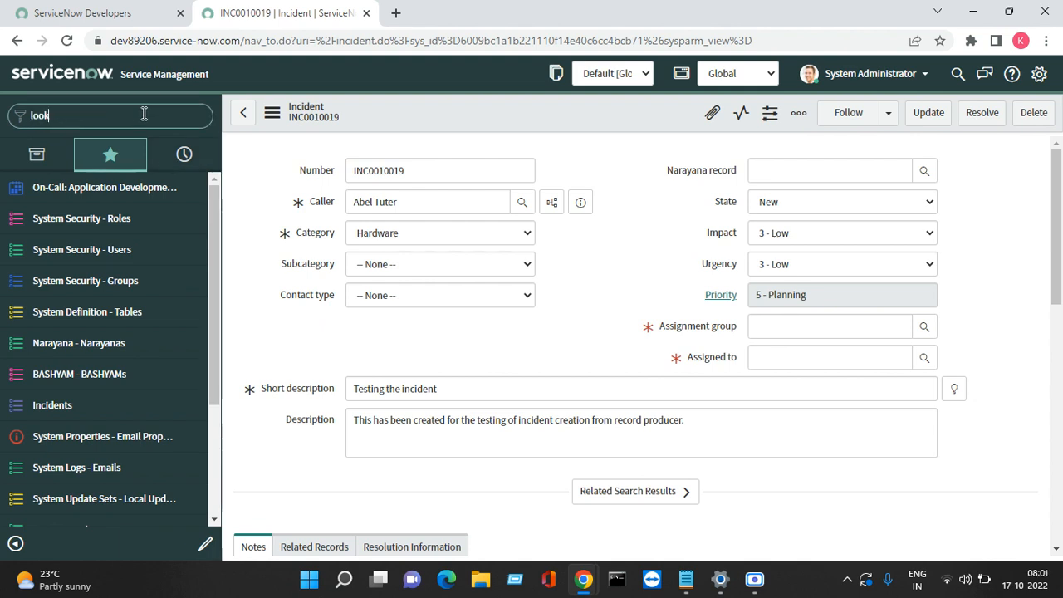
pyautogui.rightClick(68, 281)
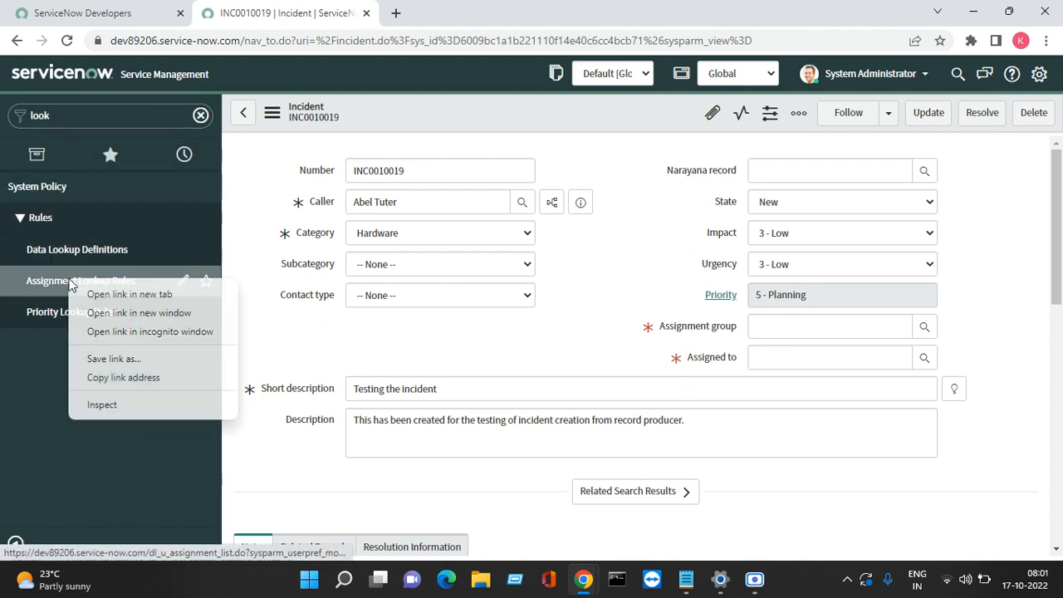
pyautogui.click(129, 294)
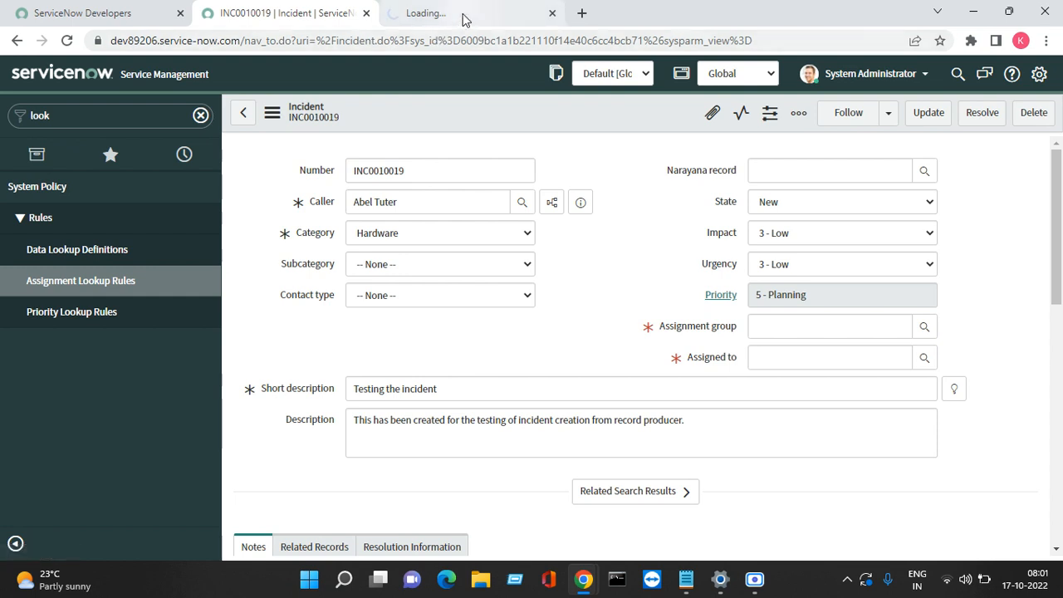
pyautogui.click(464, 15)
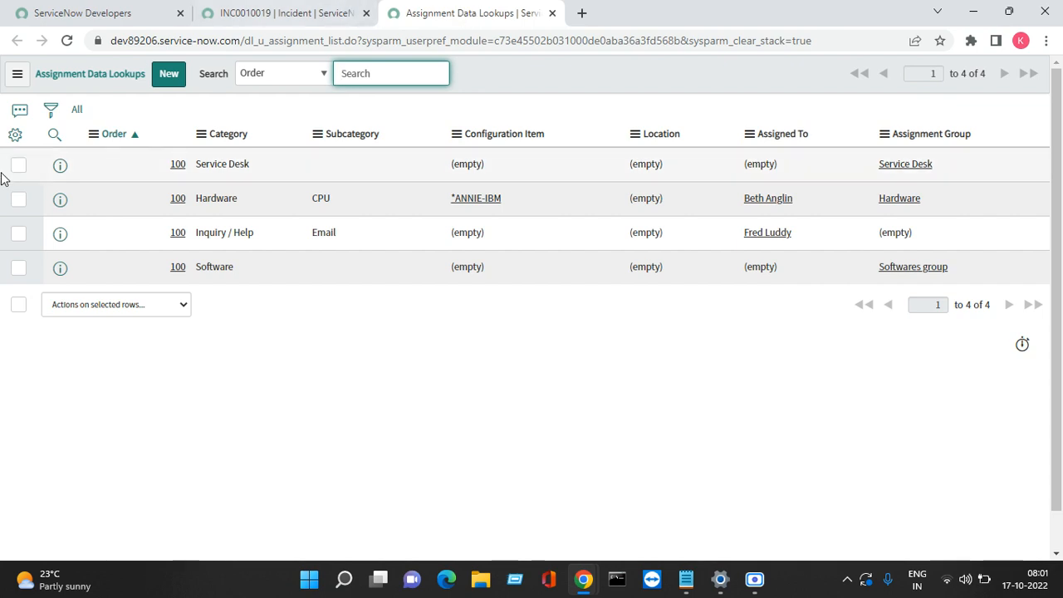
pyautogui.rightClick(59, 204)
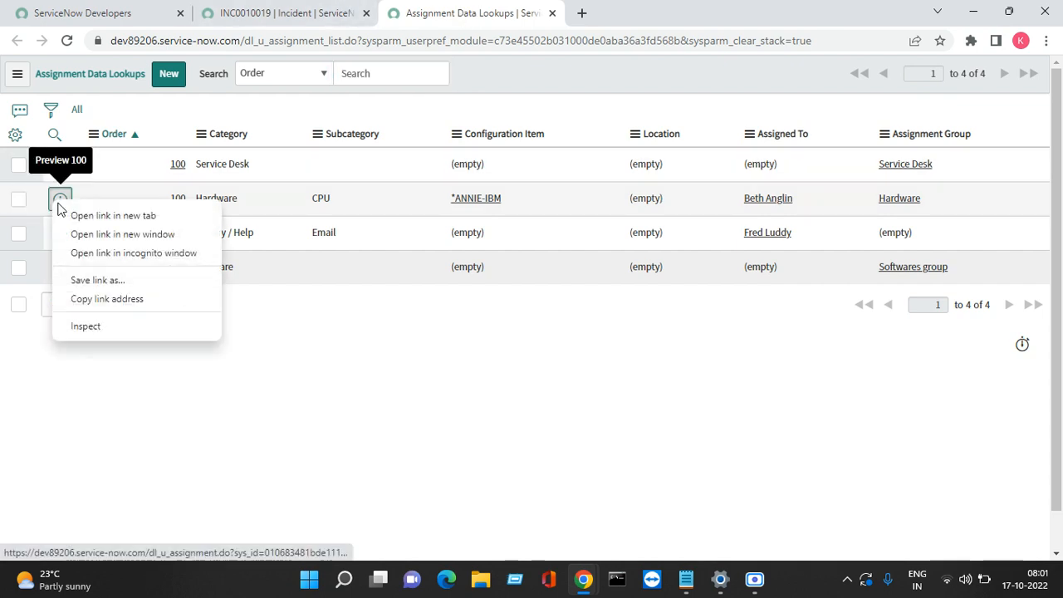
pyautogui.click(83, 216)
pyautogui.click(661, 6)
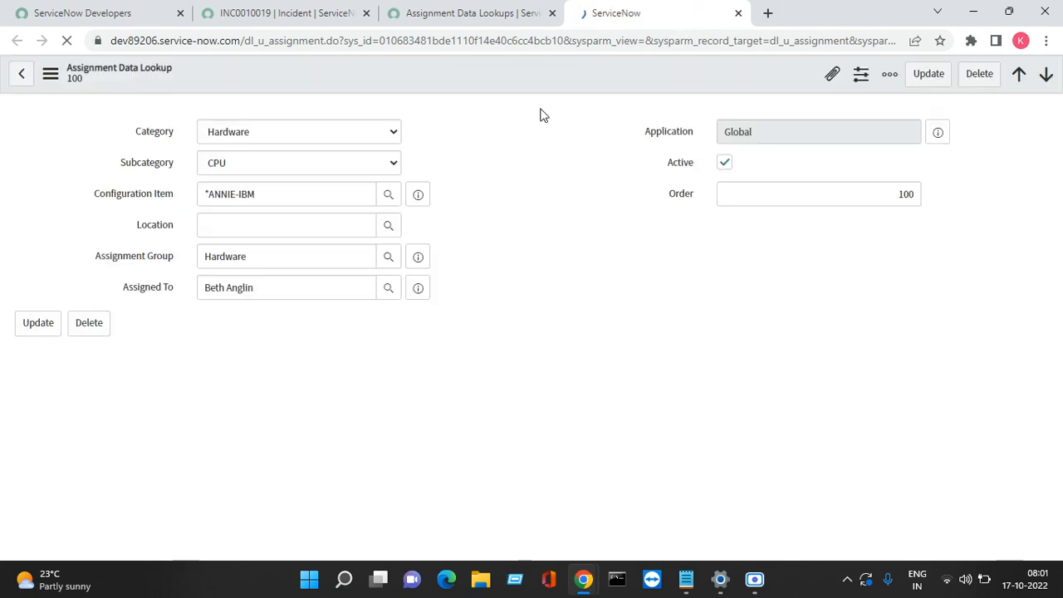
# Step: Set Subcategory to None, clear Configuration Item and Assigned To, and save the rule
pyautogui.click(348, 163)
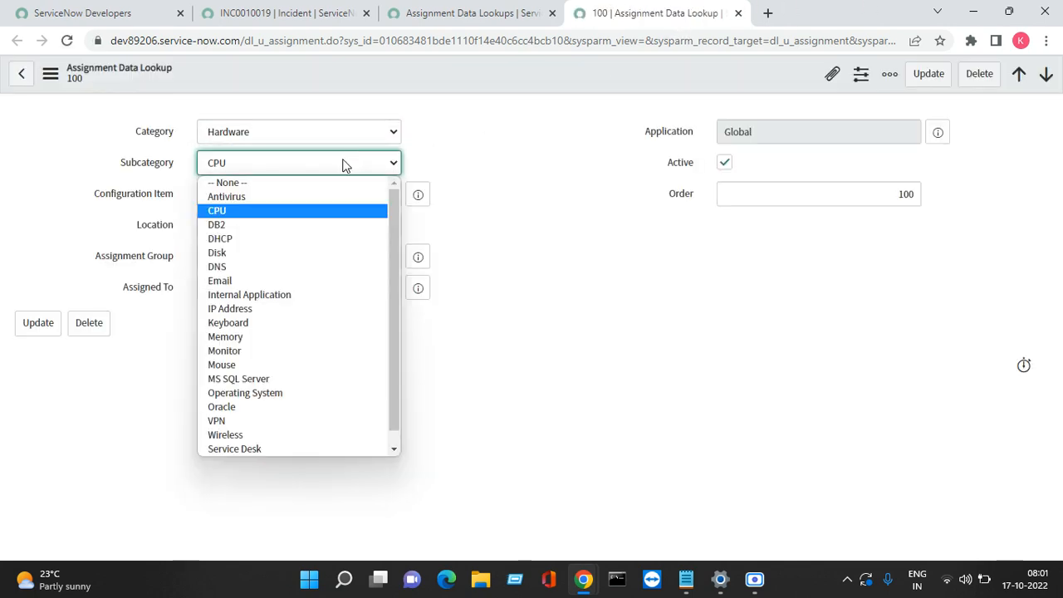
pyautogui.click(269, 185)
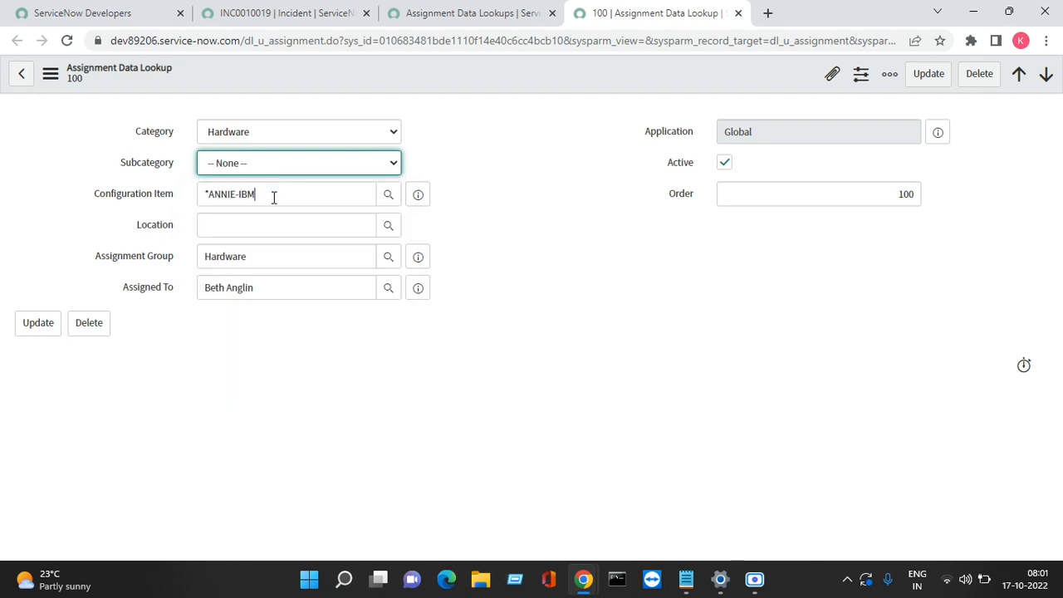
pyautogui.hotkey('ctrl', 'a')
pyautogui.press('BackSpace')
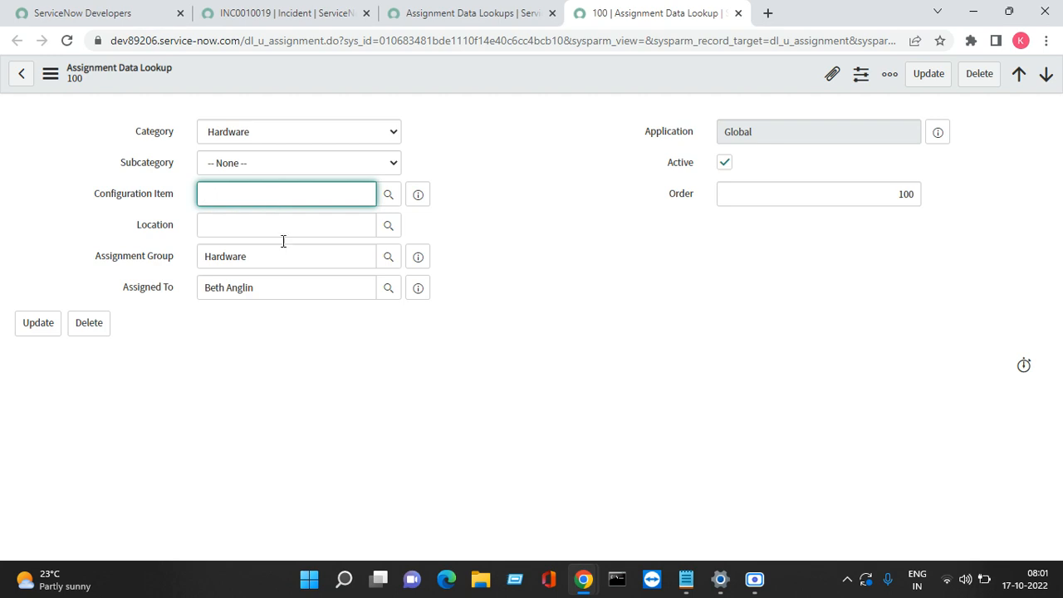
pyautogui.click(268, 293)
pyautogui.hotkey('ctrl', 'a')
pyautogui.press('BackSpace')
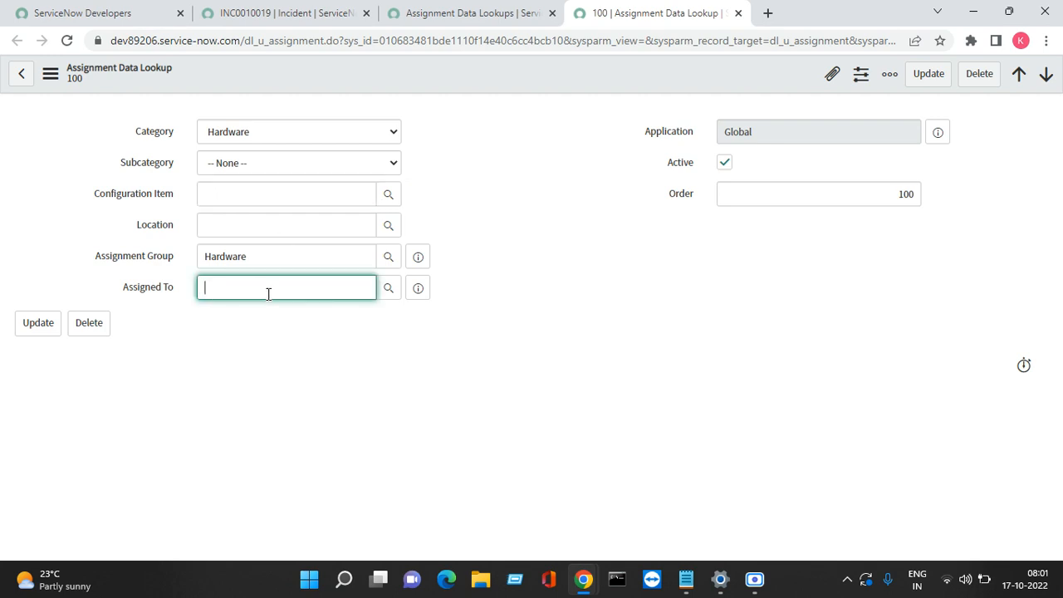
pyautogui.rightClick(610, 80)
pyautogui.click(635, 89)
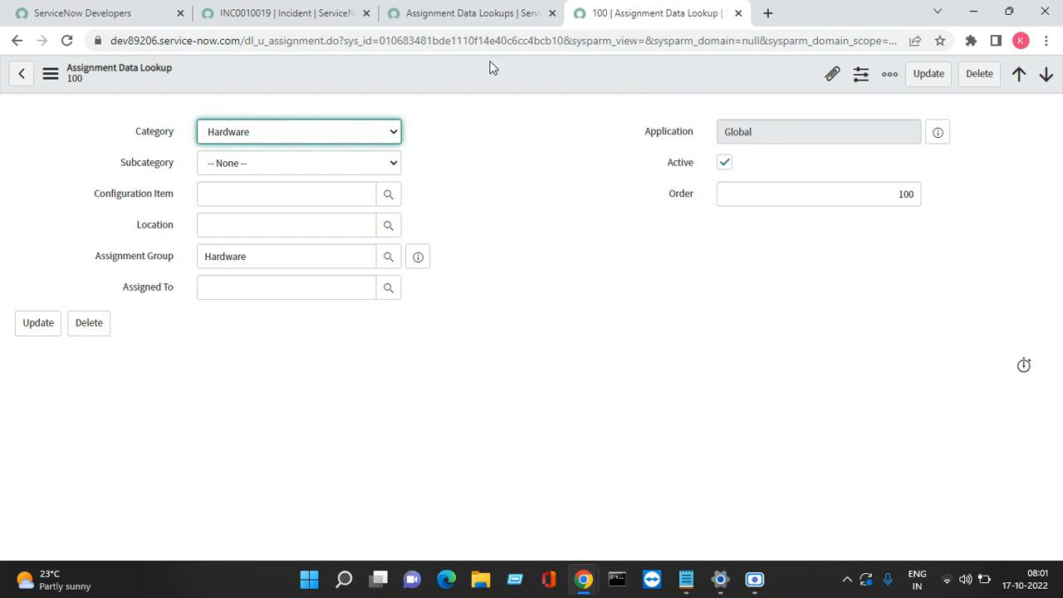
pyautogui.click(276, 18)
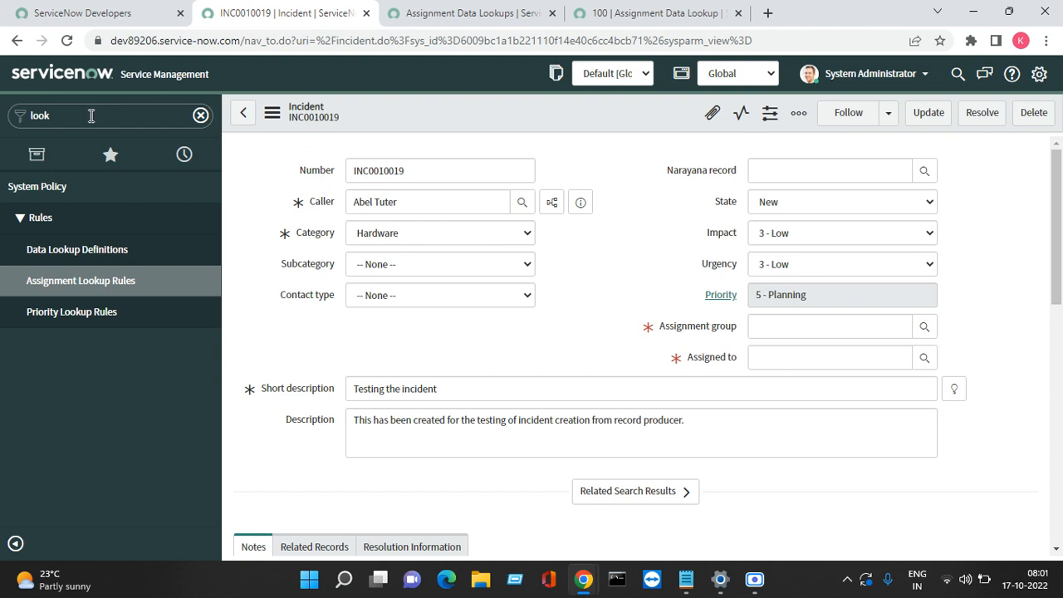
# Step: Filter the navigator with 'reco', open the Creating an incident record producer, and run Try It
pyautogui.click(88, 112)
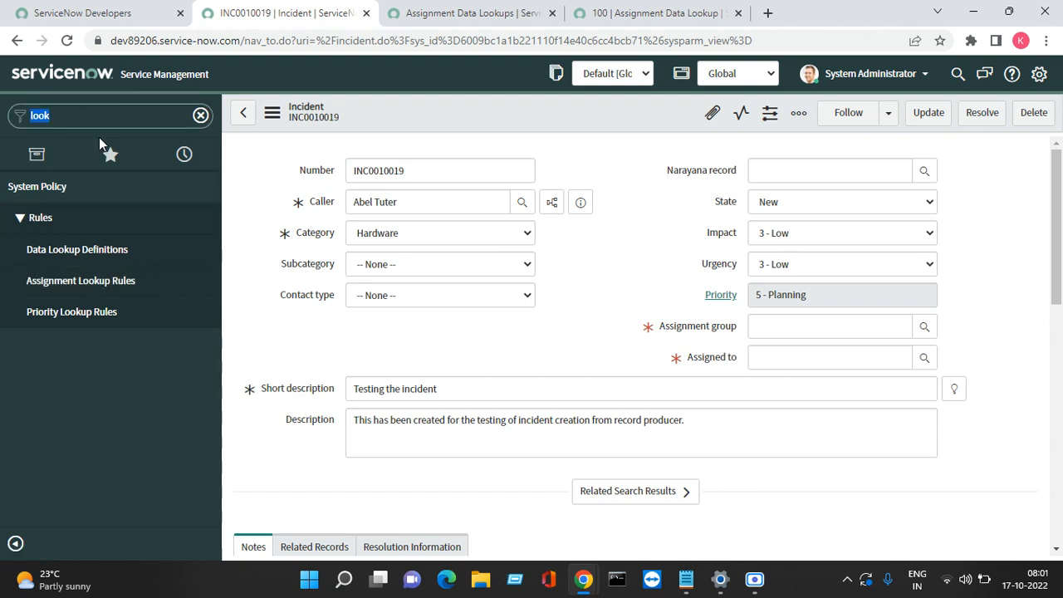
pyautogui.write('repcor')
pyautogui.press('BackSpace')
pyautogui.press('BackSpace')
pyautogui.press('BackSpace')
pyautogui.press('BackSpace')
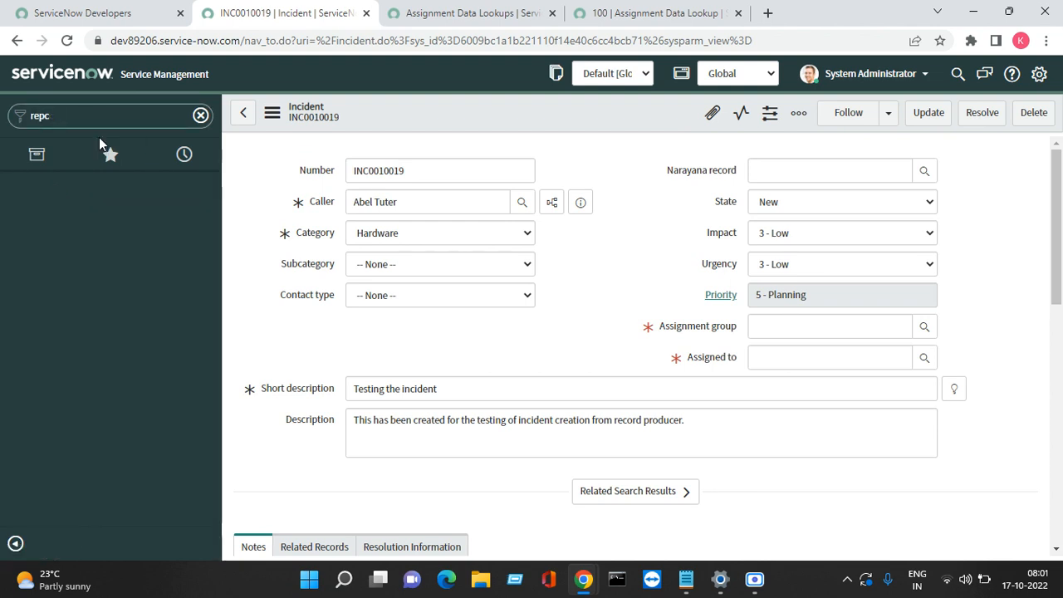
pyautogui.write('co')
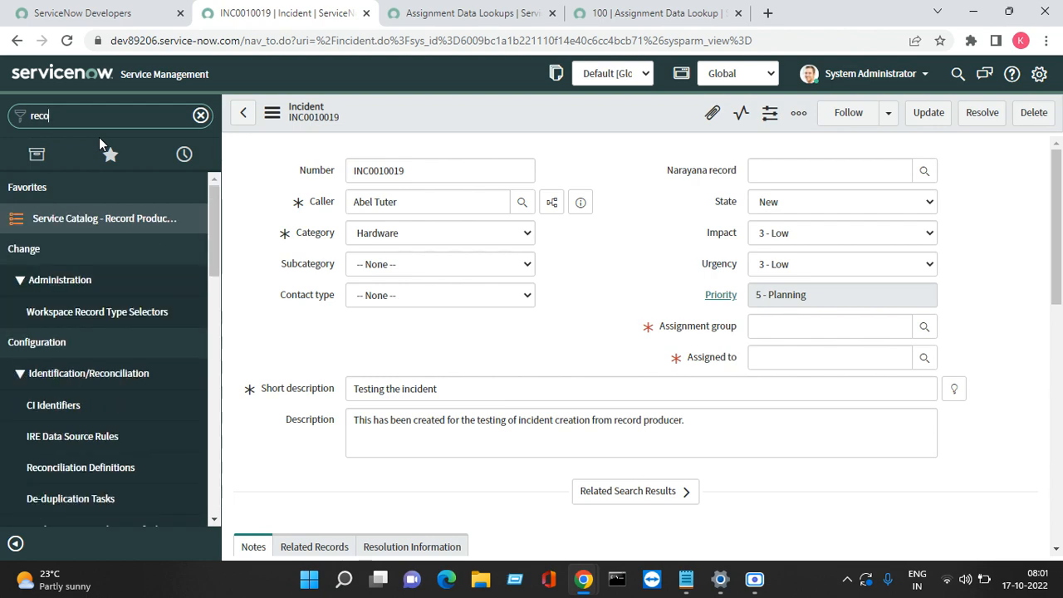
pyautogui.click(95, 218)
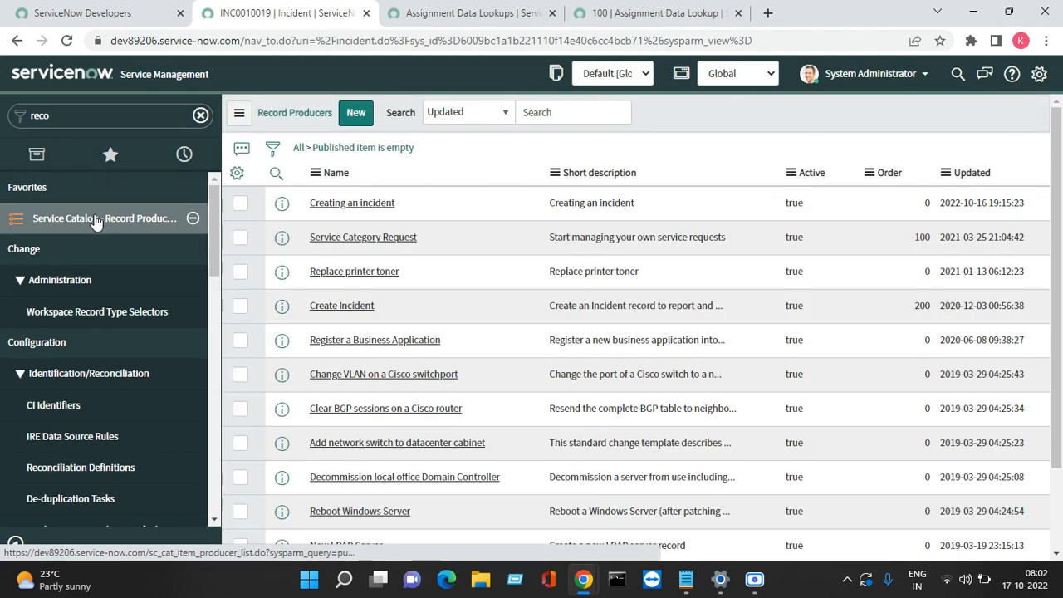
pyautogui.click(348, 204)
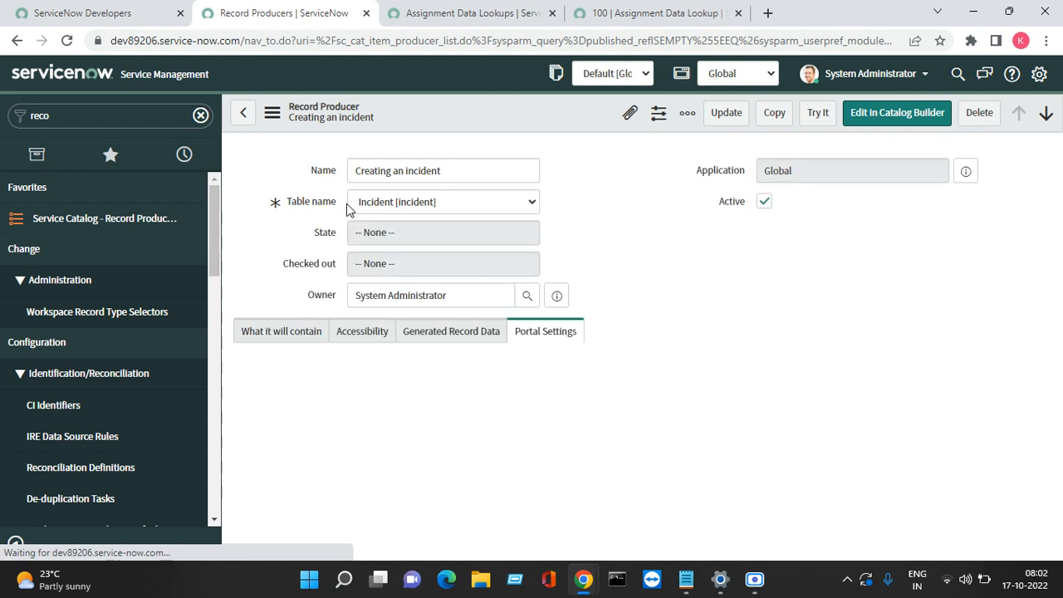
pyautogui.click(808, 121)
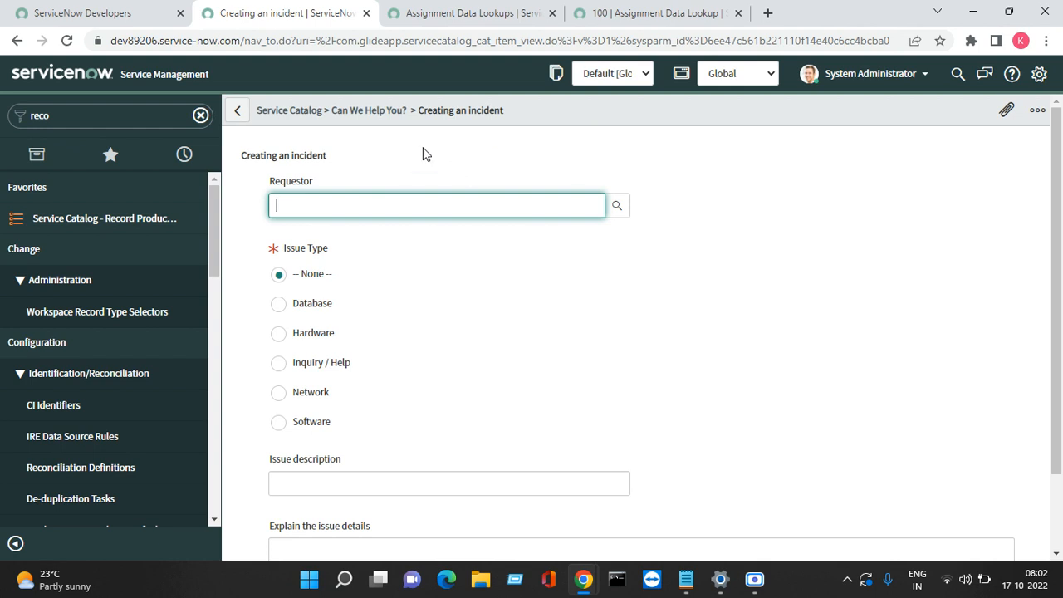
# Step: Pick a requestor from the lookup, choose Hardware, enter 'Test' and 'test1234r', and submit
pyautogui.click(615, 213)
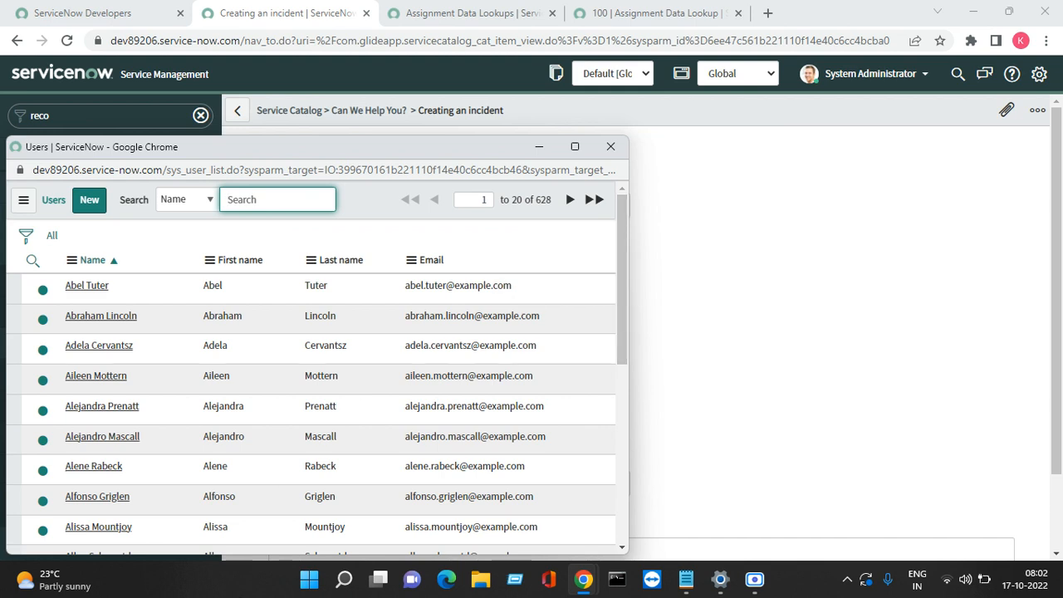
pyautogui.click(103, 376)
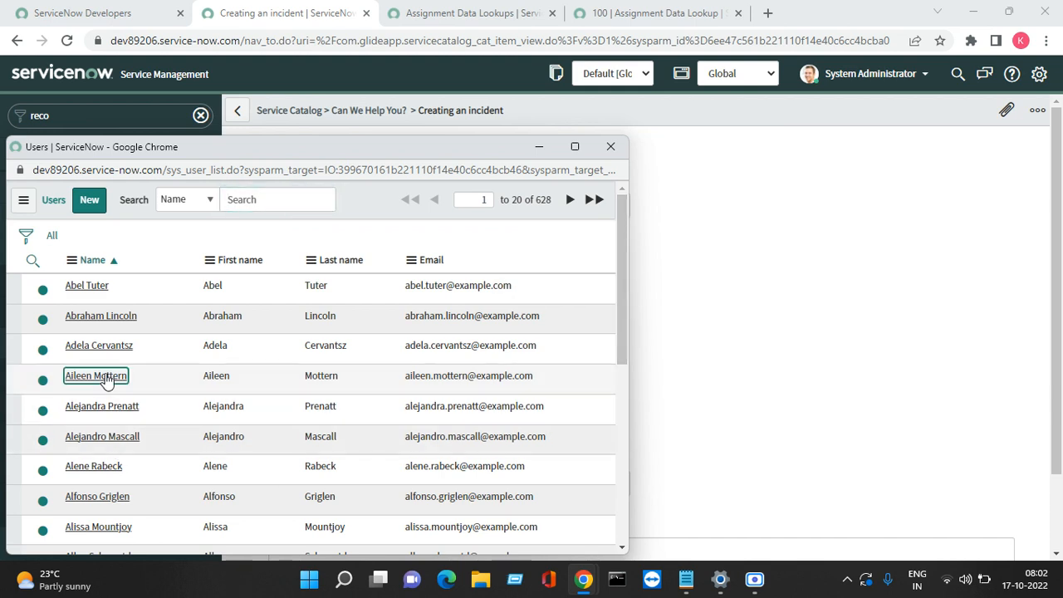
pyautogui.click(309, 334)
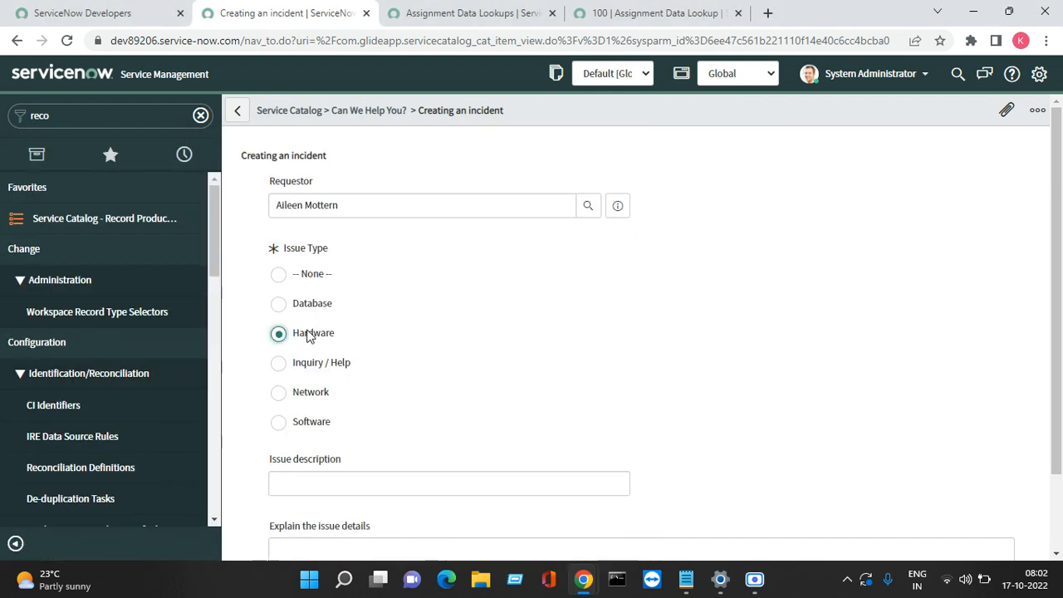
pyautogui.click(288, 488)
pyautogui.write('T')
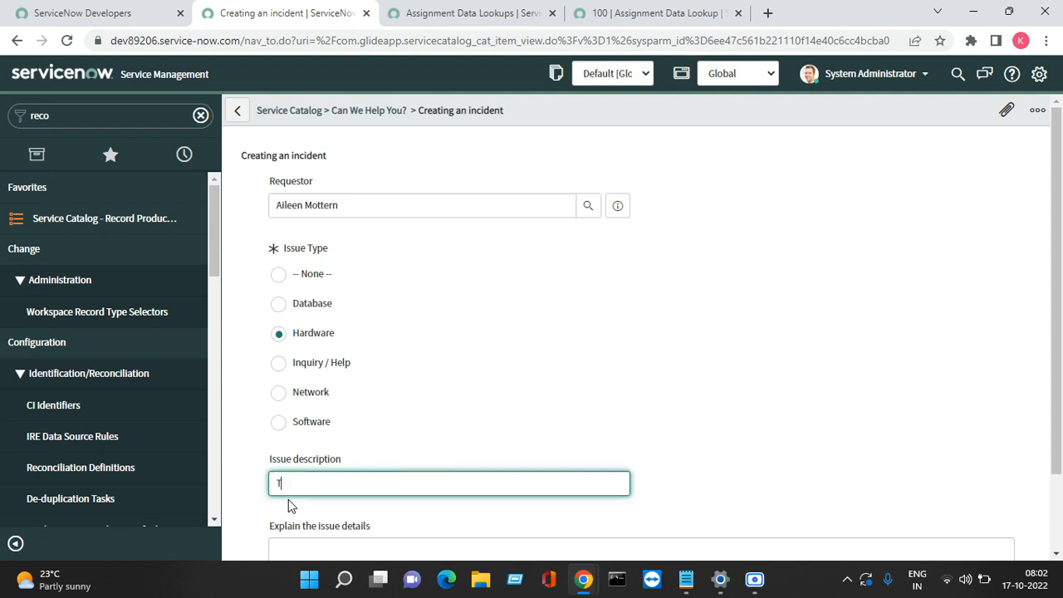
pyautogui.write('est')
pyautogui.press('Tab')
pyautogui.write('tT')
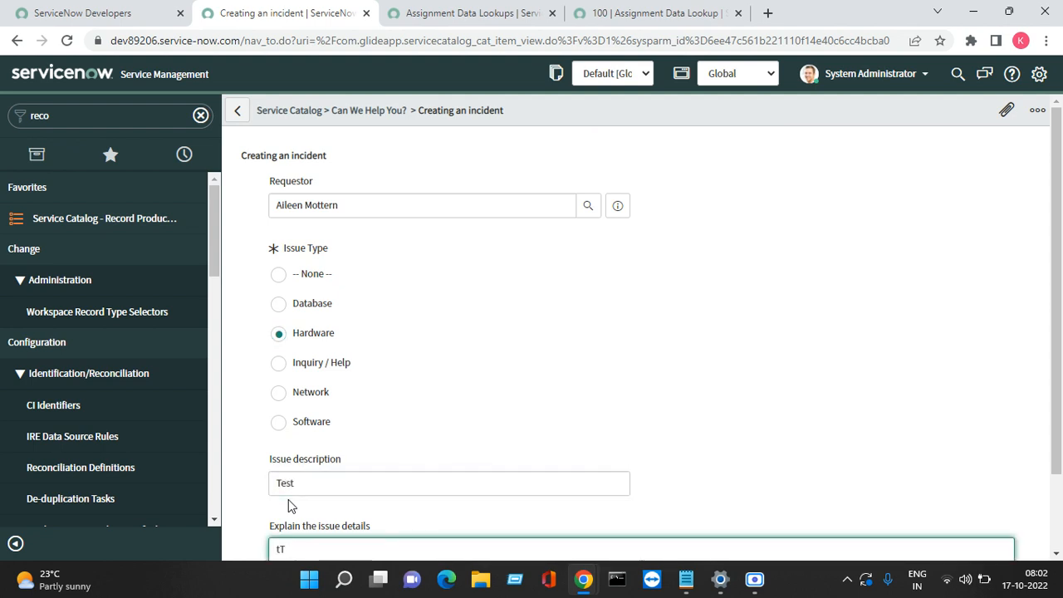
pyautogui.press('BackSpace')
pyautogui.press('BackSpace')
pyautogui.write('test1234r')
pyautogui.scroll(-1, 288, 499)
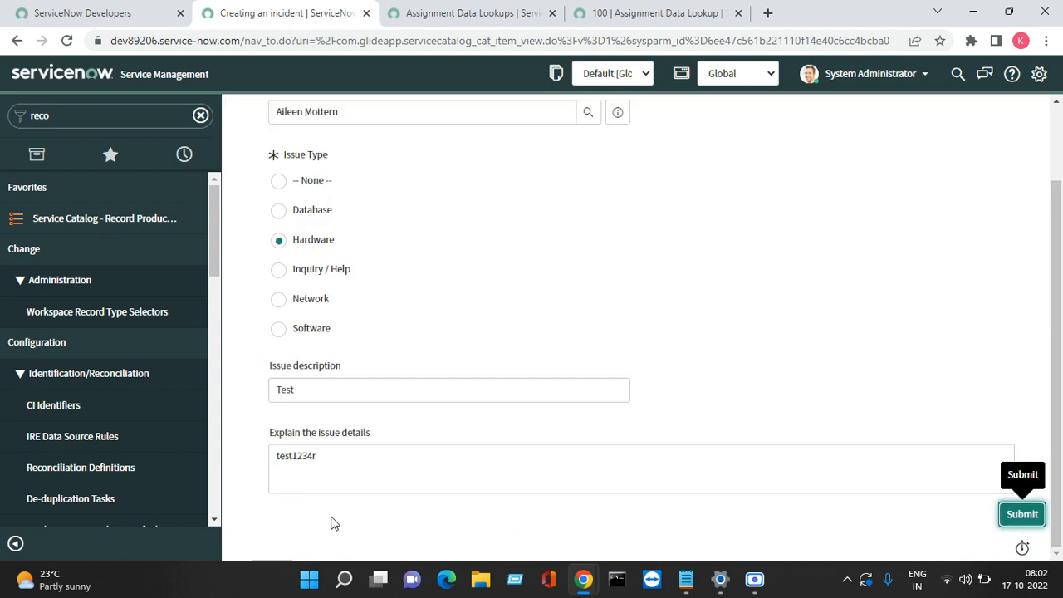
pyautogui.click(1021, 514)
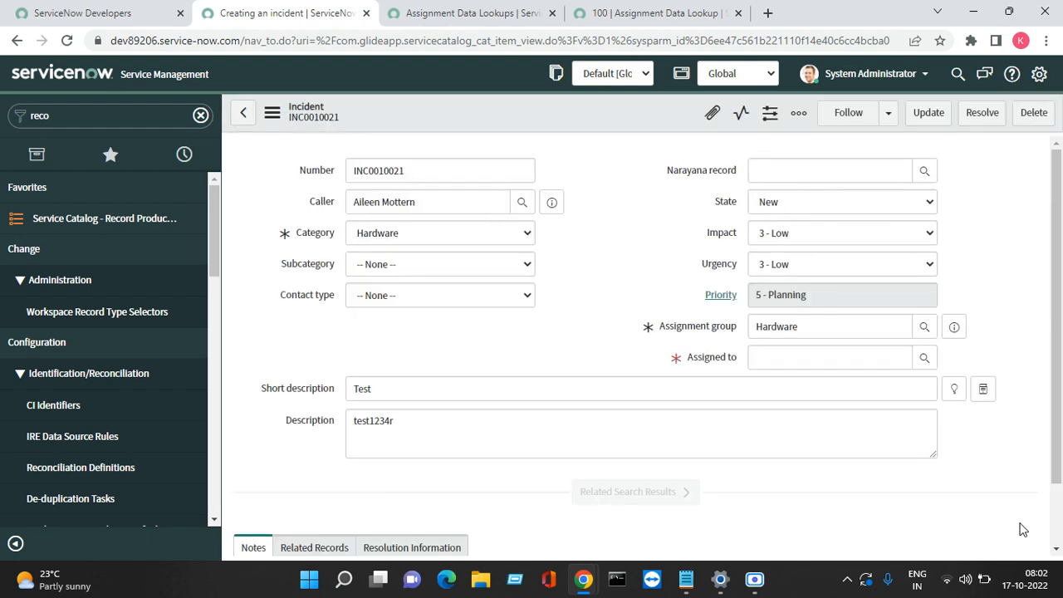
# Step: Check the caller, short description and Hardware assignment group on INC0010021, then switch to Google Meet
pyautogui.tripleClick(396, 201)
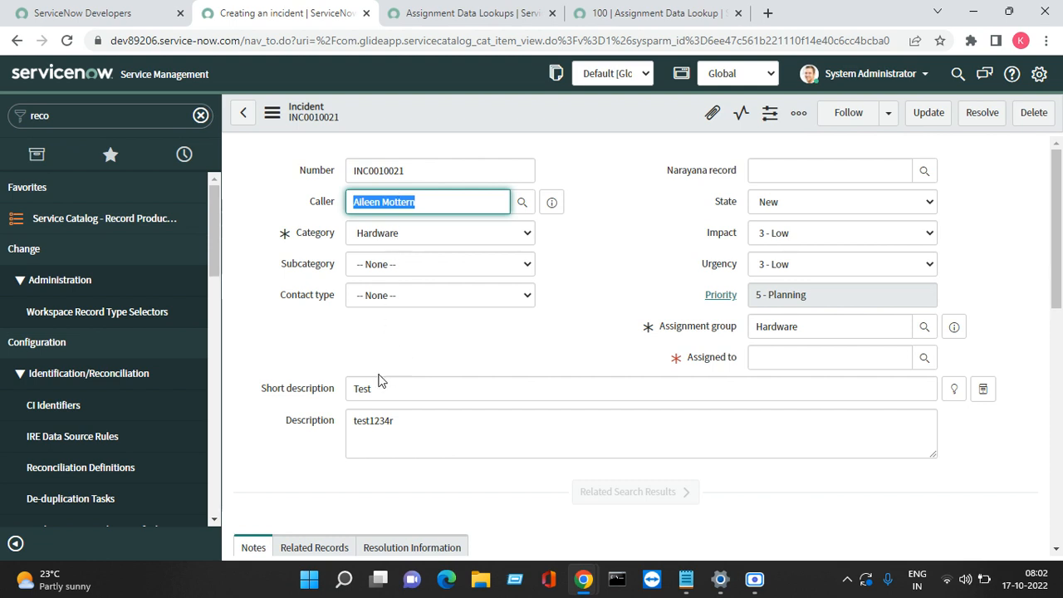
pyautogui.tripleClick(352, 387)
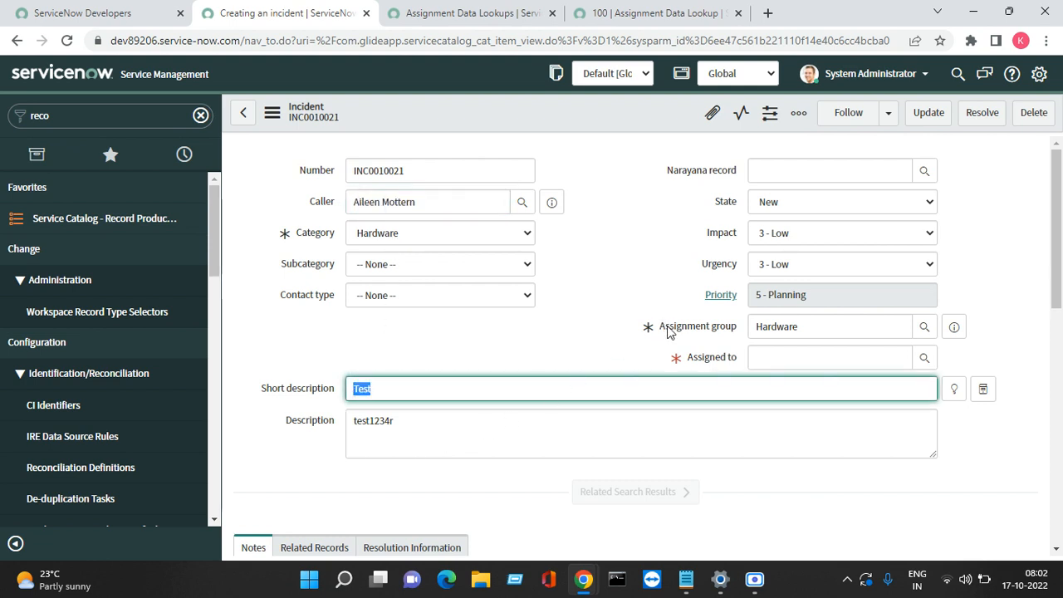
pyautogui.click(795, 326)
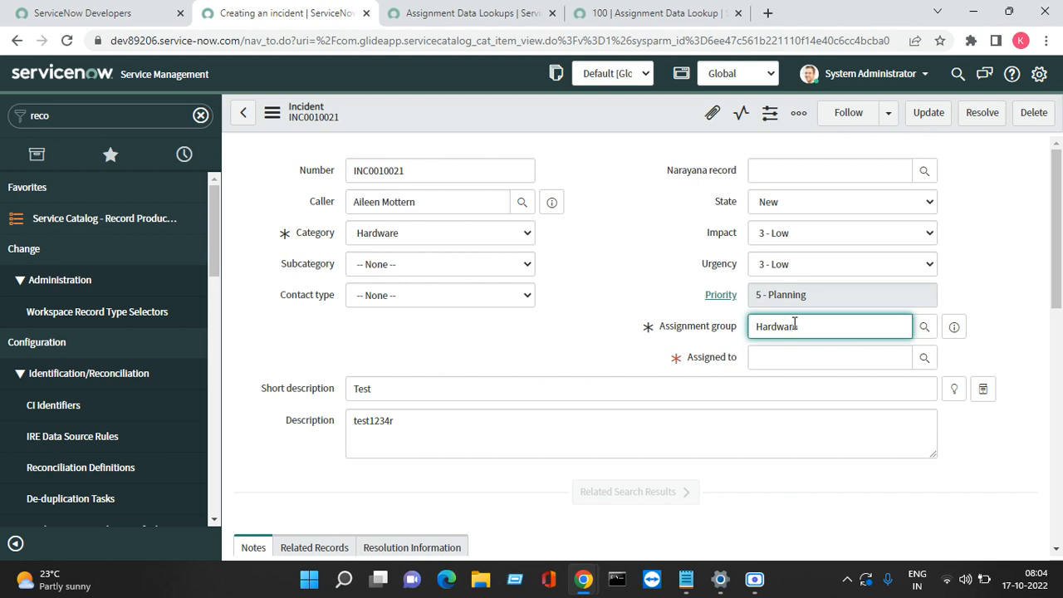
pyautogui.click(581, 581)
pyautogui.click(807, 525)
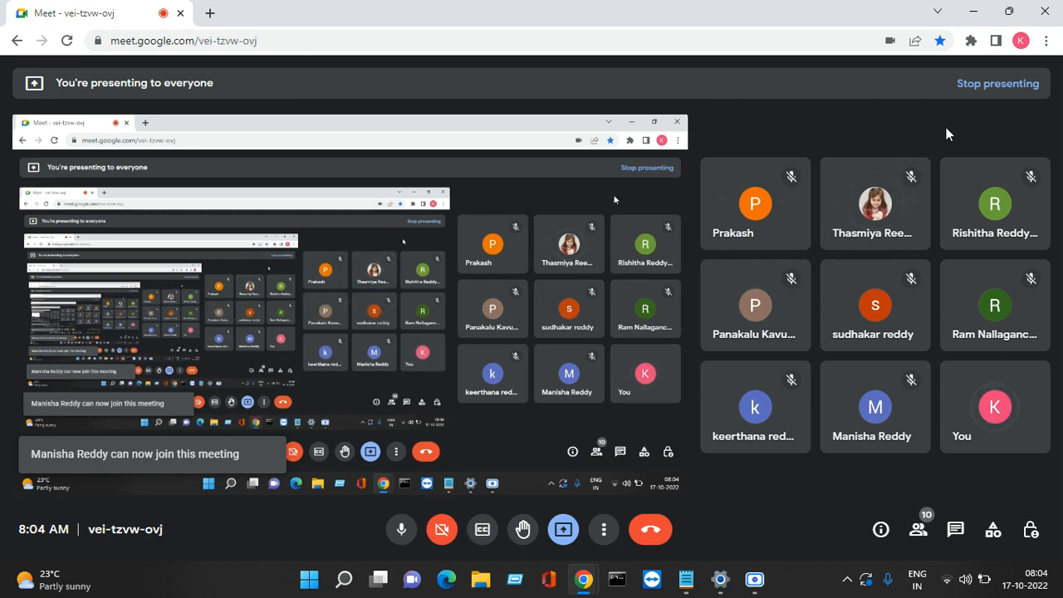
# Step: Minimise the Google Meet window to show incident INC0010021 again
pyautogui.click(977, 18)
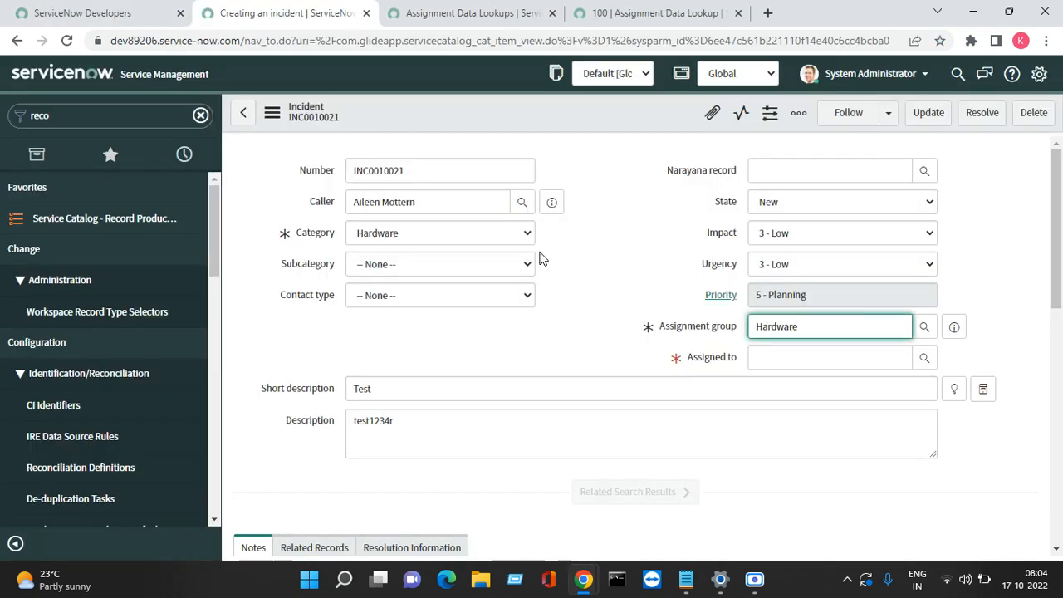
# Step: Open the Creating an incident record producer in a new tab from the Record Producers list
pyautogui.click(102, 220)
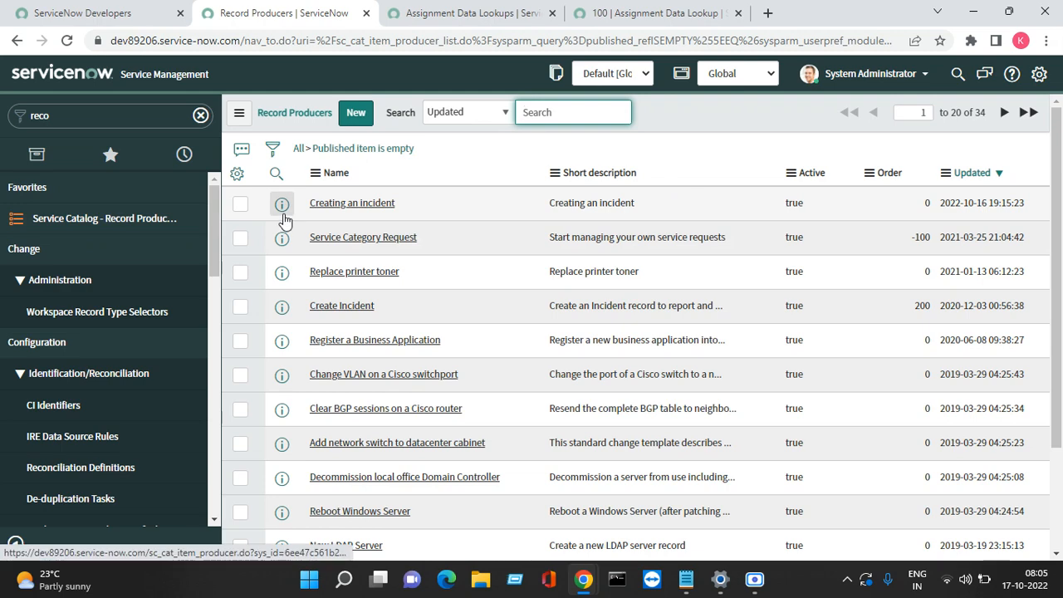
pyautogui.rightClick(252, 212)
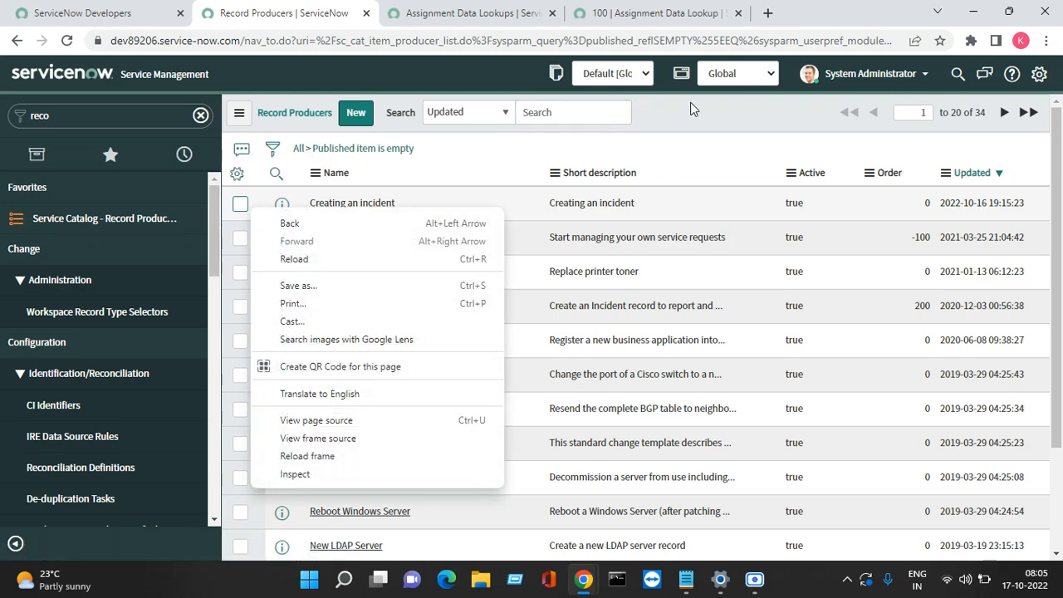
pyautogui.click(690, 103)
pyautogui.rightClick(282, 206)
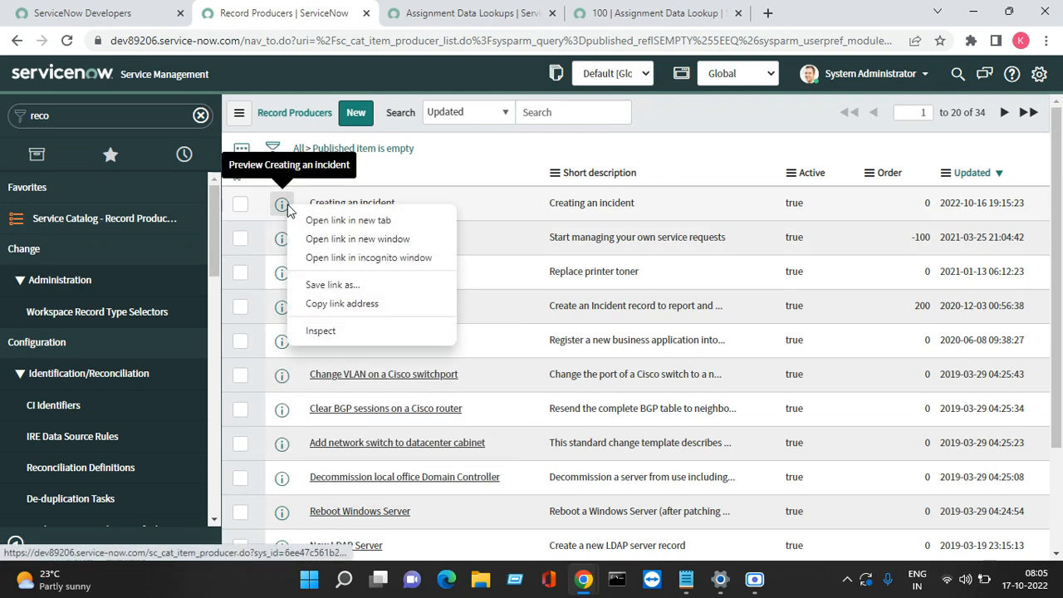
pyautogui.click(349, 220)
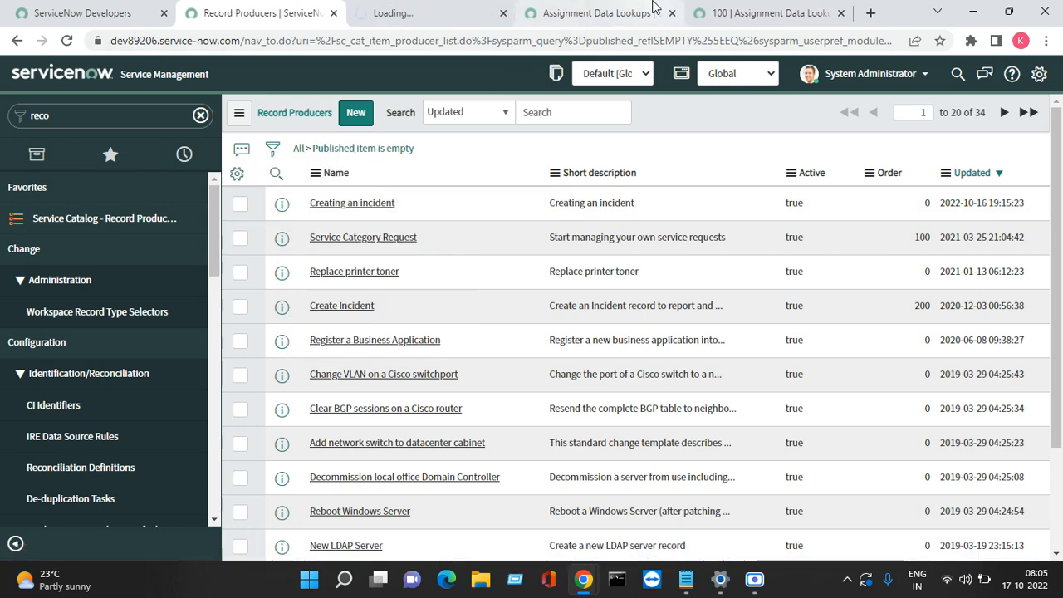
# Step: Close both Assignment Data Lookup tabs
pyautogui.click(665, 12)
pyautogui.click(671, 12)
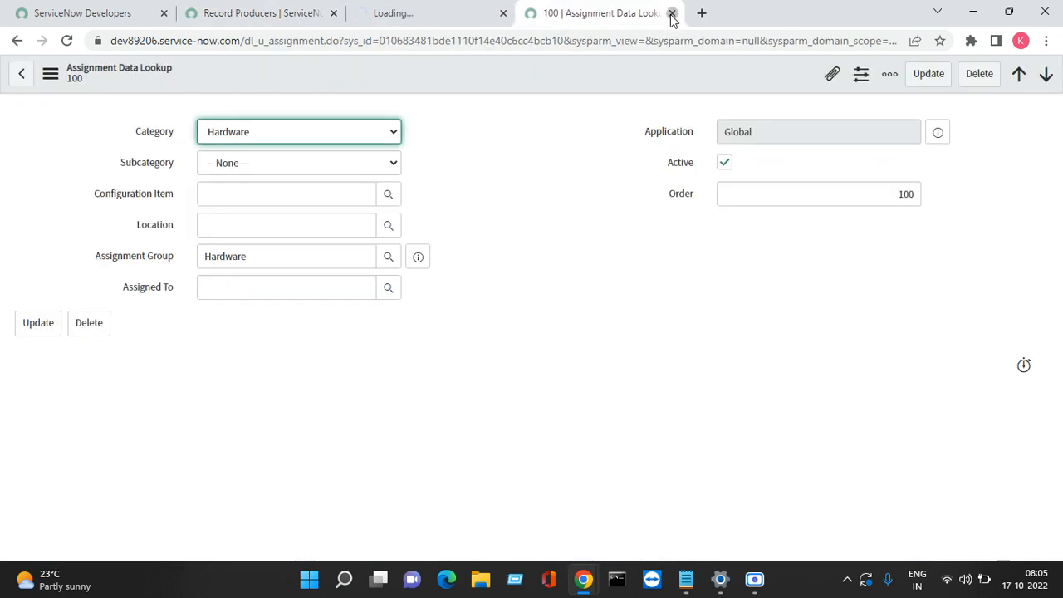
pyautogui.click(670, 11)
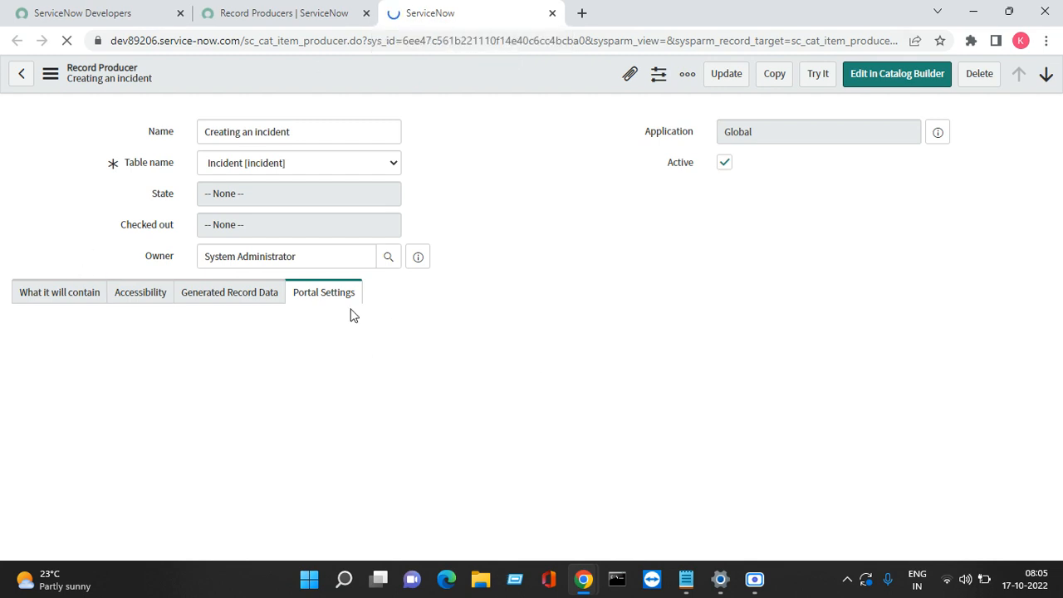
# Step: Reopen Creating an incident in a new tab, close the old form tab, and expand What it will contain
pyautogui.click(41, 299)
pyautogui.click(285, 10)
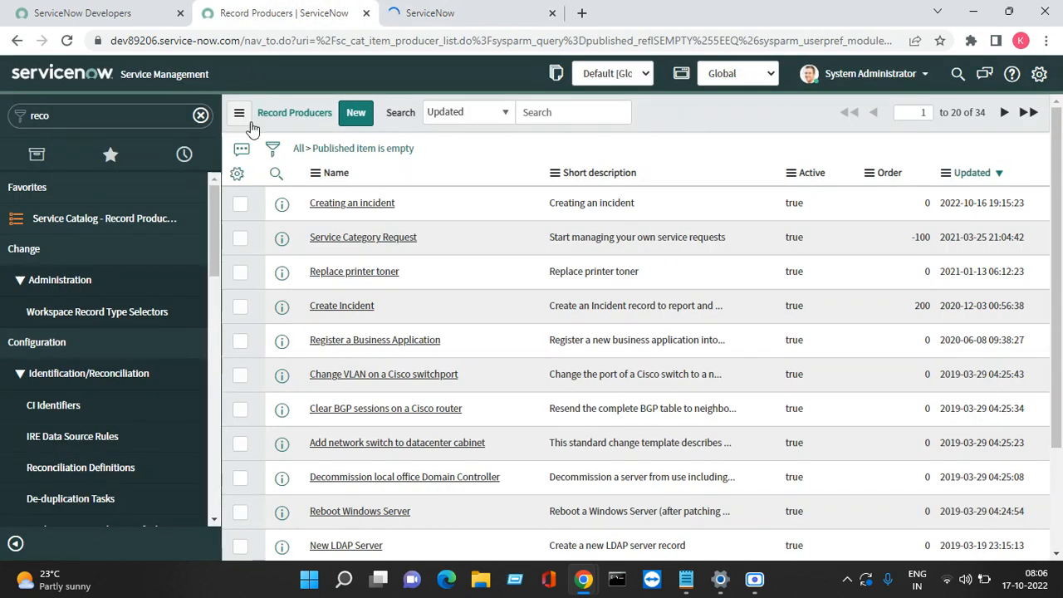
pyautogui.rightClick(281, 204)
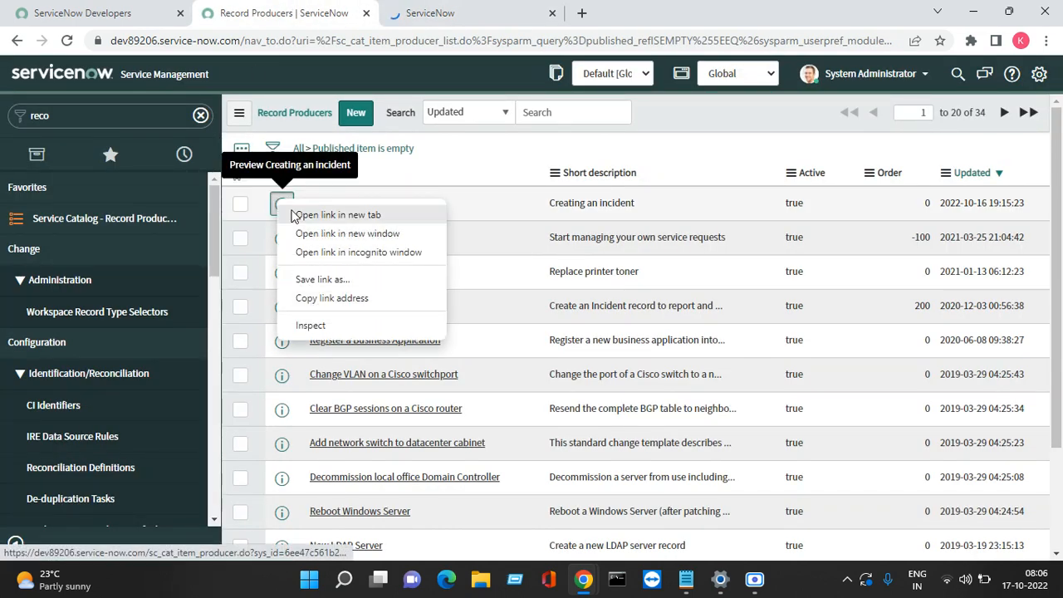
pyautogui.click(307, 222)
pyautogui.click(535, 10)
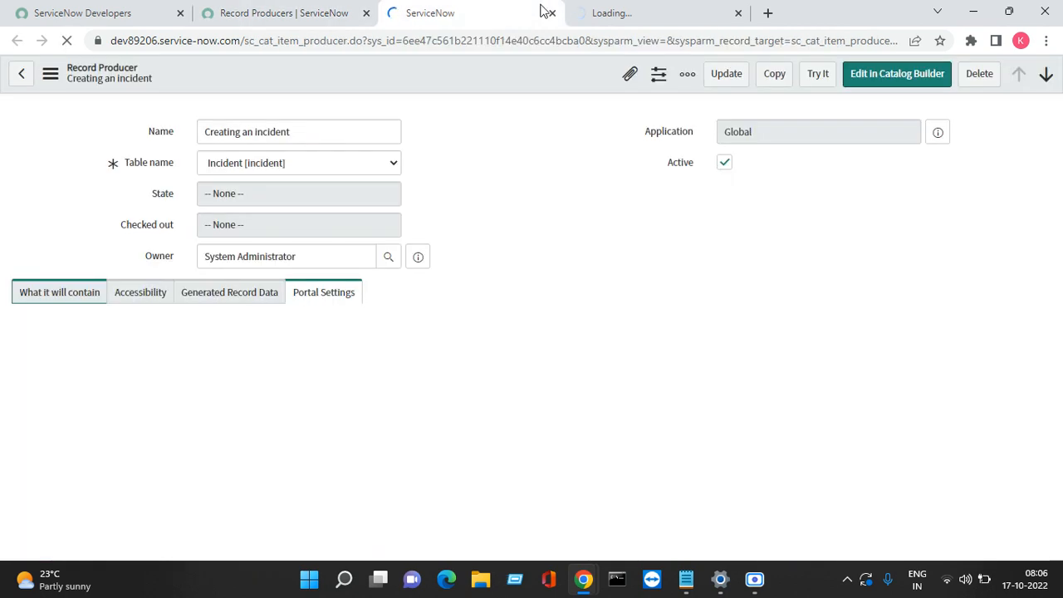
pyautogui.click(550, 14)
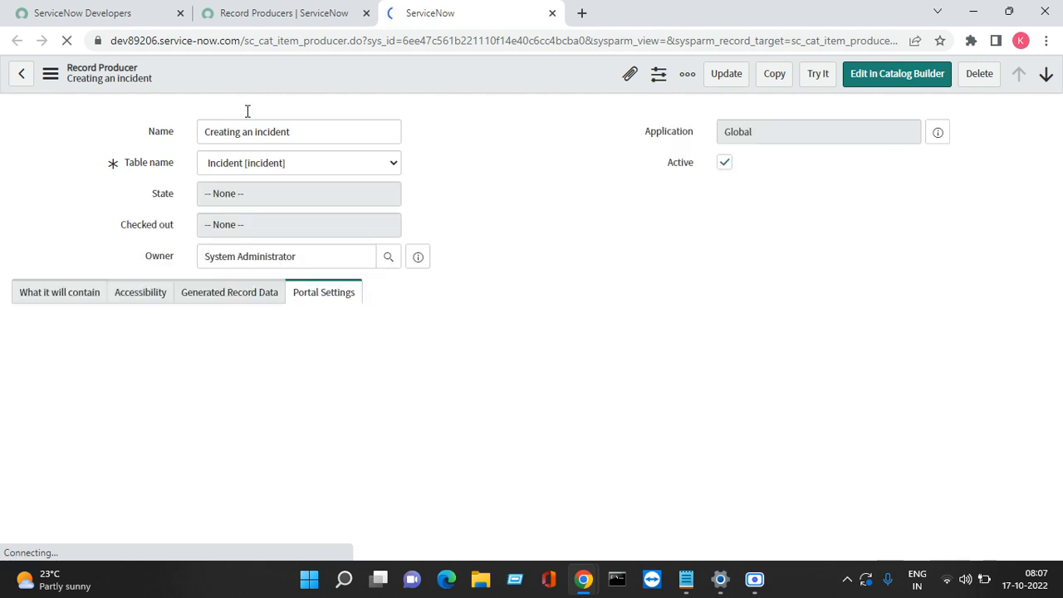
pyautogui.click(54, 300)
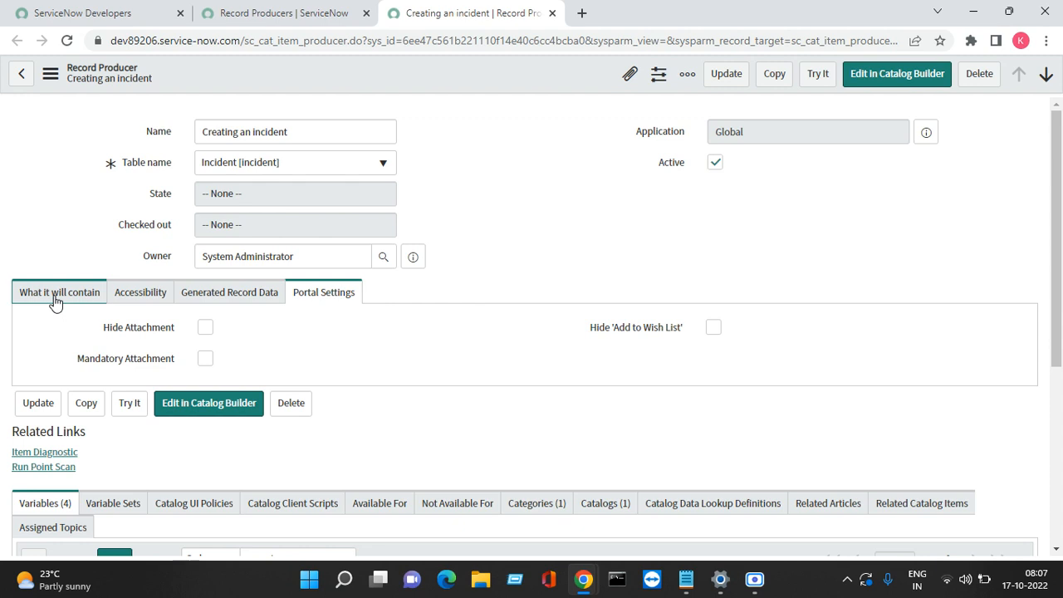
# Step: Set the producer's Redirect To to Catalog Homepage and save it
pyautogui.click(55, 301)
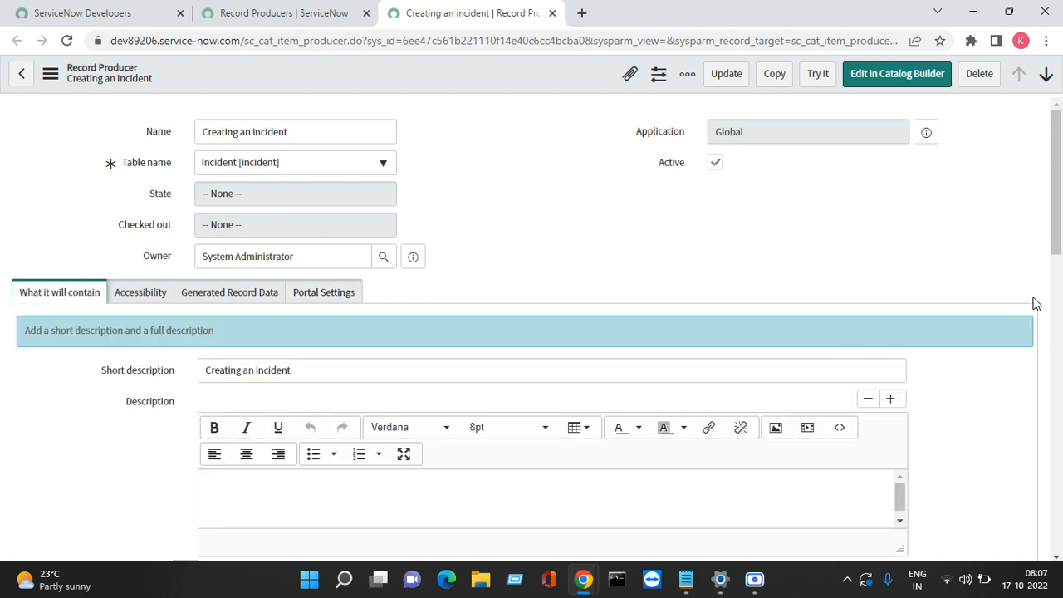
pyautogui.moveTo(1051, 250); pyautogui.dragTo(1051, 356)
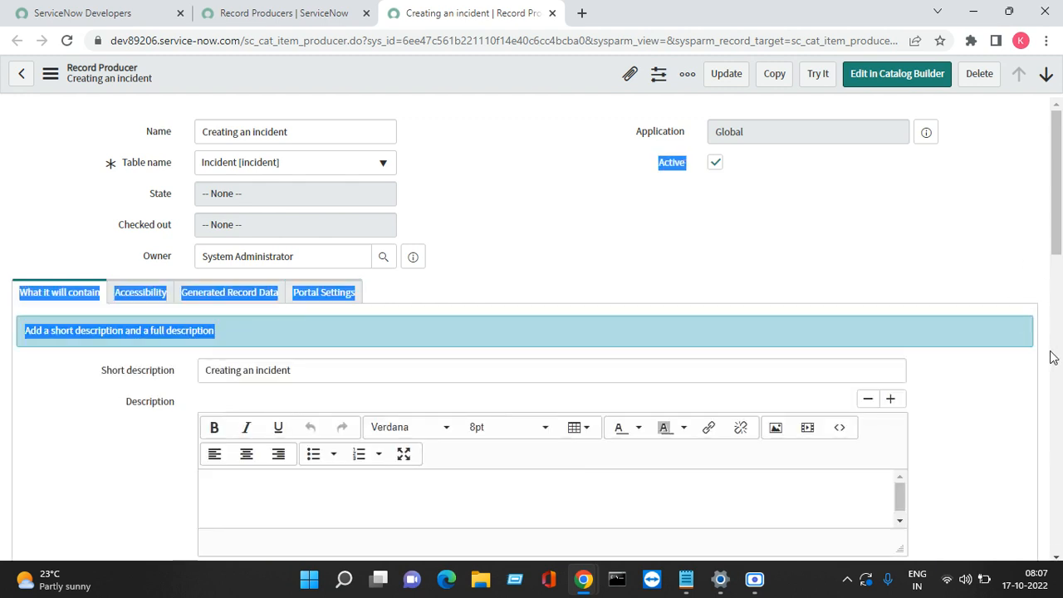
pyautogui.moveTo(1056, 226); pyautogui.dragTo(1041, 316)
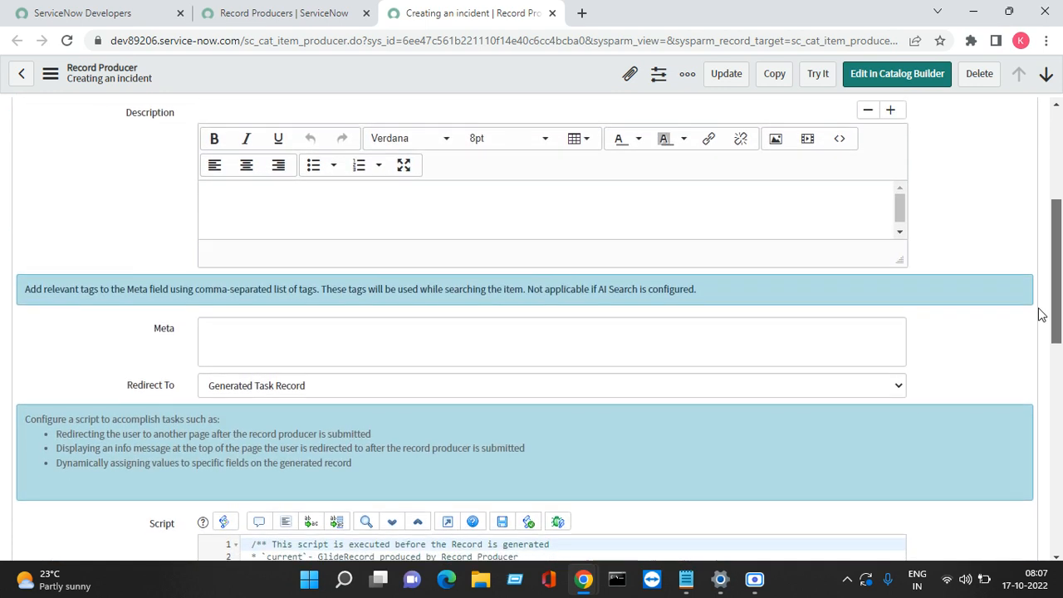
pyautogui.click(355, 385)
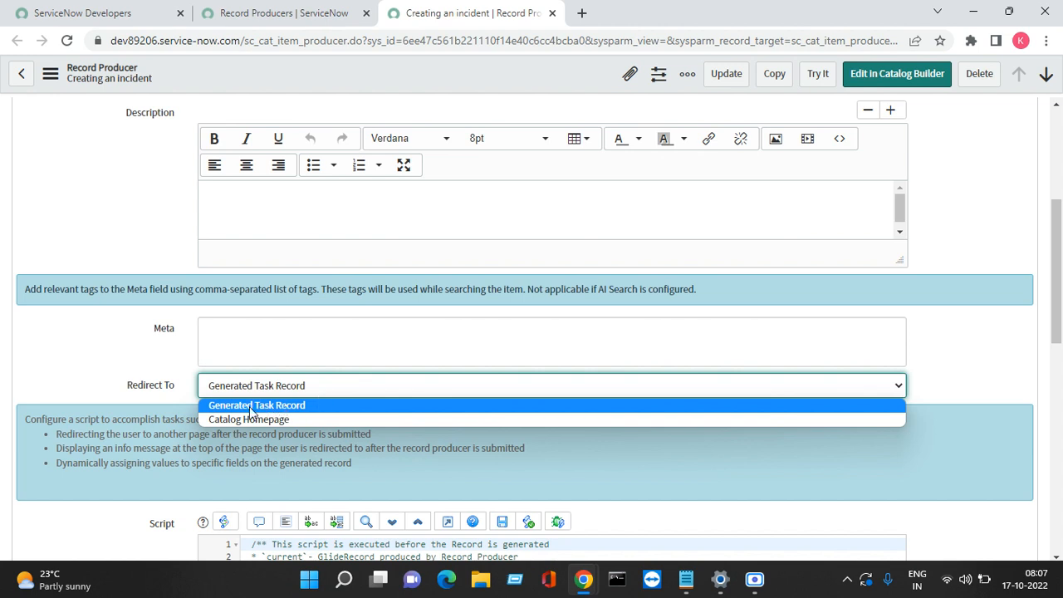
pyautogui.click(282, 418)
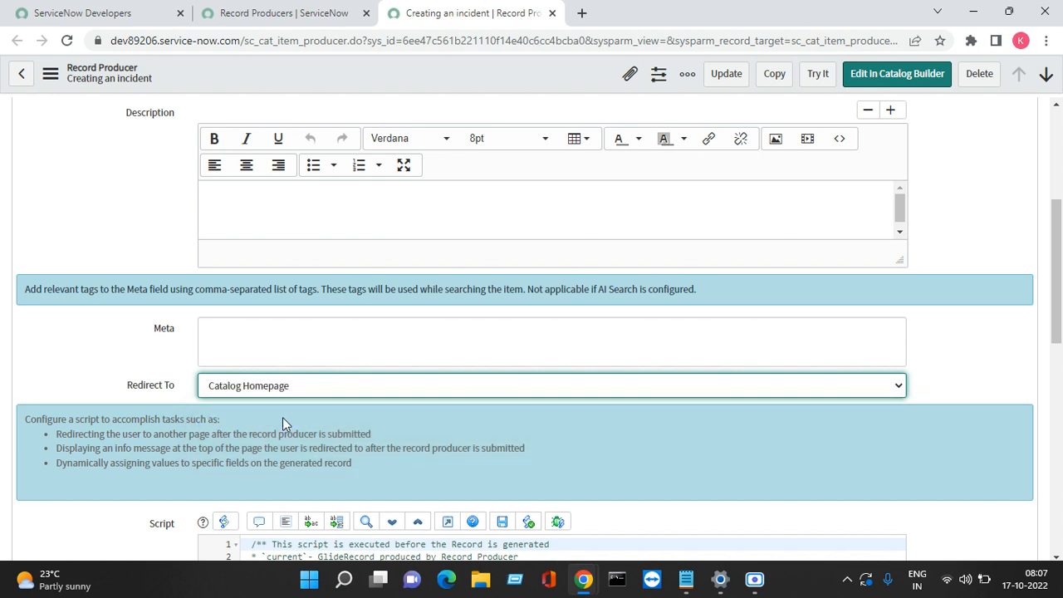
pyautogui.rightClick(536, 88)
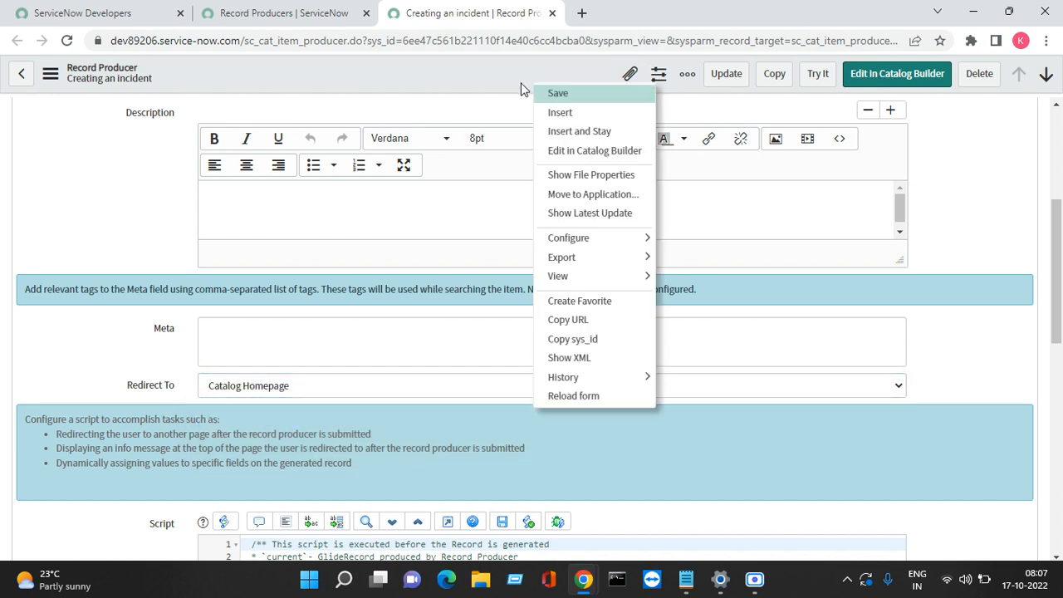
pyautogui.click(556, 94)
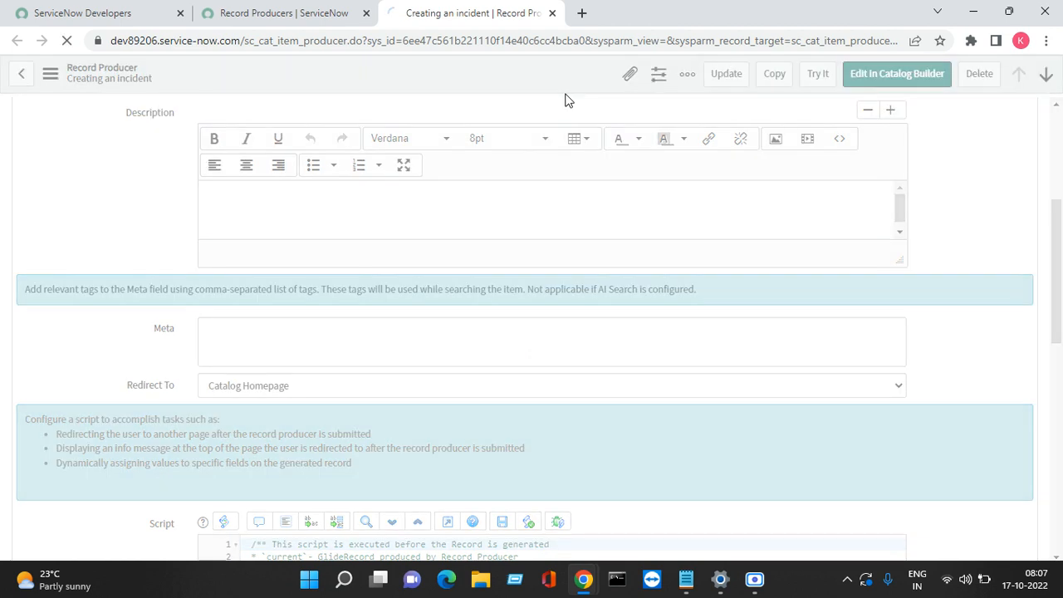
# Step: Duplicate the tab and launch Try It on the Creating an incident producer there
pyautogui.rightClick(440, 12)
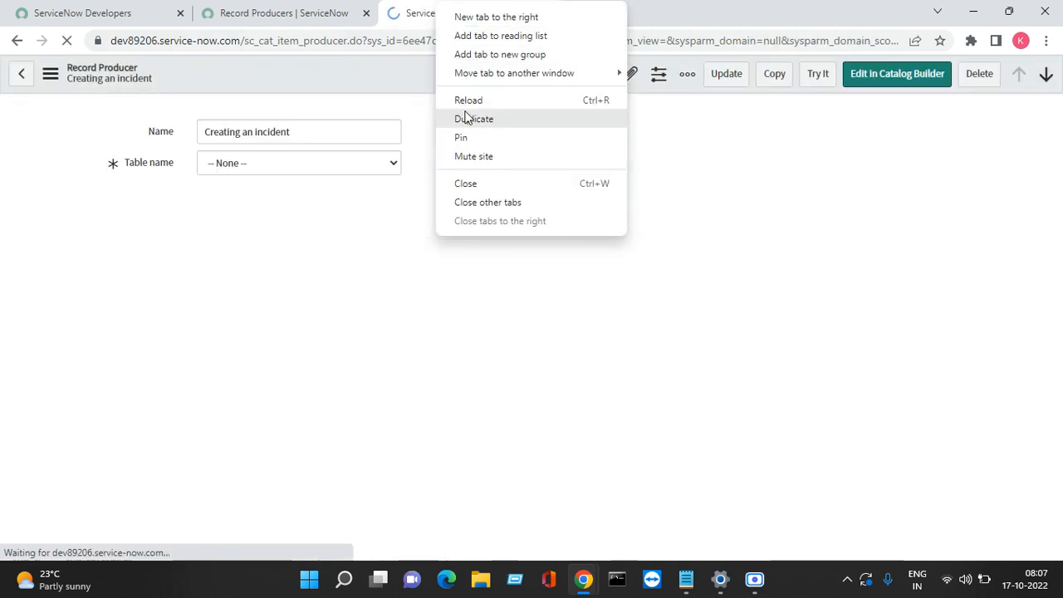
pyautogui.click(467, 118)
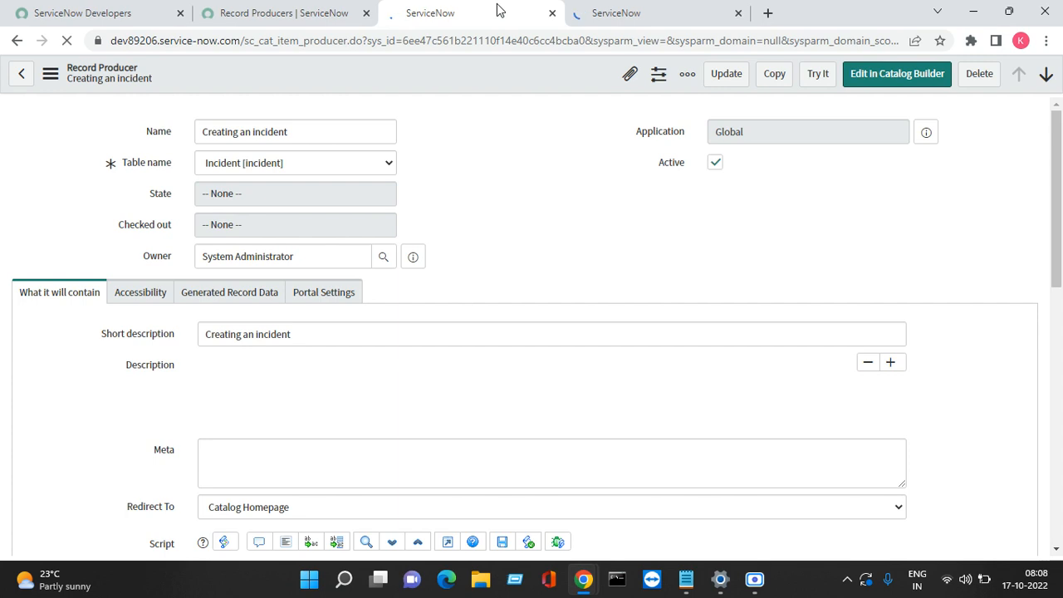
pyautogui.click(677, 13)
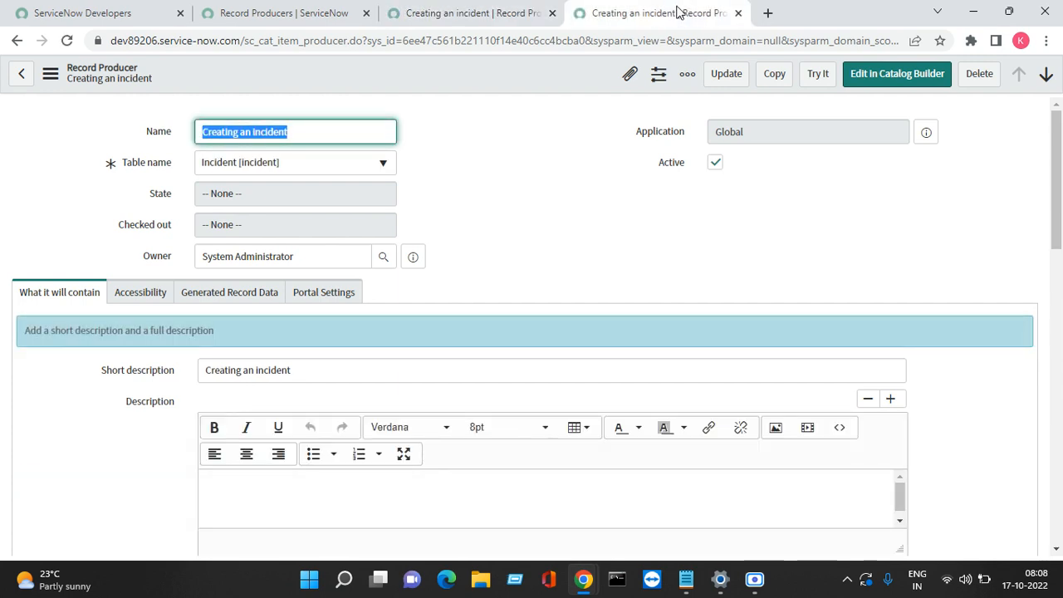
pyautogui.click(824, 75)
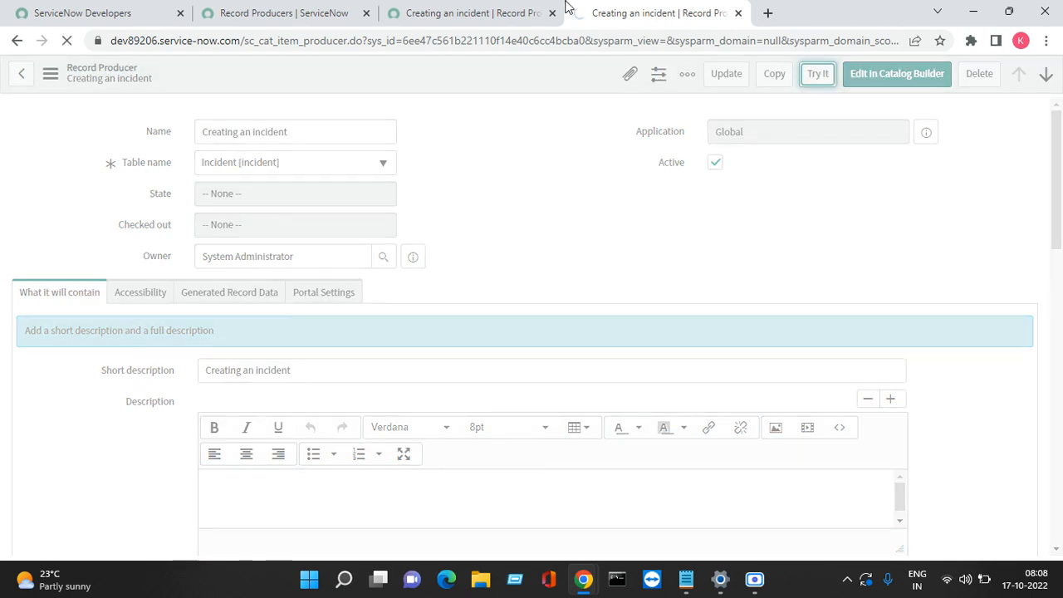
pyautogui.click(493, 10)
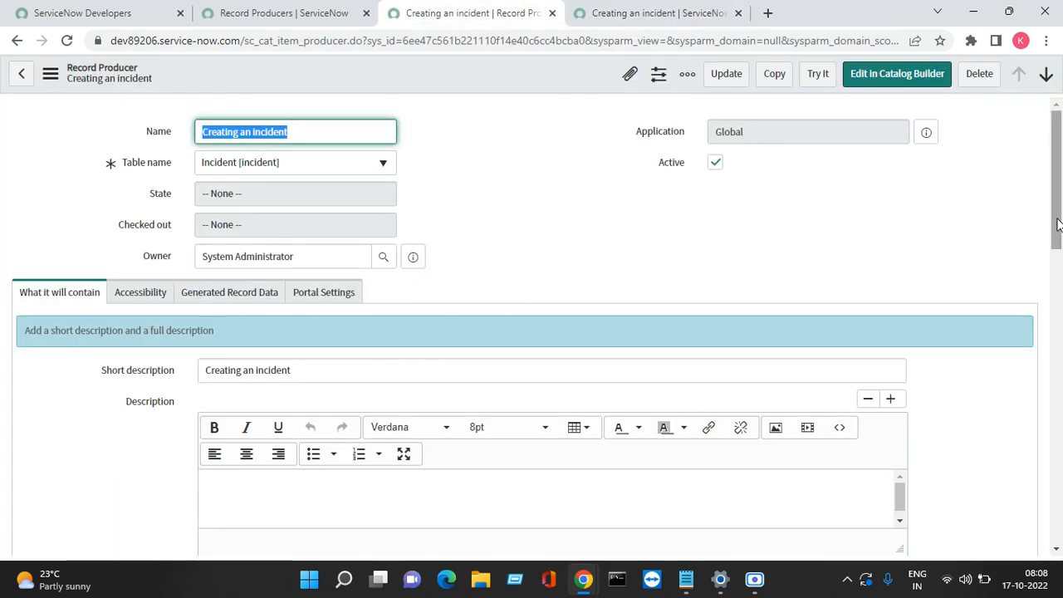
pyautogui.moveTo(1056, 224); pyautogui.dragTo(1047, 125)
# Step: Submit a test Inquiry / Help request with a chosen requestor and descriptions 'test' and 'tetstt'
pyautogui.click(626, 15)
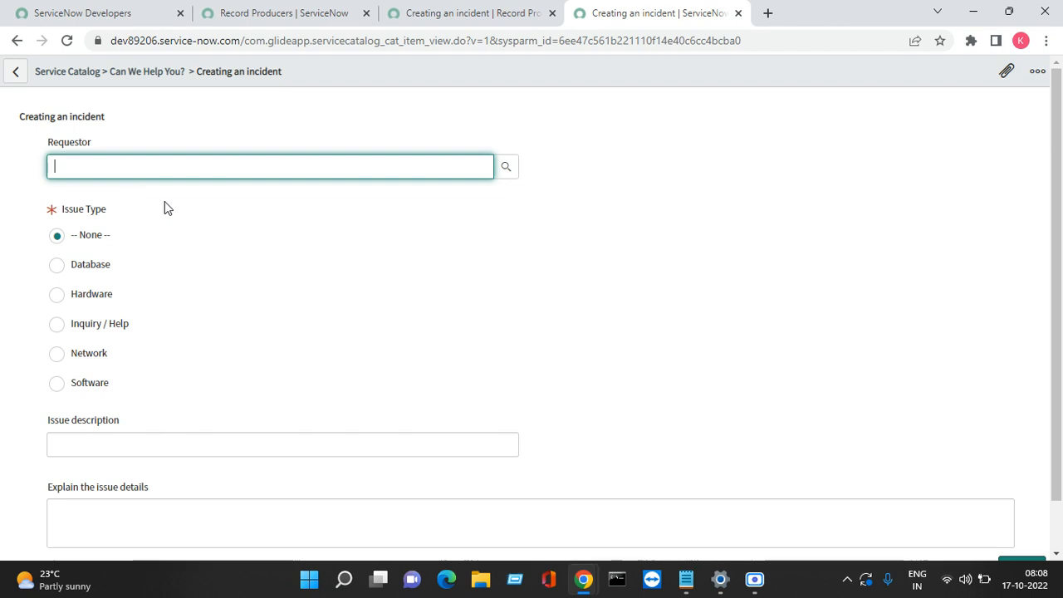
pyautogui.click(508, 168)
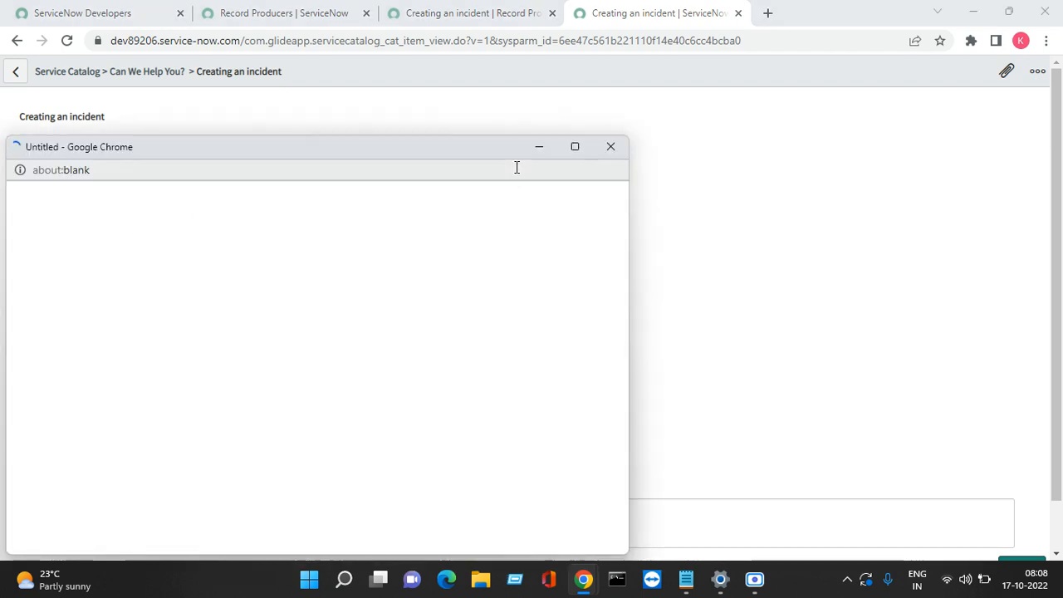
pyautogui.click(101, 406)
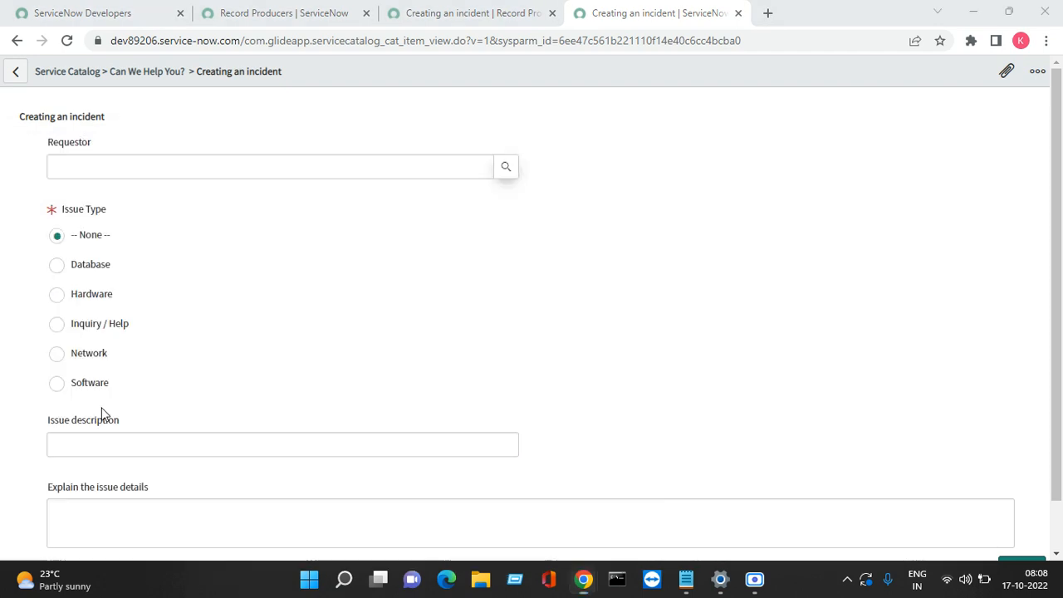
pyautogui.click(83, 332)
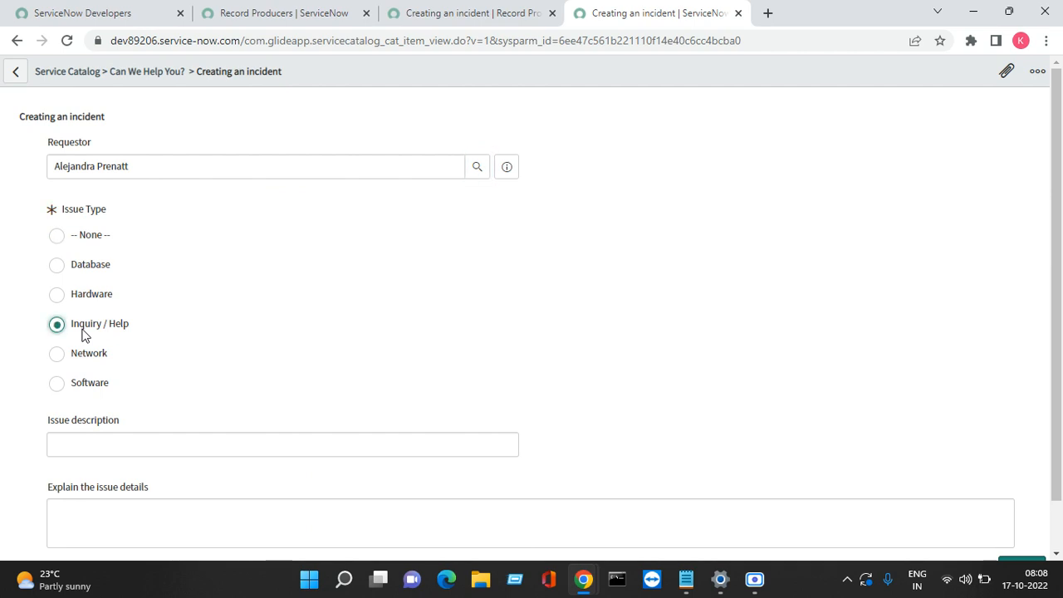
pyautogui.click(156, 451)
pyautogui.write('test')
pyautogui.press('Tab')
pyautogui.write('tetstt')
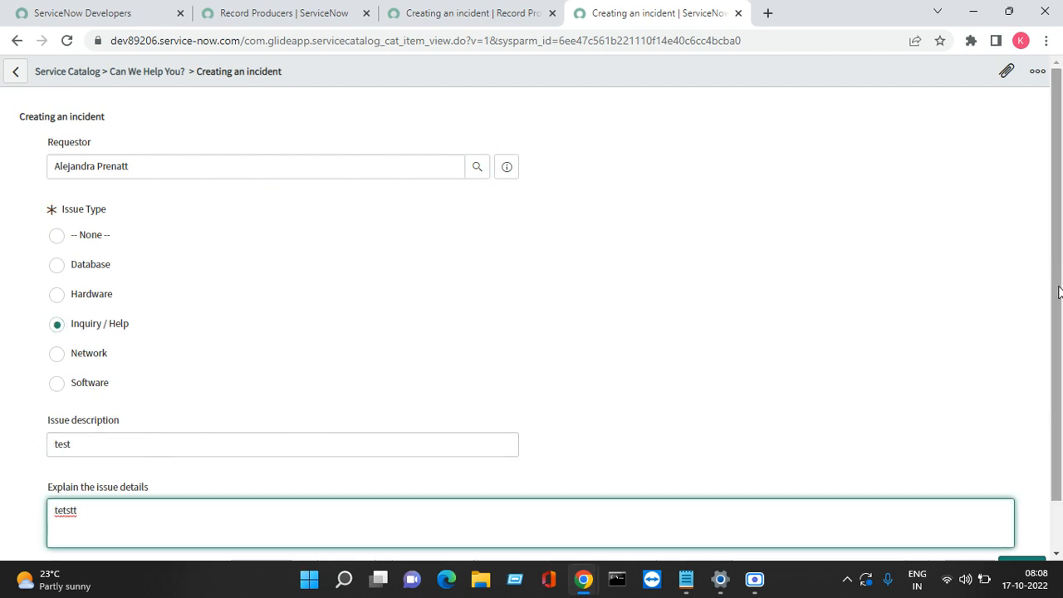
pyautogui.moveTo(1057, 280); pyautogui.dragTo(1059, 454)
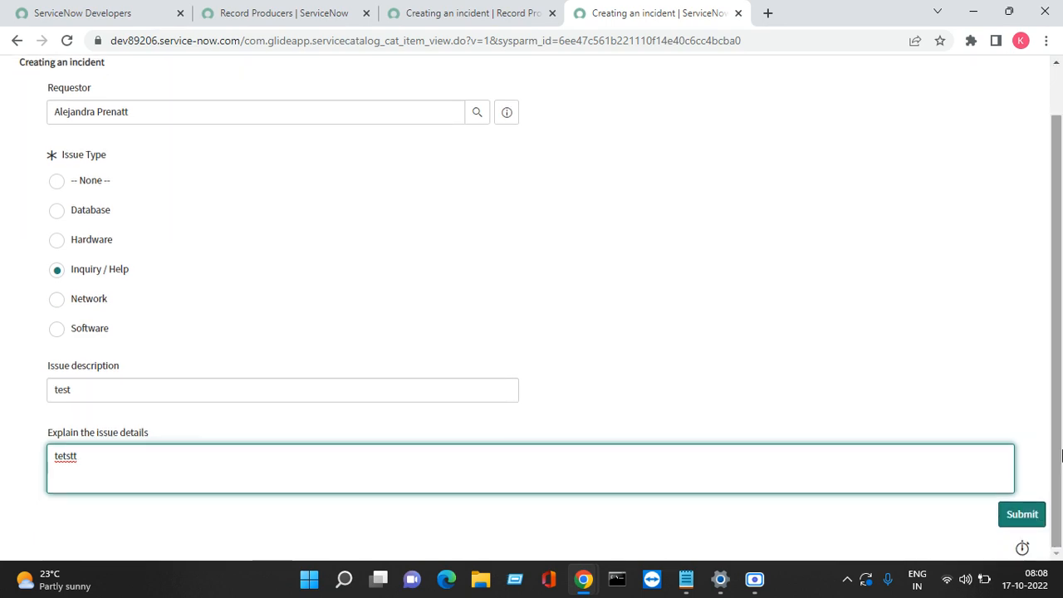
pyautogui.click(1021, 513)
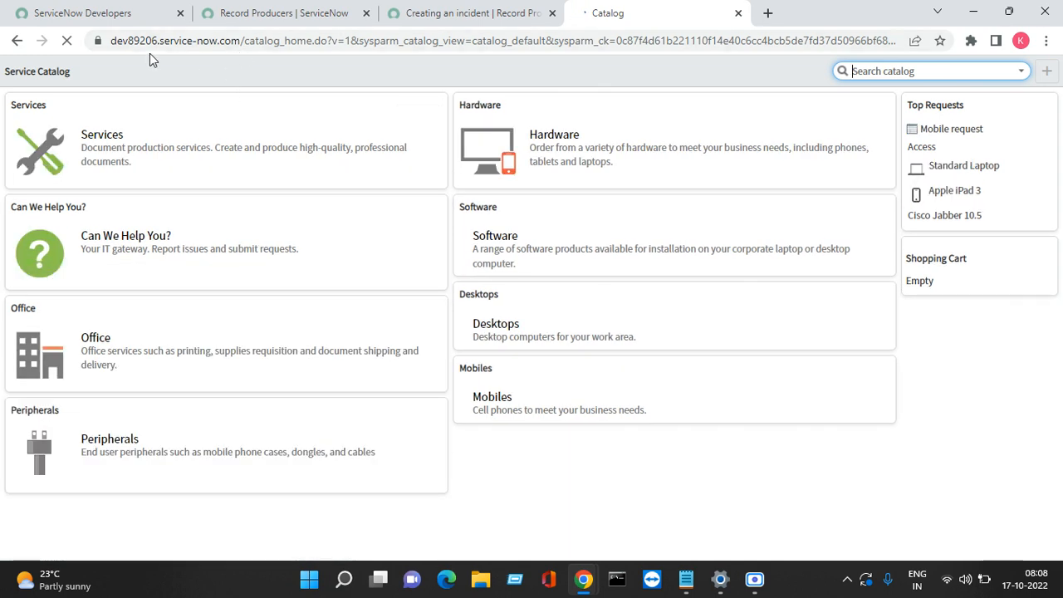
pyautogui.click(453, 14)
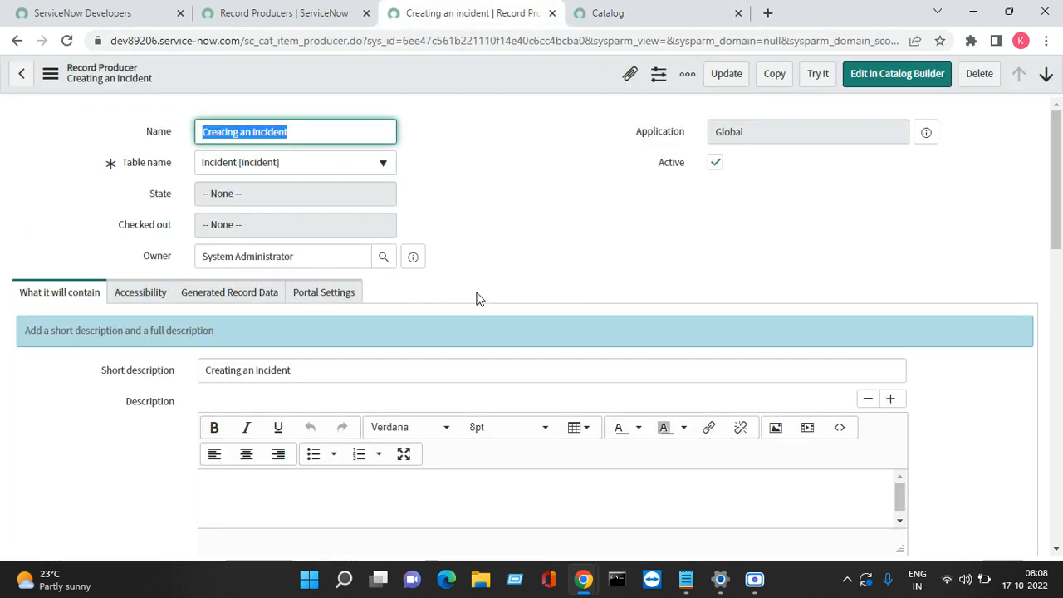
# Step: Change Redirect To back to Generated Task Record, save, and go to the Record Producers list
pyautogui.moveTo(1059, 180); pyautogui.dragTo(987, 309)
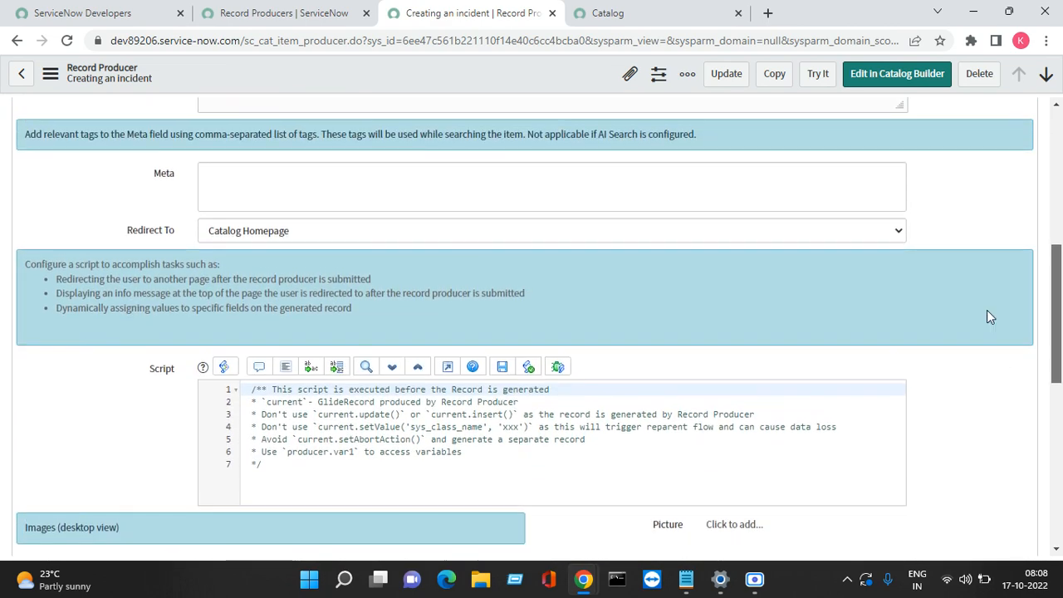
pyautogui.click(781, 229)
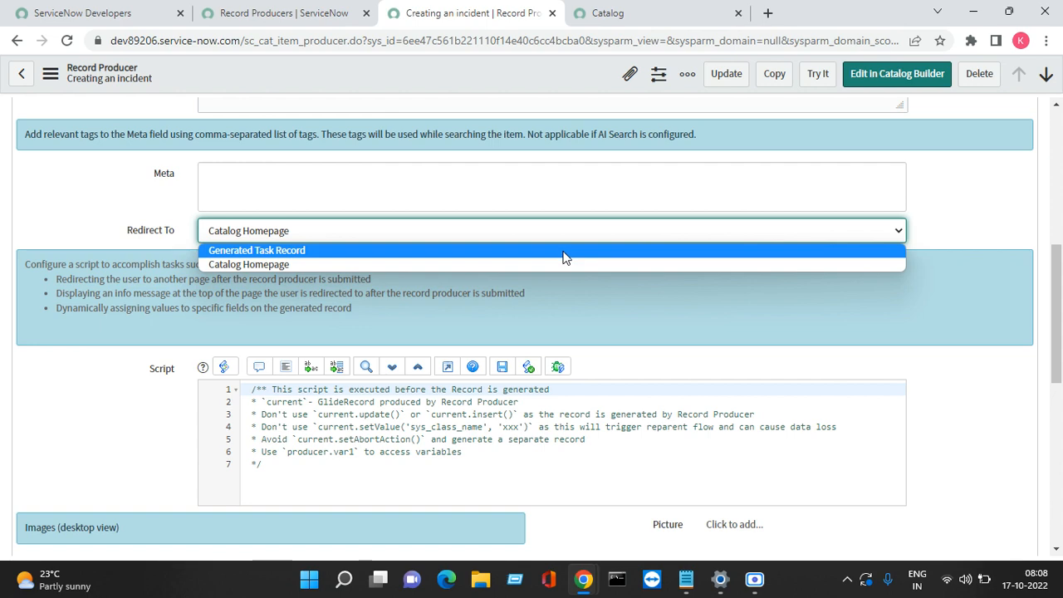
pyautogui.click(564, 257)
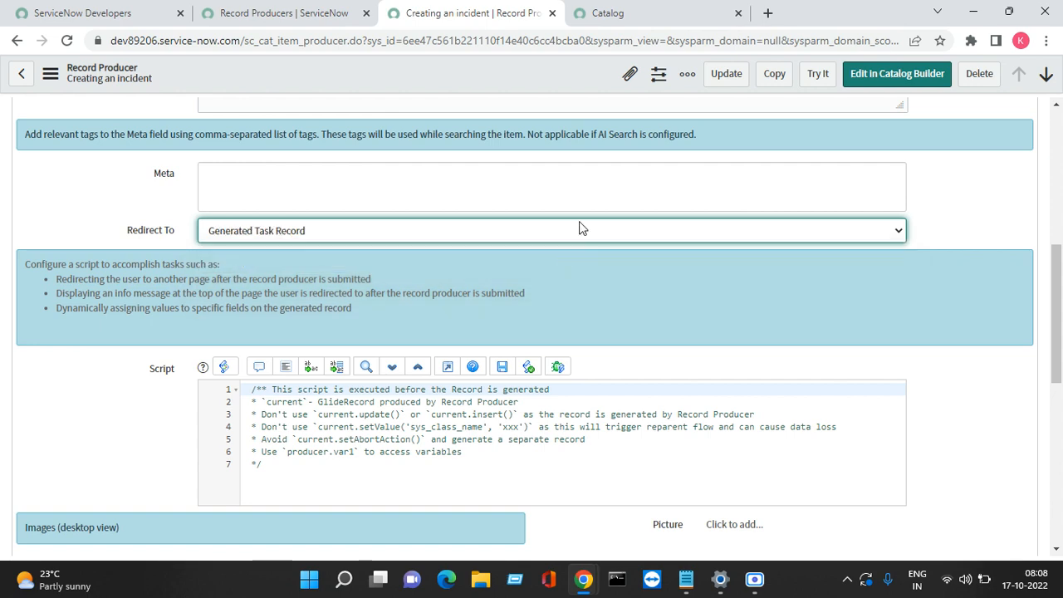
pyautogui.rightClick(503, 78)
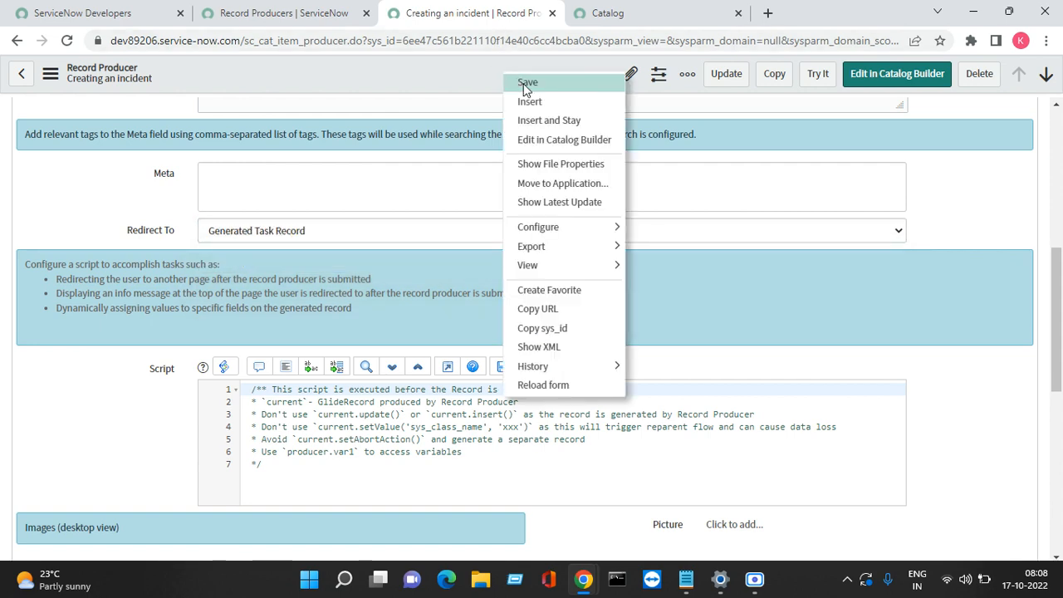
pyautogui.click(526, 83)
pyautogui.click(292, 10)
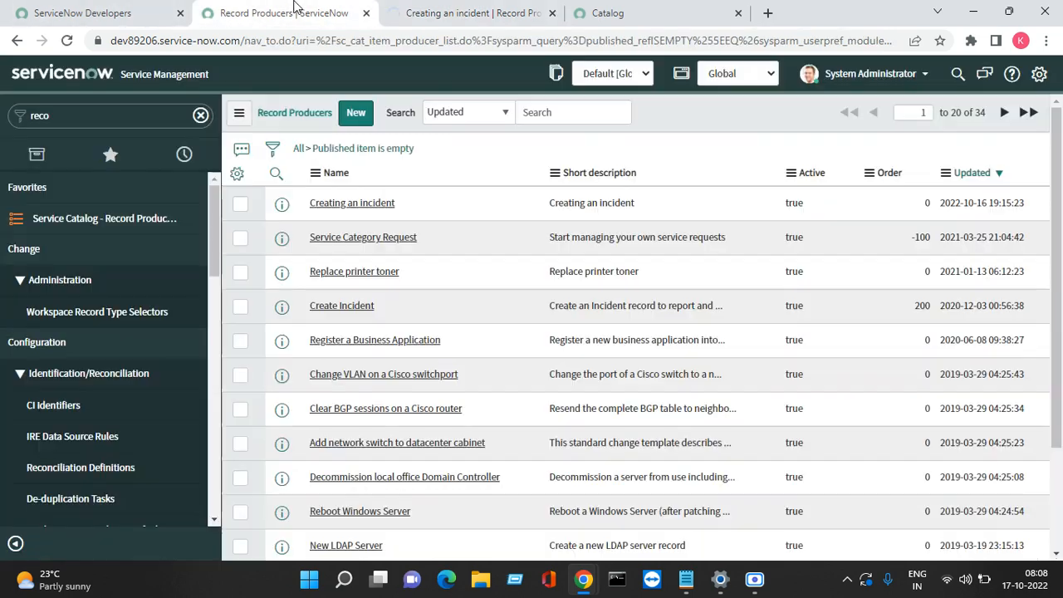
# Step: Filter the navigator for 'incident' and open the newest incident, INC0010022, in a new tab
pyautogui.doubleClick(79, 110)
pyautogui.write('i')
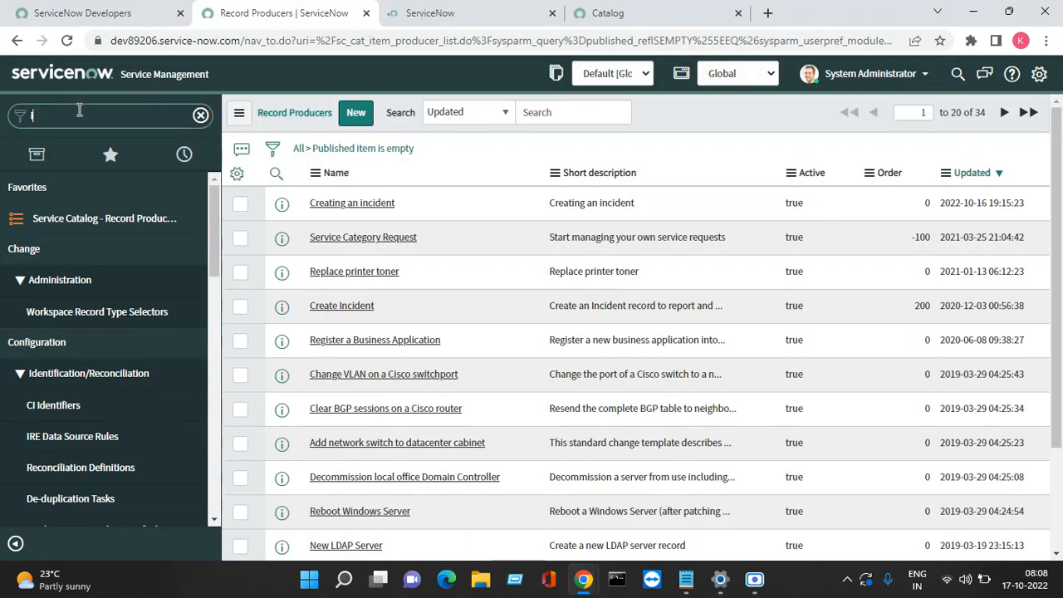
pyautogui.write('ncident')
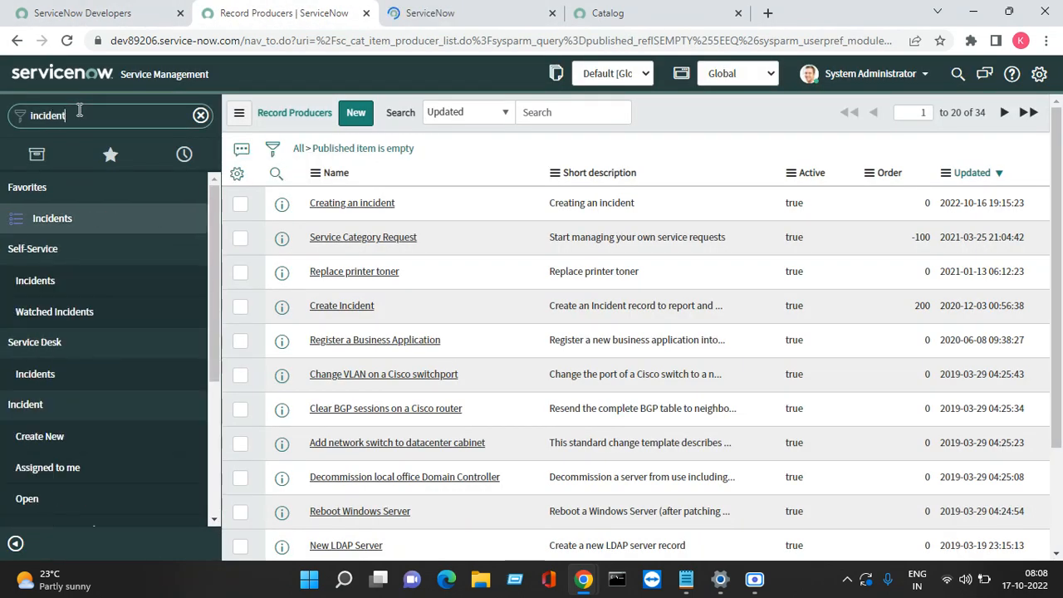
pyautogui.click(45, 228)
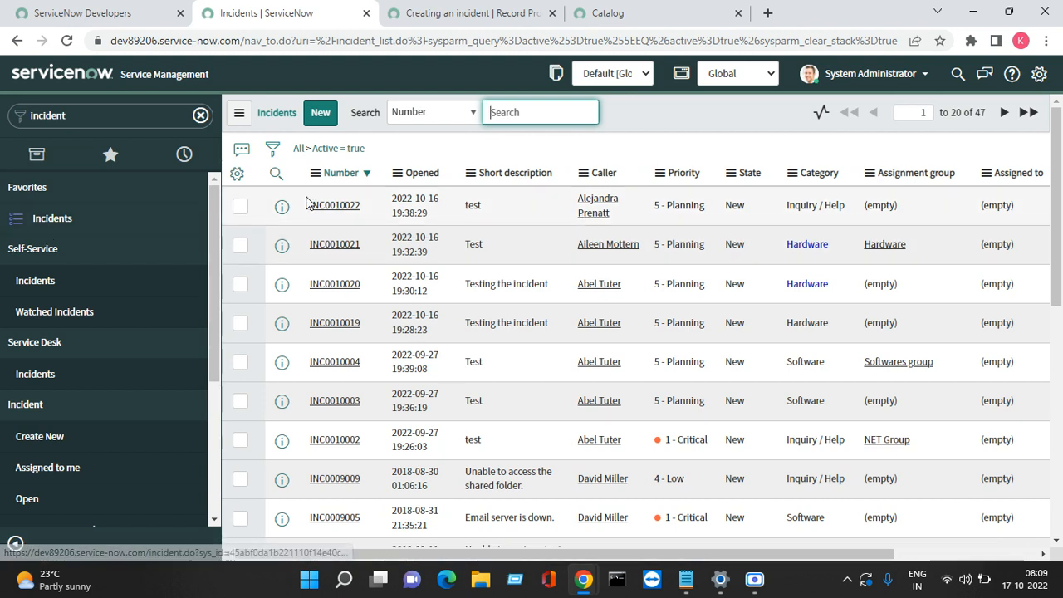
pyautogui.rightClick(281, 212)
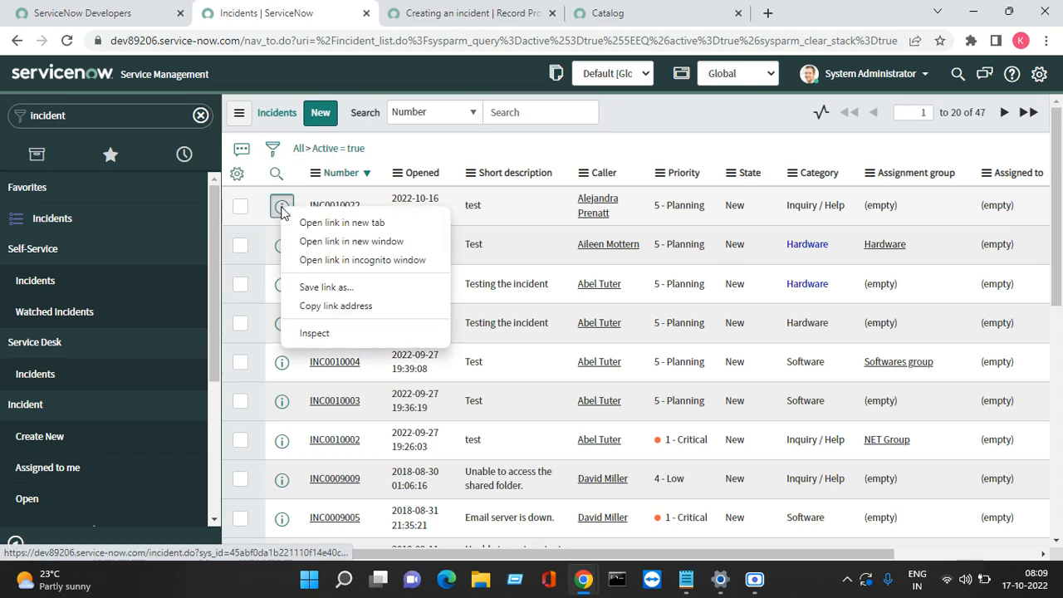
pyautogui.click(309, 222)
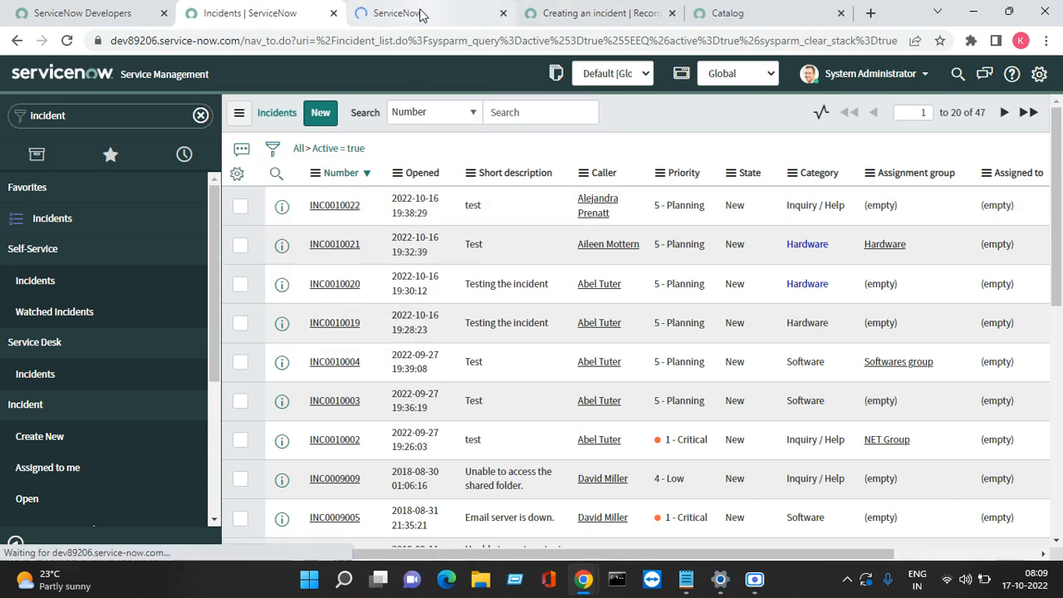
pyautogui.click(420, 14)
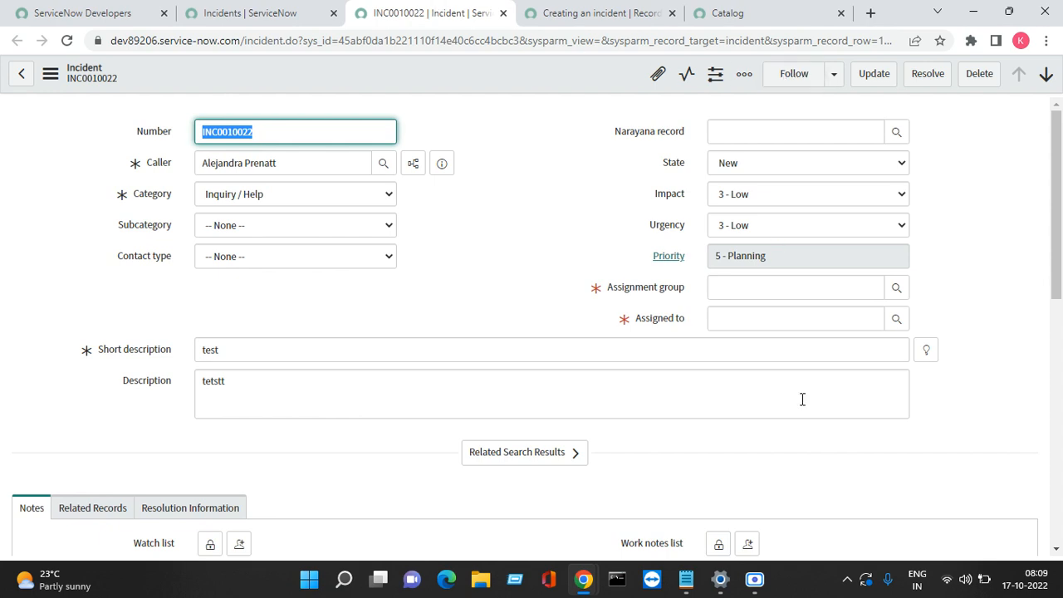
# Step: Check INC0010022's empty Assignment group, then return to the Creating an incident producer tab
pyautogui.moveTo(1008, 12)
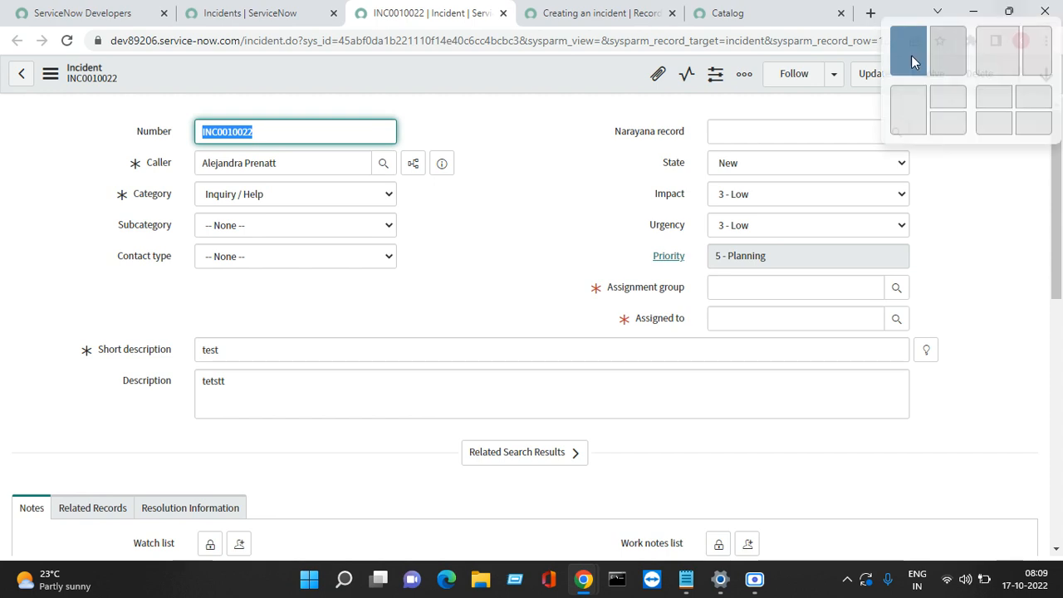
pyautogui.click(719, 280)
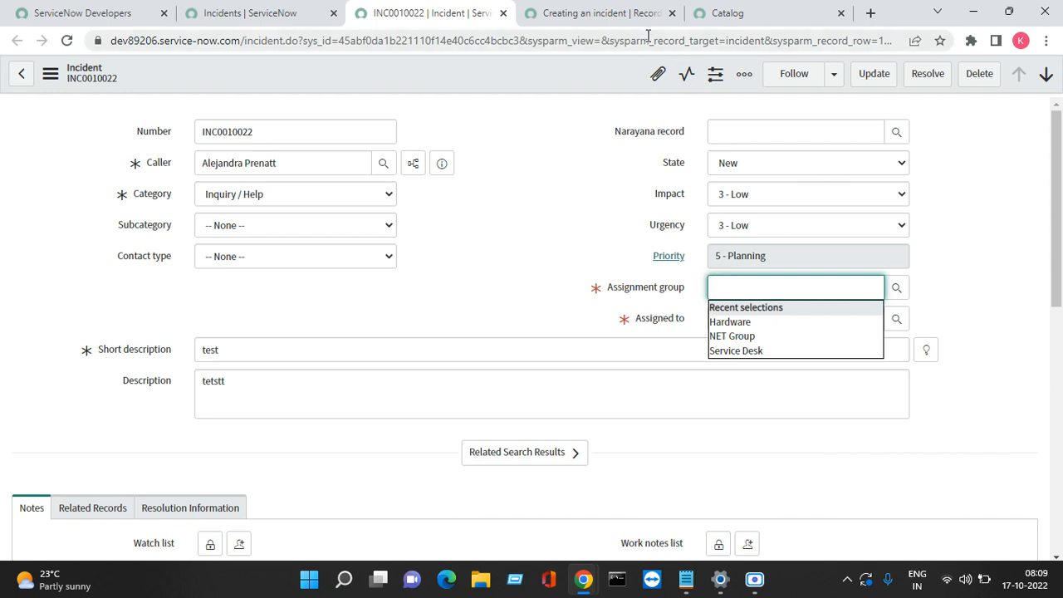
pyautogui.click(626, 22)
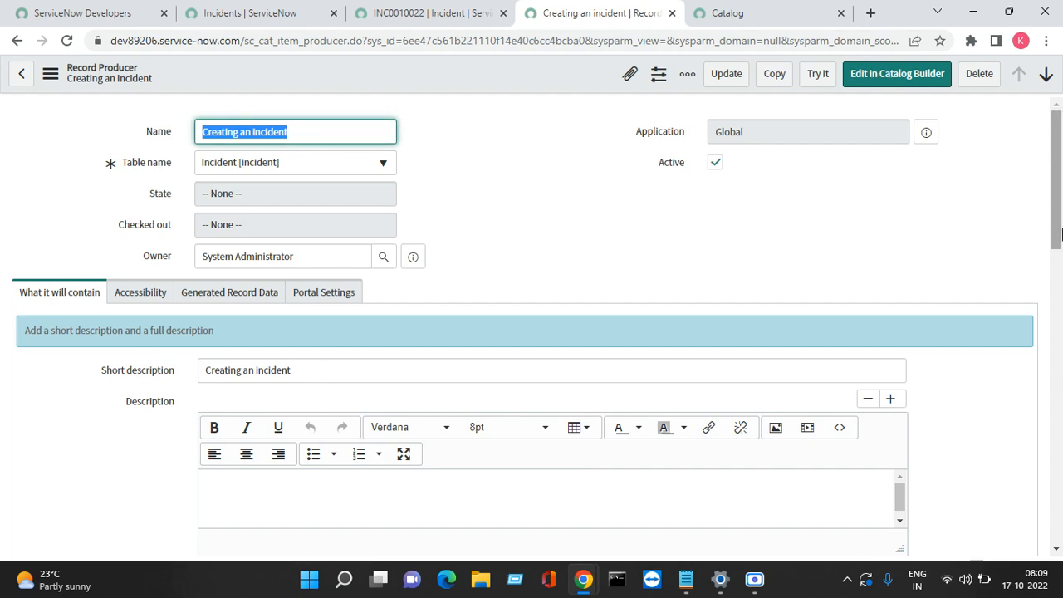
# Step: Start a new template from the Template lookup under Generated Record Data
pyautogui.moveTo(1059, 234); pyautogui.dragTo(1020, 237)
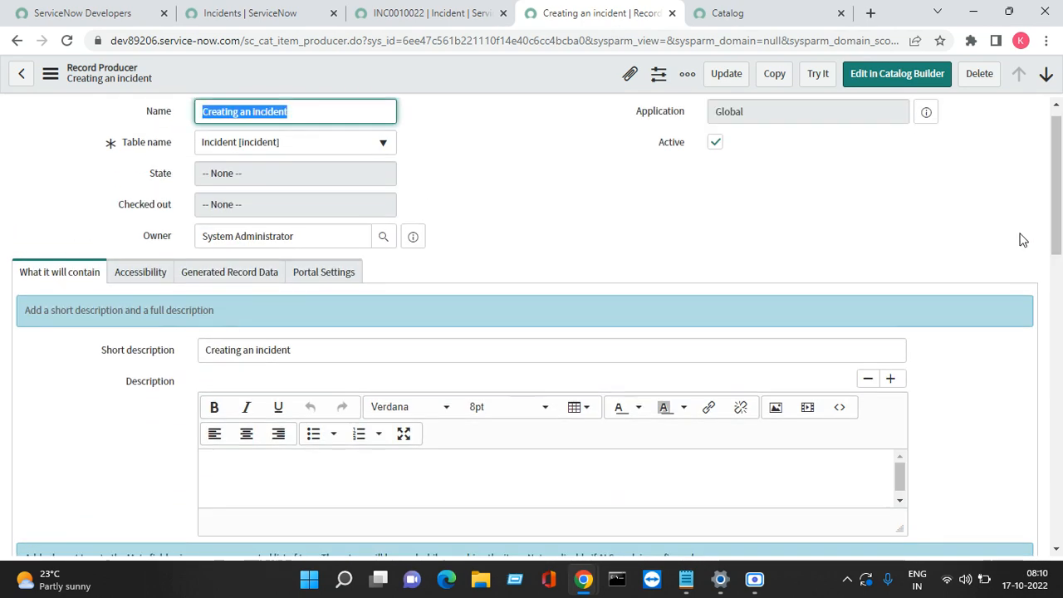
pyautogui.click(193, 274)
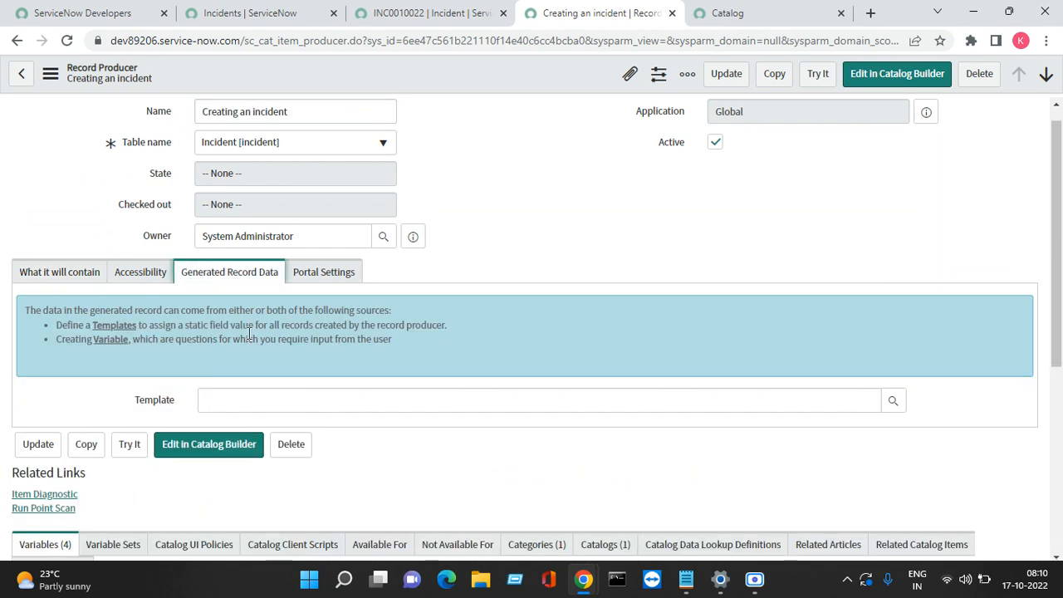
pyautogui.click(366, 403)
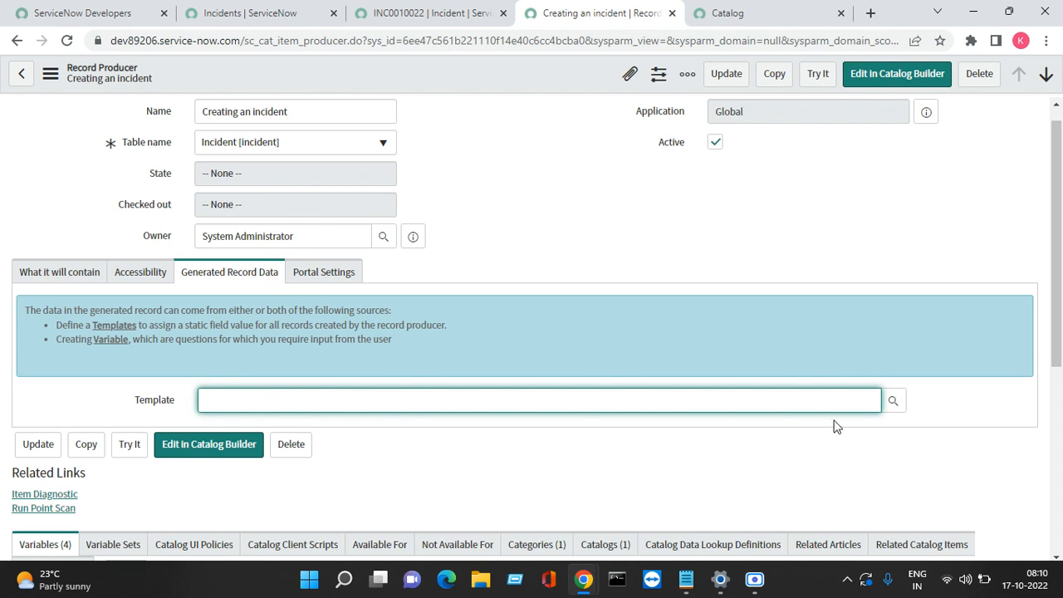
pyautogui.click(892, 405)
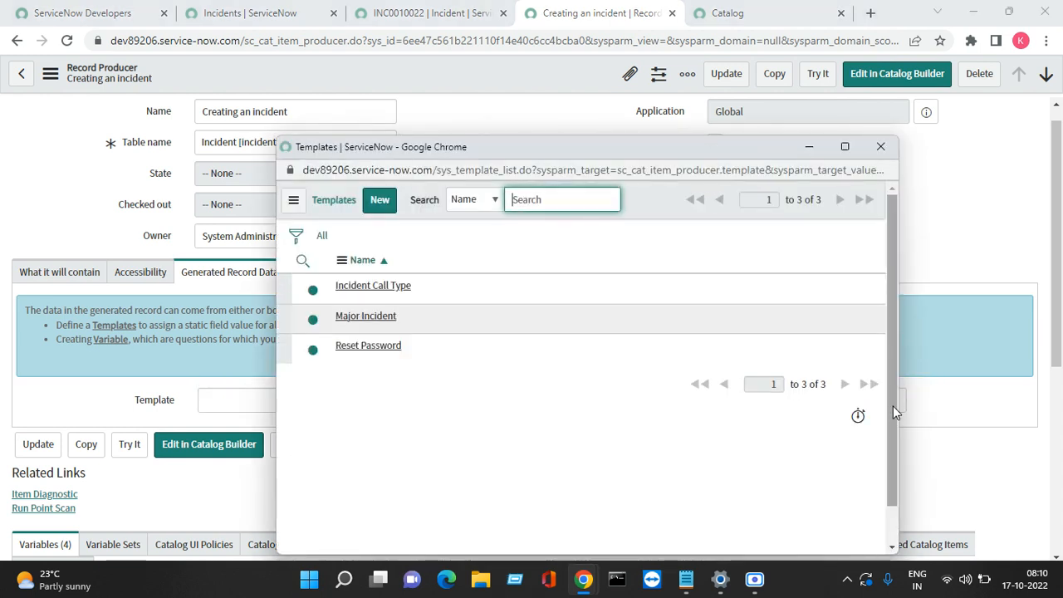
pyautogui.click(379, 202)
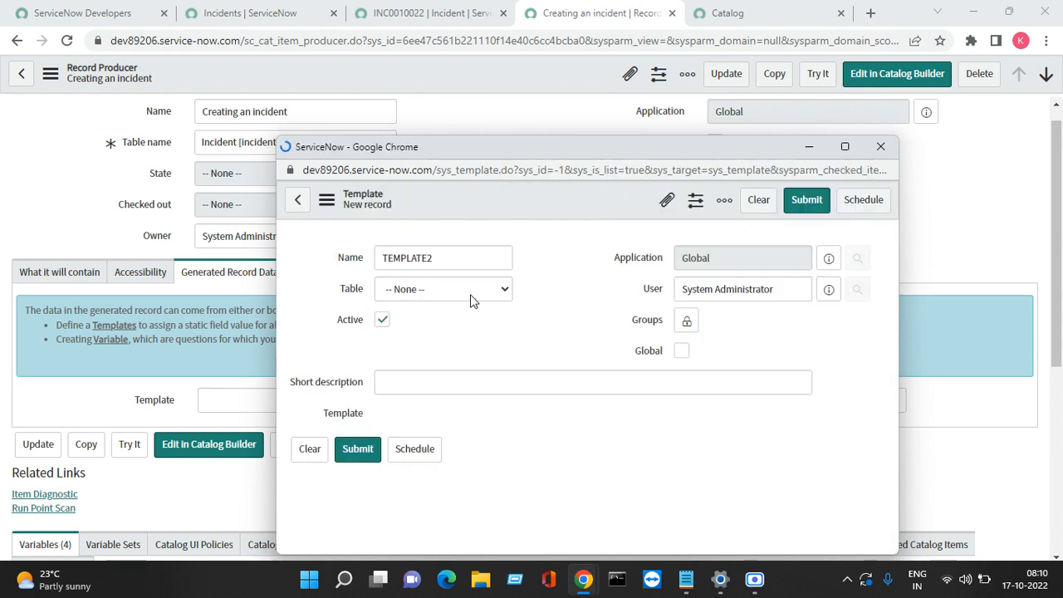
# Step: Name the template 'Incident record producer' on the Incident table, reusing the name as short description
pyautogui.doubleClick(450, 258)
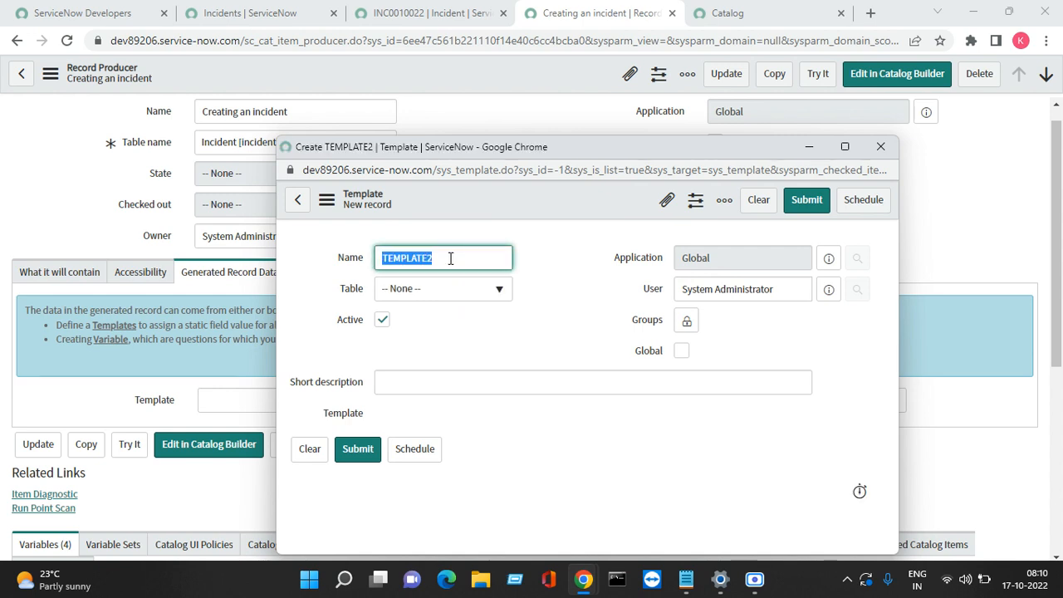
pyautogui.write('Ini')
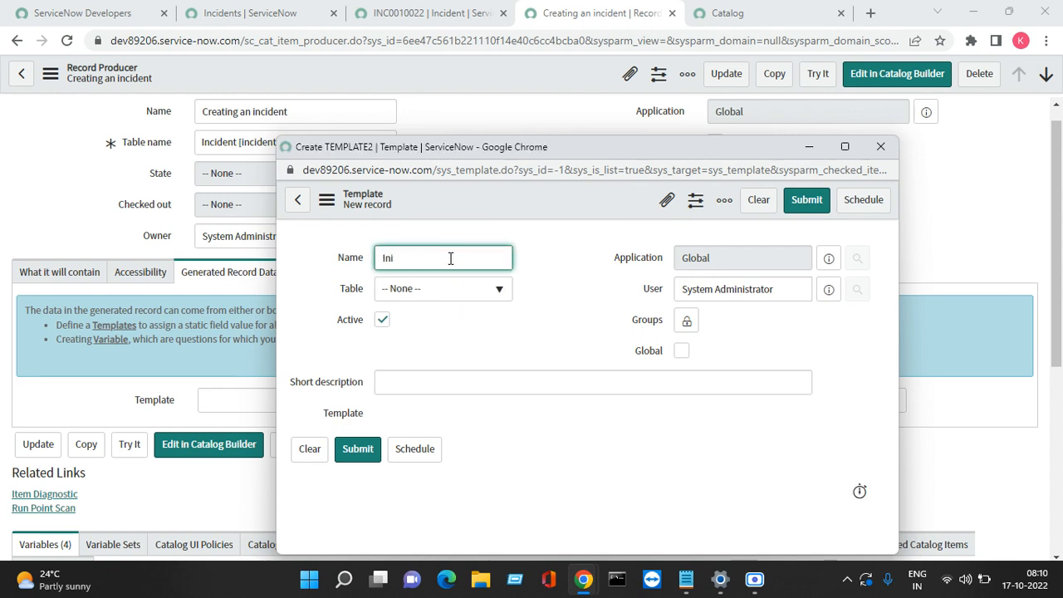
pyautogui.write('dneident record Producer')
pyautogui.press('Tab')
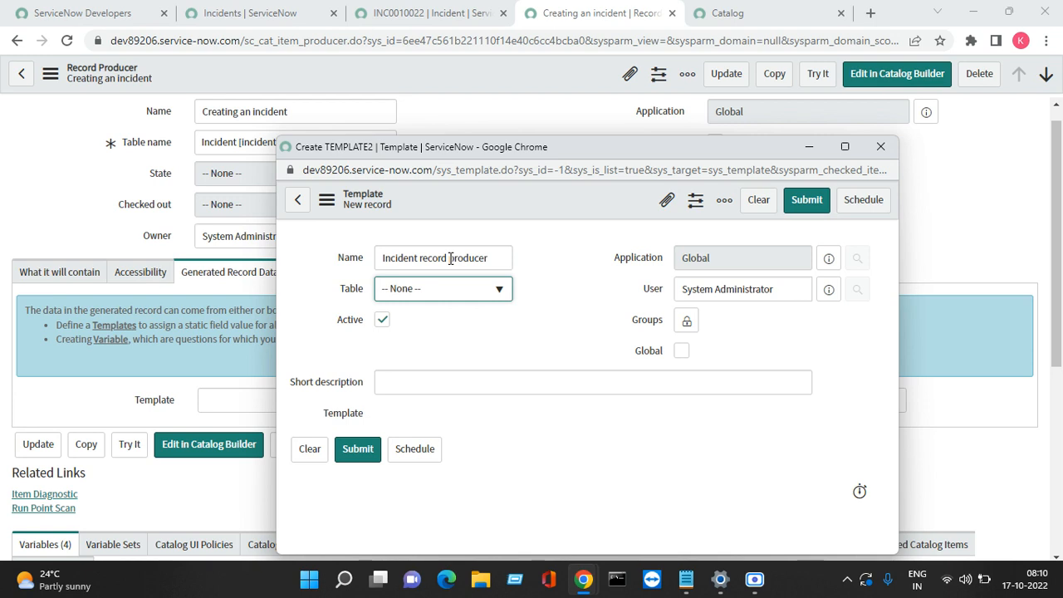
pyautogui.write('inci')
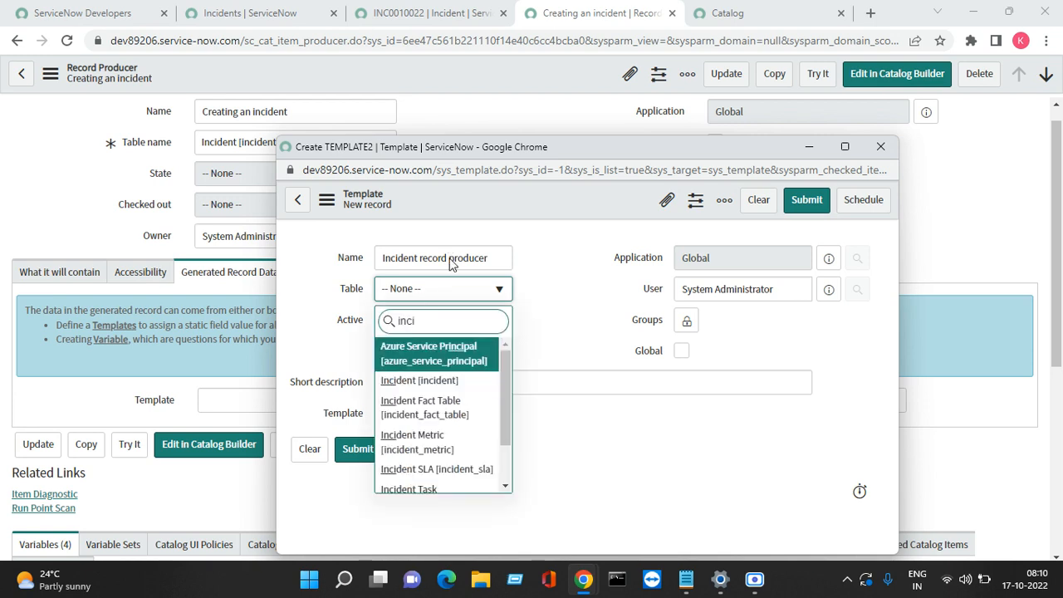
pyautogui.press('Down')
pyautogui.press('Return')
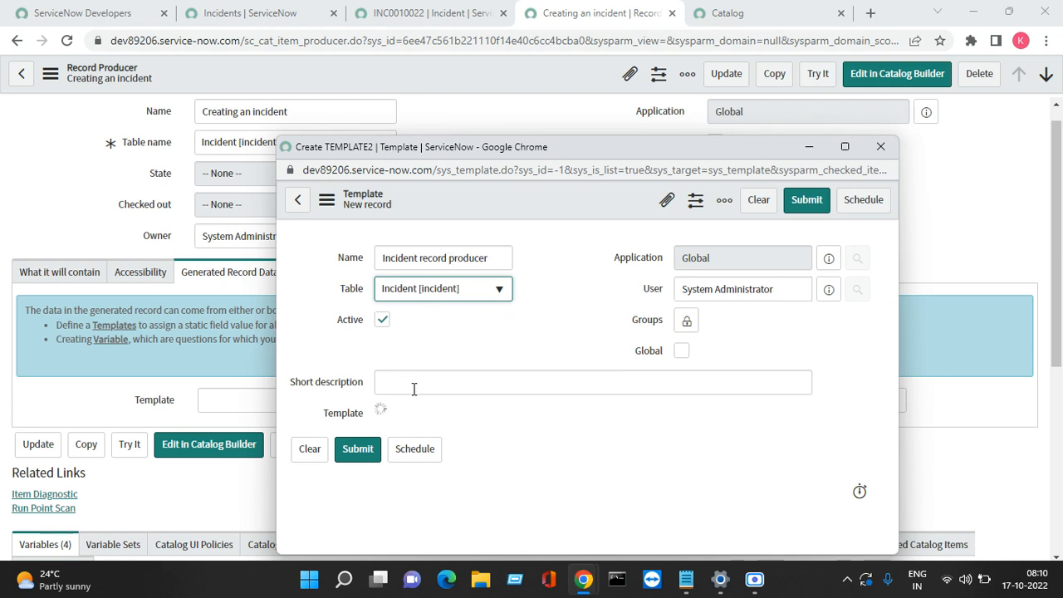
pyautogui.tripleClick(431, 262)
pyautogui.hotkey('ctrl', 'c')
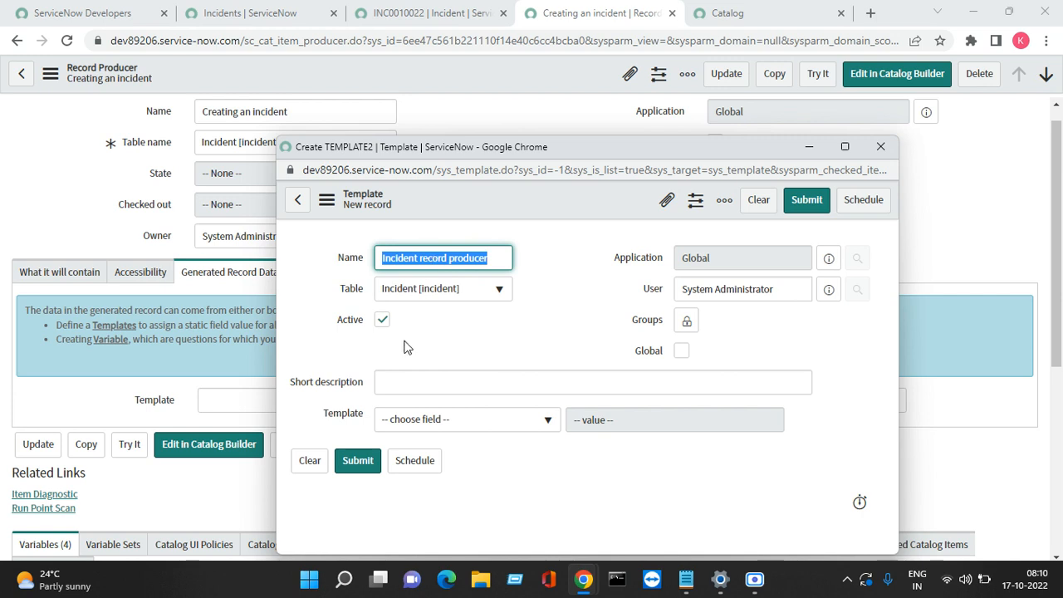
pyautogui.click(409, 383)
pyautogui.hotkey('ctrl', 'v')
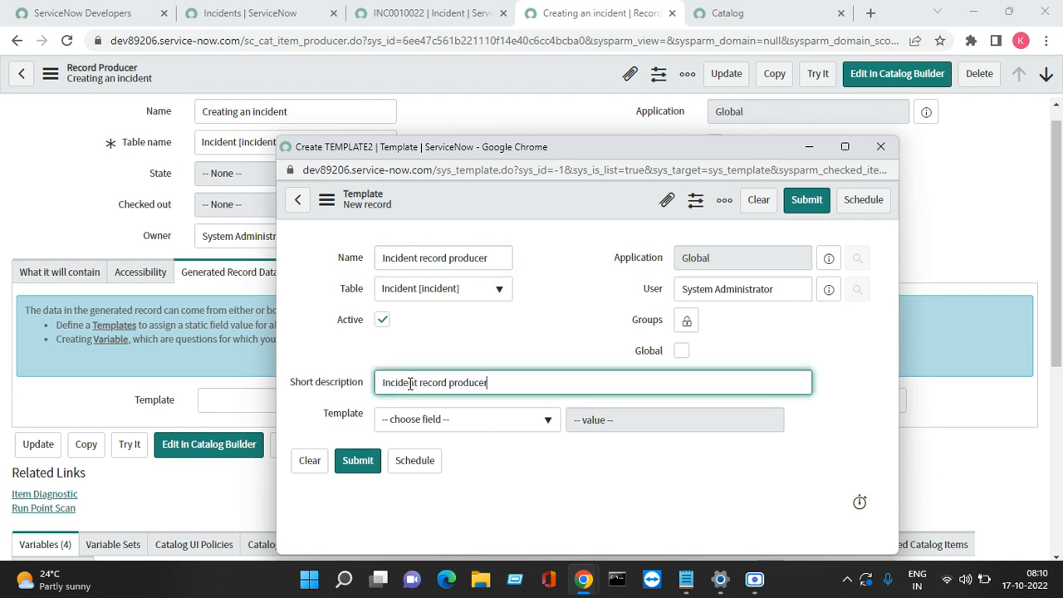
# Step: Add Impact 3 - Low and Urgency 2 - Medium to the template and submit it
pyautogui.click(451, 423)
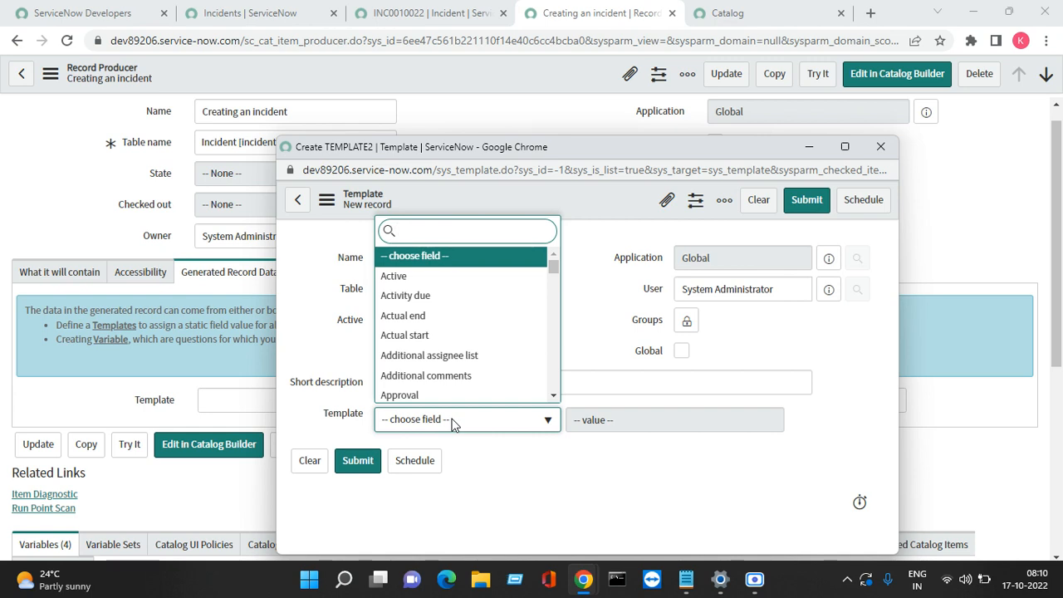
pyautogui.write('im')
pyautogui.press('Down')
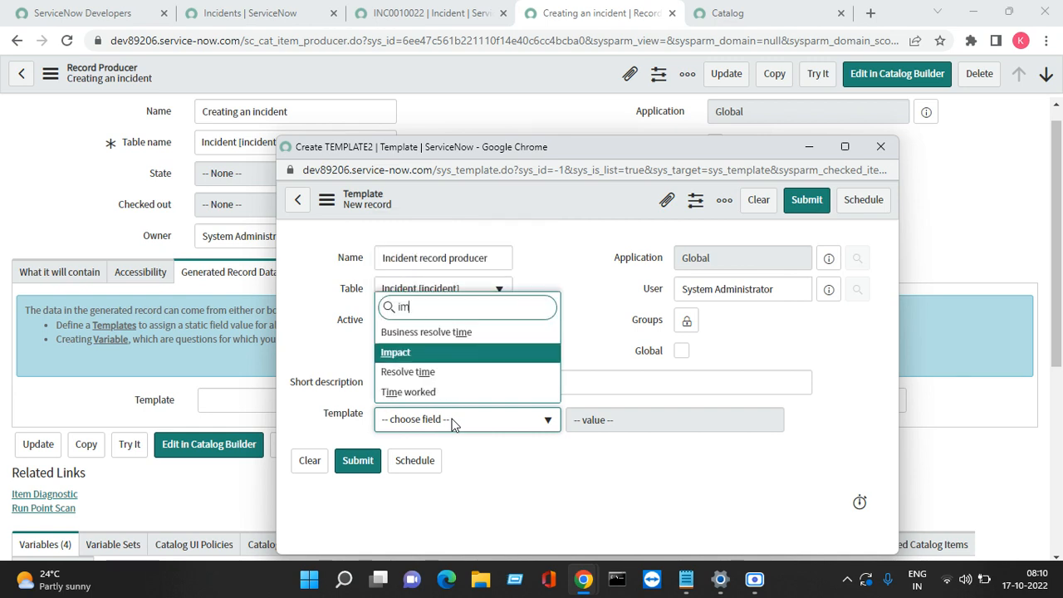
pyautogui.press('Return')
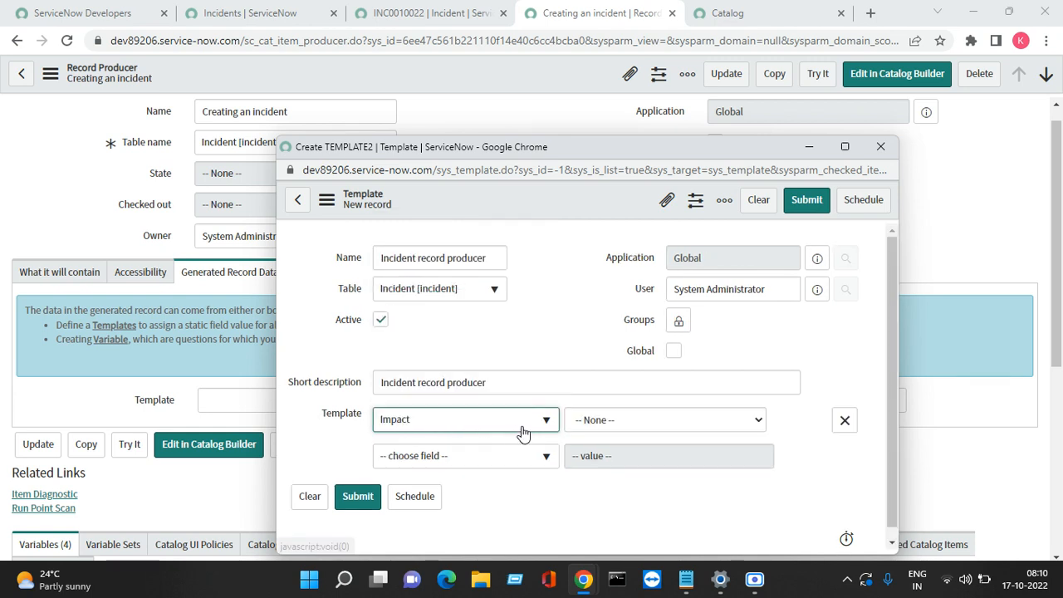
pyautogui.click(591, 422)
pyautogui.click(588, 481)
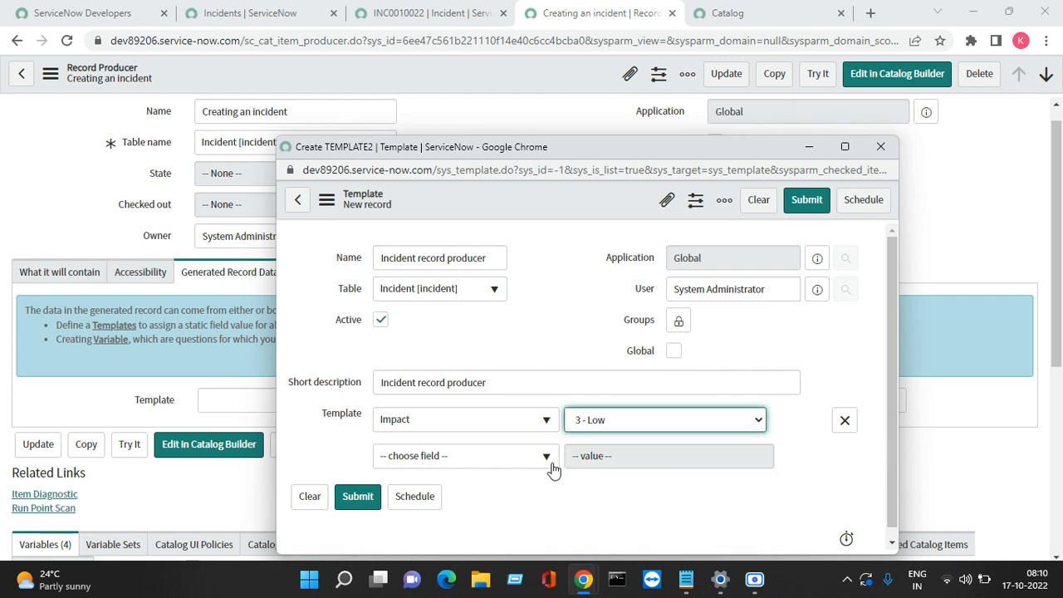
pyautogui.click(521, 455)
pyautogui.write('ur')
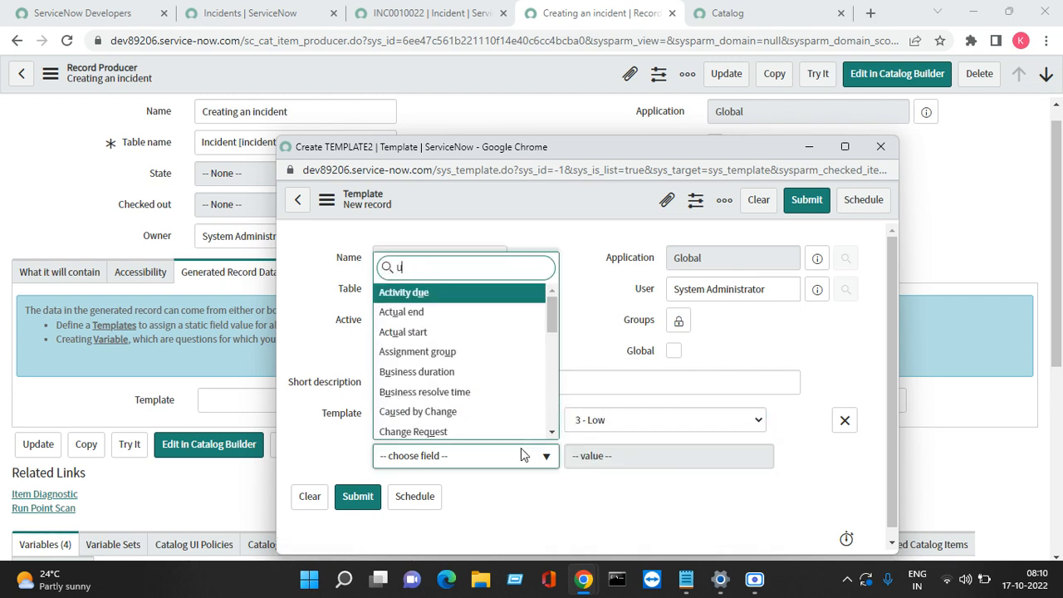
pyautogui.press('Down')
pyautogui.press('Down')
pyautogui.press('Down')
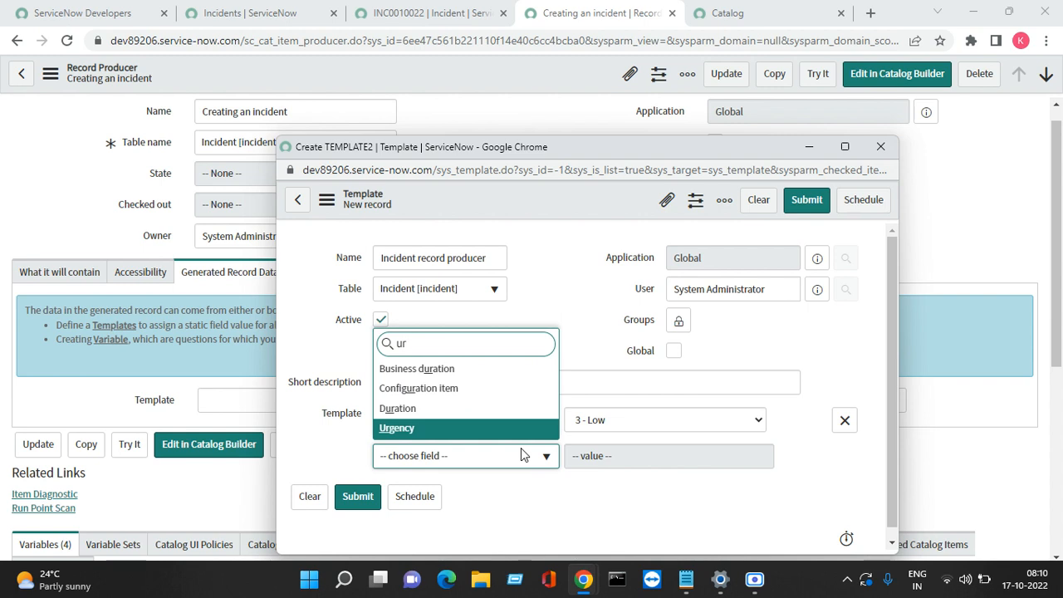
pyautogui.press('Return')
pyautogui.click(624, 463)
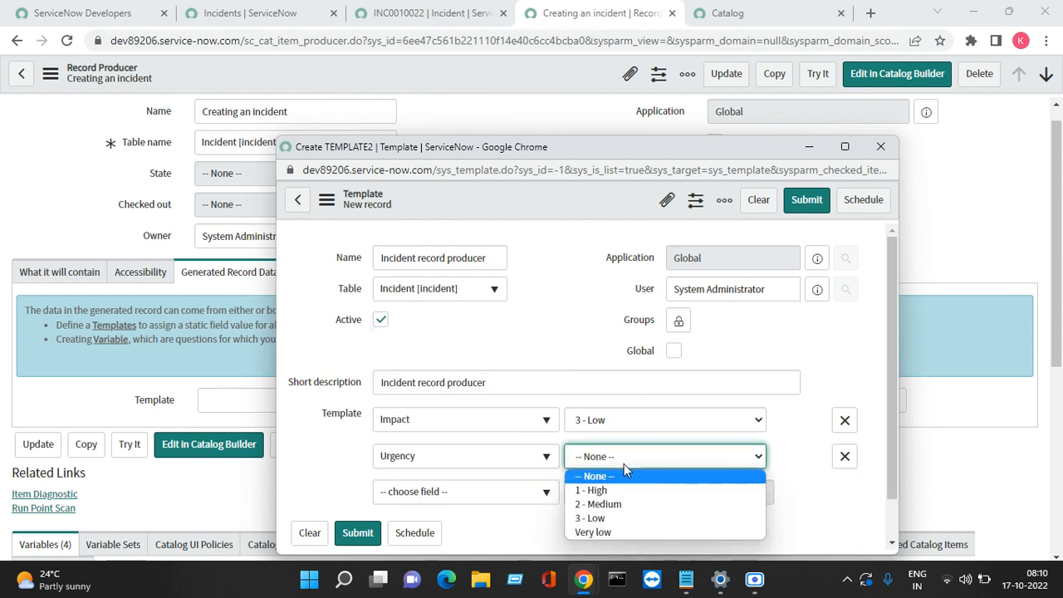
pyautogui.click(602, 508)
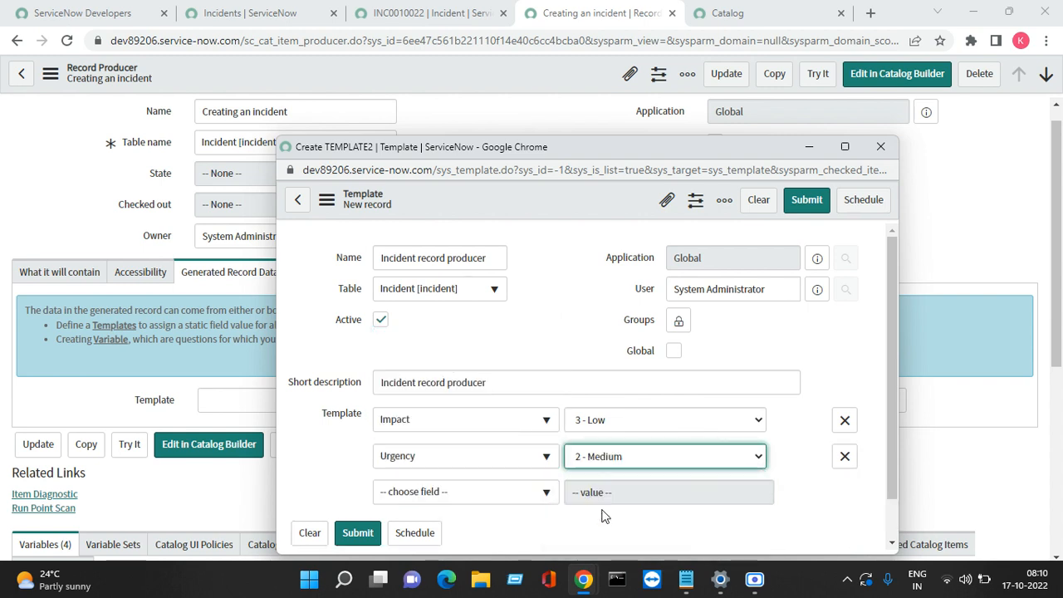
pyautogui.doubleClick(522, 499)
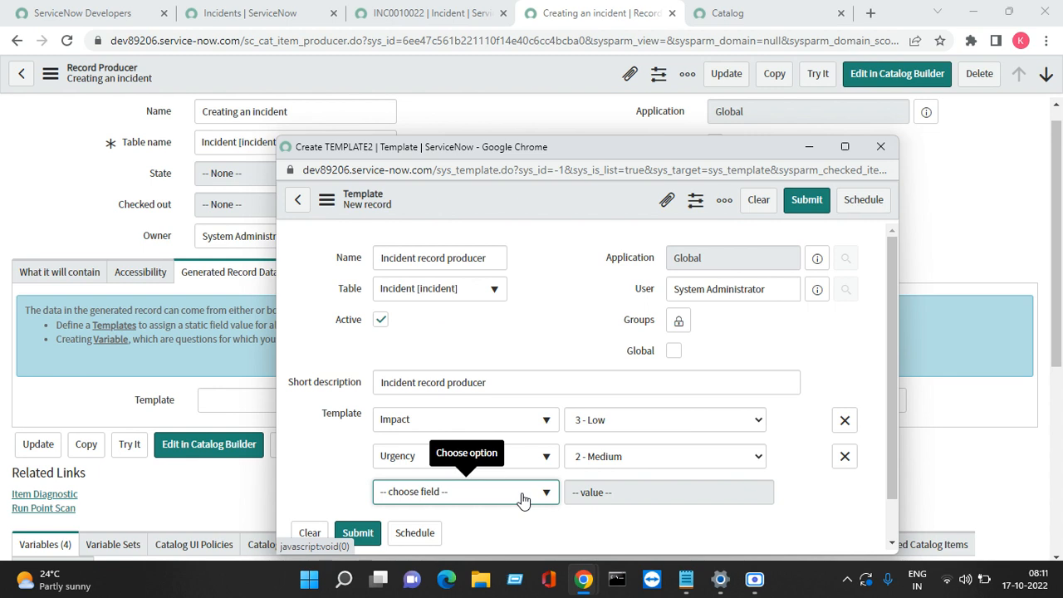
pyautogui.click(805, 201)
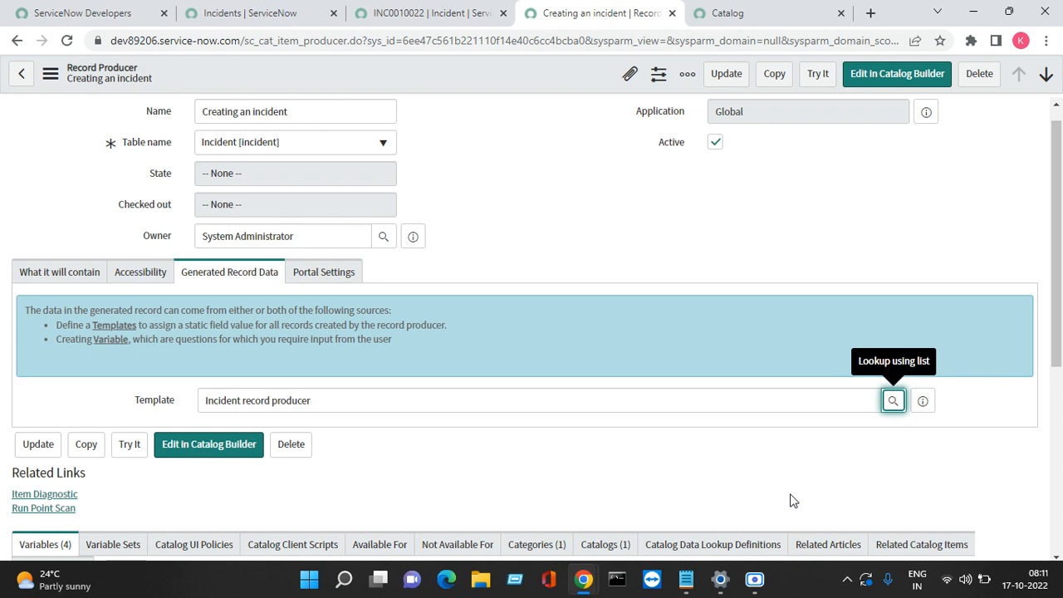
# Step: Look over INC0010022's Contact type choices, then switch to the active Incidents list and select the navigator filter
pyautogui.click(406, 13)
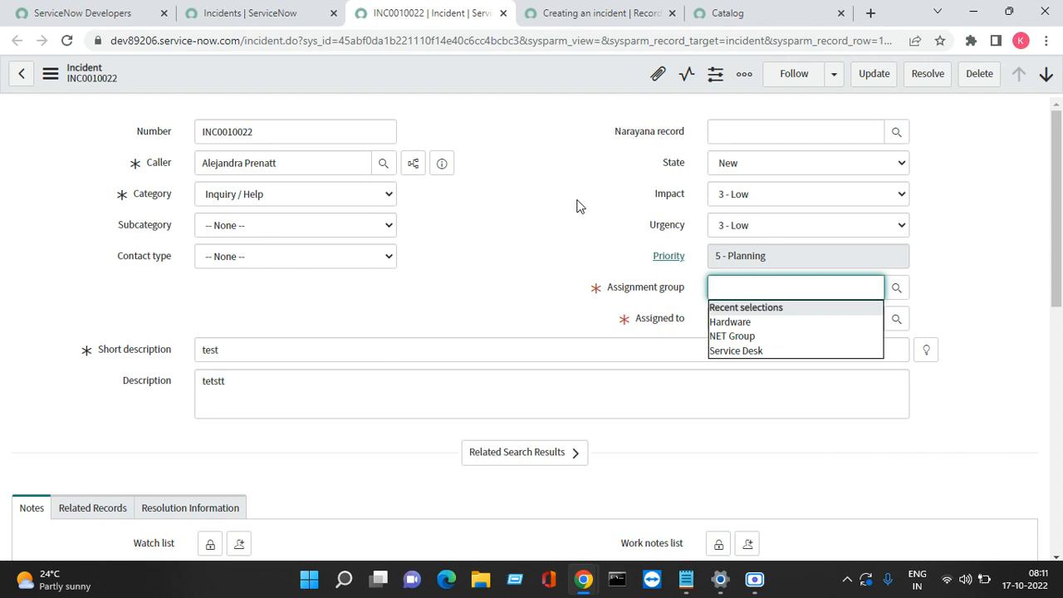
pyautogui.click(281, 256)
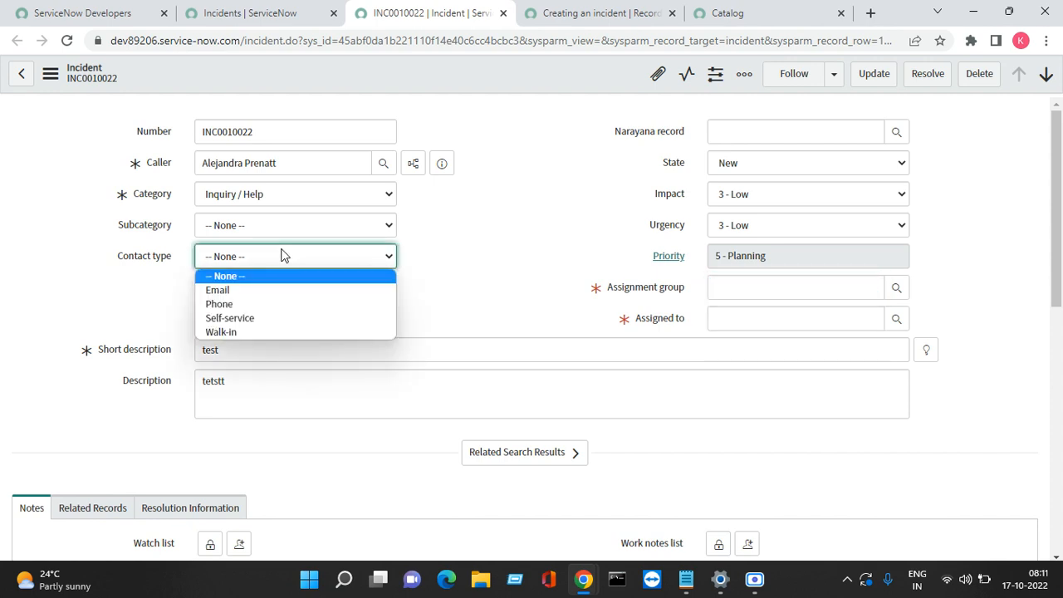
pyautogui.click(568, 22)
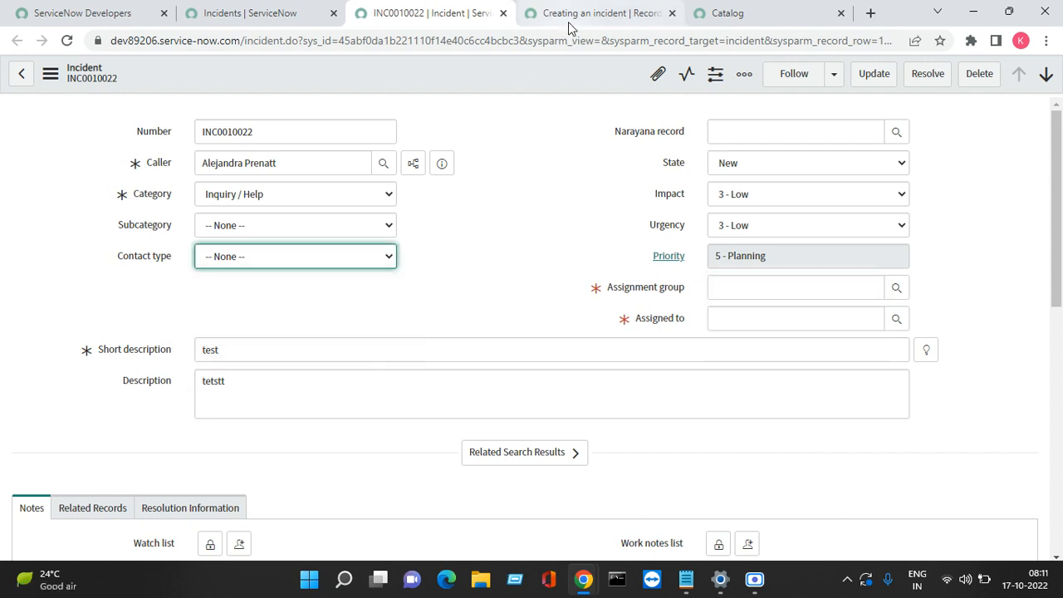
pyautogui.click(569, 28)
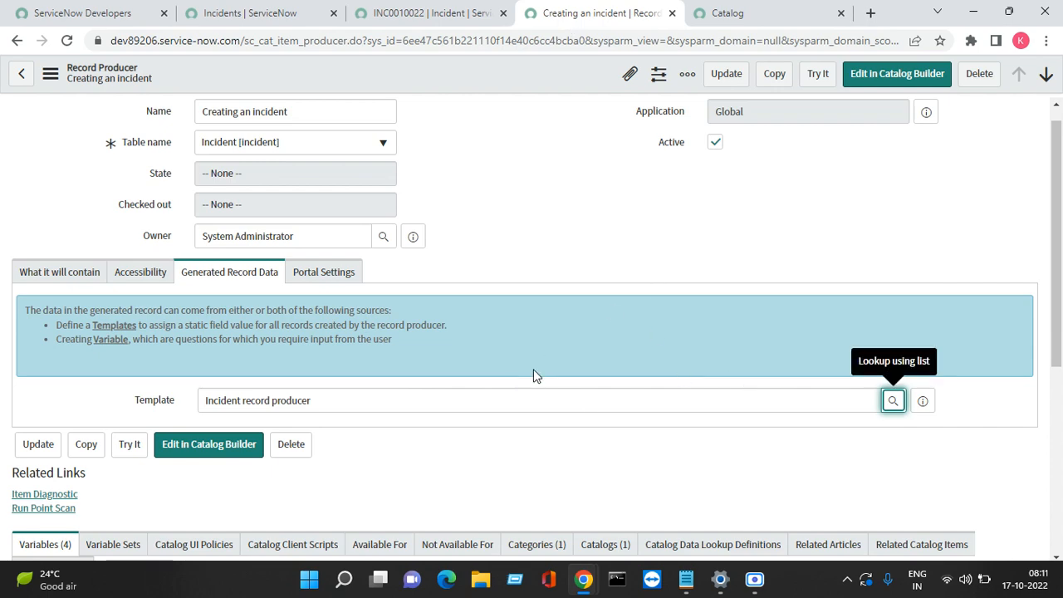
pyautogui.click(443, 21)
pyautogui.click(249, 13)
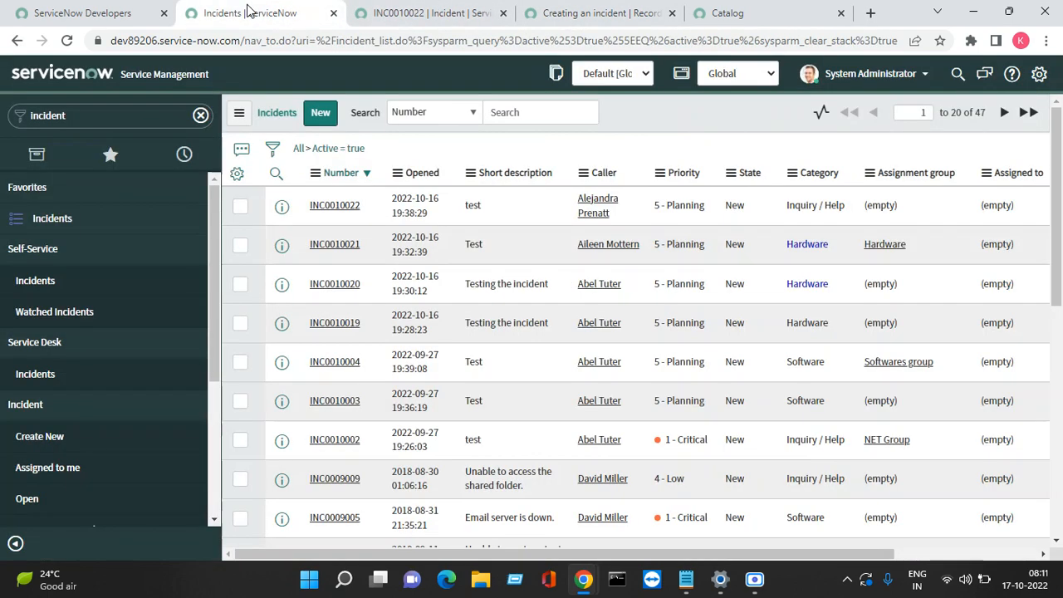
pyautogui.doubleClick(138, 116)
# Step: Open System Definition > Templates sorted by Updated and open Incident record producer in a new tab
pyautogui.write('te')
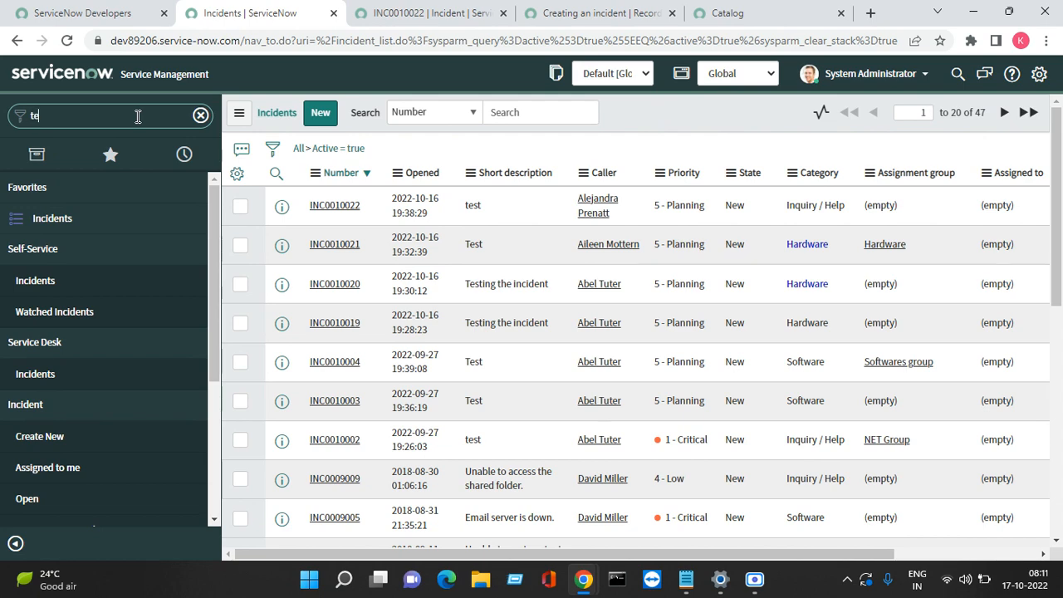
pyautogui.write('mplate')
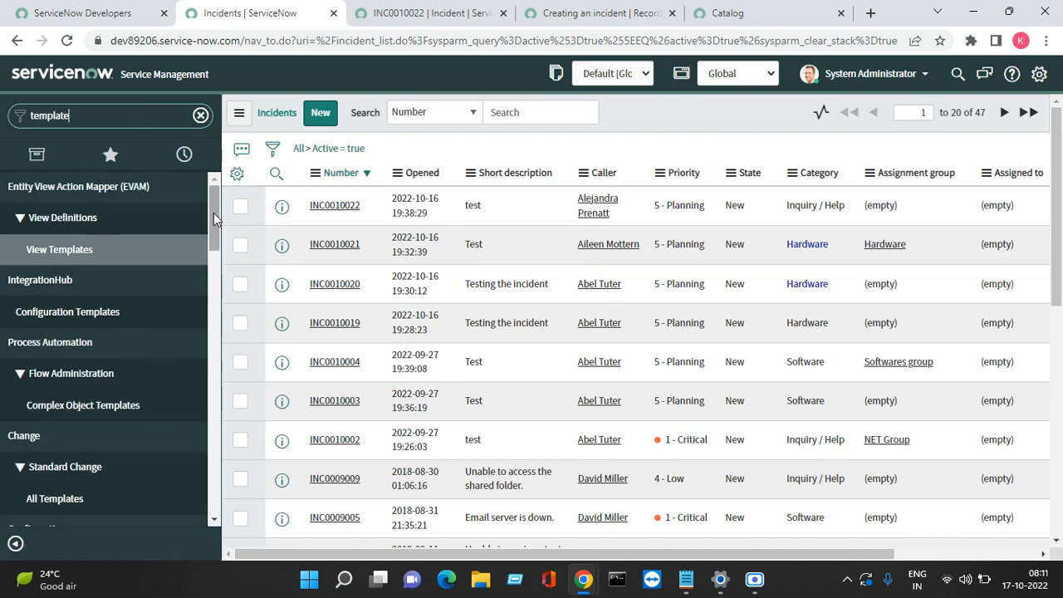
pyautogui.moveTo(214, 212); pyautogui.dragTo(184, 458)
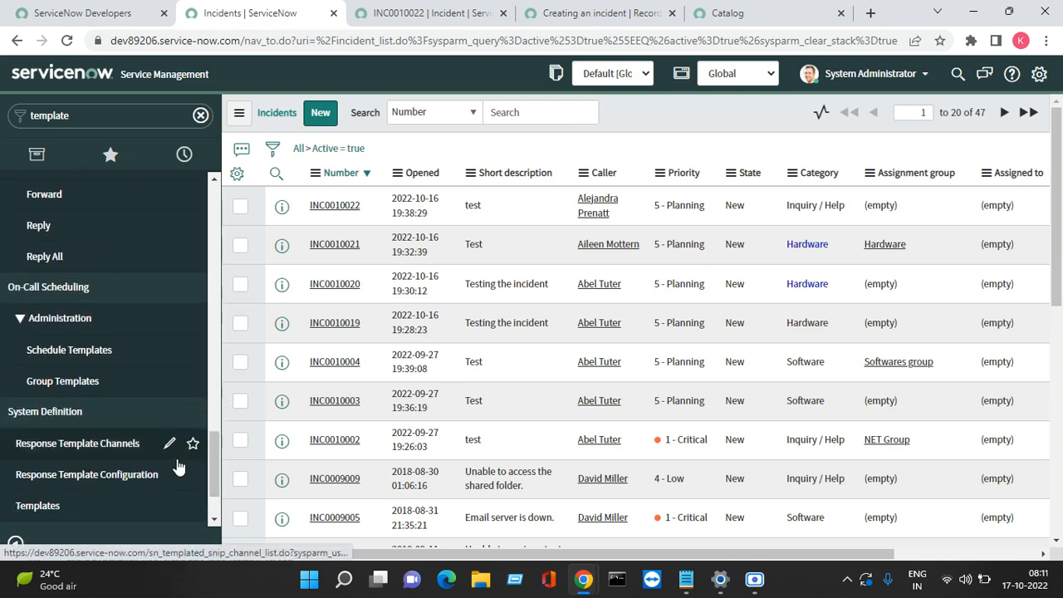
pyautogui.click(81, 517)
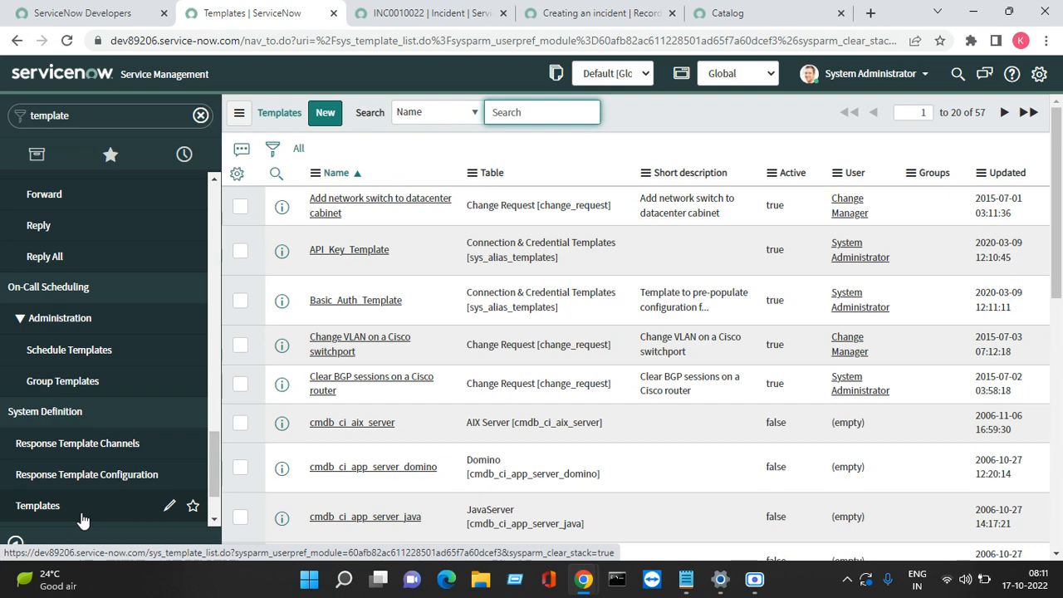
pyautogui.click(1007, 173)
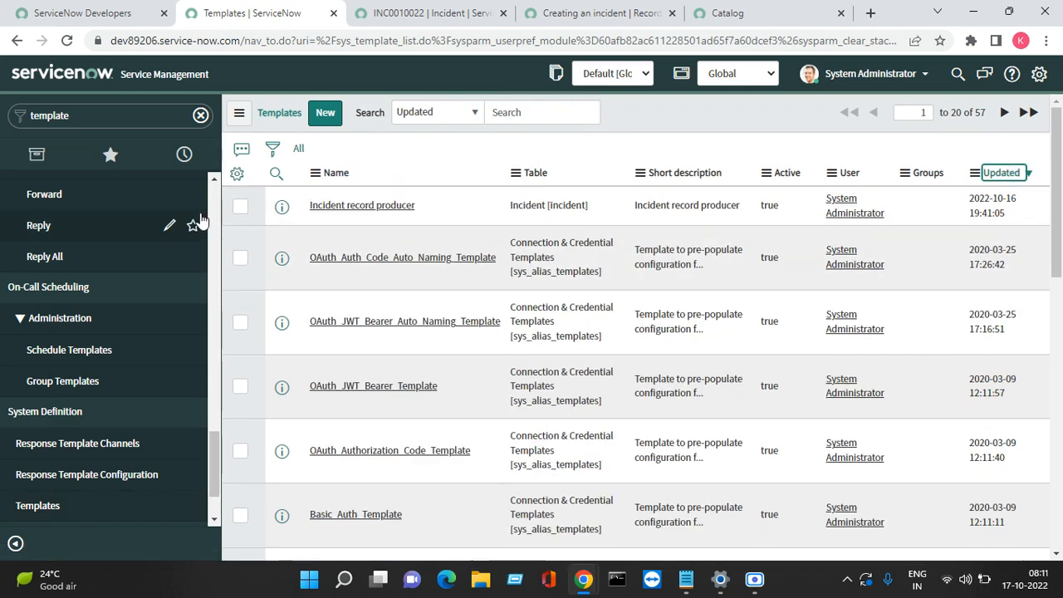
pyautogui.rightClick(282, 209)
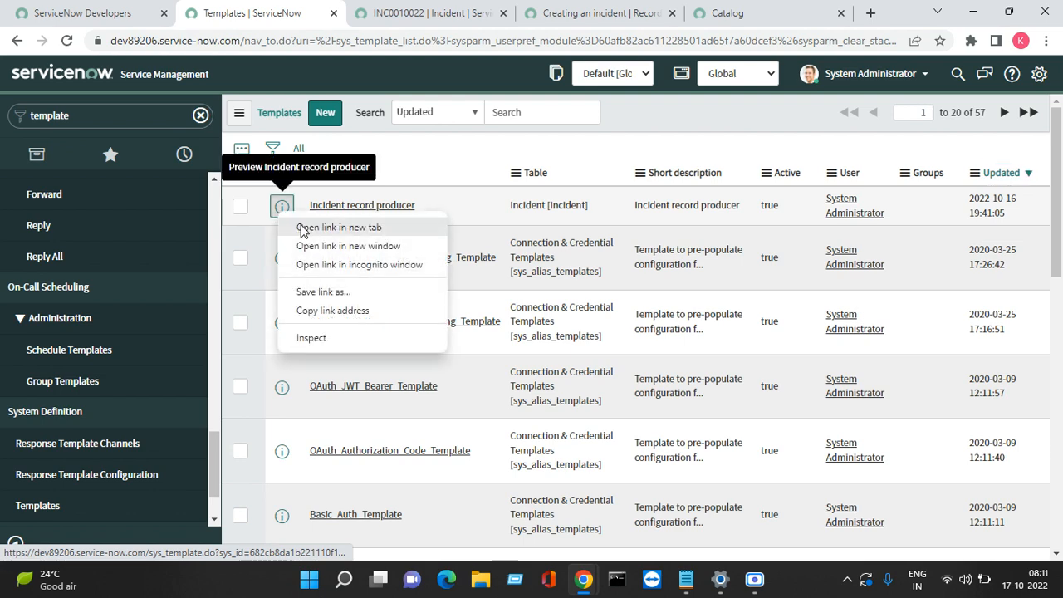
pyautogui.click(300, 230)
# Step: Add Contact type = Self-service to the 'Incident record producer' template and save it
pyautogui.click(368, 22)
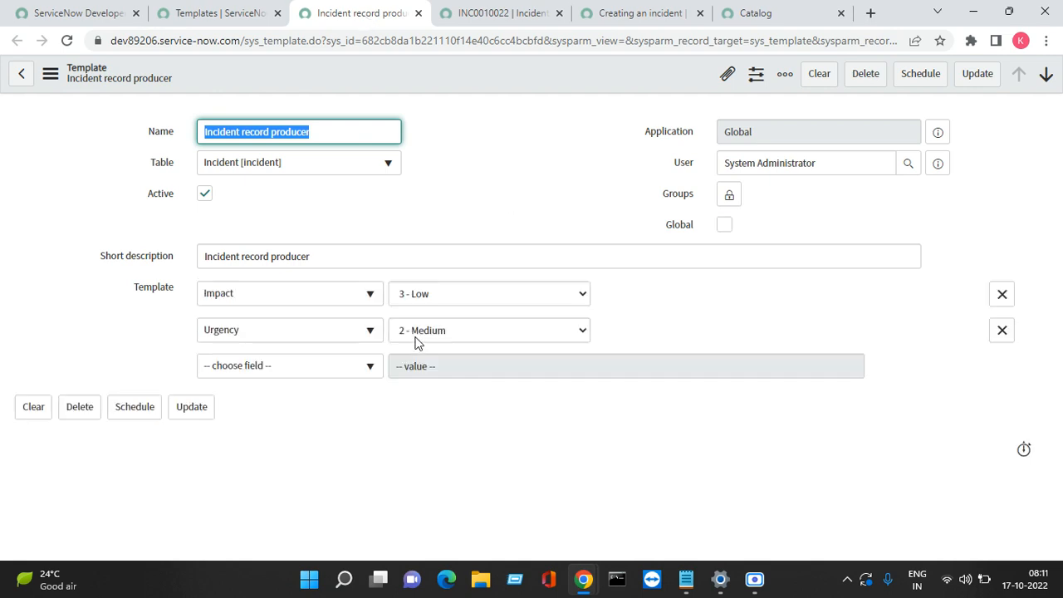
pyautogui.click(336, 371)
pyautogui.write('con')
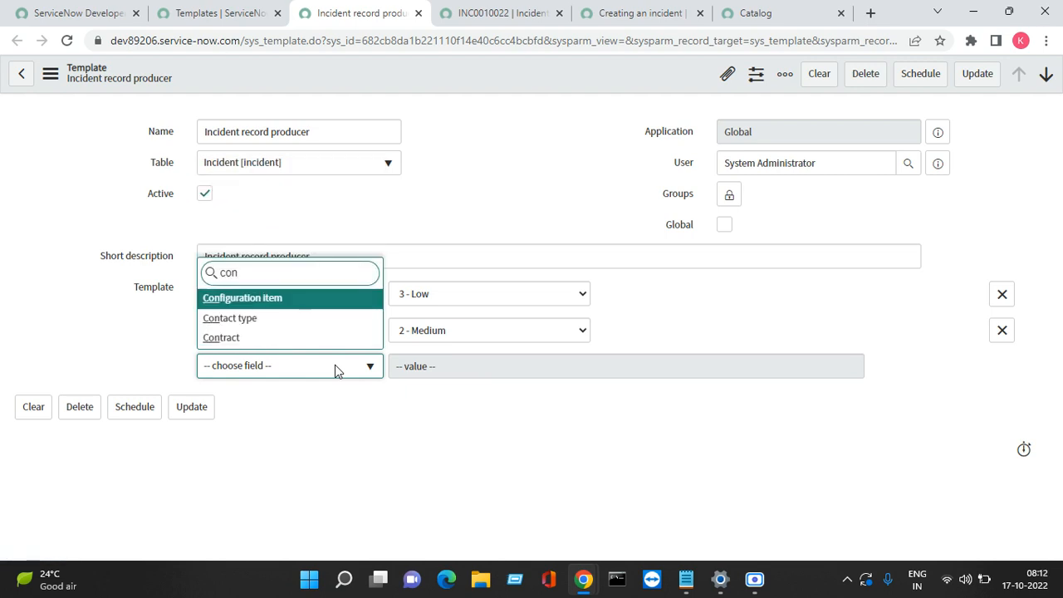
pyautogui.press('Down')
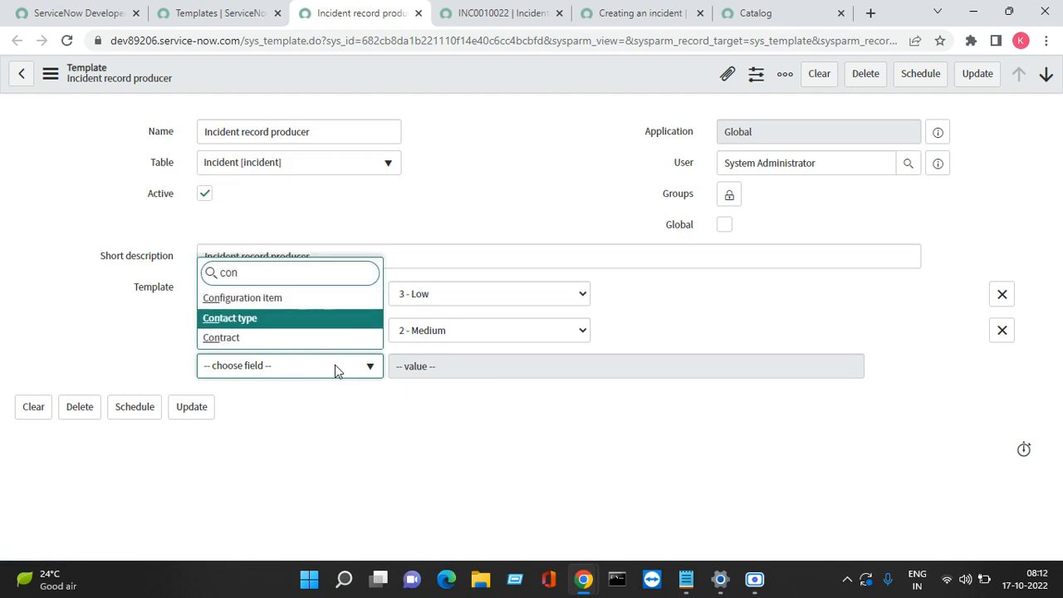
pyautogui.press('Return')
pyautogui.press('Tab')
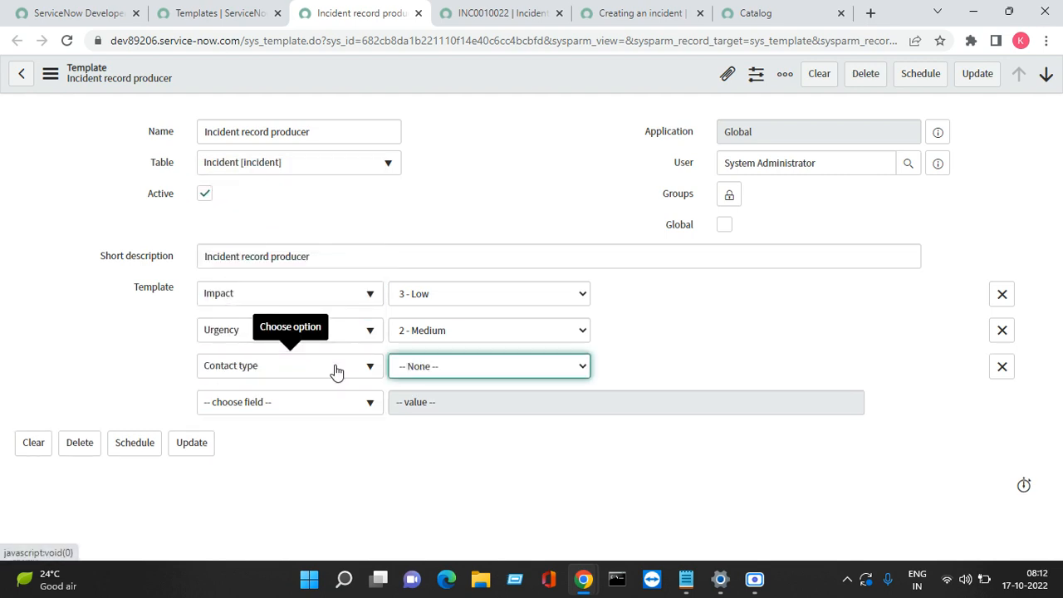
pyautogui.press('s')
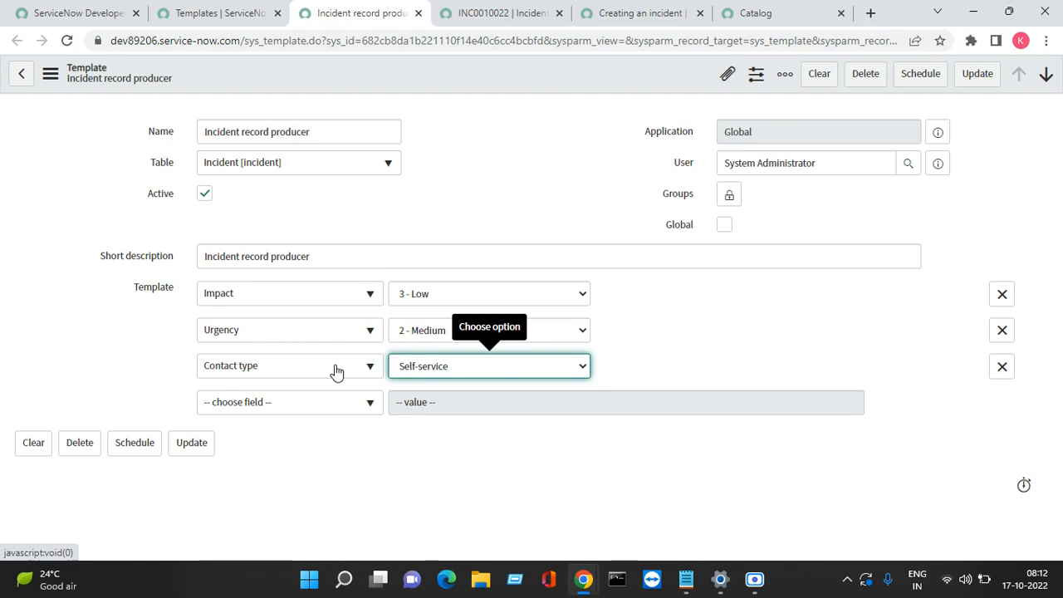
pyautogui.rightClick(446, 69)
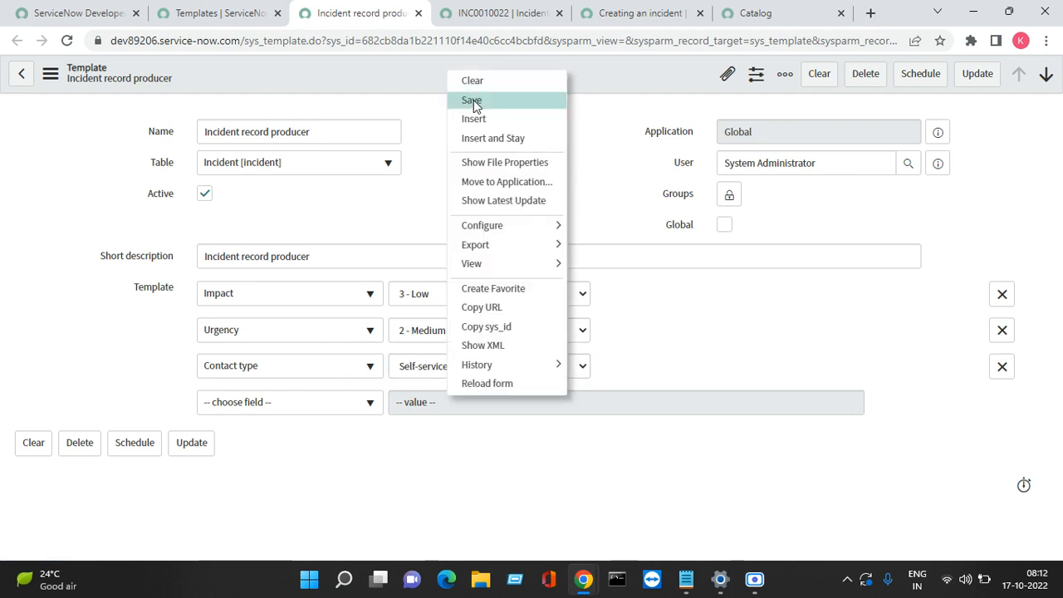
pyautogui.click(472, 100)
pyautogui.click(485, 10)
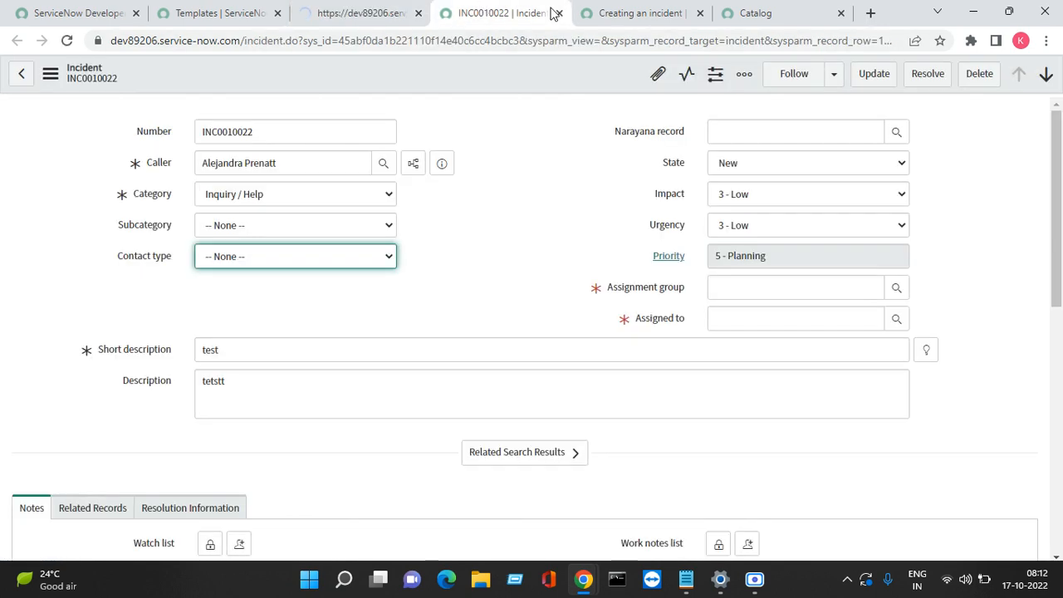
pyautogui.click(615, 13)
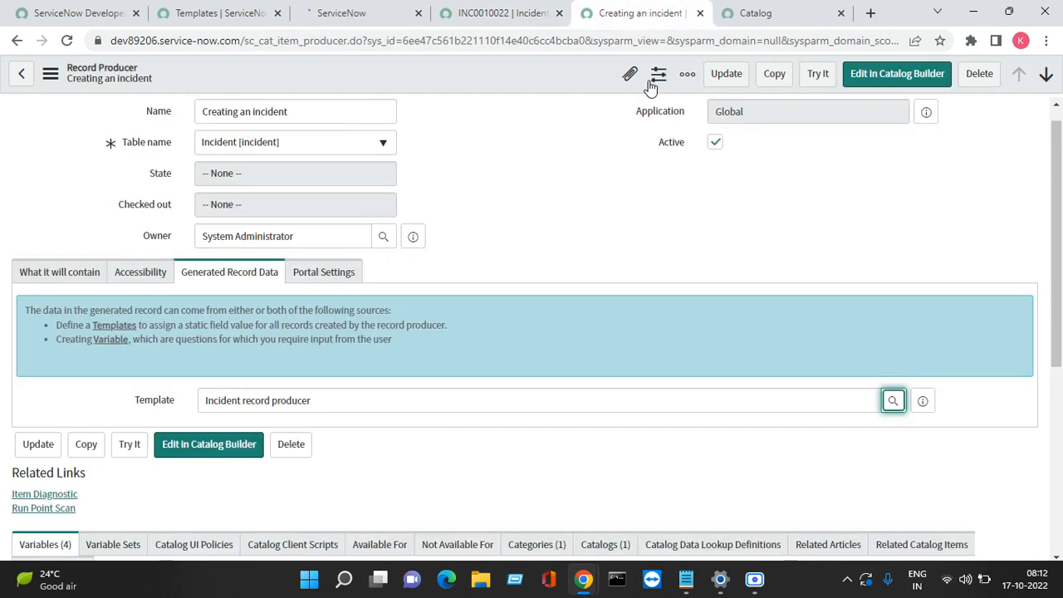
# Step: Save the Creating an incident record producer and launch it with Try It
pyautogui.rightClick(535, 77)
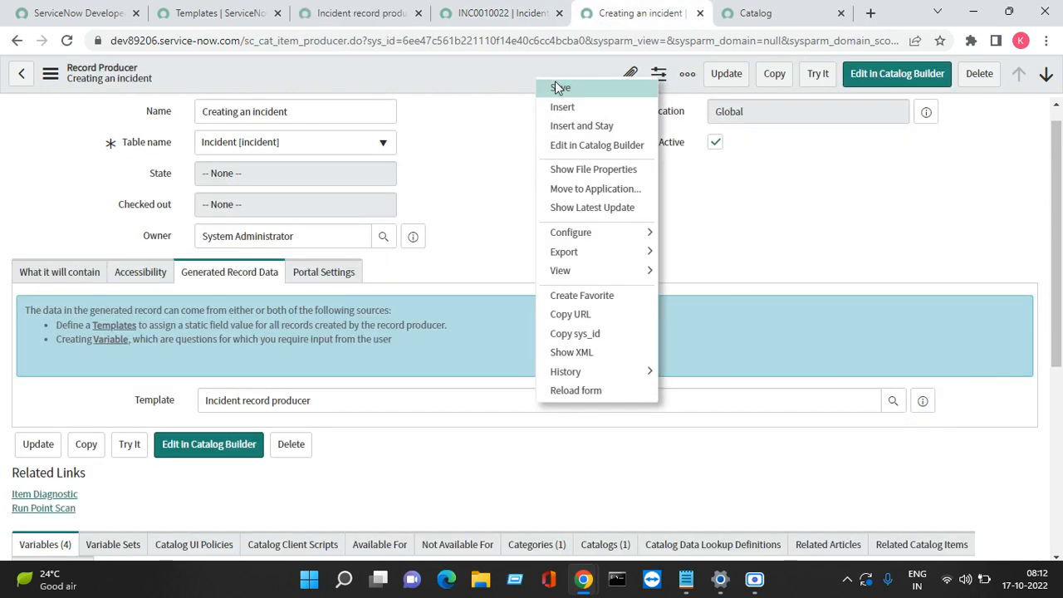
pyautogui.click(558, 88)
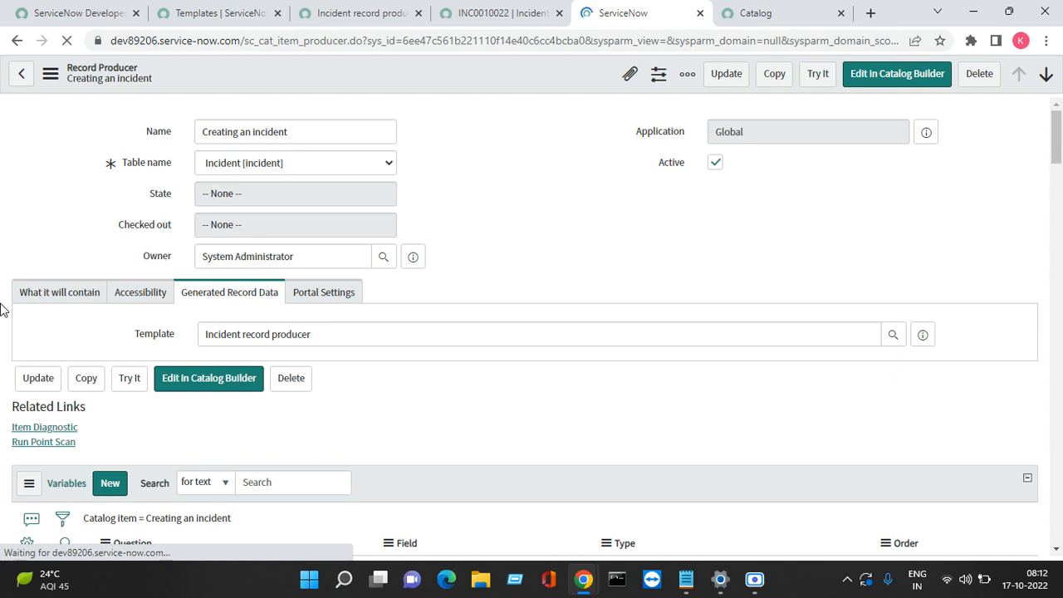
pyautogui.click(59, 301)
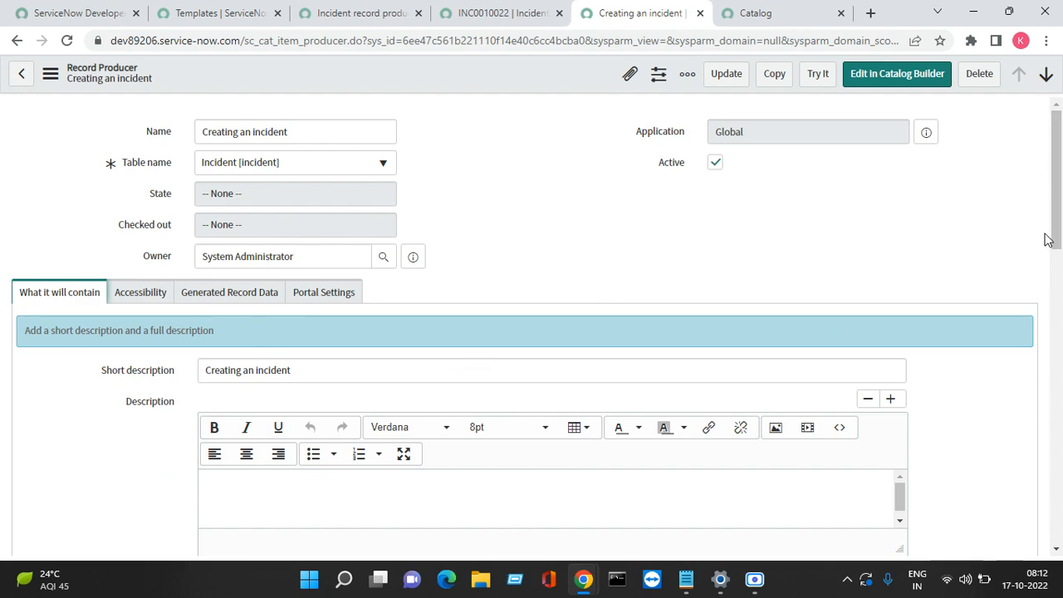
pyautogui.moveTo(1056, 237); pyautogui.dragTo(1015, 460)
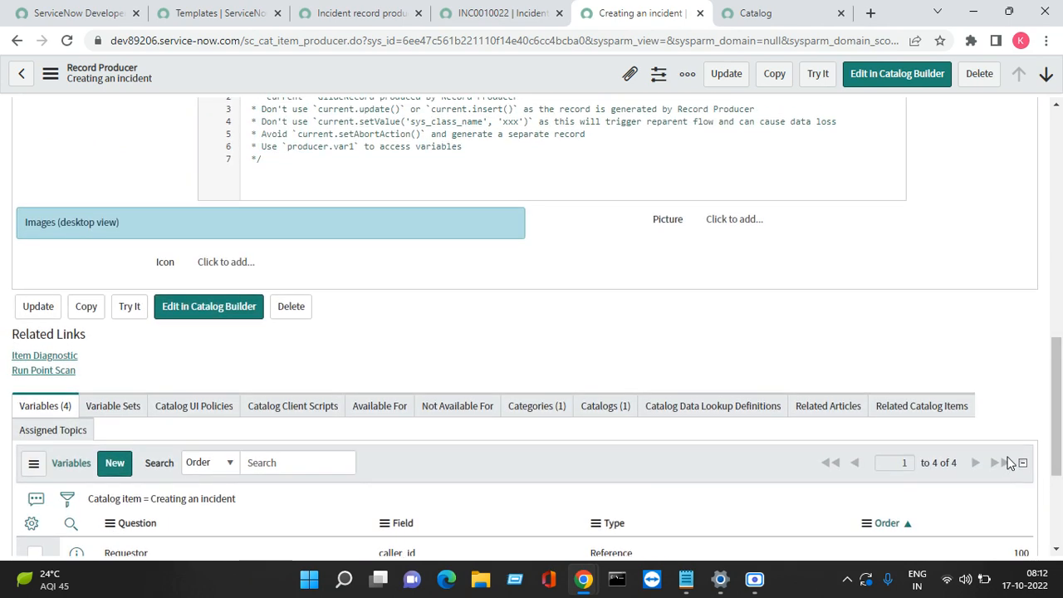
pyautogui.click(817, 85)
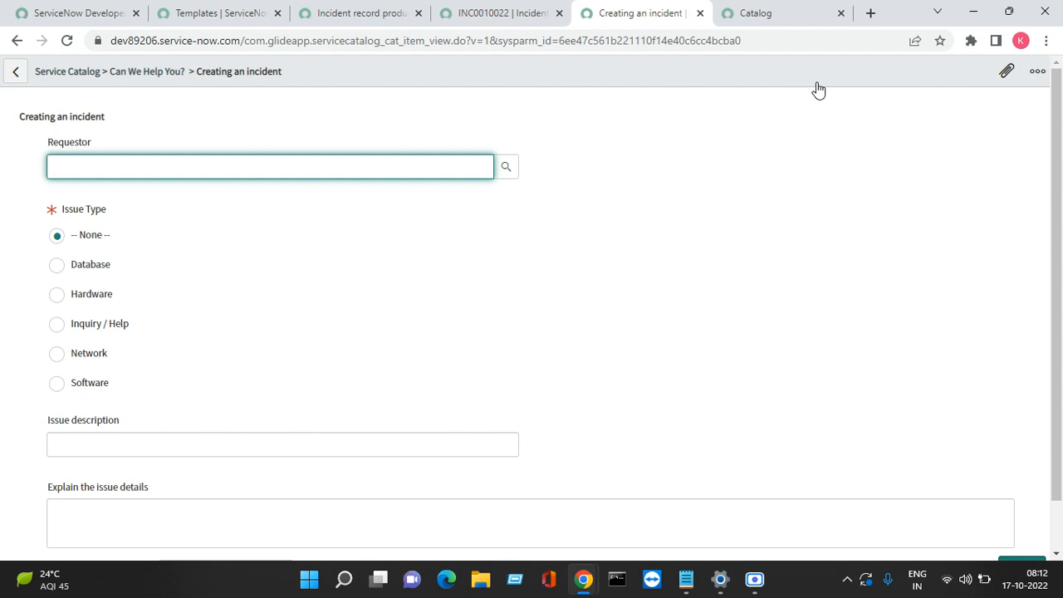
# Step: Pick a Requestor and set Issue Type to Hardware on the Creating an incident form
pyautogui.click(505, 166)
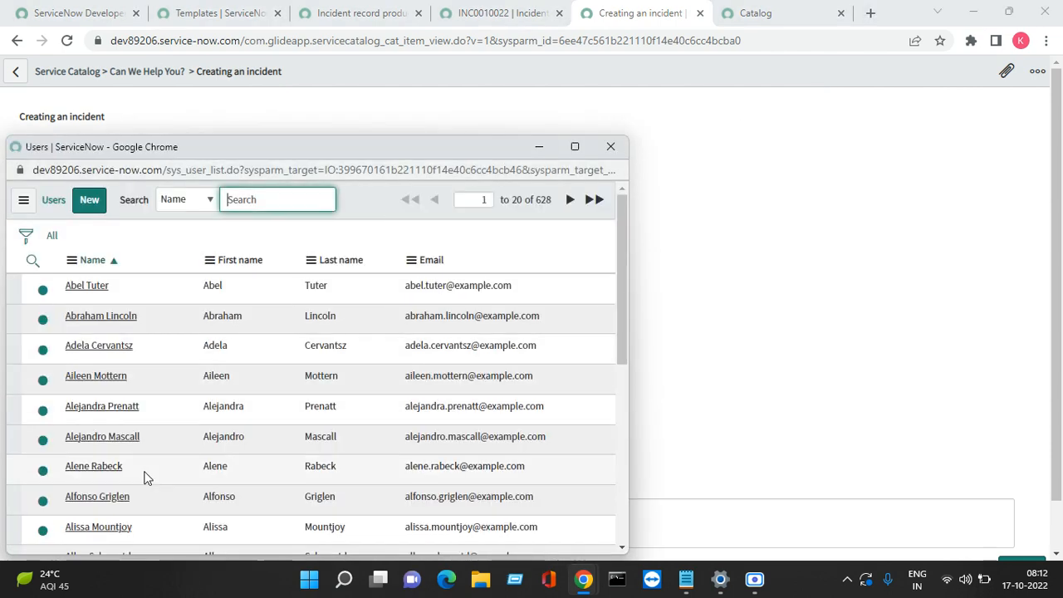
pyautogui.click(94, 466)
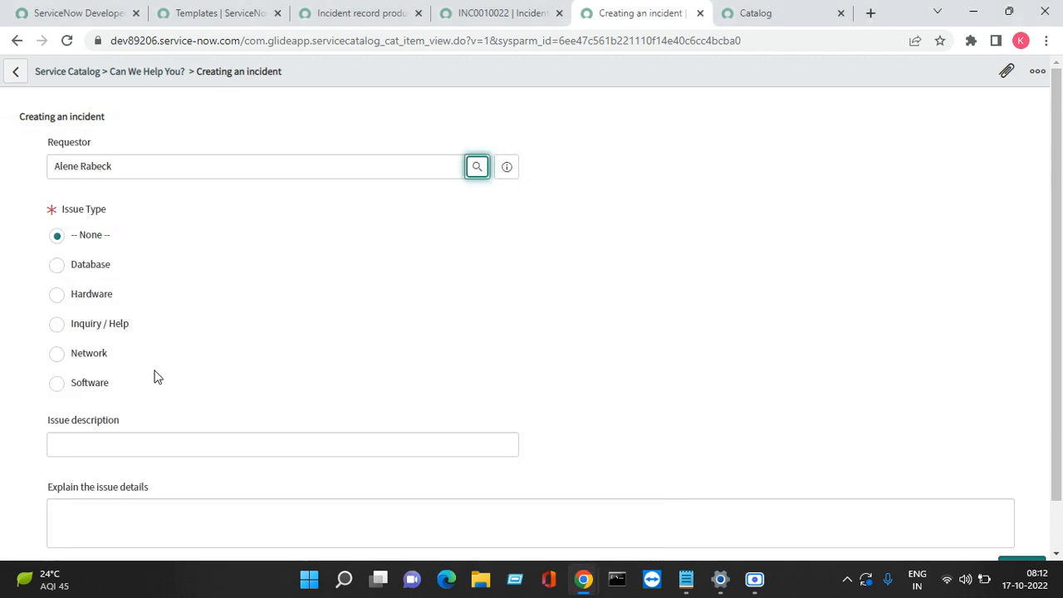
pyautogui.click(104, 295)
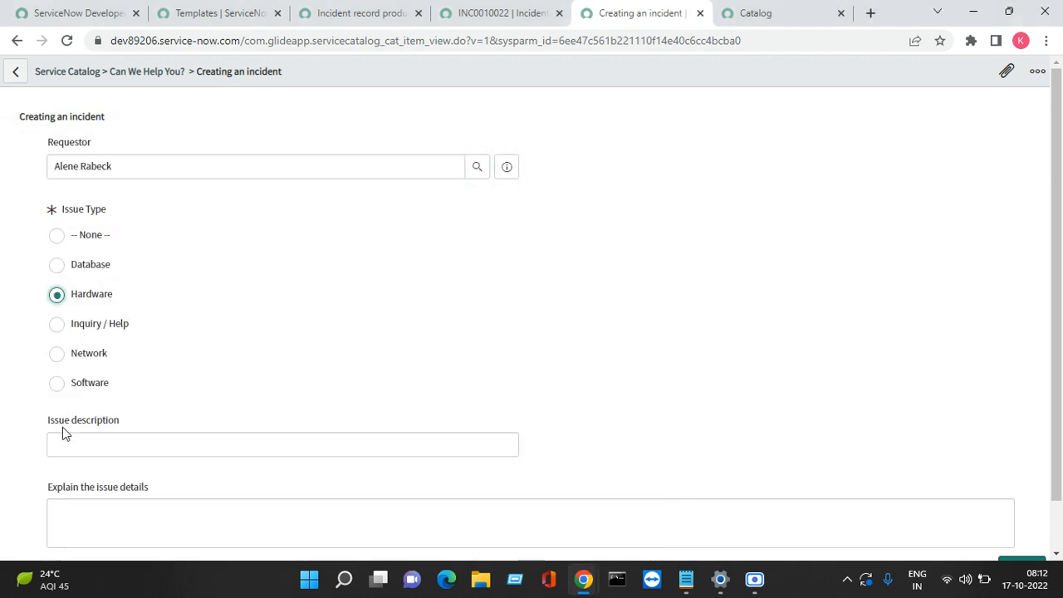
# Step: Enter description 'Test for template' and details about testing the template, then submit
pyautogui.click(75, 454)
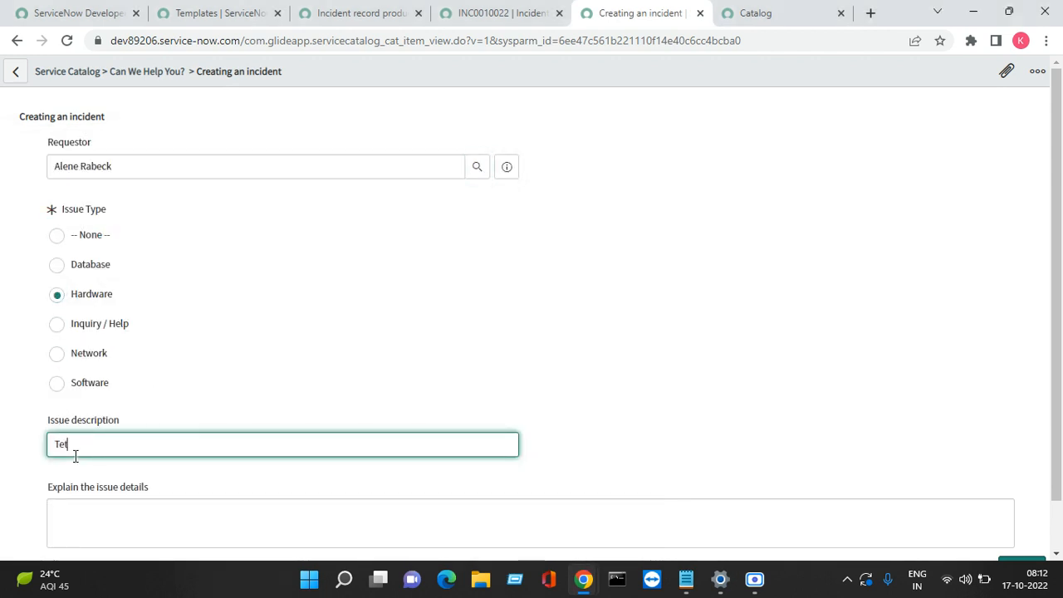
pyautogui.write('Tet')
pyautogui.press('BackSpace')
pyautogui.write('st for  template')
pyautogui.press('Tab')
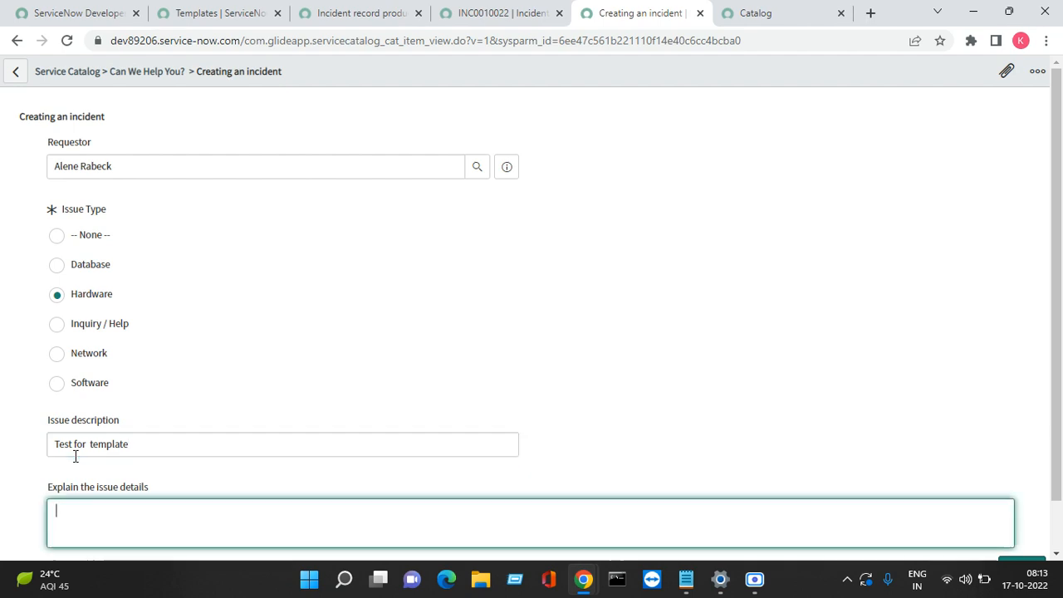
pyautogui.write('INCD')
pyautogui.press('BackSpace')
pyautogui.press('BackSpace')
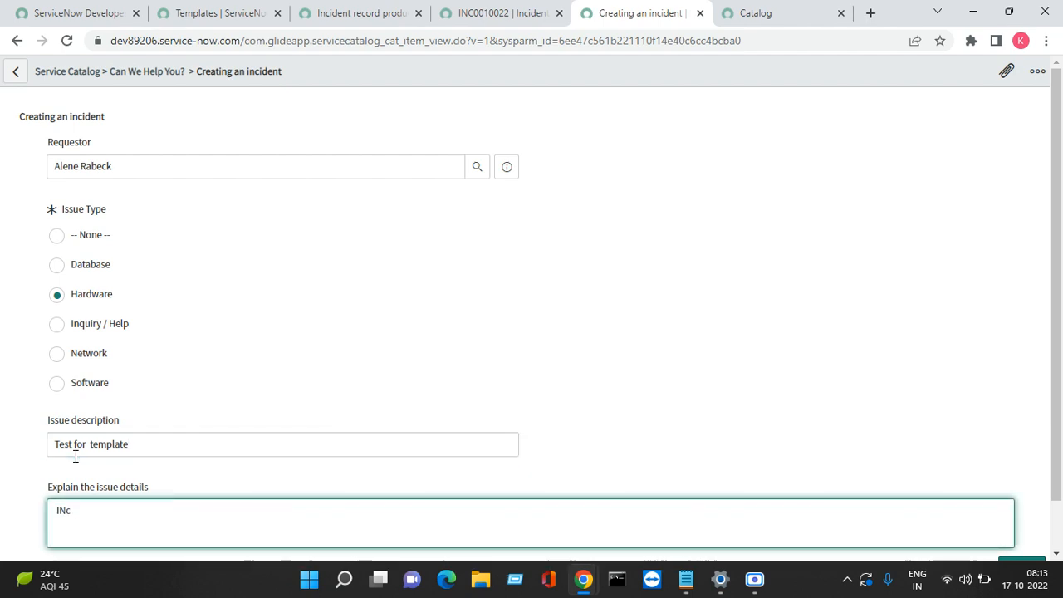
pyautogui.write('ncident crea')
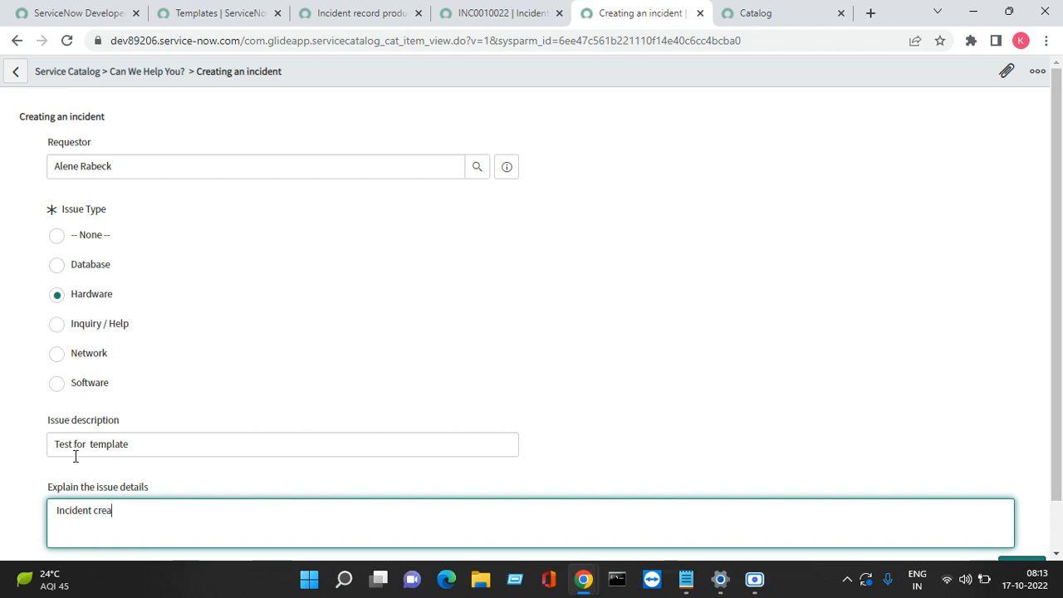
pyautogui.write('ted for testing the te')
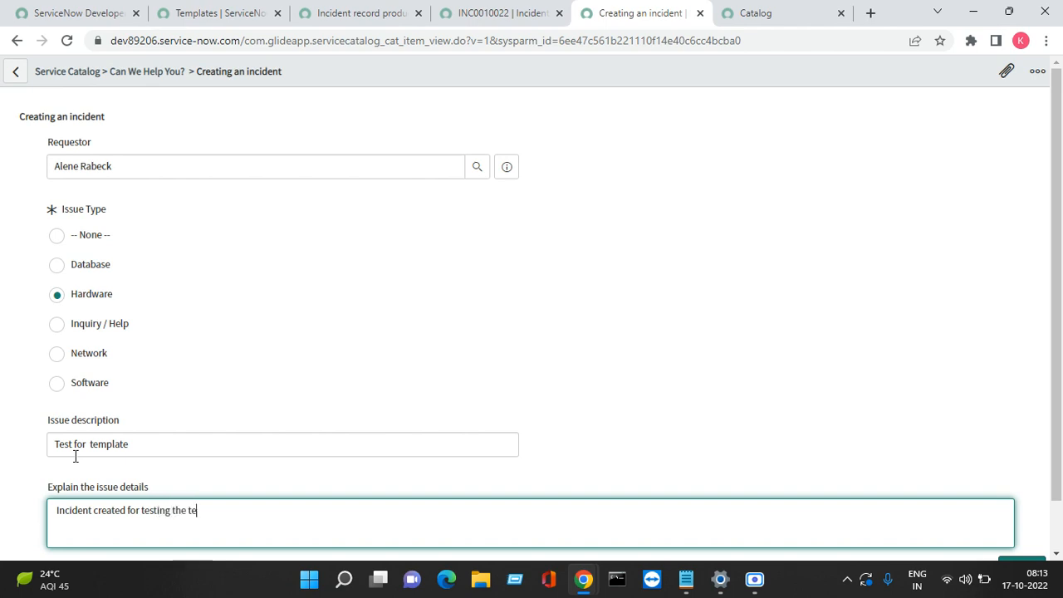
pyautogui.write('mplate')
pyautogui.scroll(-2, 1044, 531)
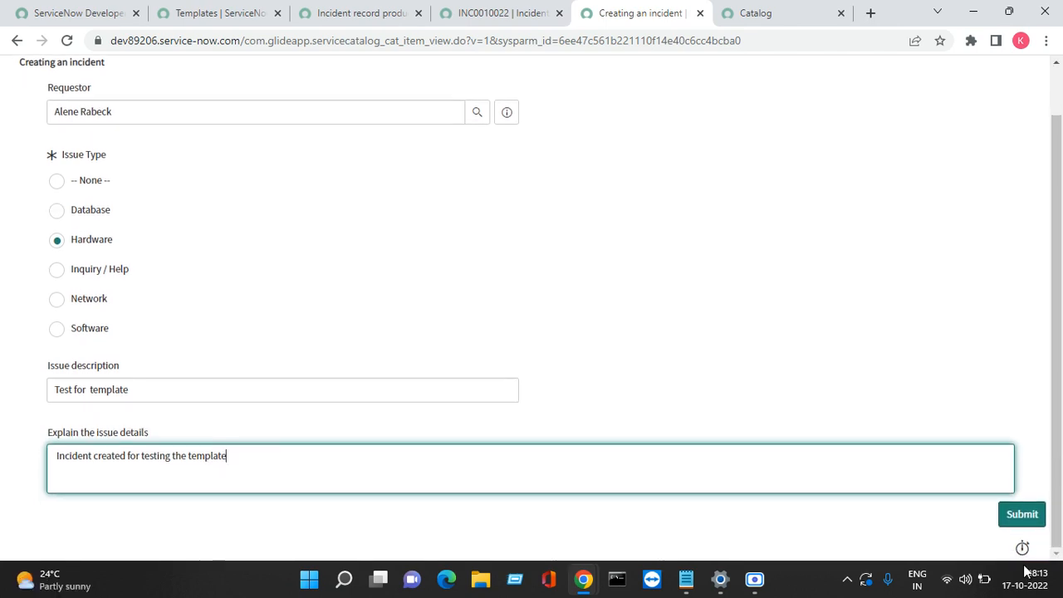
pyautogui.click(1022, 520)
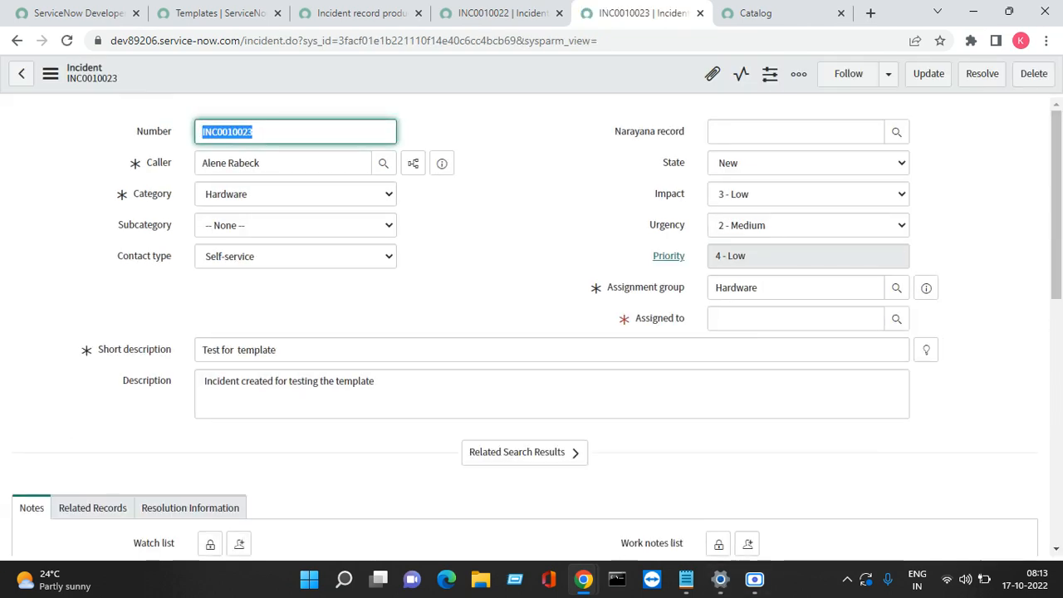
# Step: Compare new incident INC0010023's prefilled values against incident INC0010022
pyautogui.doubleClick(271, 163)
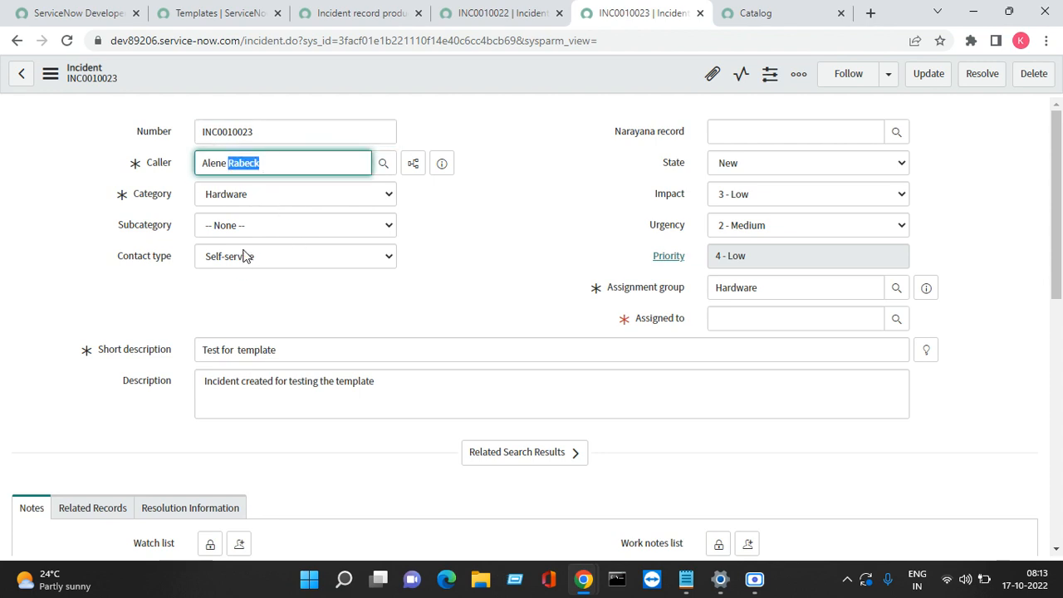
pyautogui.click(446, 13)
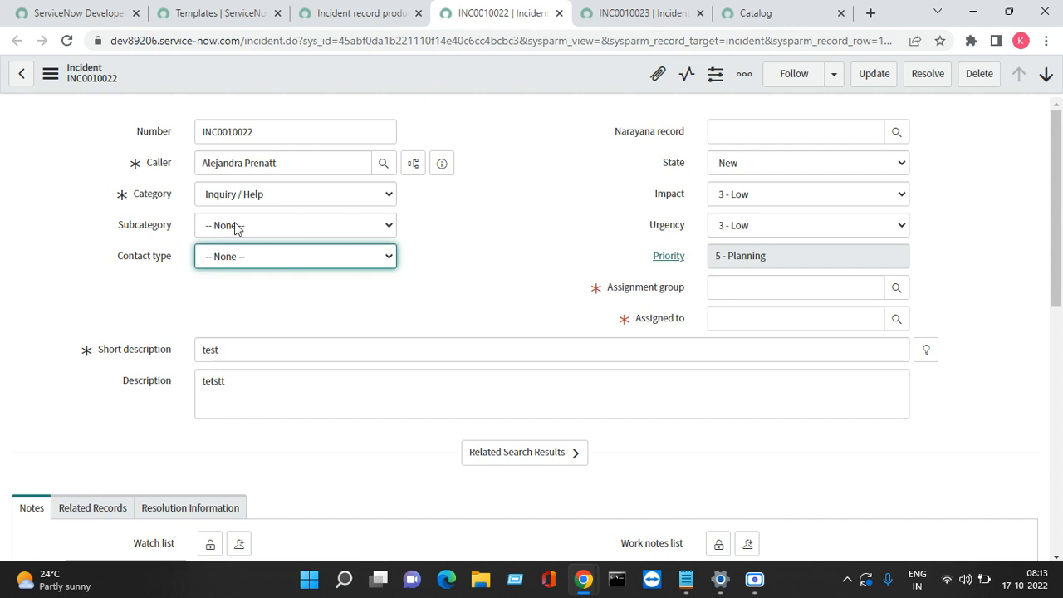
pyautogui.click(639, 12)
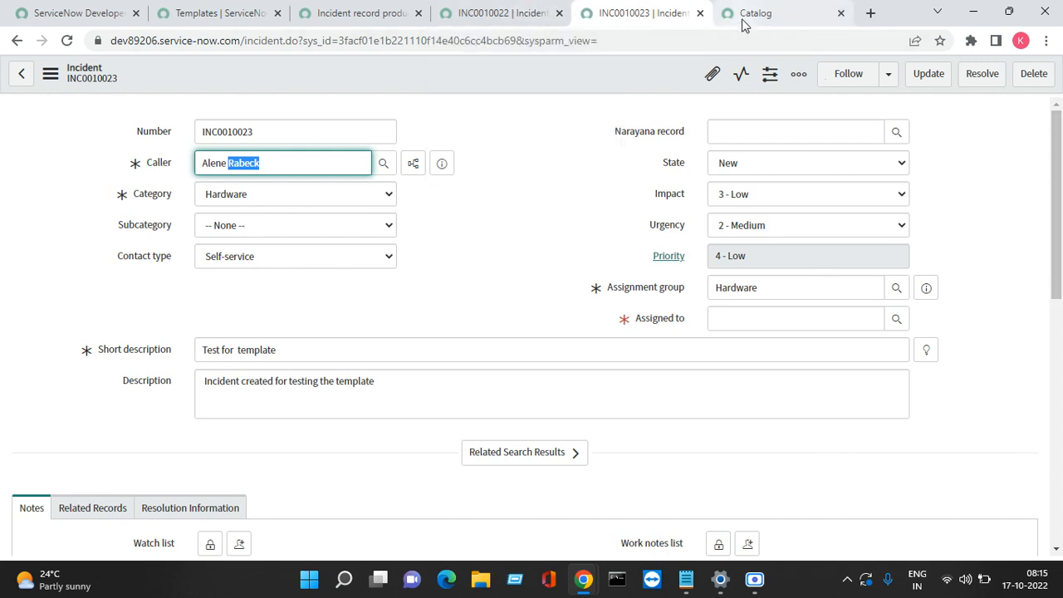
# Step: Open Creating an incident in a new tab from Favorites > Service Catalog - Record Producers
pyautogui.click(532, 14)
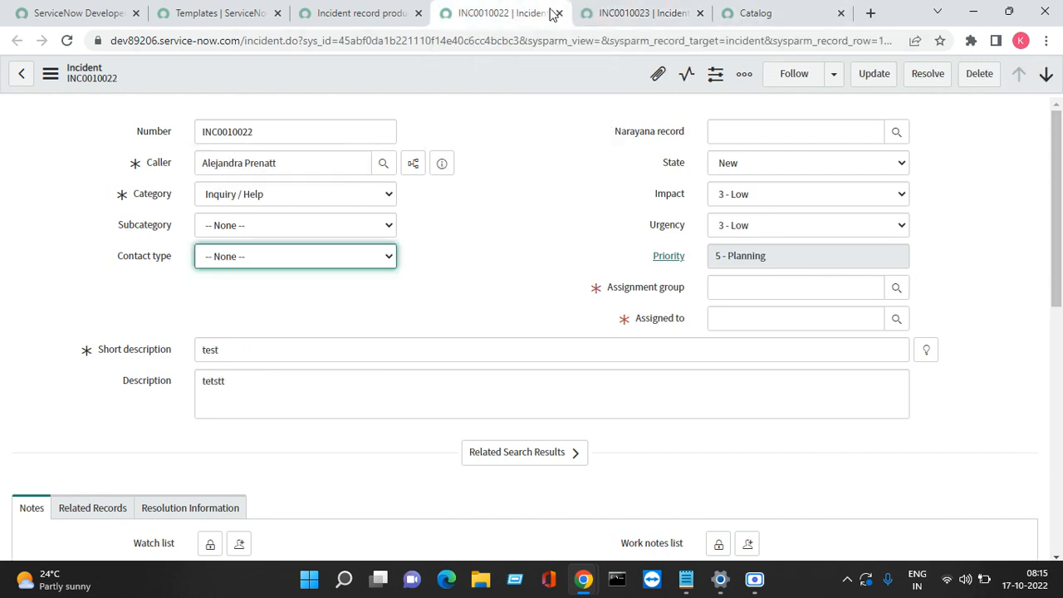
pyautogui.click(344, 14)
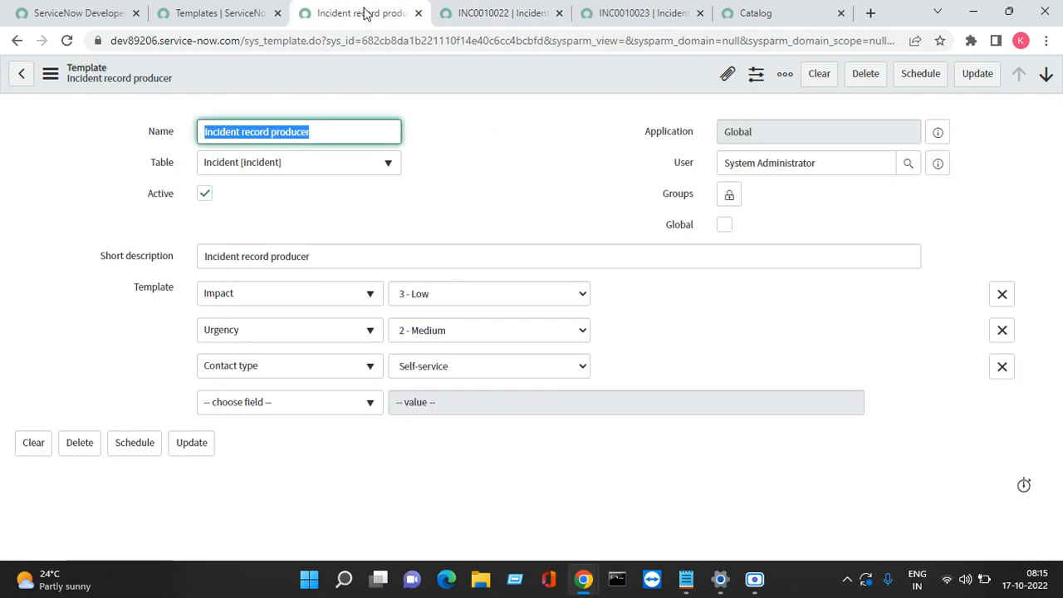
pyautogui.click(239, 23)
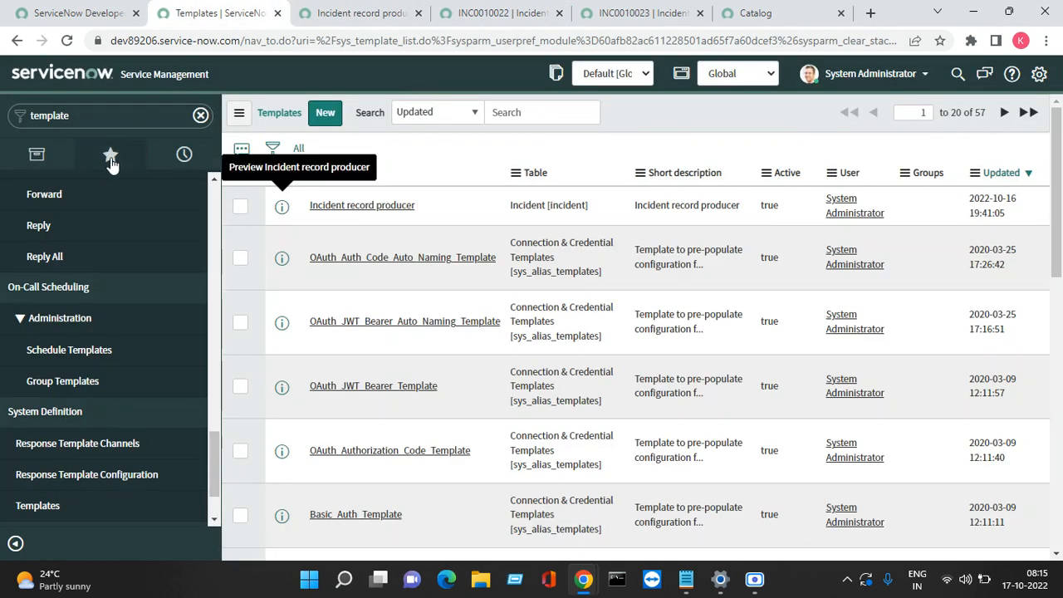
pyautogui.click(110, 155)
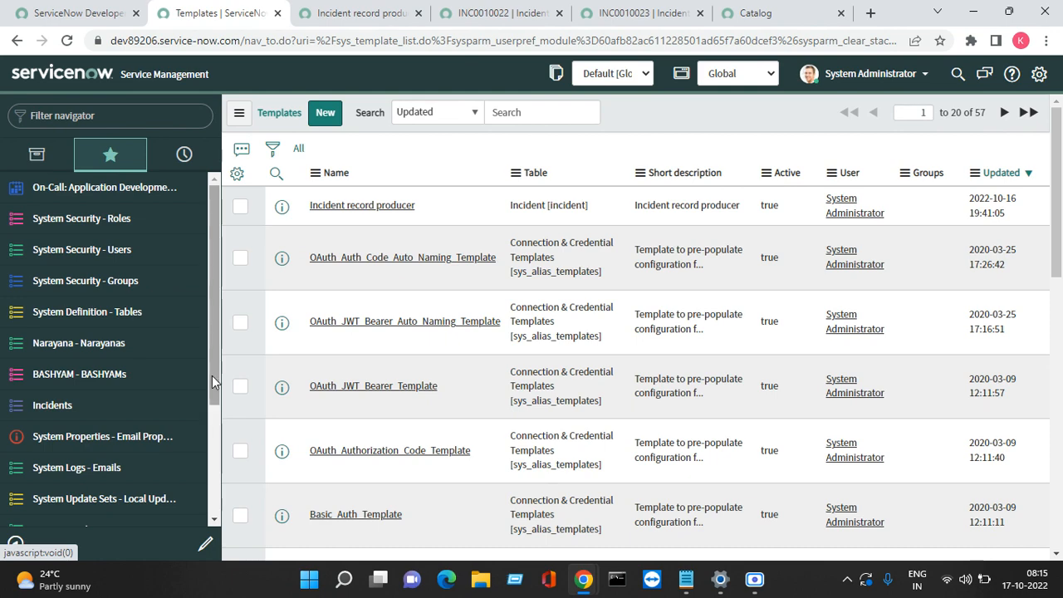
pyautogui.moveTo(211, 375); pyautogui.dragTo(200, 417)
pyautogui.scroll(-3, 200, 417)
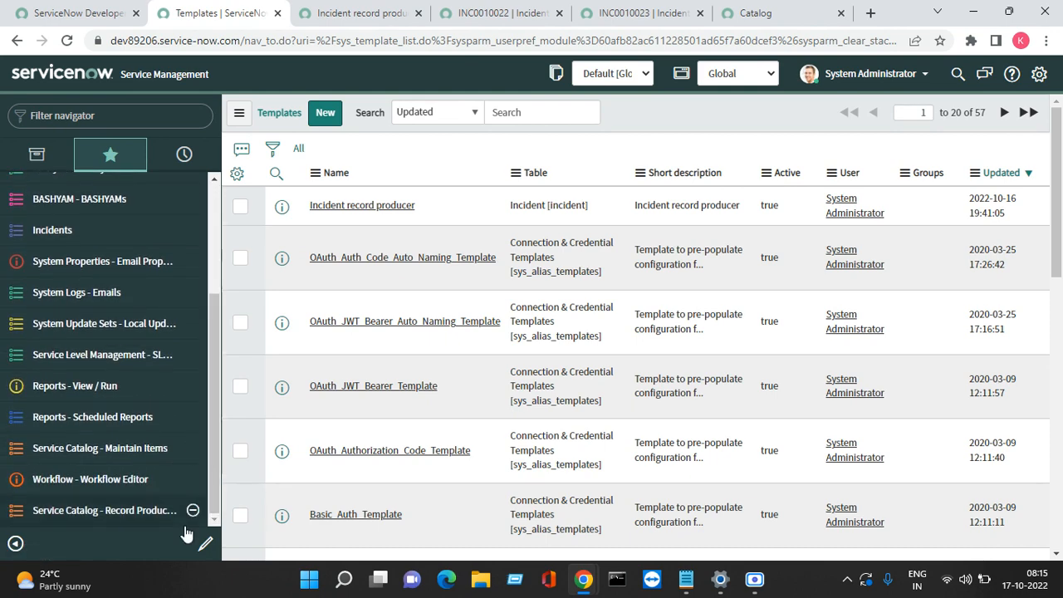
pyautogui.click(114, 511)
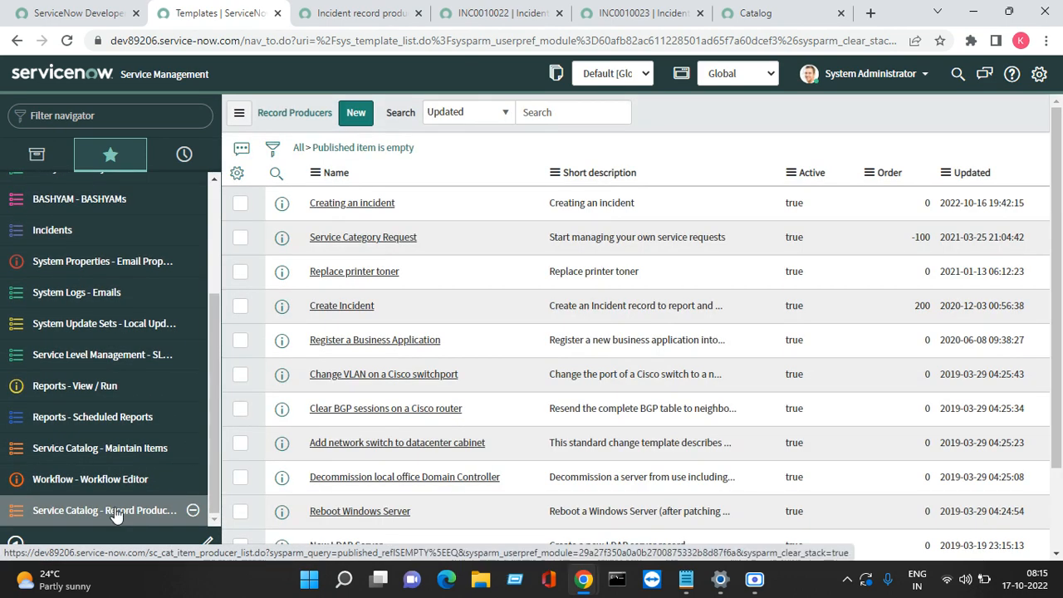
pyautogui.rightClick(285, 214)
pyautogui.click(312, 230)
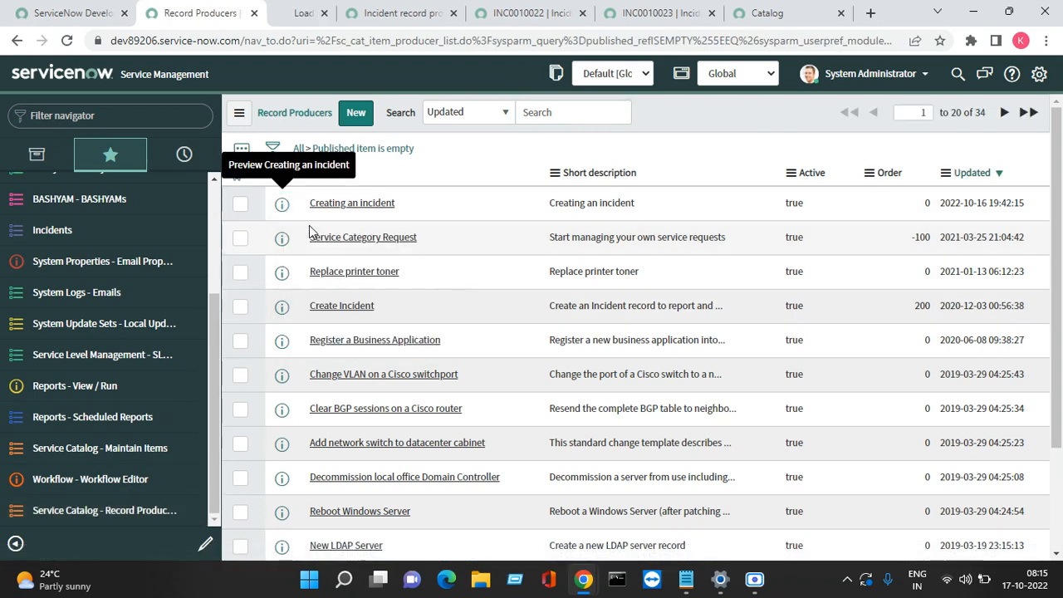
# Step: Close the Incident record producer template and incidents INC0010022 and INC0010023
pyautogui.click(467, 21)
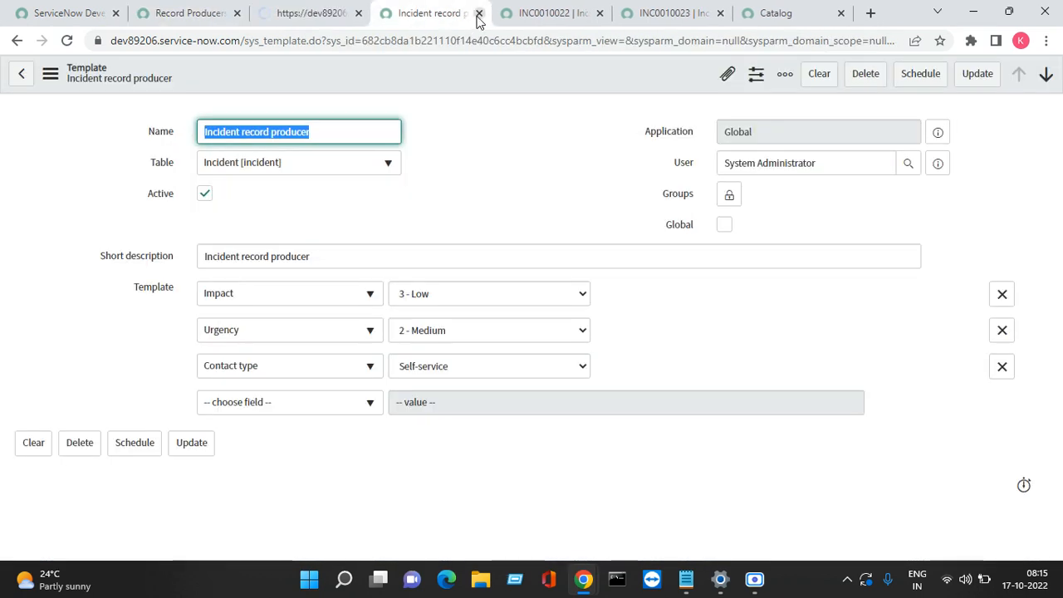
pyautogui.click(478, 14)
pyautogui.click(478, 15)
pyautogui.click(478, 14)
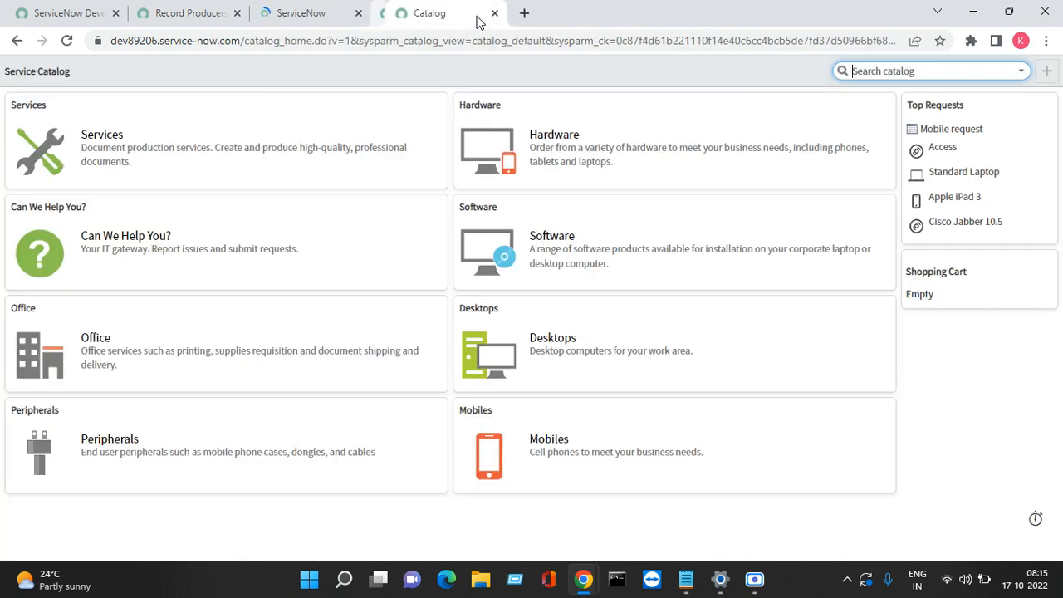
# Step: Close the catalog page and start a new Available For user criteria on Creating an incident
pyautogui.click(478, 15)
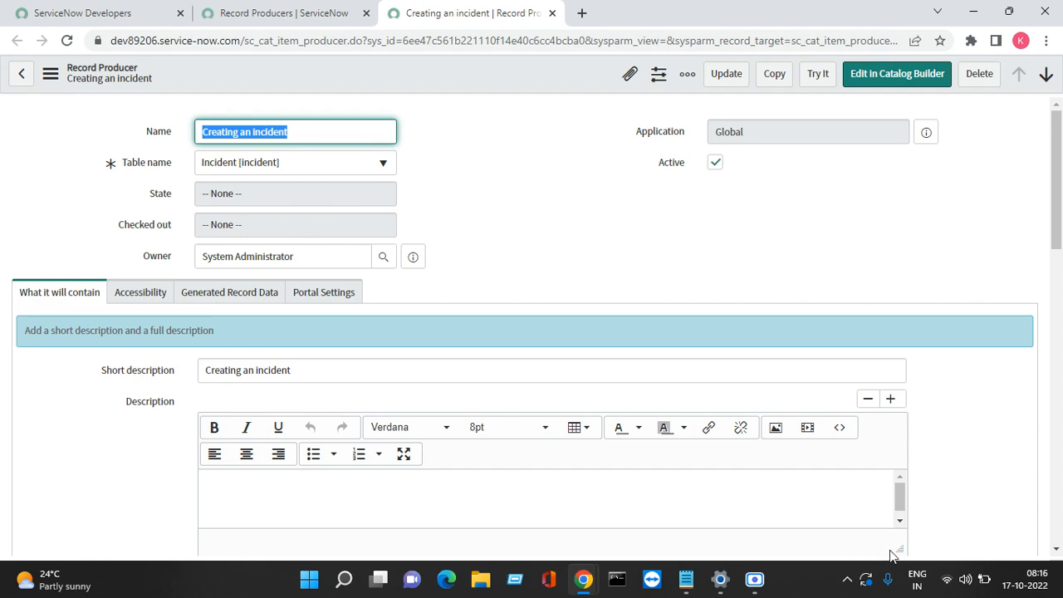
pyautogui.click(1056, 552)
pyautogui.click(1055, 551)
pyautogui.click(1055, 552)
pyautogui.click(1055, 551)
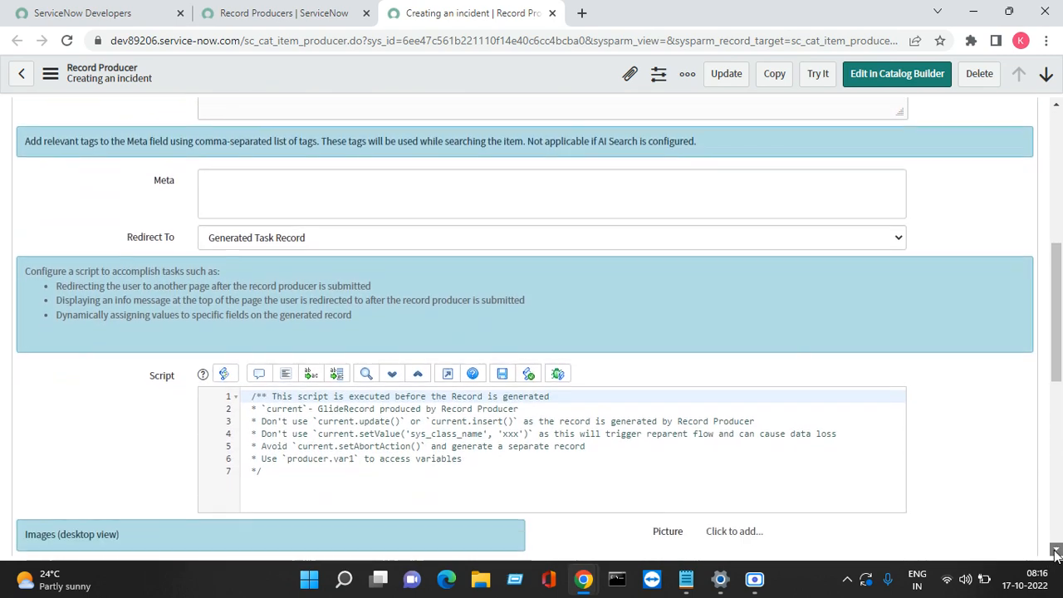
pyautogui.click(1055, 551)
pyautogui.click(1055, 551)
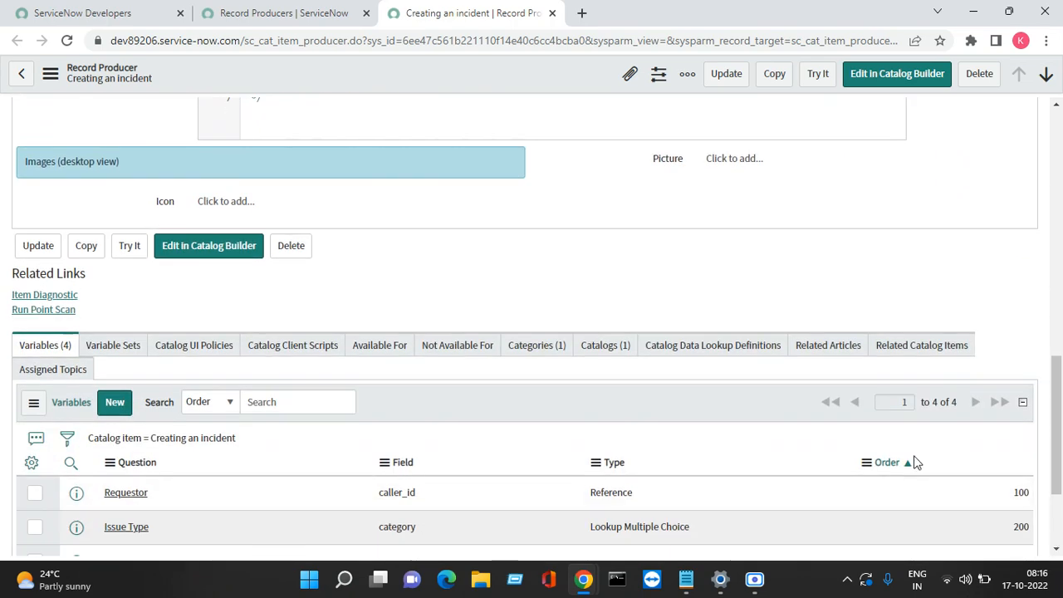
pyautogui.click(385, 348)
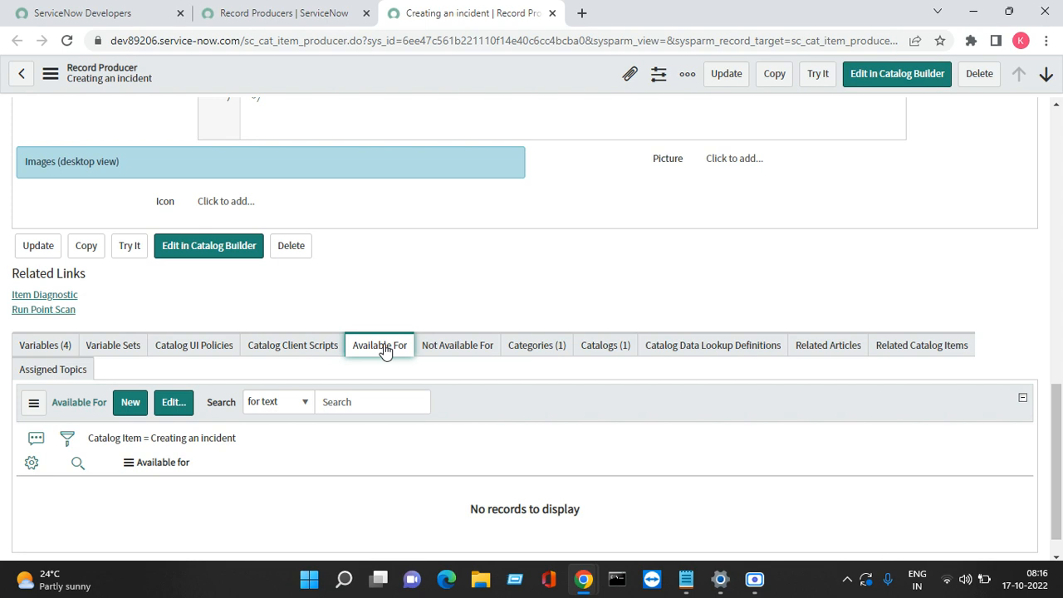
pyautogui.click(130, 405)
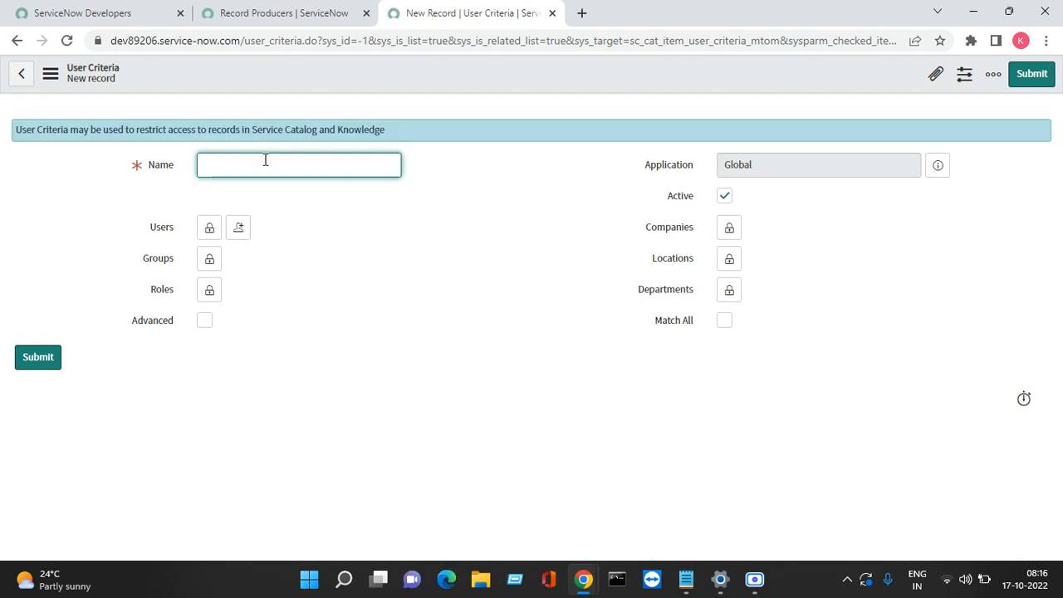
# Step: Name the new user criteria 'Incident creation visible'
pyautogui.write('Inicdent')
pyautogui.hotkey('ctrl', 'a')
pyautogui.press('BackSpace')
pyautogui.write('Incident creation visible')
pyautogui.press('Tab')
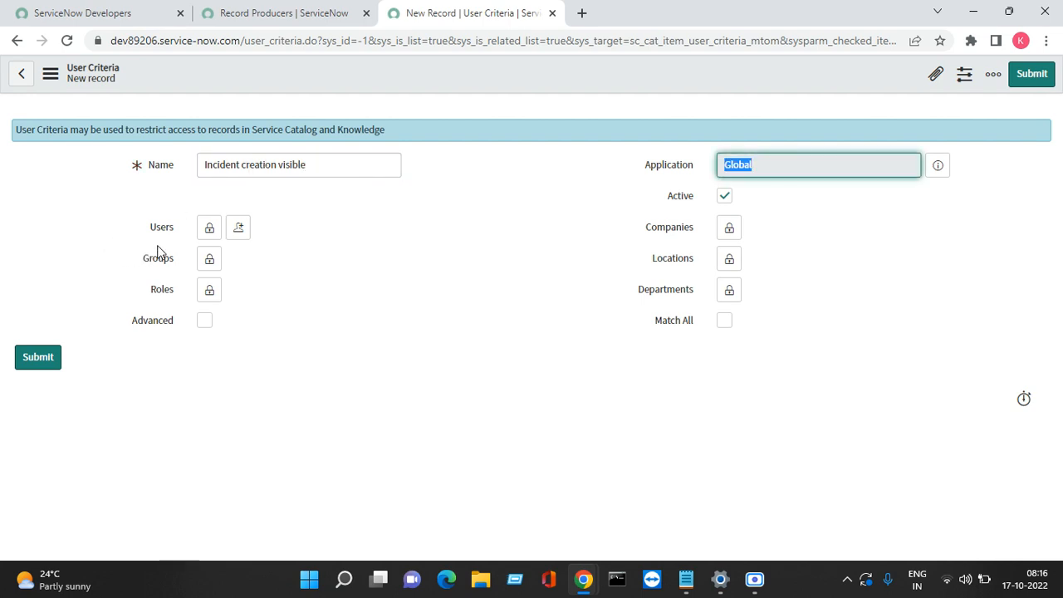
# Step: Add the itil role to the criteria's Roles and submit it
pyautogui.click(210, 230)
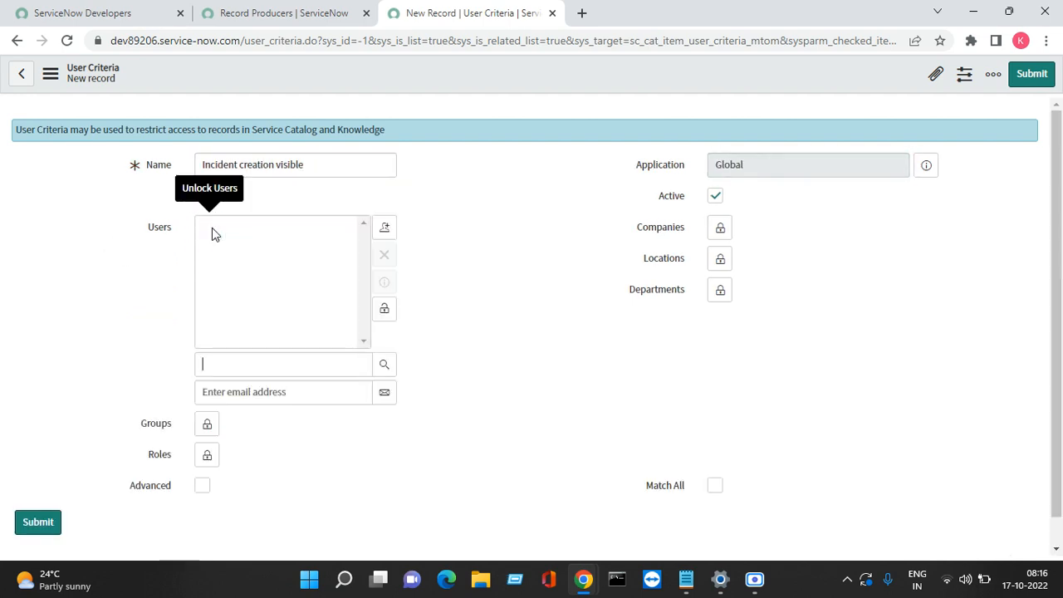
pyautogui.click(385, 309)
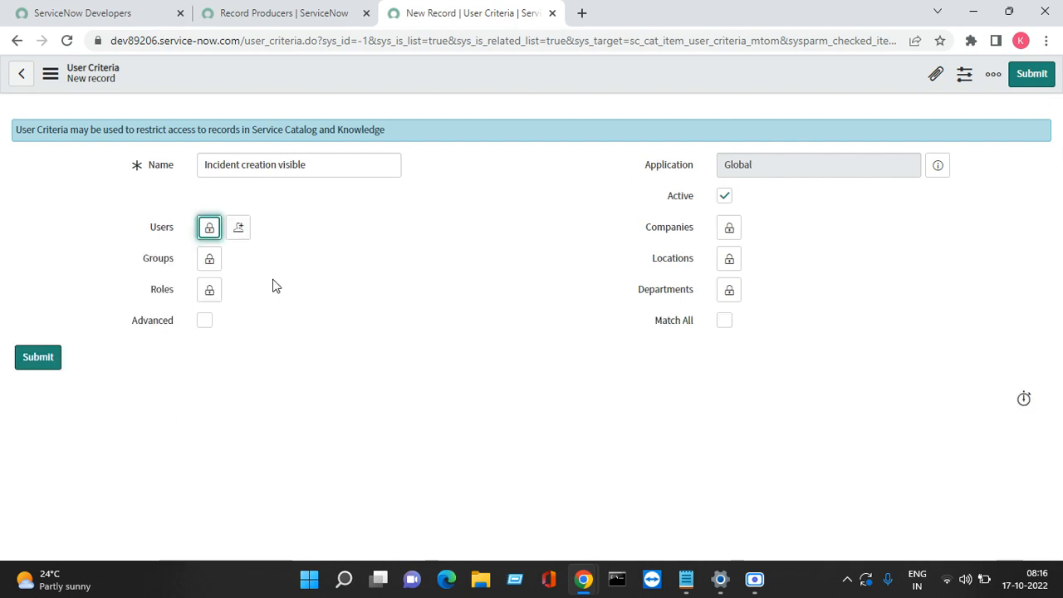
pyautogui.click(210, 292)
pyautogui.write('itil')
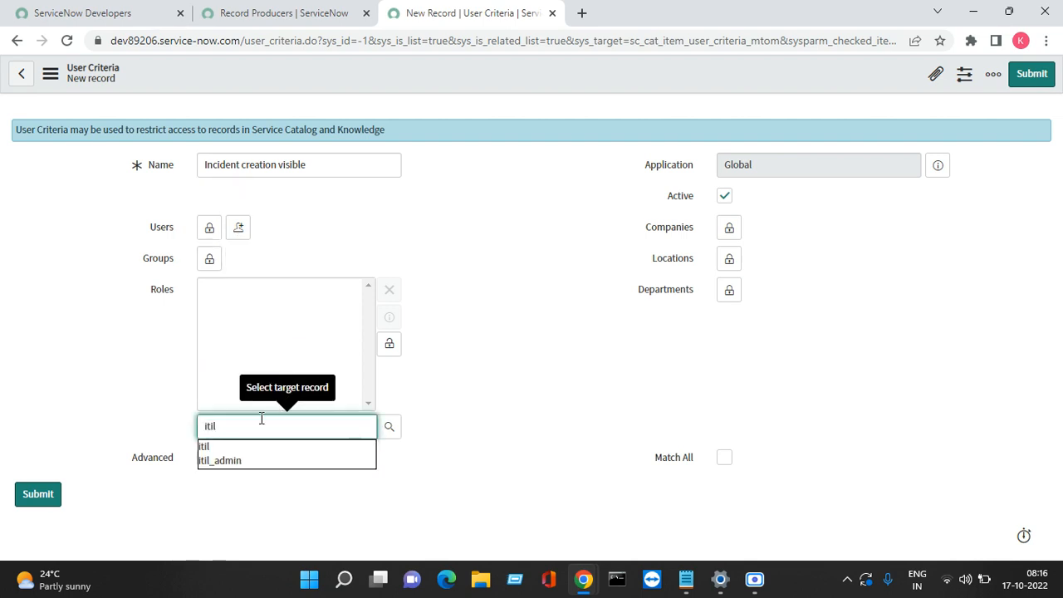
pyautogui.click(228, 452)
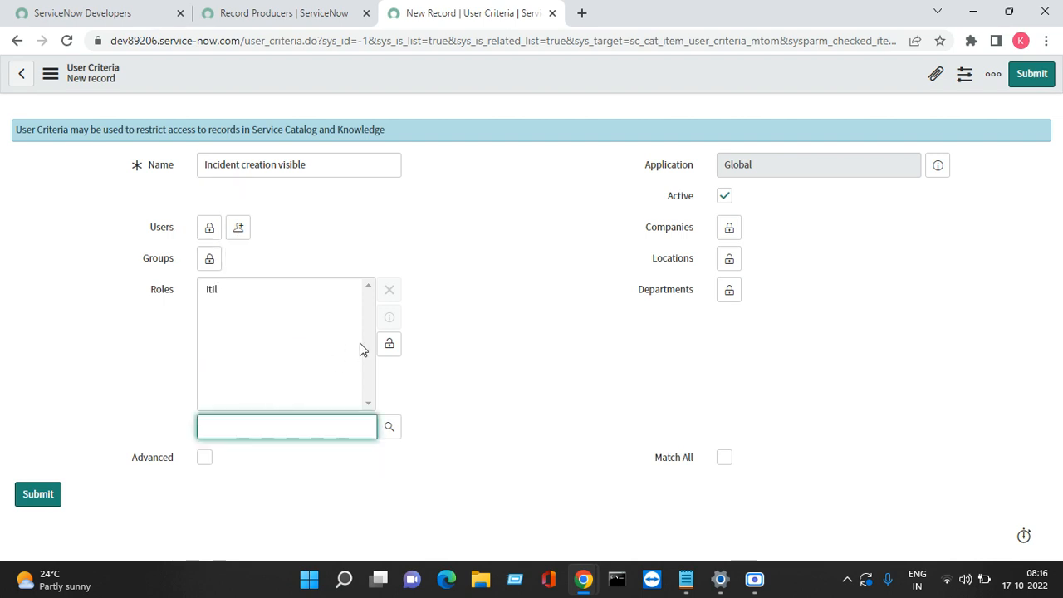
pyautogui.click(389, 345)
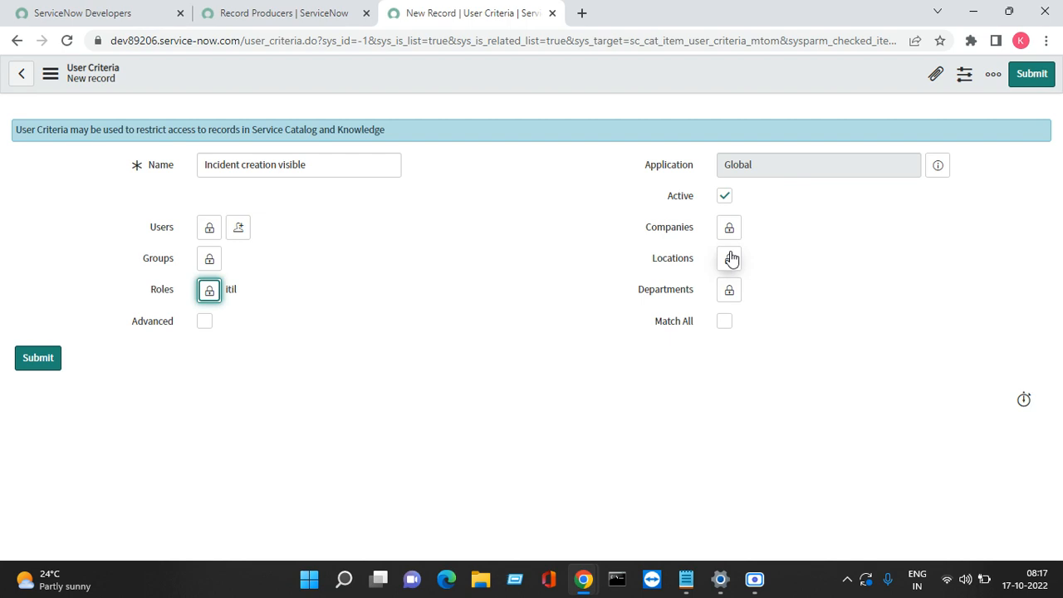
pyautogui.click(1027, 83)
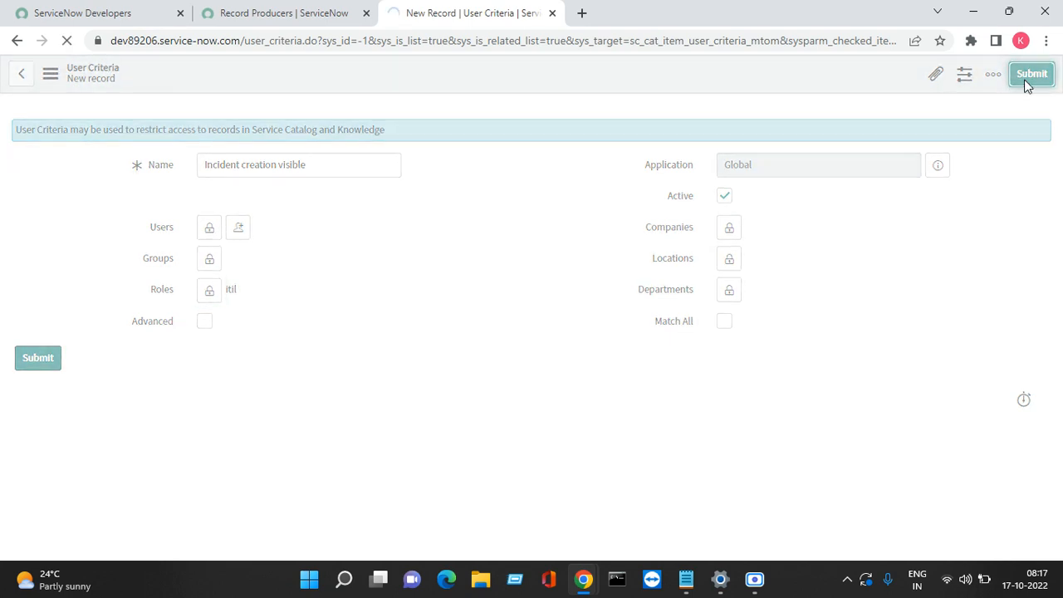
# Step: Impersonate the test user from the account menu
pyautogui.click(295, 19)
pyautogui.click(884, 83)
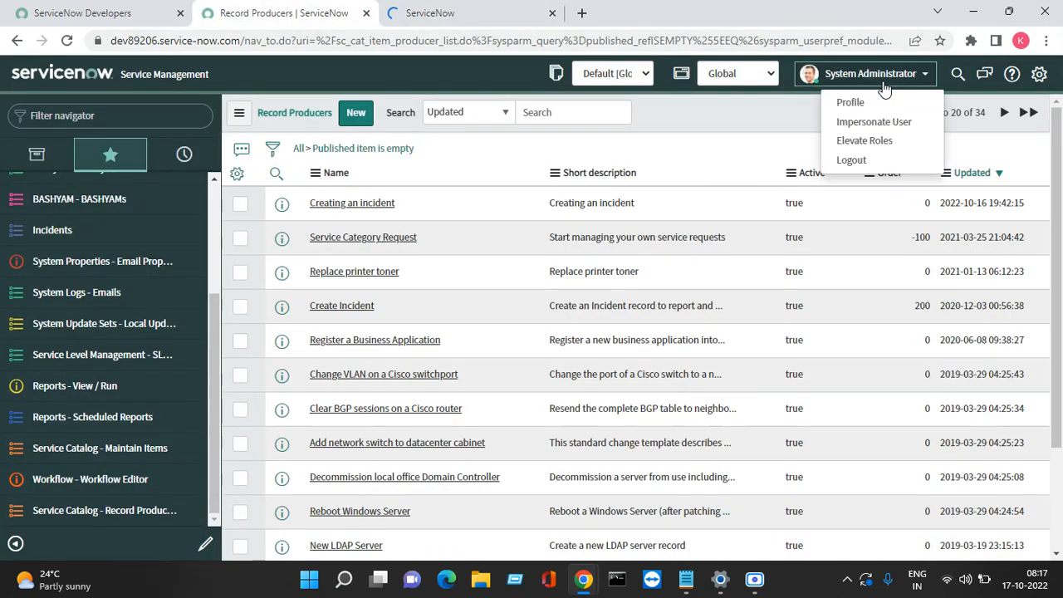
pyautogui.click(860, 122)
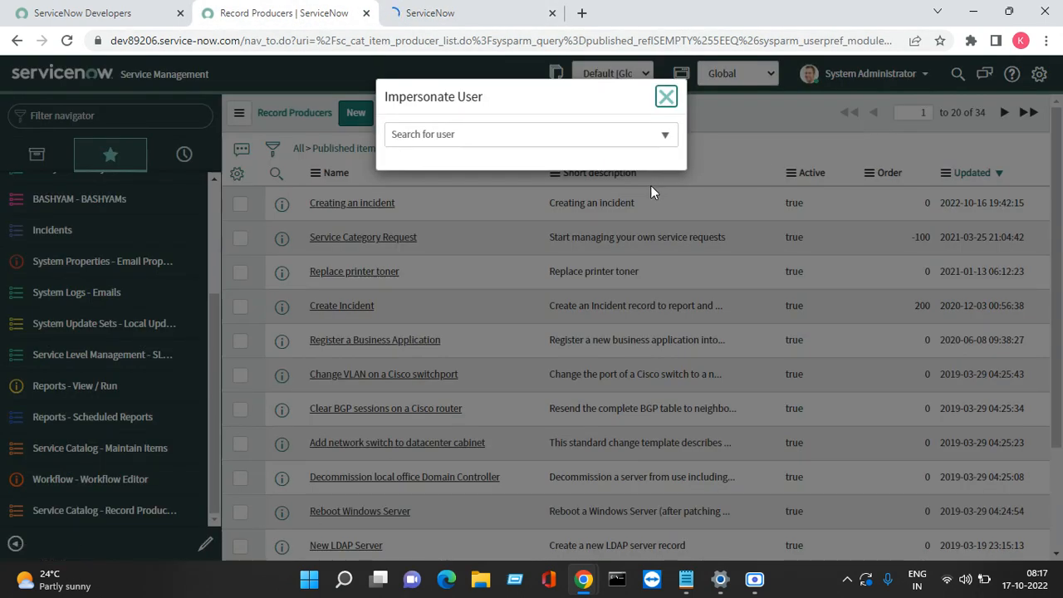
pyautogui.click(443, 142)
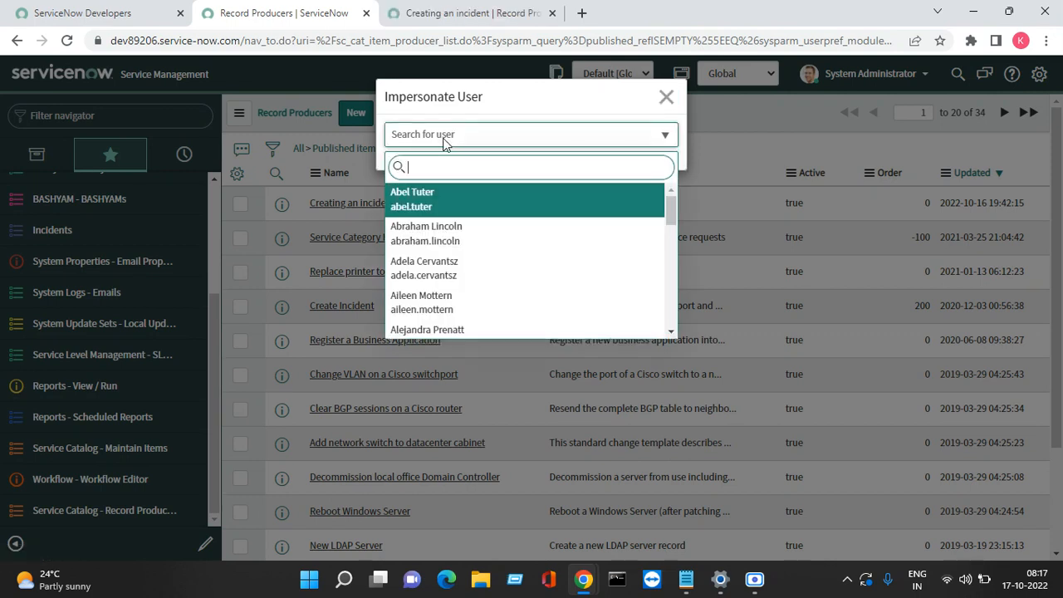
pyautogui.click(436, 202)
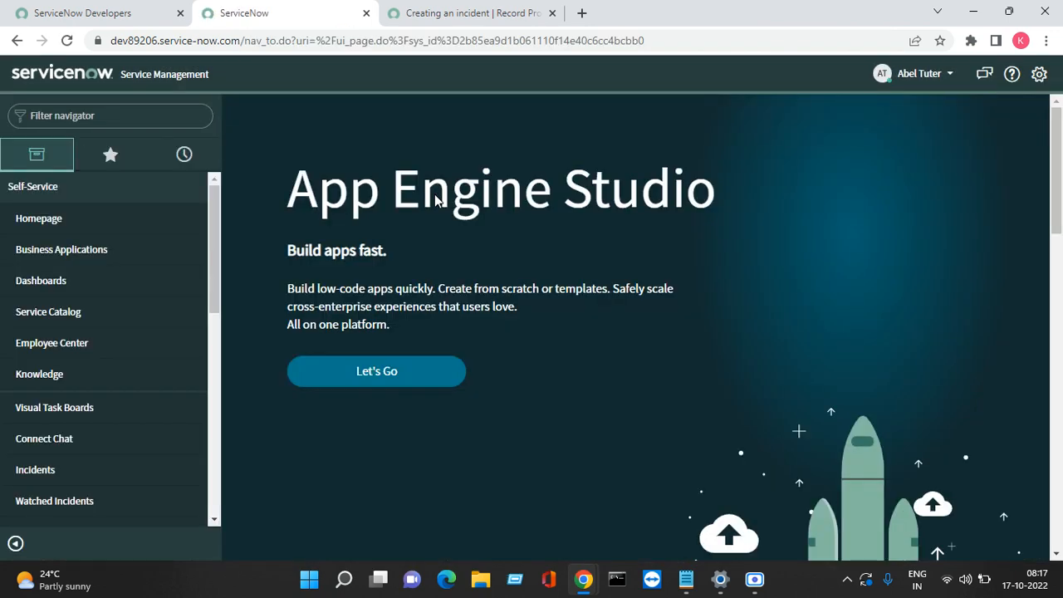
# Step: Browse Service Catalog > Can We Help You? as that user, then end the impersonation
pyautogui.click(64, 316)
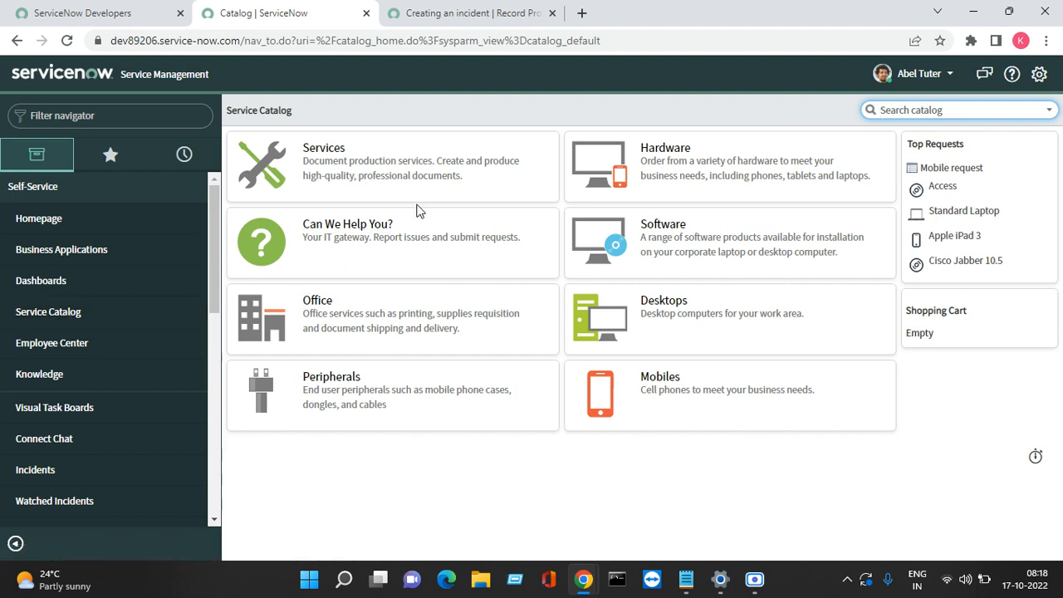
pyautogui.click(371, 225)
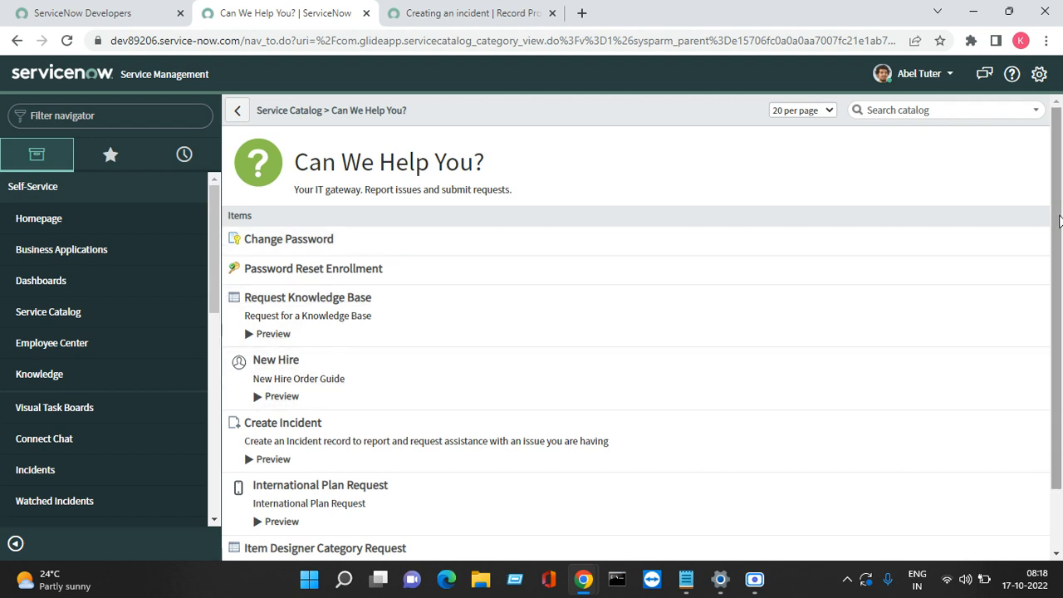
pyautogui.scroll(-1, 1057, 220)
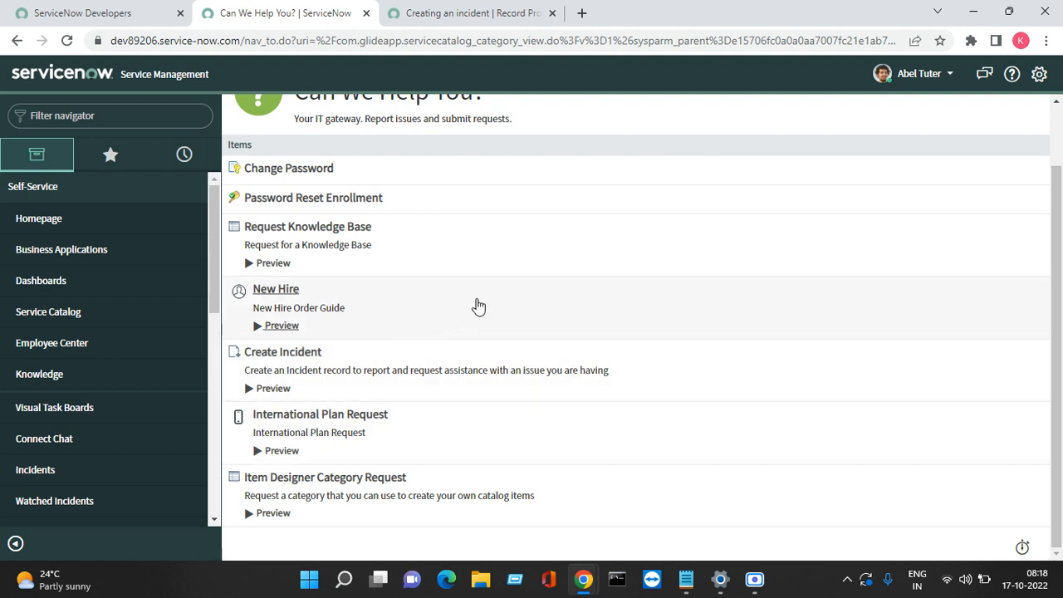
pyautogui.click(932, 88)
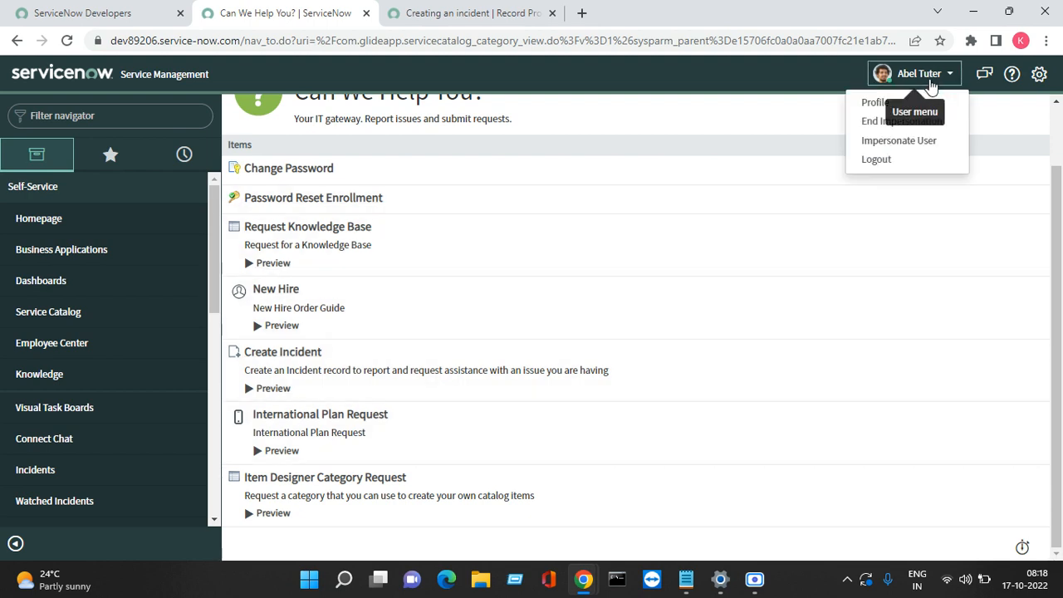
pyautogui.click(880, 130)
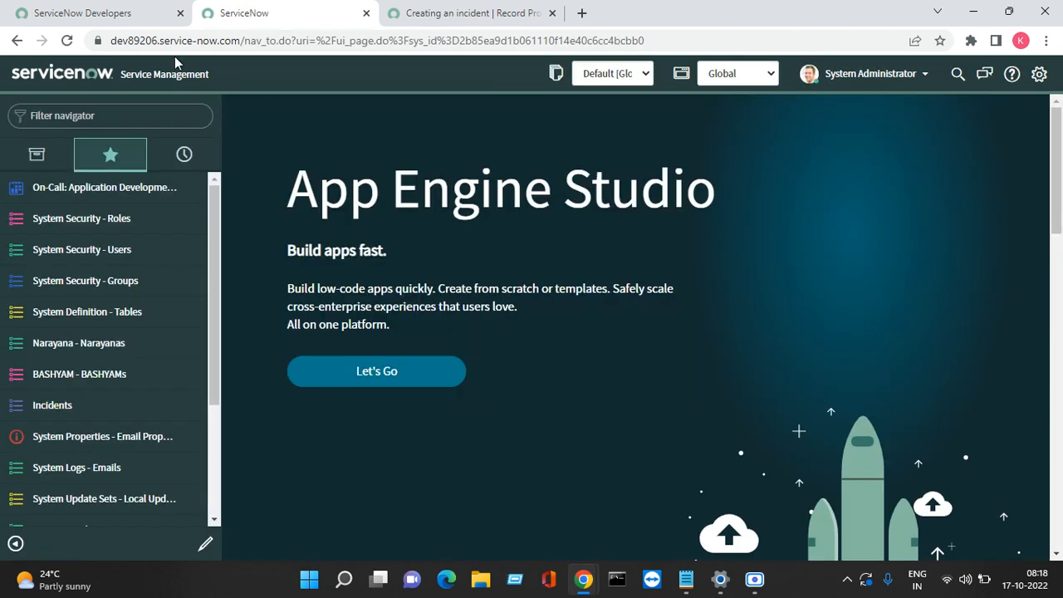
# Step: Open the test user's record in a new tab from System Security - Users
pyautogui.click(128, 105)
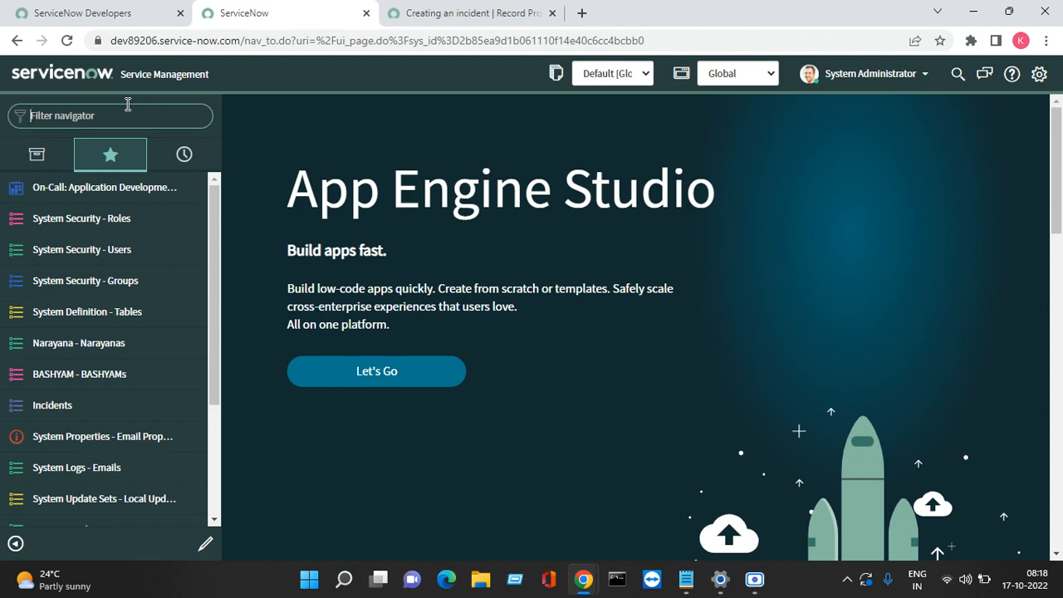
pyautogui.write('user')
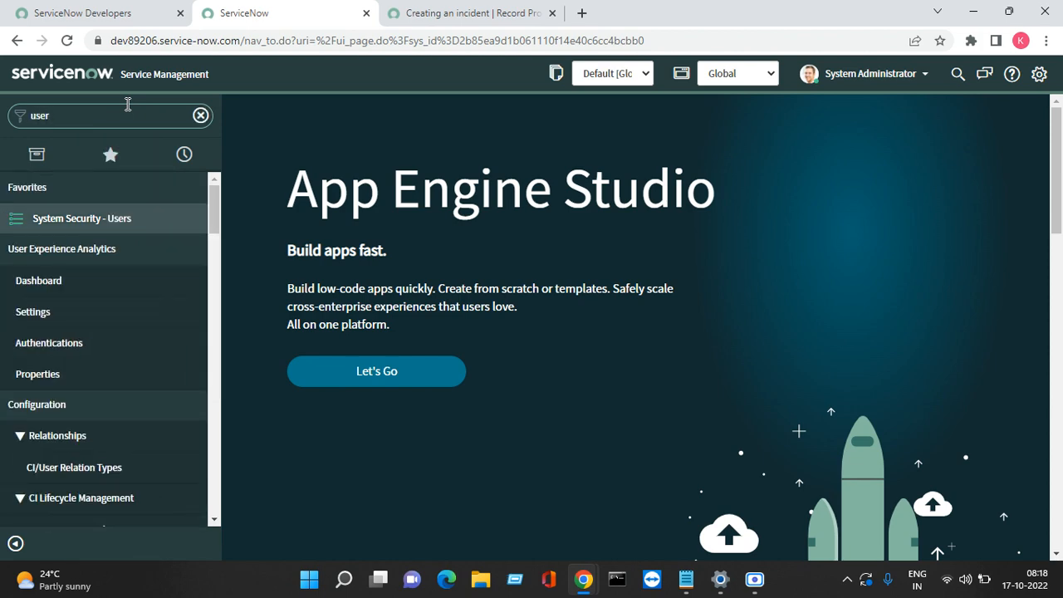
pyautogui.click(73, 220)
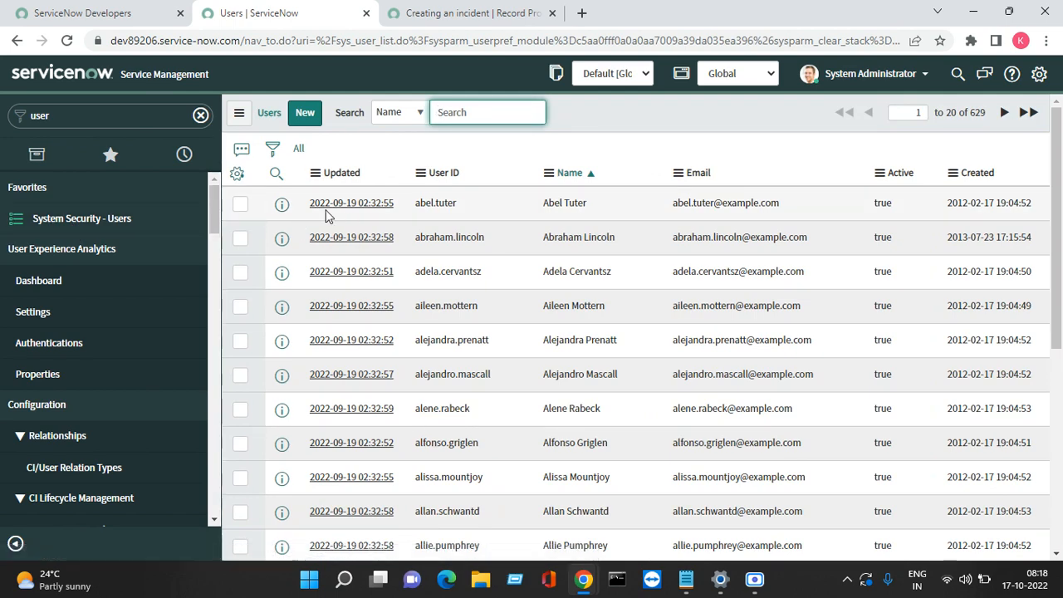
pyautogui.rightClick(282, 206)
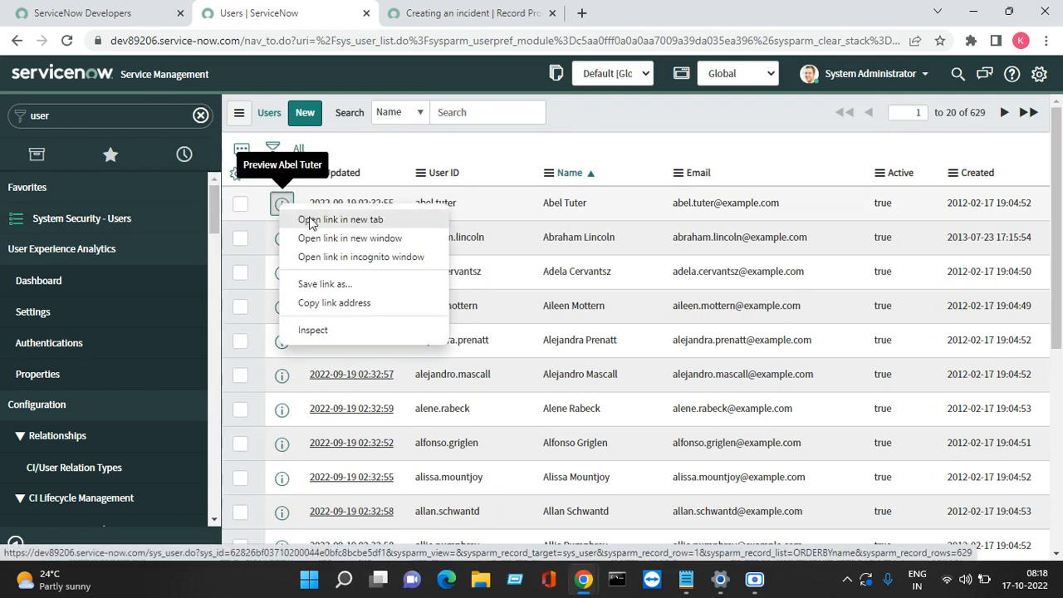
pyautogui.click(341, 219)
pyautogui.click(627, 9)
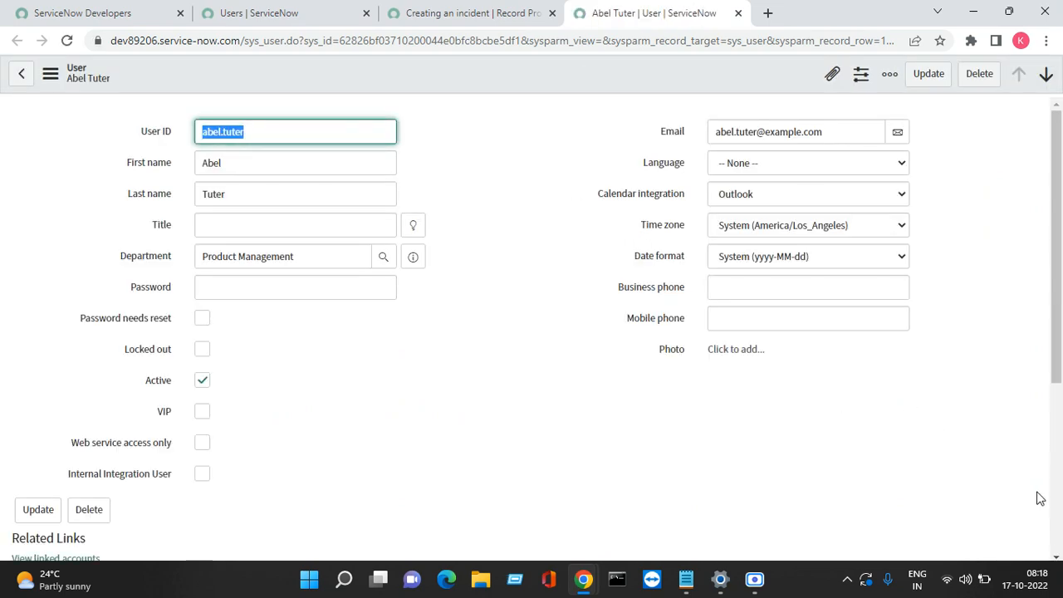
# Step: Add the itil role to the test user, save, and dismiss the confirmation messages
pyautogui.scroll(-4, 1054, 557)
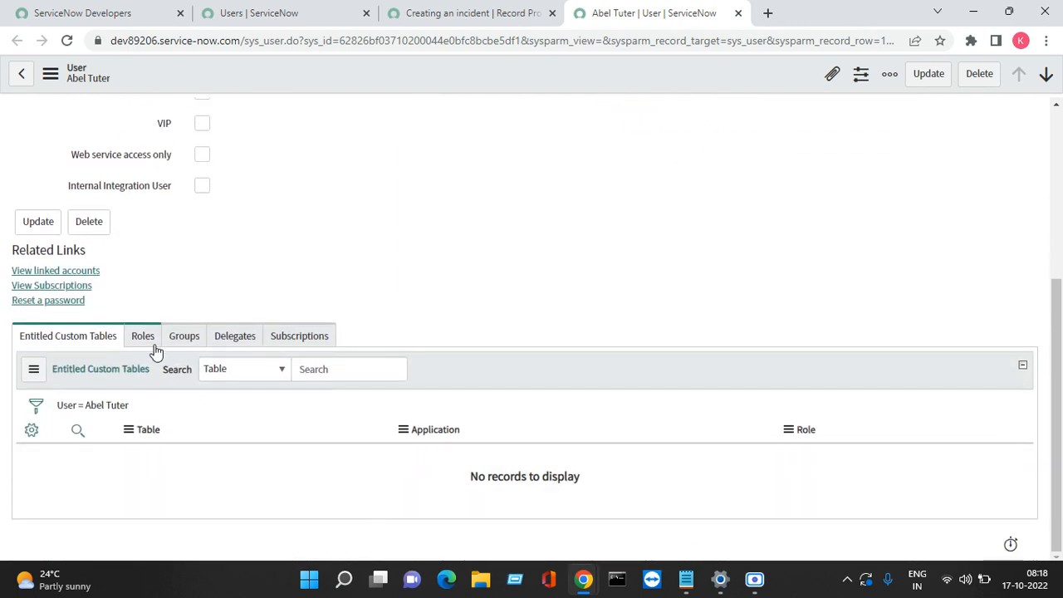
pyautogui.click(147, 342)
pyautogui.click(100, 375)
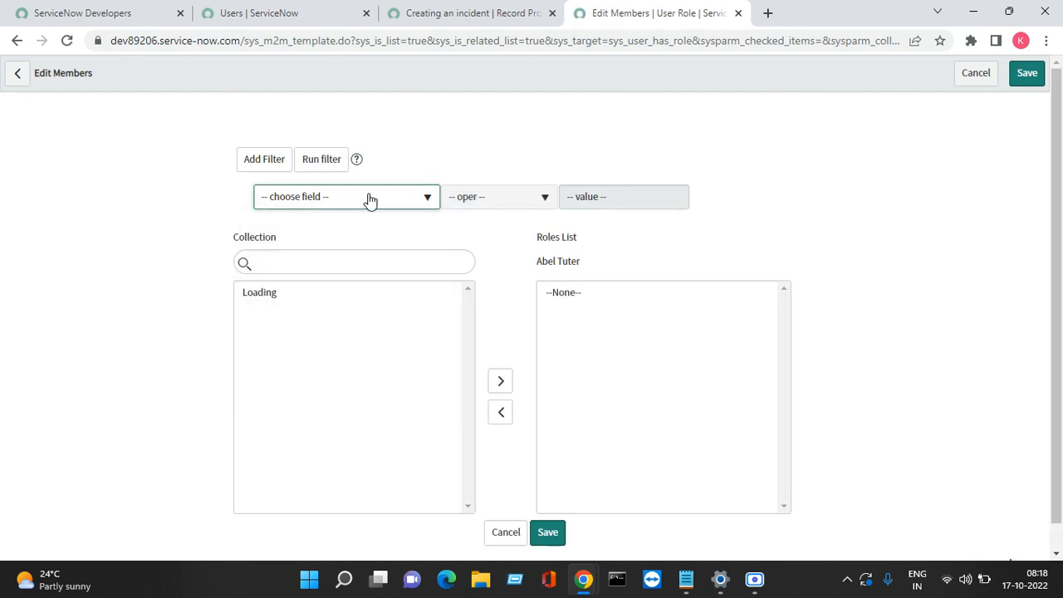
pyautogui.click(301, 259)
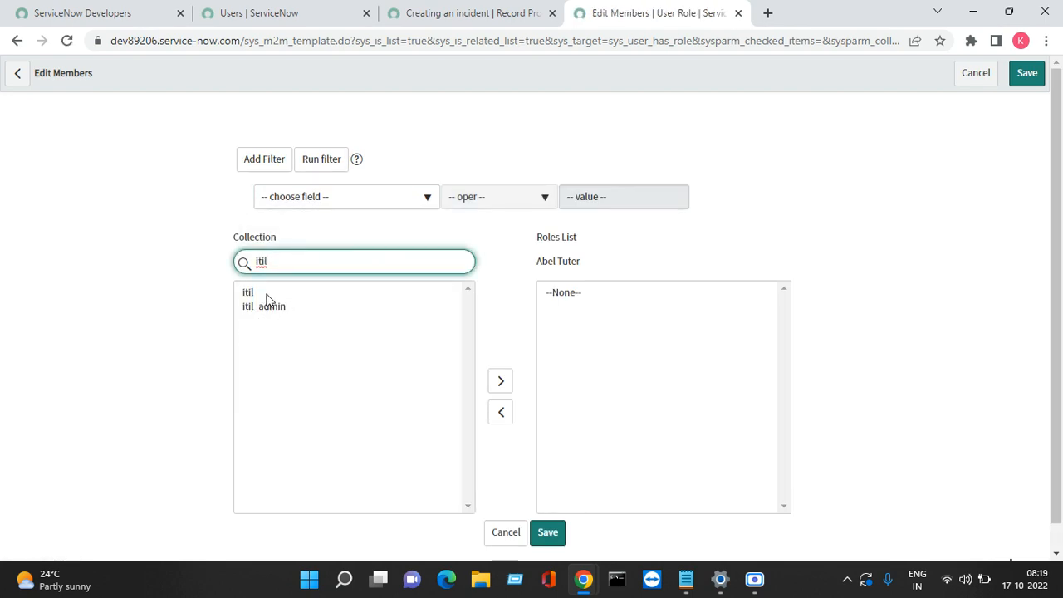
pyautogui.doubleClick(265, 294)
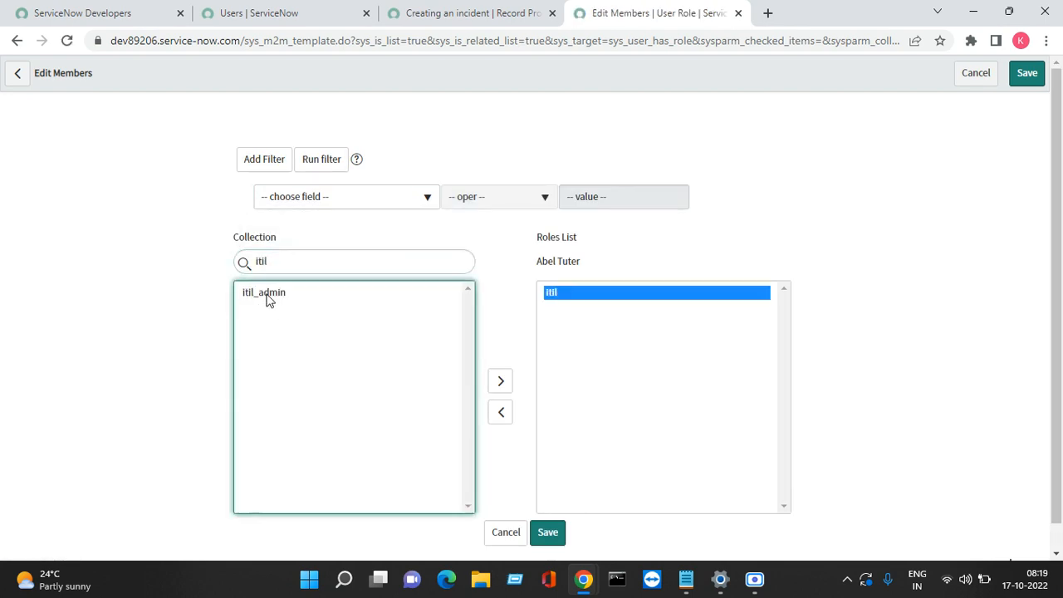
pyautogui.click(1025, 88)
pyautogui.click(1025, 88)
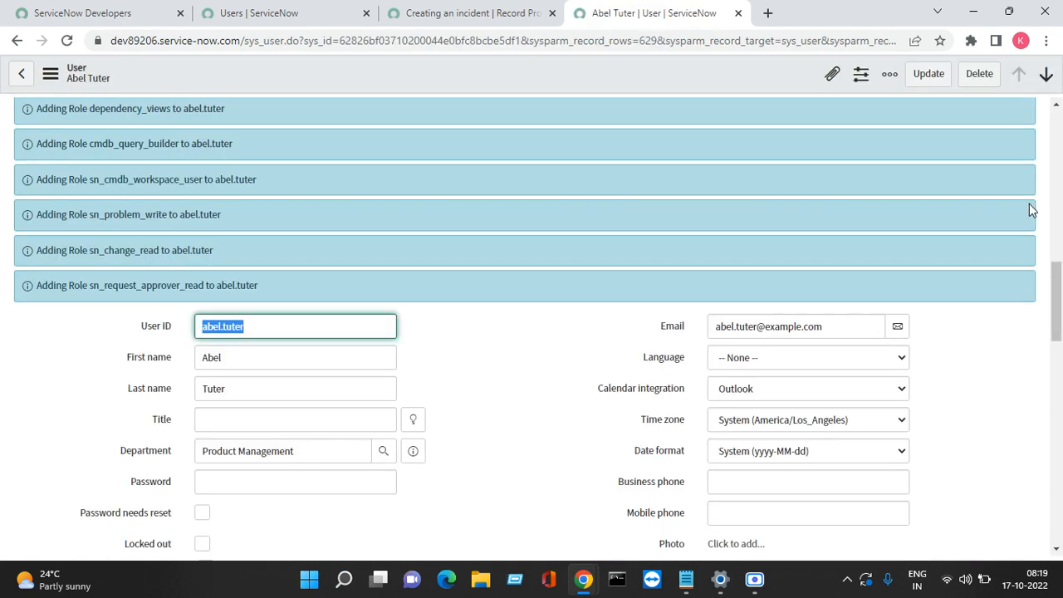
pyautogui.click(1056, 106)
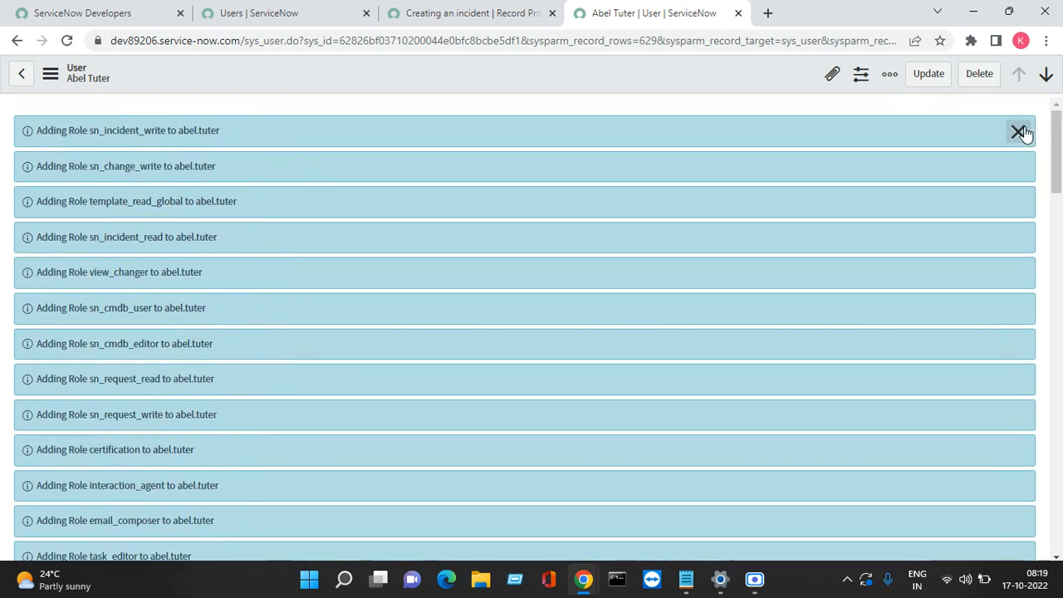
pyautogui.click(1018, 131)
pyautogui.moveTo(299, 16); pyautogui.dragTo(531, 45)
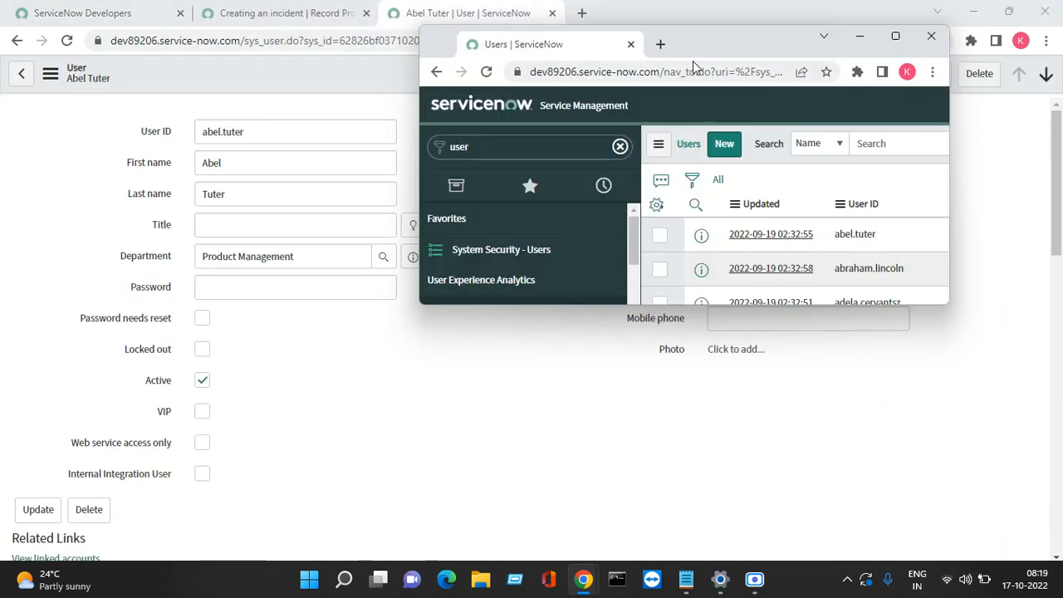
# Step: Impersonate the test user again from the maximized users window
pyautogui.click(895, 38)
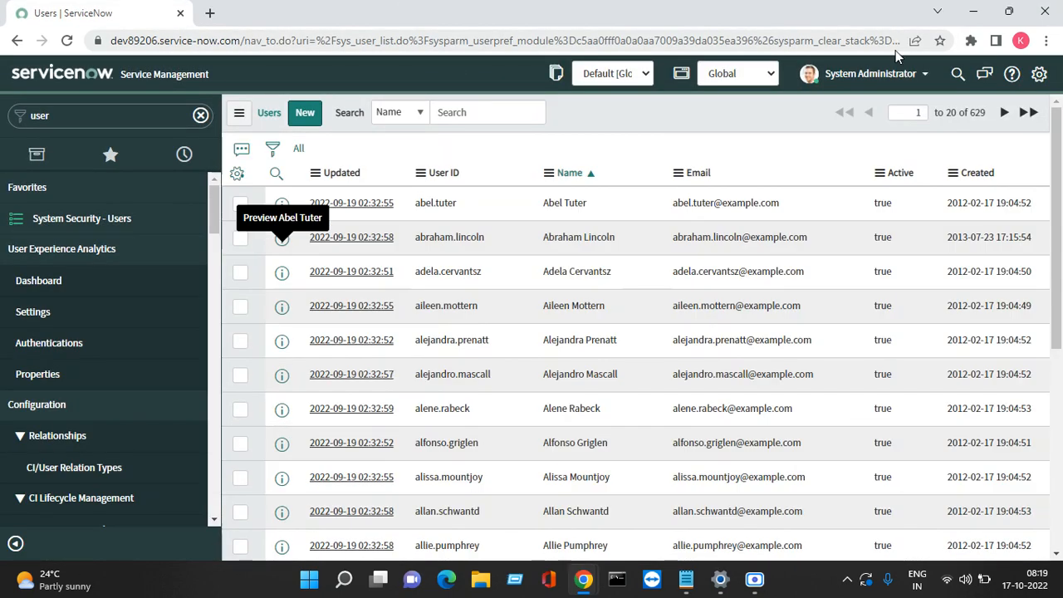
pyautogui.click(857, 83)
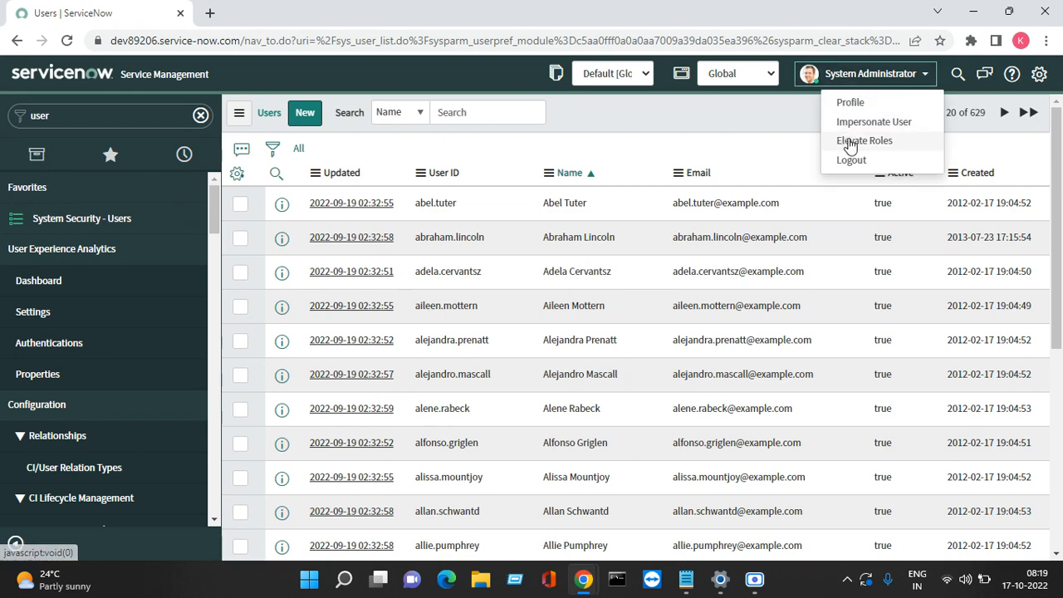
pyautogui.click(896, 130)
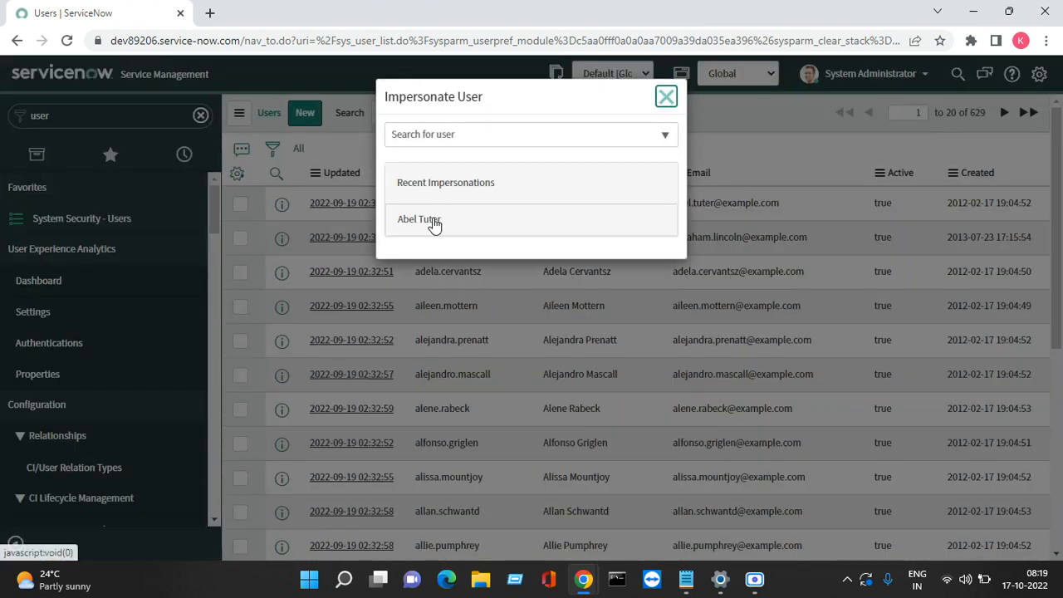
pyautogui.click(434, 221)
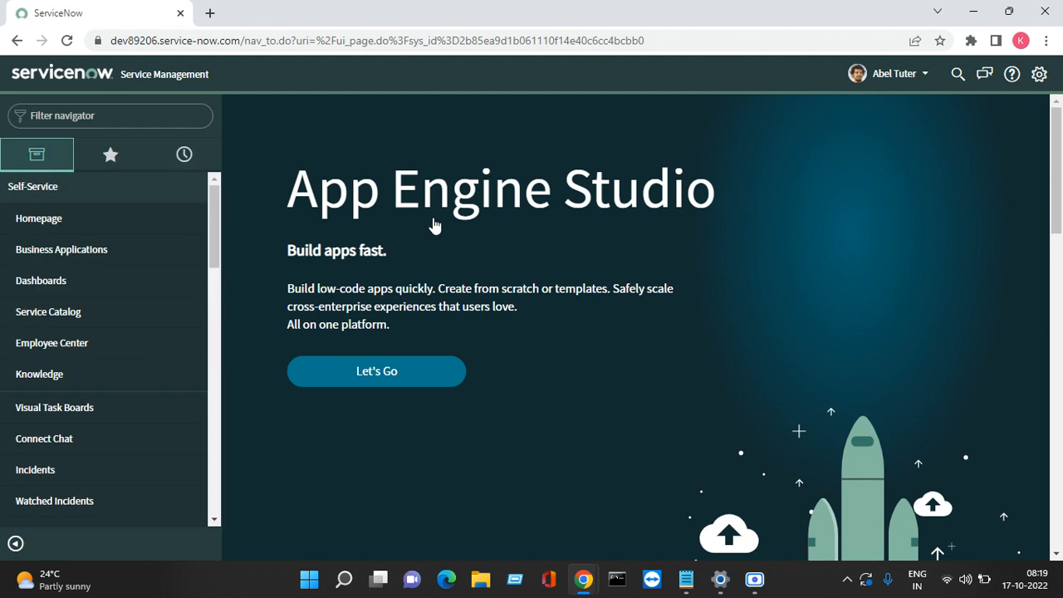
# Step: Open Creating an incident under Service Catalog > Can We Help You?
pyautogui.click(73, 316)
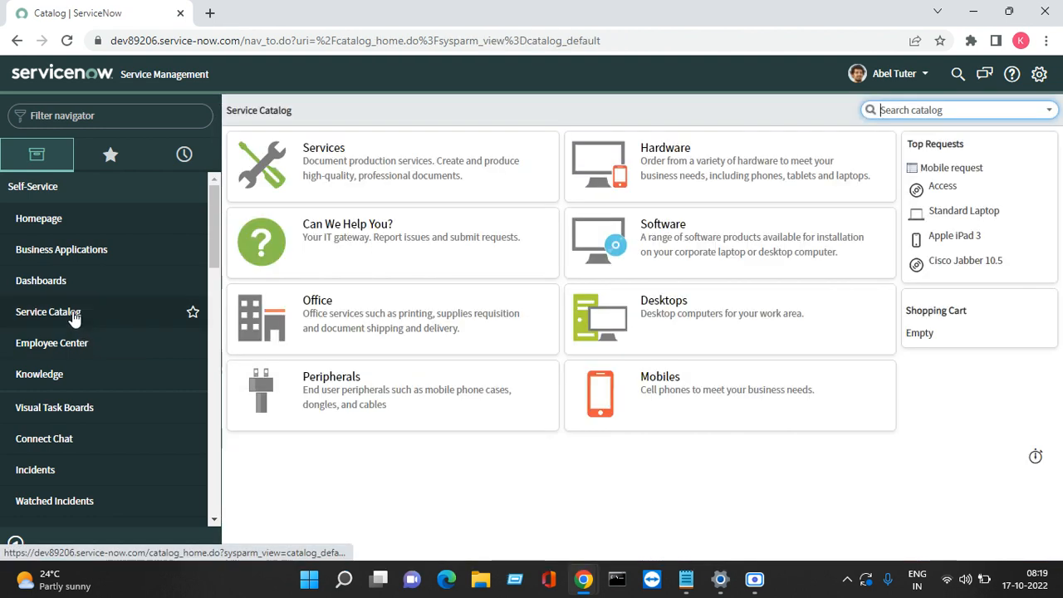
pyautogui.click(331, 235)
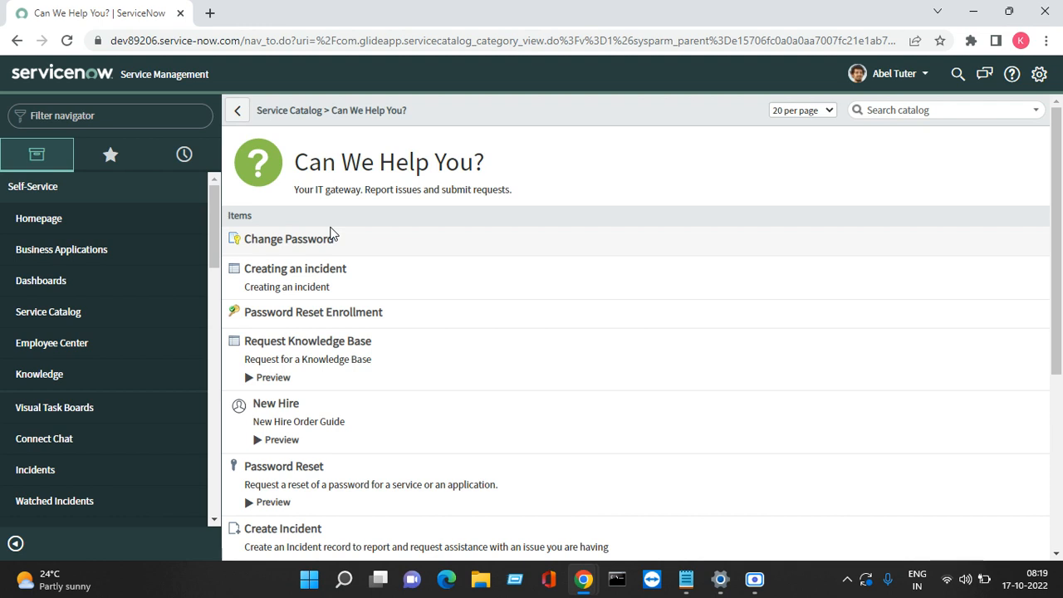
pyautogui.click(295, 268)
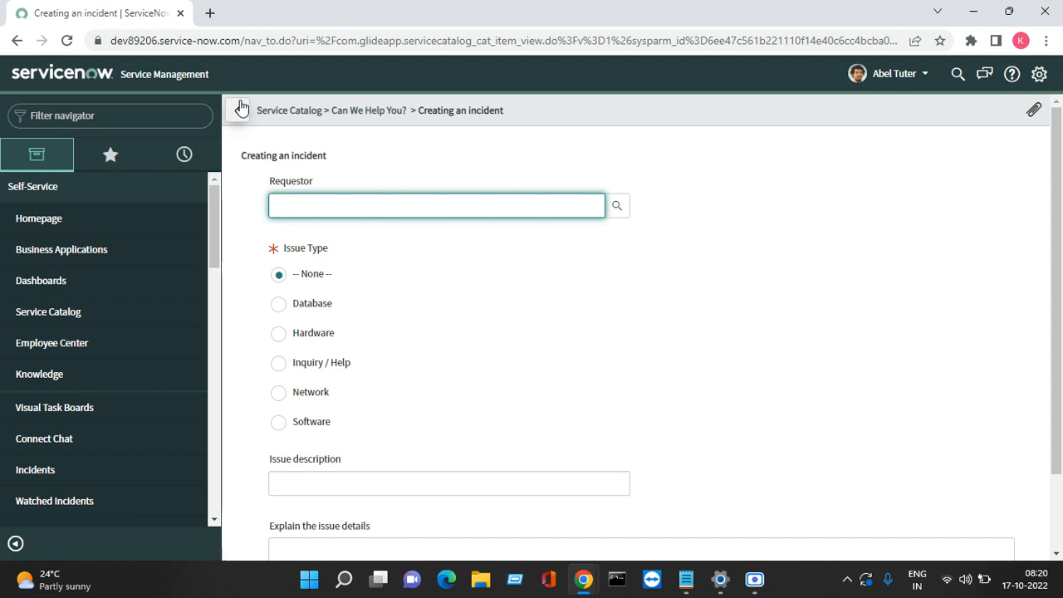
# Step: Bring the Google Meet call window to the front and minimize the Scre.io screen recorder
pyautogui.click(583, 579)
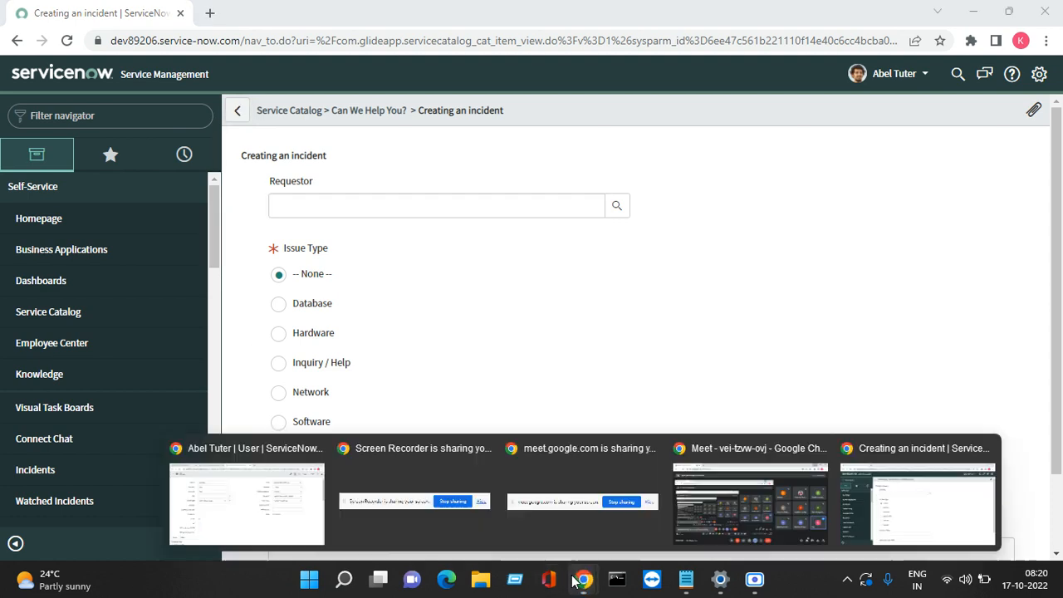
pyautogui.click(810, 530)
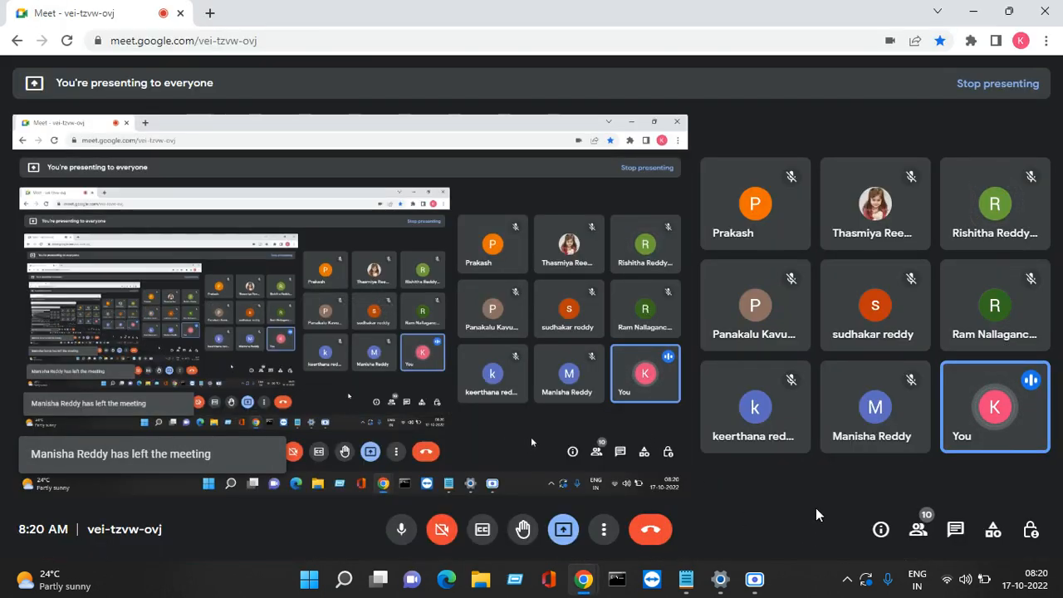
pyautogui.click(752, 579)
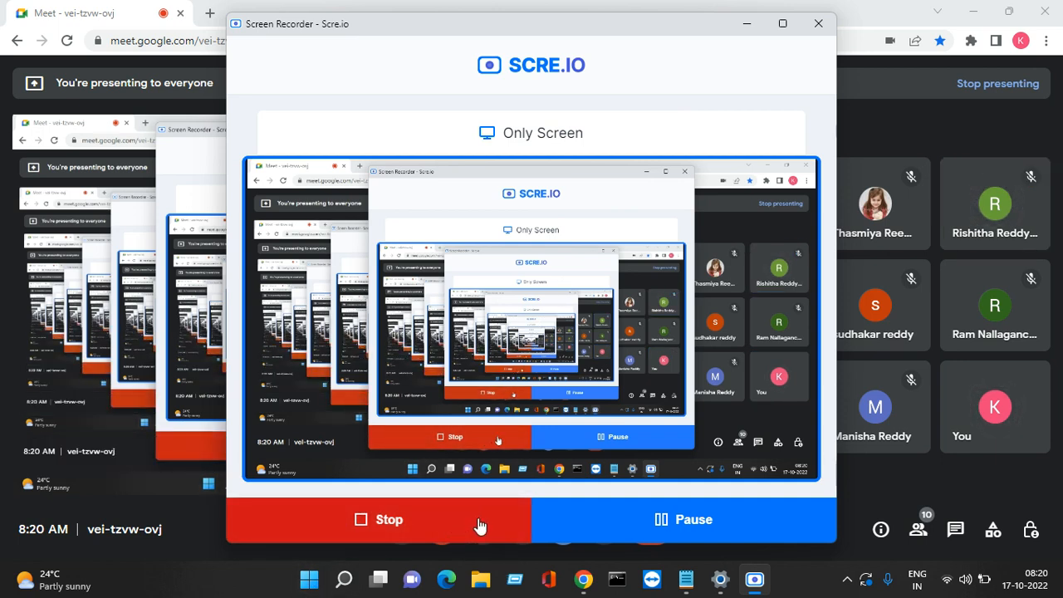
pyautogui.click(745, 30)
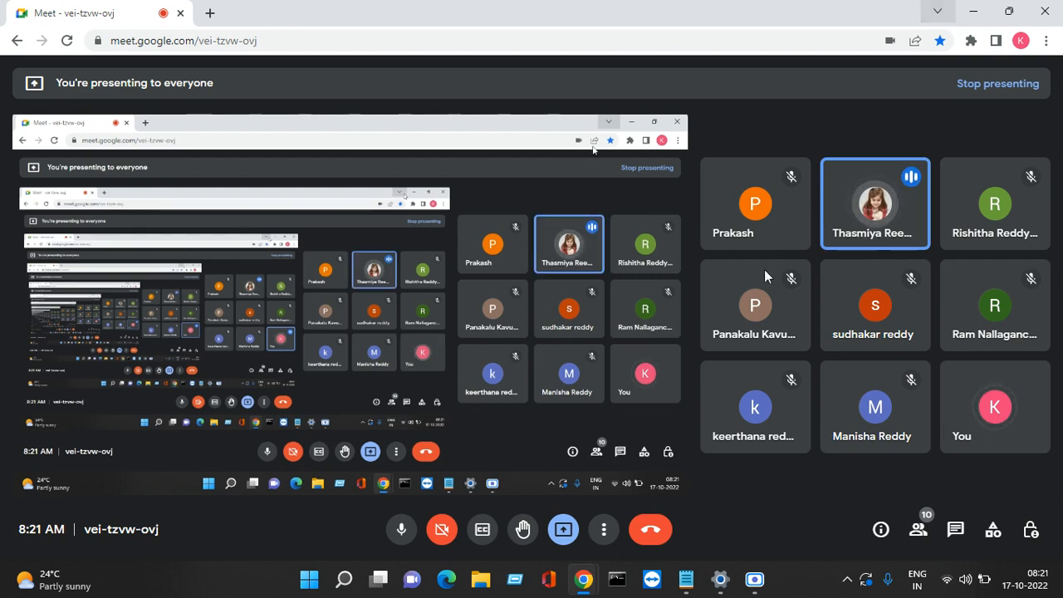
pyautogui.moveTo(733, 343)
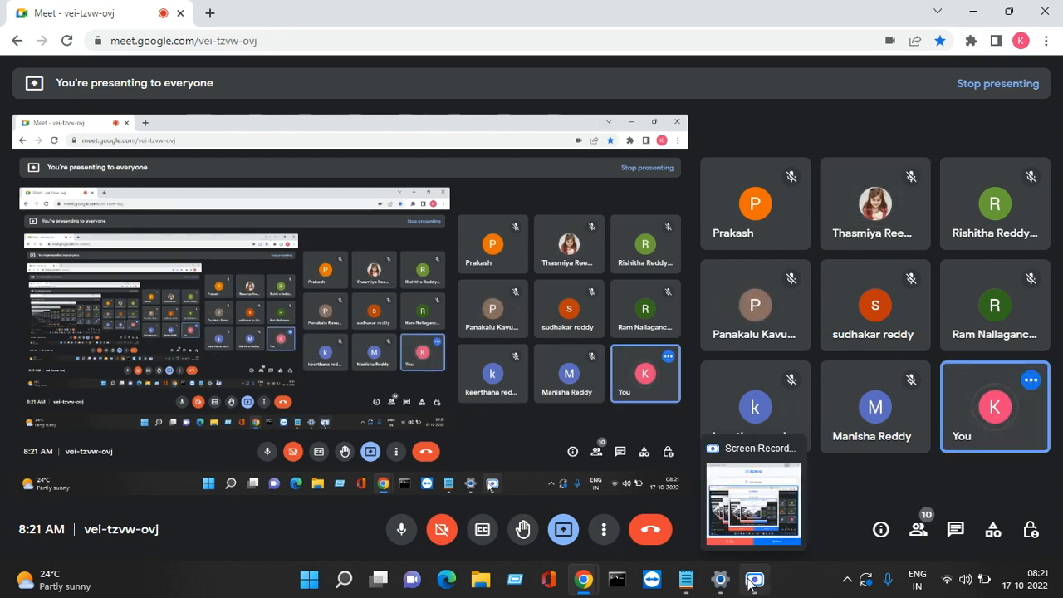